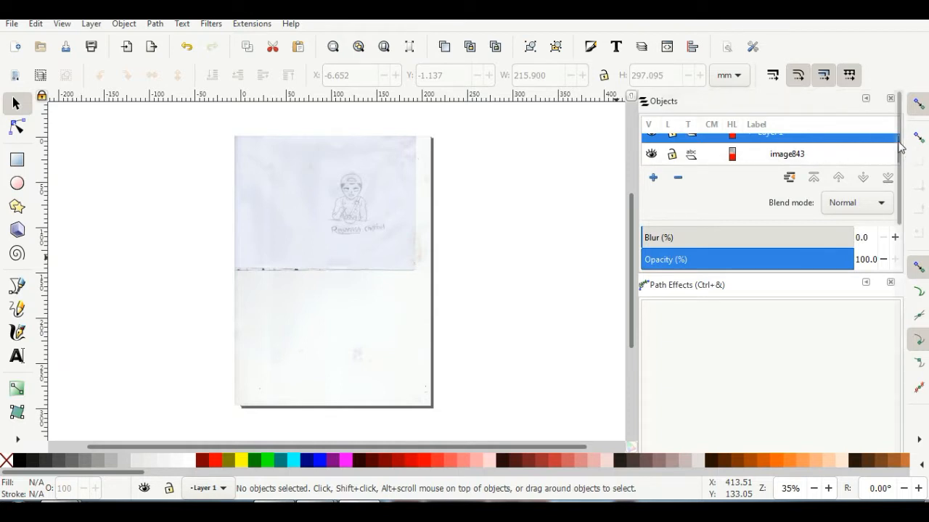
Hide and show again the scanned sketch image, and do the same with Layer 1.
mouse_move(899, 132)
left_mouse_down()
mouse_move(900, 153)
mouse_move(900, 122)
left_mouse_up()
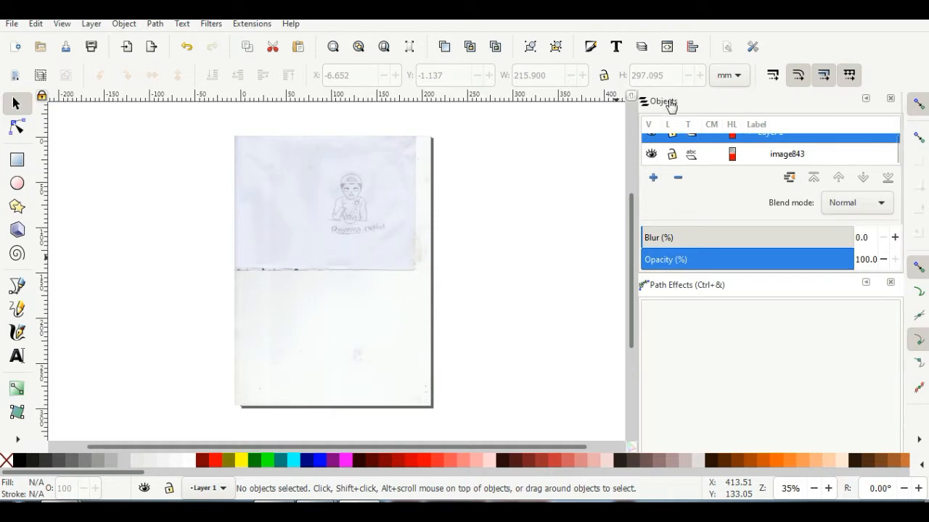
scroll(672, 152, "up", 1)
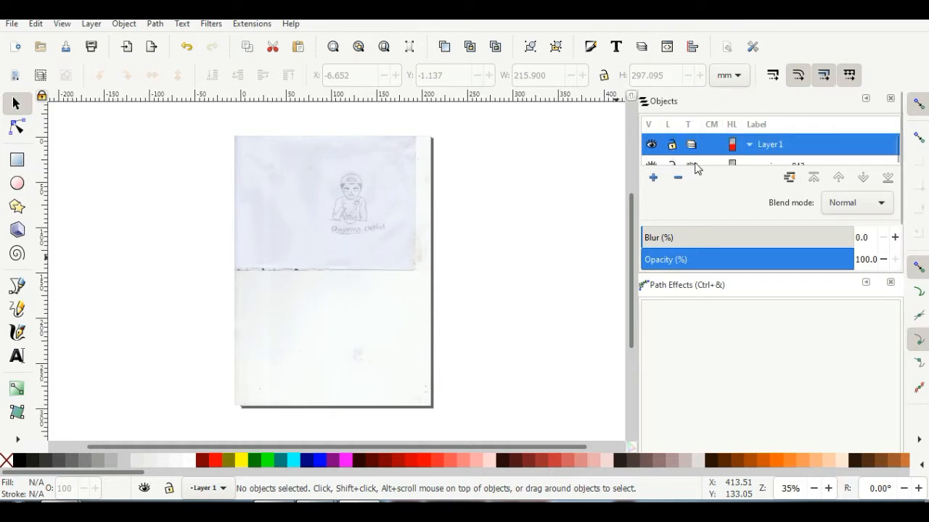
scroll(694, 161, "down", 1)
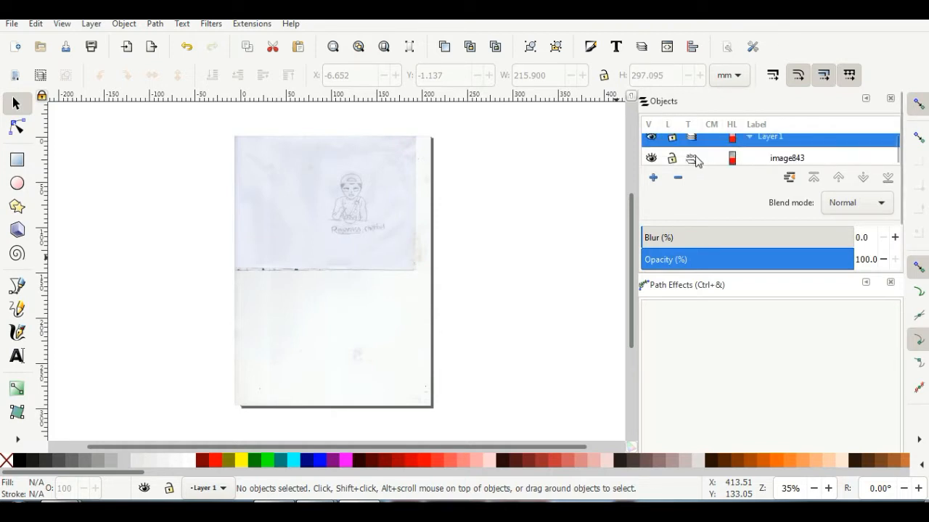
left_click(792, 162)
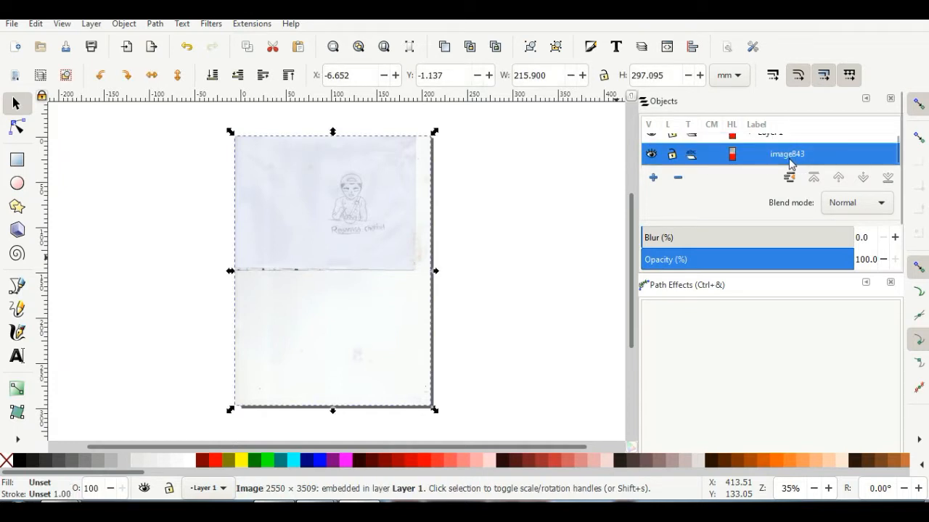
left_click(652, 155)
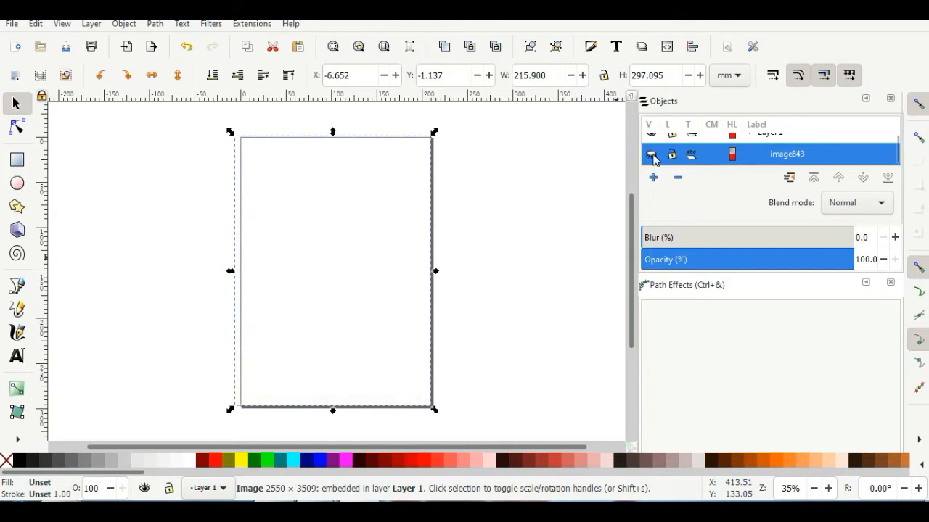
left_click(652, 155)
scroll(718, 161, "up", 1)
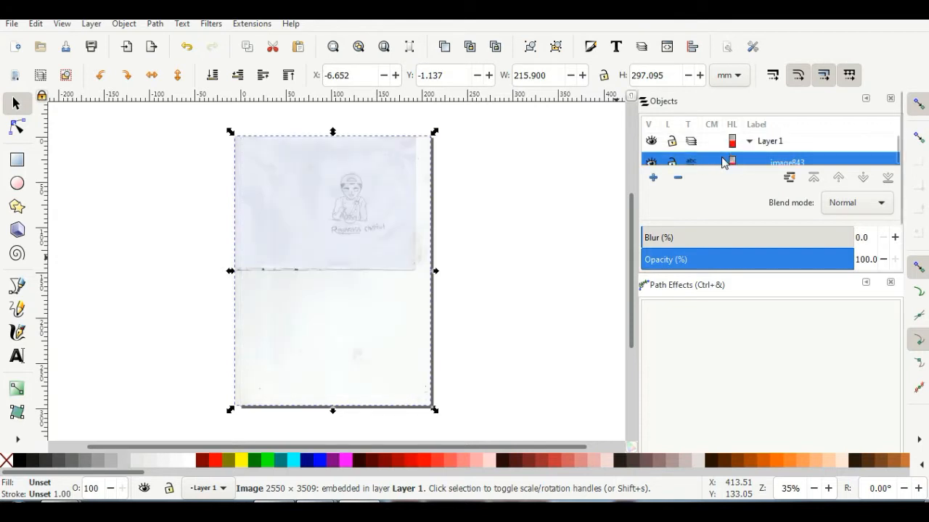
left_click(651, 143)
left_click(651, 143)
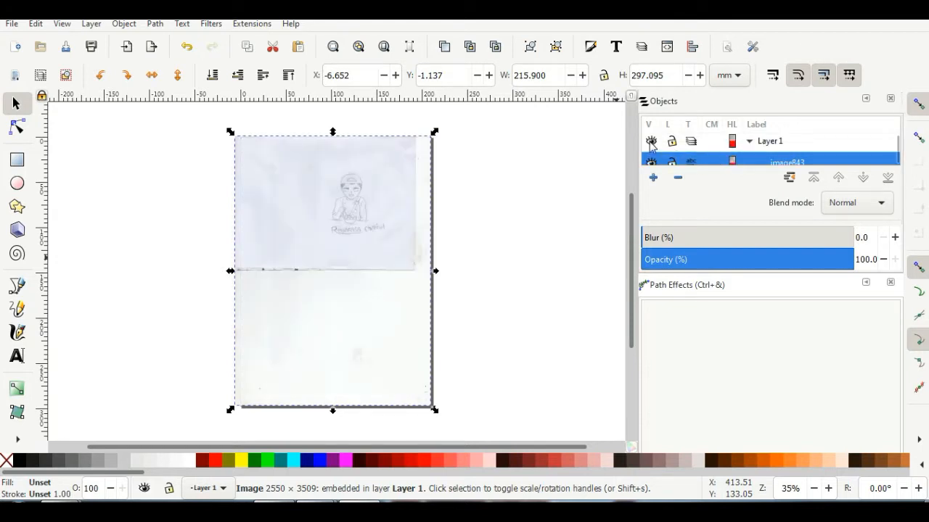
scroll(777, 151, "down", 1)
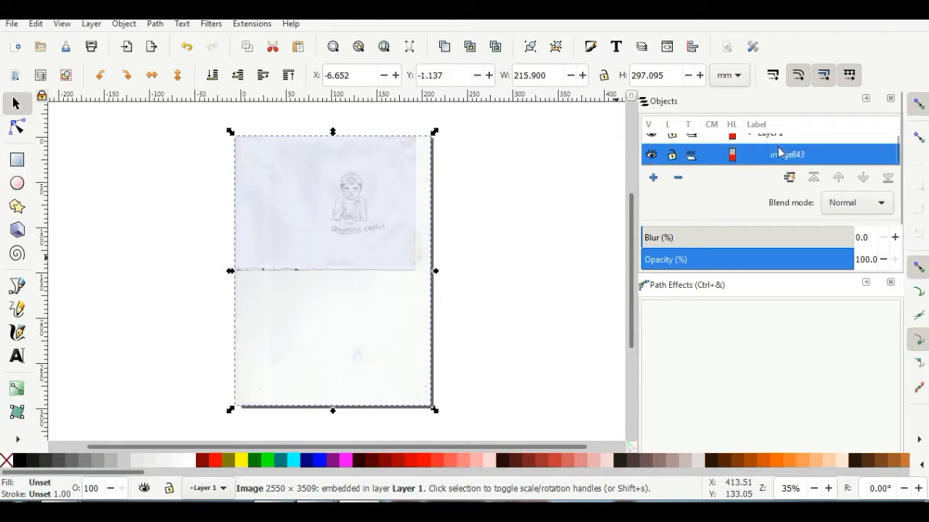
Add a layer named Layer 2 above the current one and lock Layer 1 holding the scanned sketch.
left_click(653, 178)
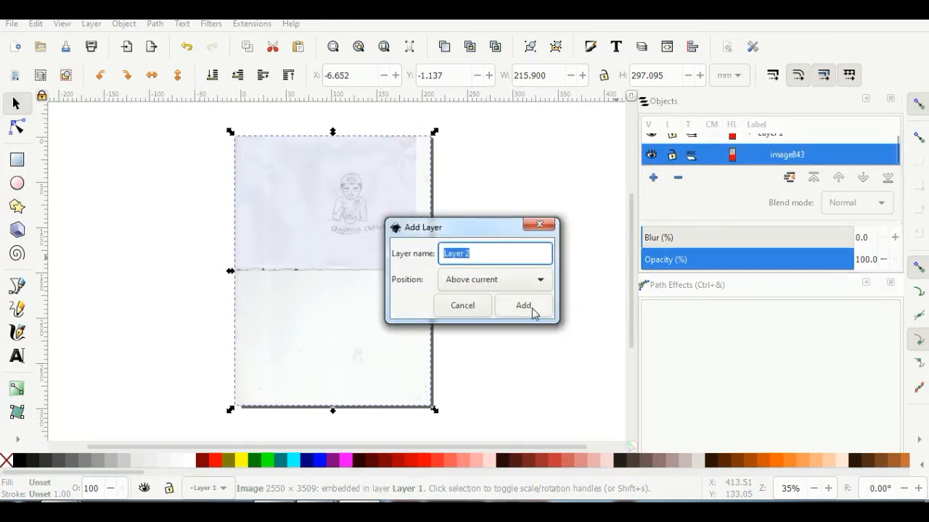
left_click(523, 305)
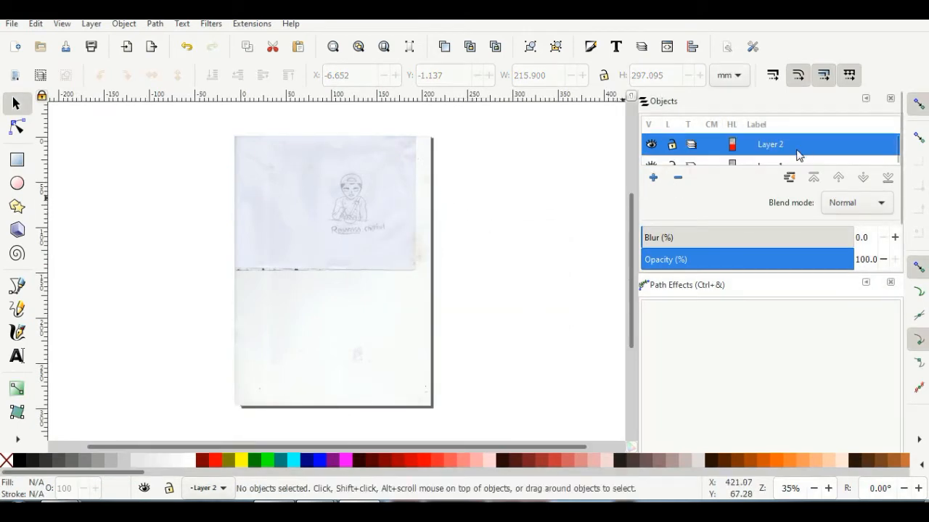
scroll(761, 154, "down", 1)
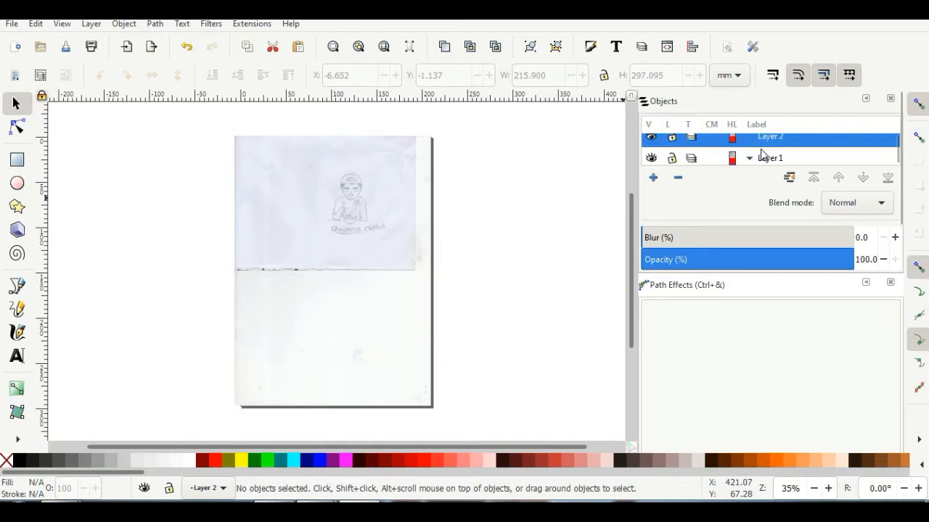
scroll(781, 165, "down", 1)
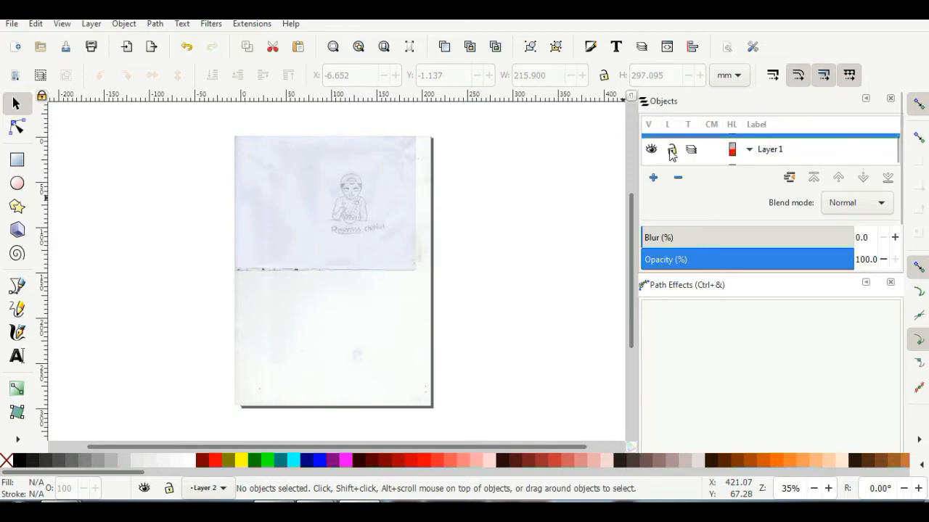
left_click_drag(361, 198, 412, 265)
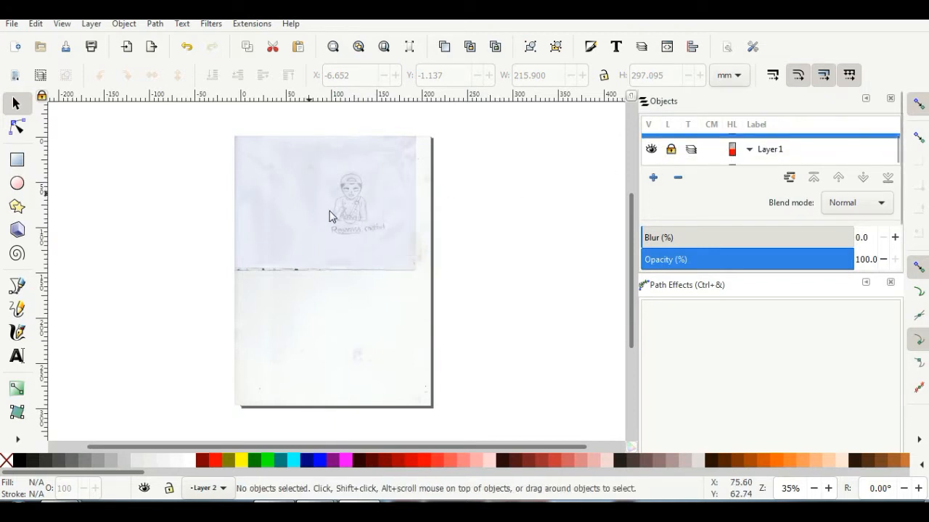
Trace the figure's cap on Layer 2 as a closed dome-shaped Bezier path with a straight lower edge.
scroll(754, 165, "up", 1)
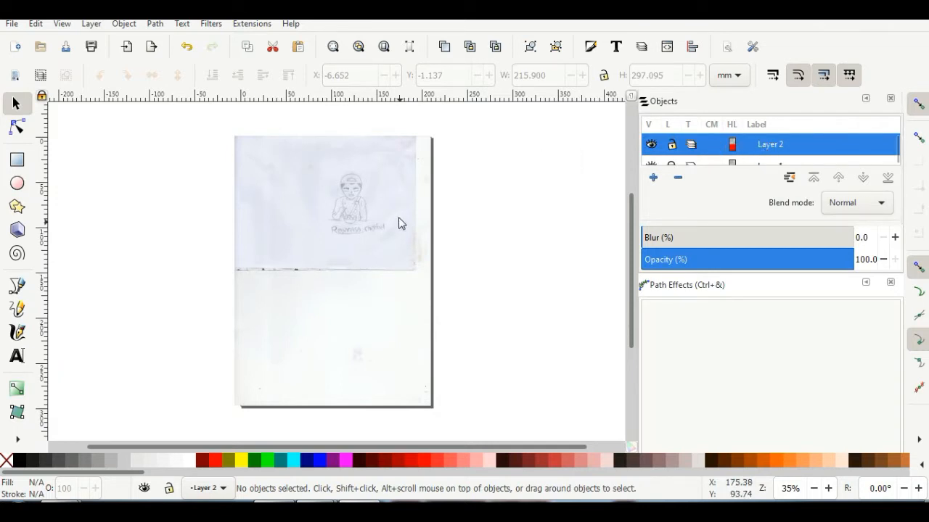
scroll(398, 220, "up", 2)
scroll(303, 160, "up", 2)
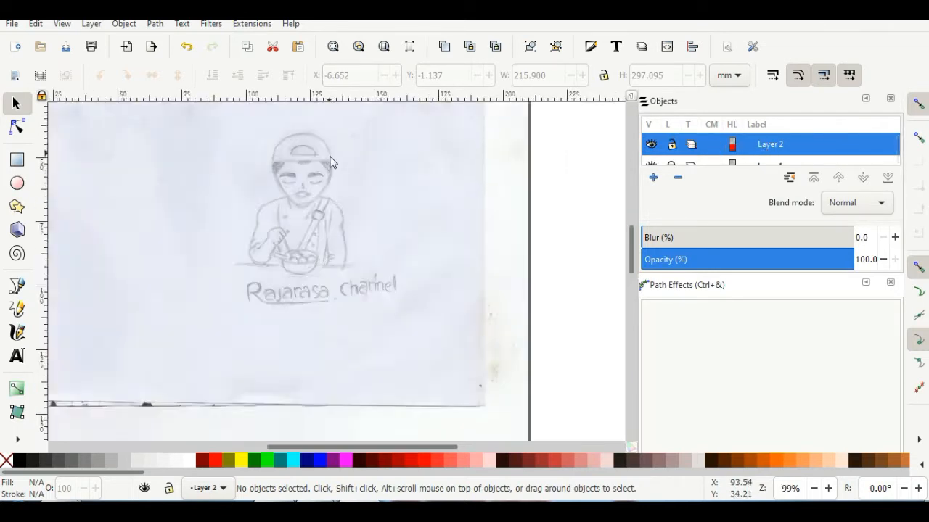
scroll(308, 158, "up", 1)
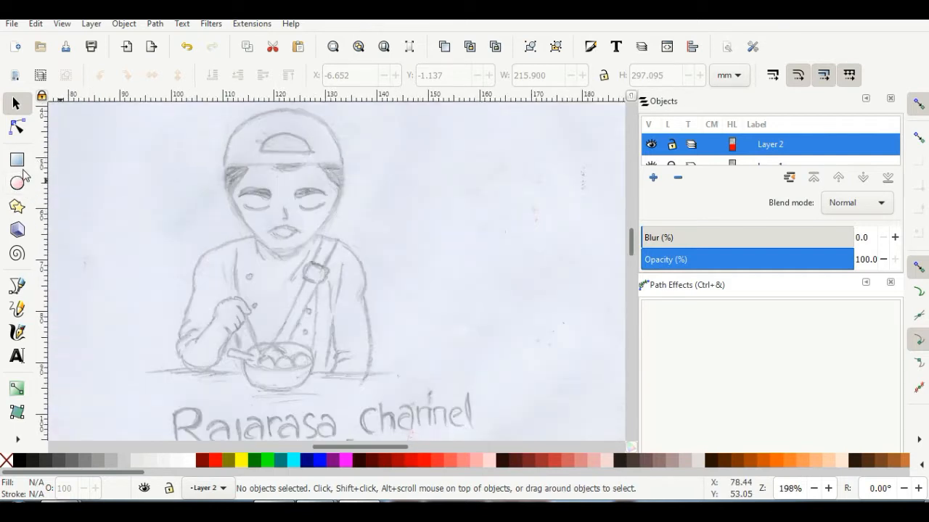
left_click(16, 285)
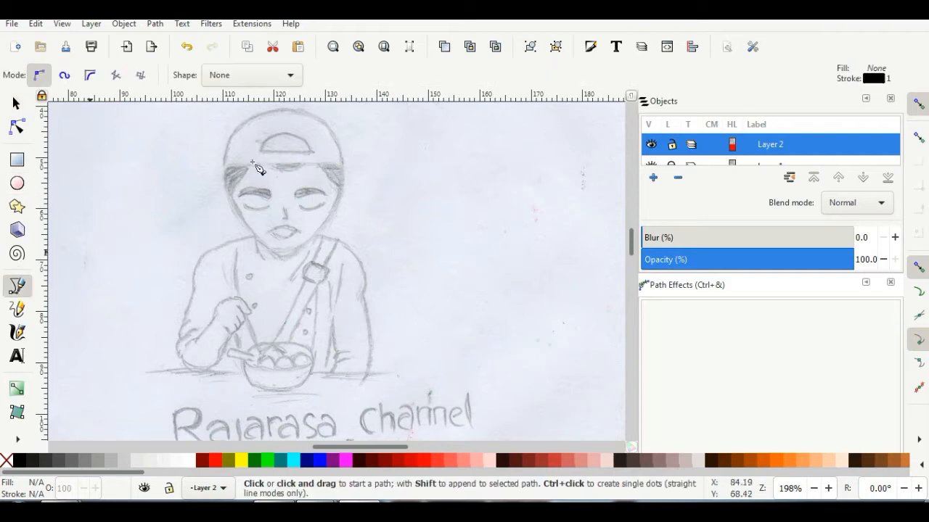
left_click(223, 164)
left_click_drag(321, 165, 301, 116)
key("Return")
left_click(17, 127)
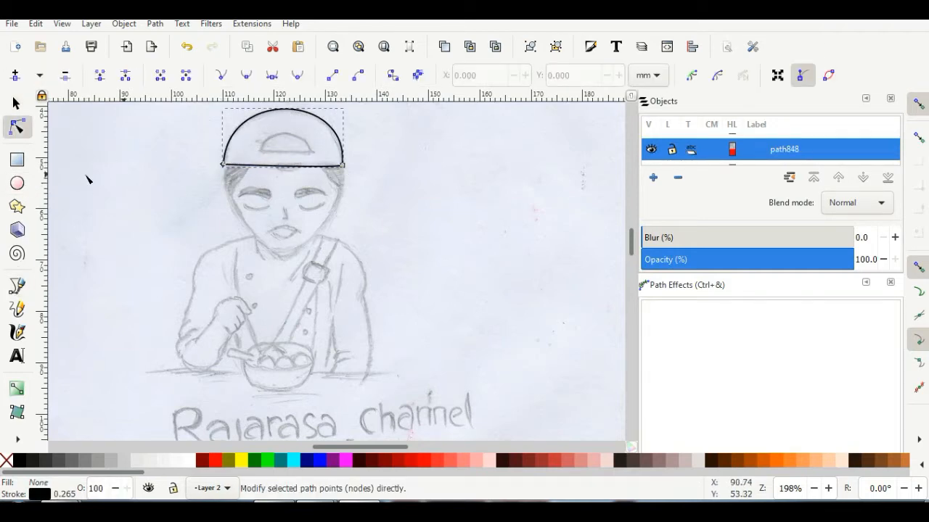
Trace the half-moon opening on the cap as a closed path about 10 × 3.6 mm, bending its upper edge into an arc.
left_click(18, 287)
left_click(260, 151)
left_click(310, 151)
key("Return")
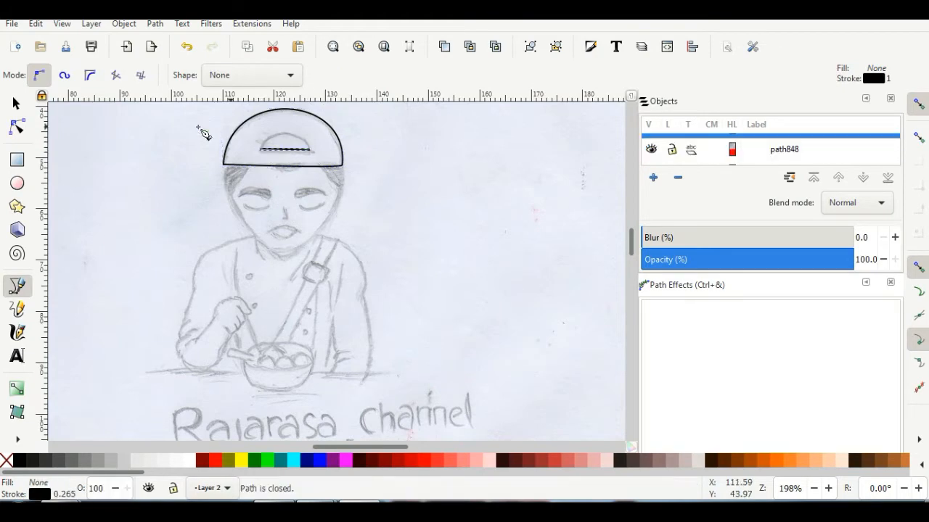
key("n")
scroll(300, 145, "up", 2)
scroll(298, 141, "up", 1)
left_click_drag(264, 164, 304, 103)
left_click(334, 165)
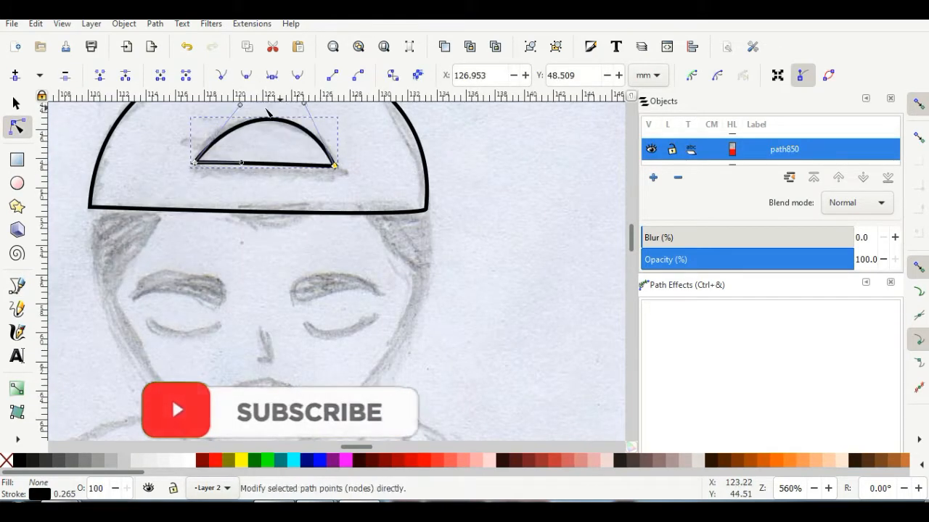
left_click_drag(243, 103, 232, 103)
key("s")
scroll(283, 262, "down", 1)
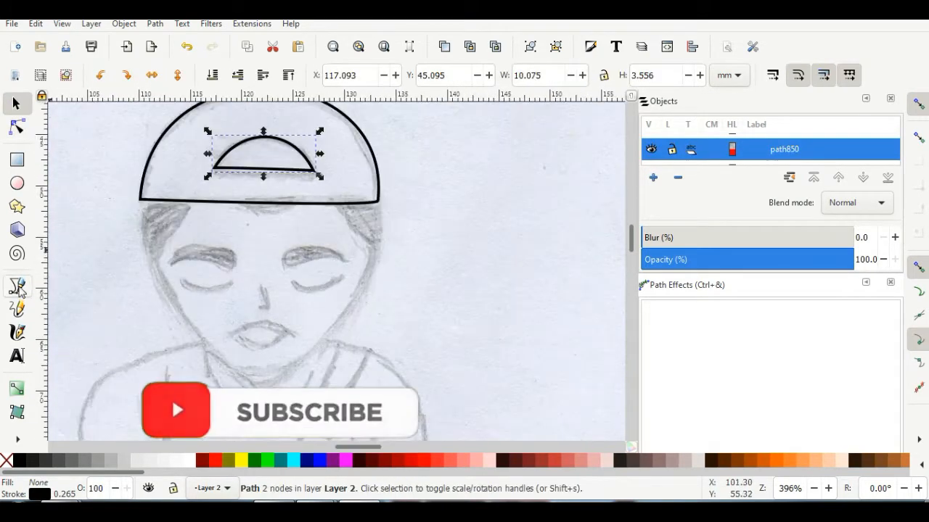
Trace the face as a closed Bezier path of straight segments, from the cap's edge around the chin and back.
key("b")
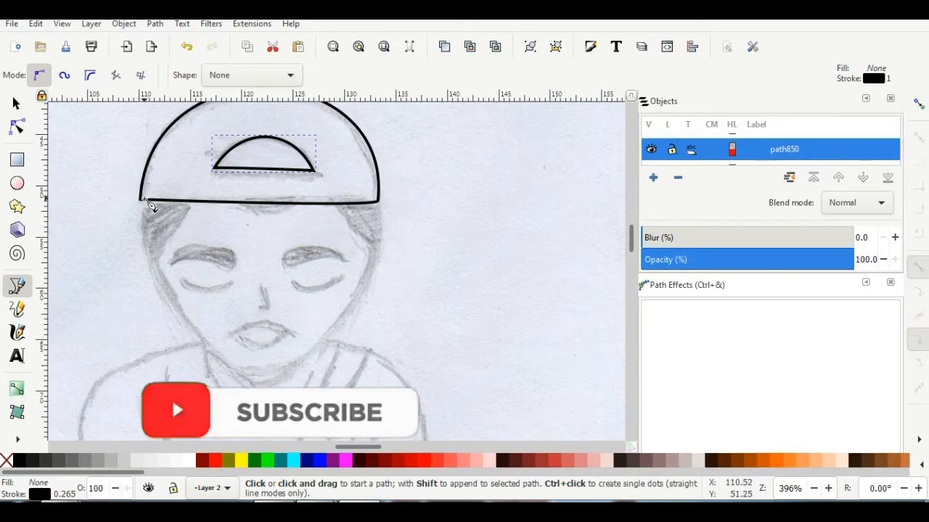
left_click(144, 199)
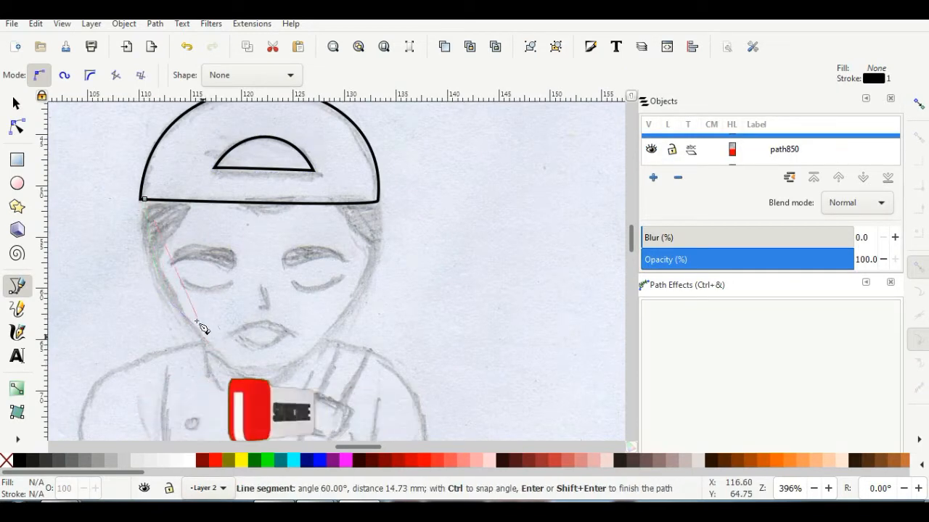
left_click(175, 313)
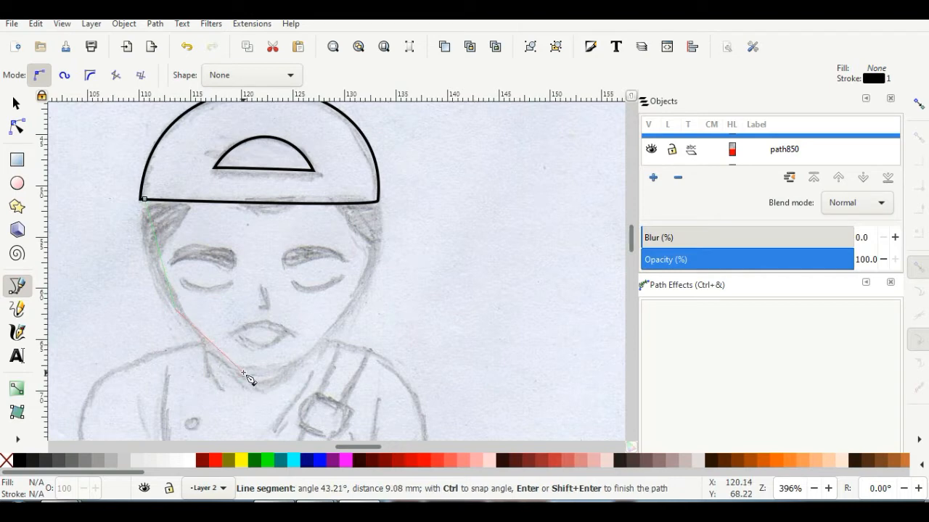
left_click_drag(275, 372, 280, 369)
left_click(368, 273)
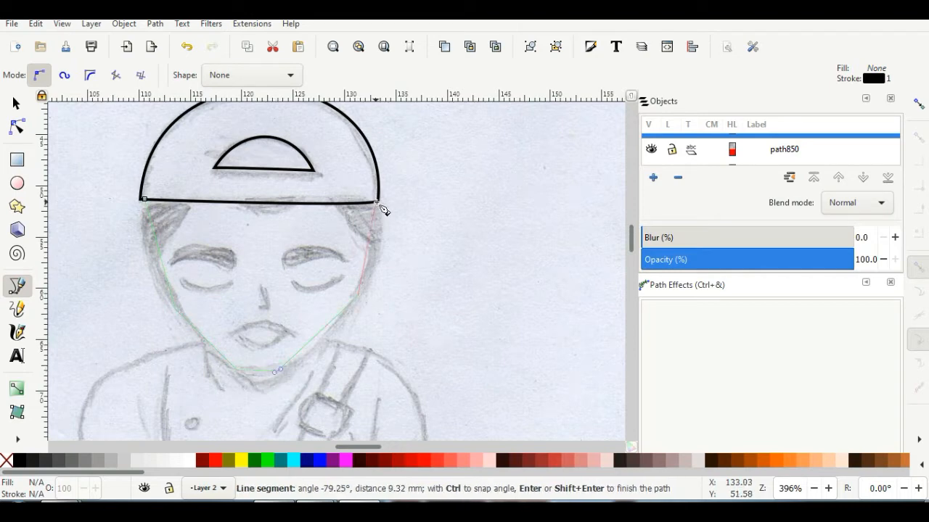
left_click(377, 204)
left_click(370, 200)
left_click(144, 198)
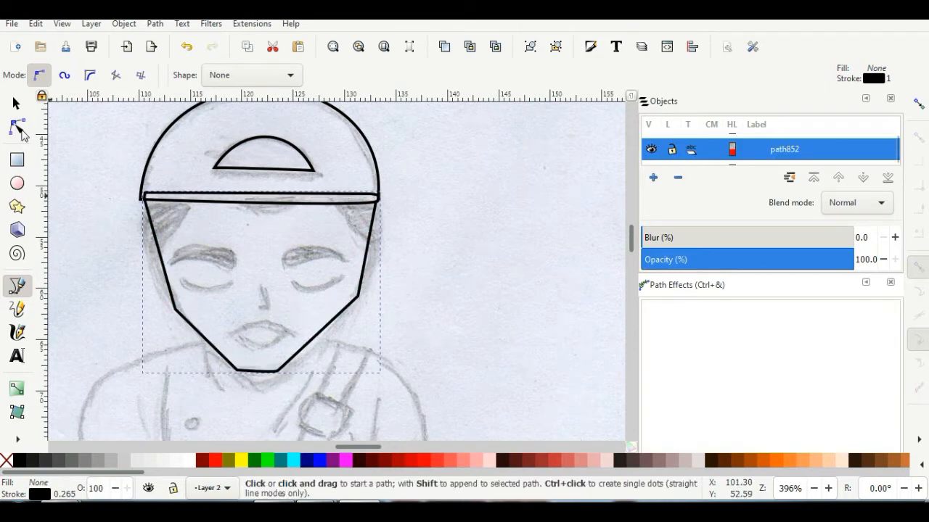
Bend both cheek segments of the face path outward and delete the node on the right jaw.
key("n")
left_click_drag(166, 263, 154, 258)
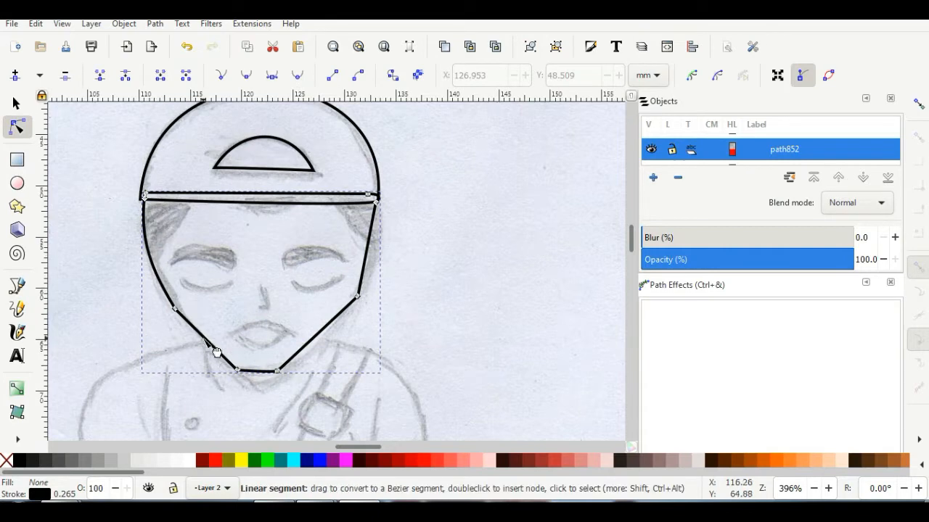
left_click_drag(370, 251, 385, 261)
left_click(357, 296)
left_click(65, 75)
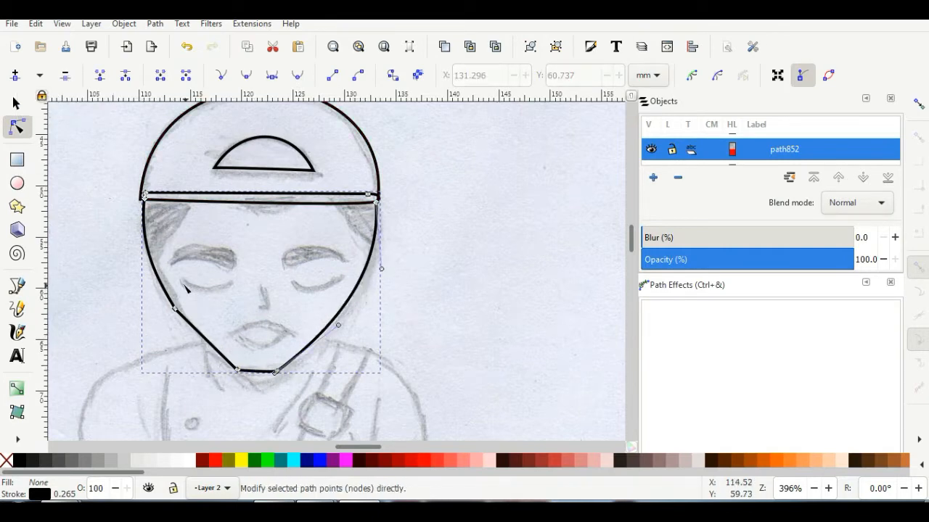
key("Delete")
Curve the bottom chin segment of the face path and adjust its end nodes and the left jaw to follow the sketch.
left_click_drag(257, 371, 294, 346)
left_click(238, 370)
left_click(247, 76)
left_click(277, 371)
left_click(246, 76)
scroll(272, 383, "up", 3)
key("ctrl+z")
left_click_drag(169, 345, 166, 339)
scroll(190, 332, "down", 4)
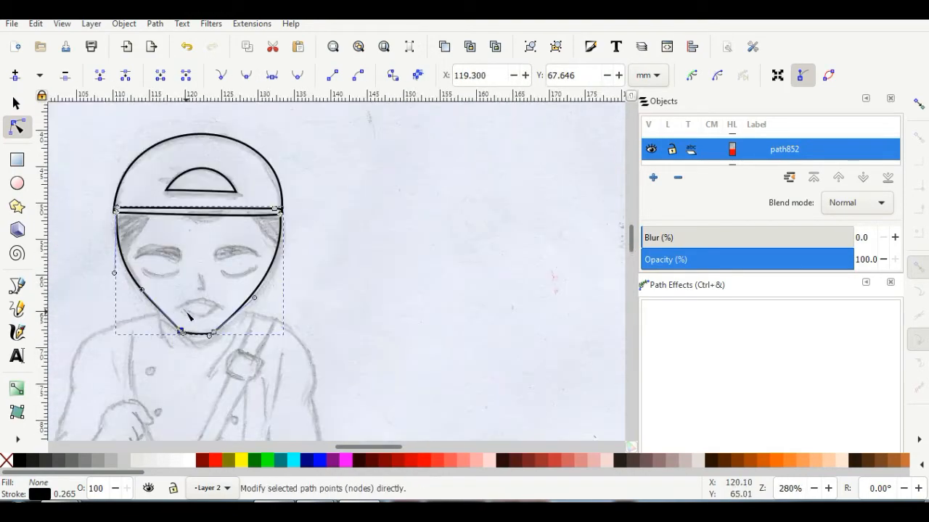
scroll(165, 290, "down", 3)
scroll(197, 281, "down", 2)
key("Escape")
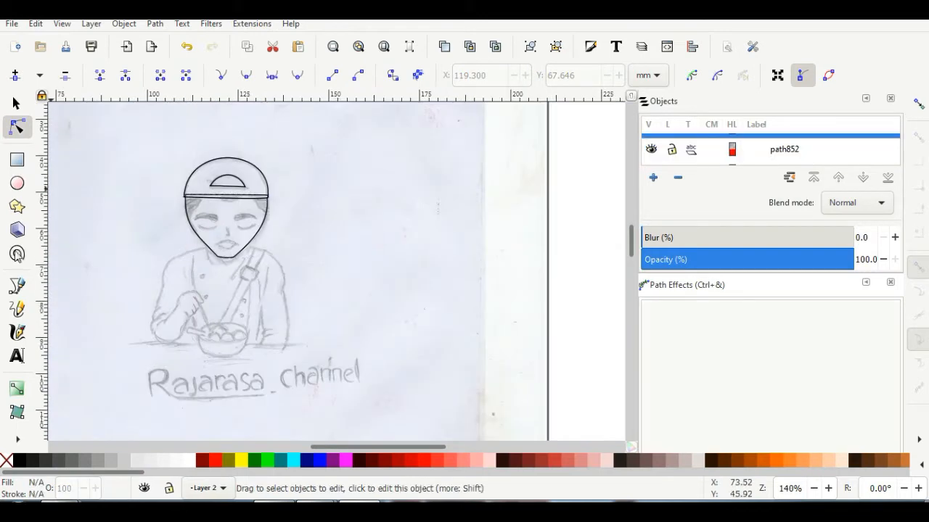
Draw the short curved neck line running down from the left side of the jaw.
left_click(17, 286)
scroll(208, 261, "up", 2)
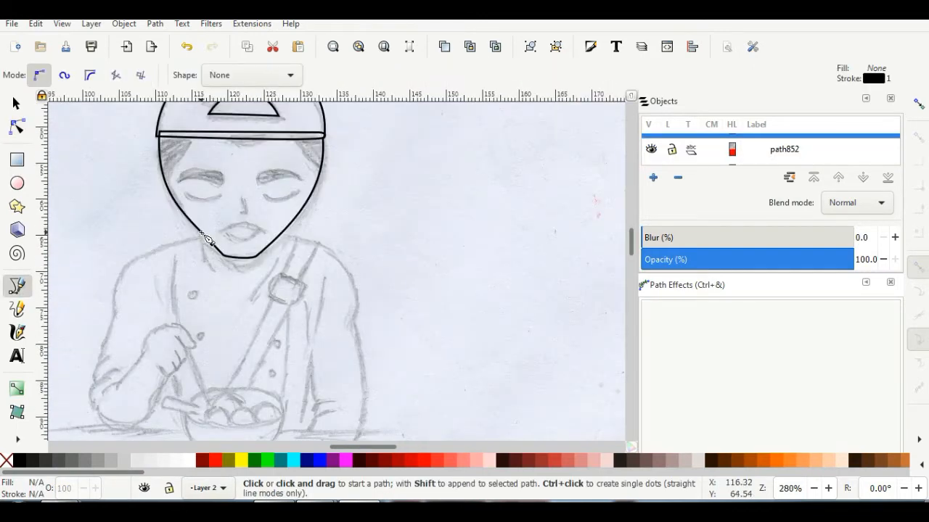
left_click(201, 232)
left_click_drag(214, 272, 231, 286)
key("Return")
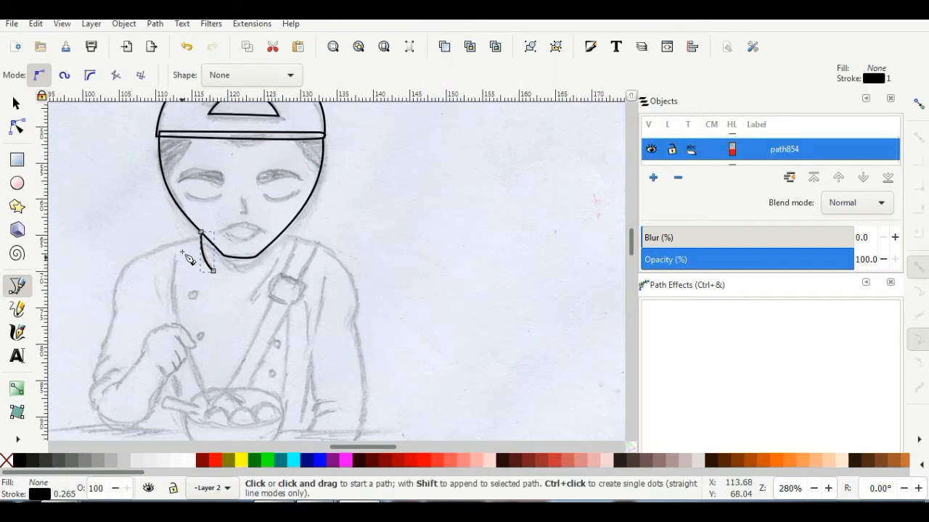
Start a Bezier path at the left side of the jaw and trace the left shoulder and upper sleeve with straight segments.
scroll(185, 254, "up", 2)
left_click(217, 234)
left_click(106, 269)
scroll(88, 280, "down", 3)
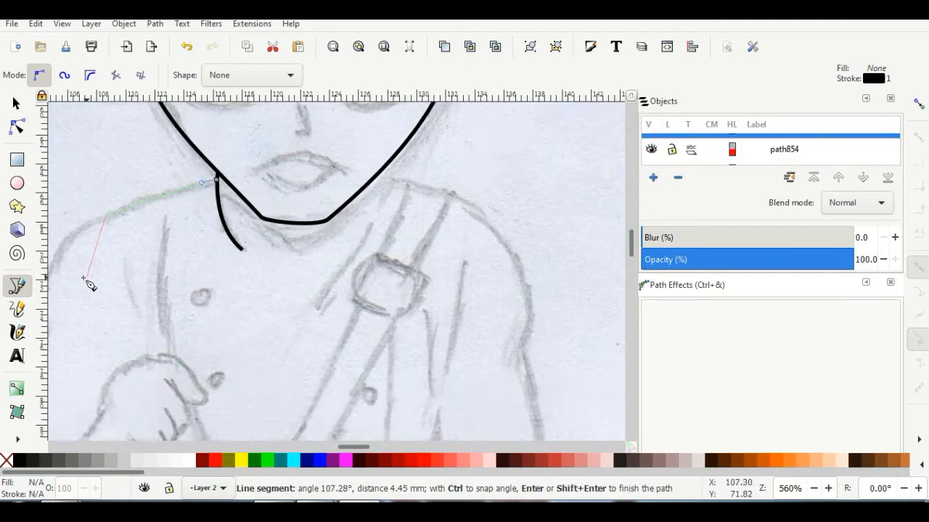
scroll(71, 281, "down", 4)
scroll(56, 285, "up", 5)
left_click(102, 245)
left_click(104, 301)
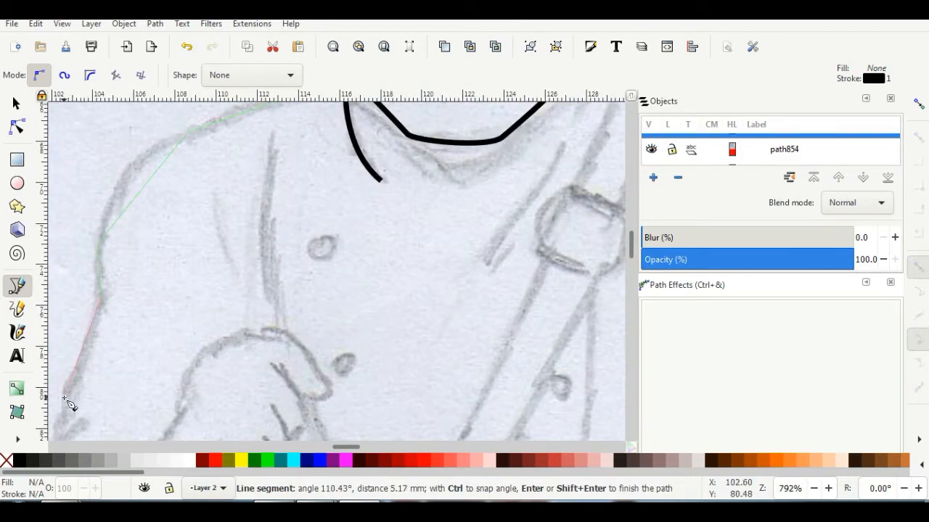
Extend the path down the left sleeve's outer edge, following the folds to the elbow.
left_click(68, 407)
scroll(68, 377, "down", 3)
left_click(54, 348)
scroll(58, 352, "down", 6)
scroll(114, 380, "up", 6)
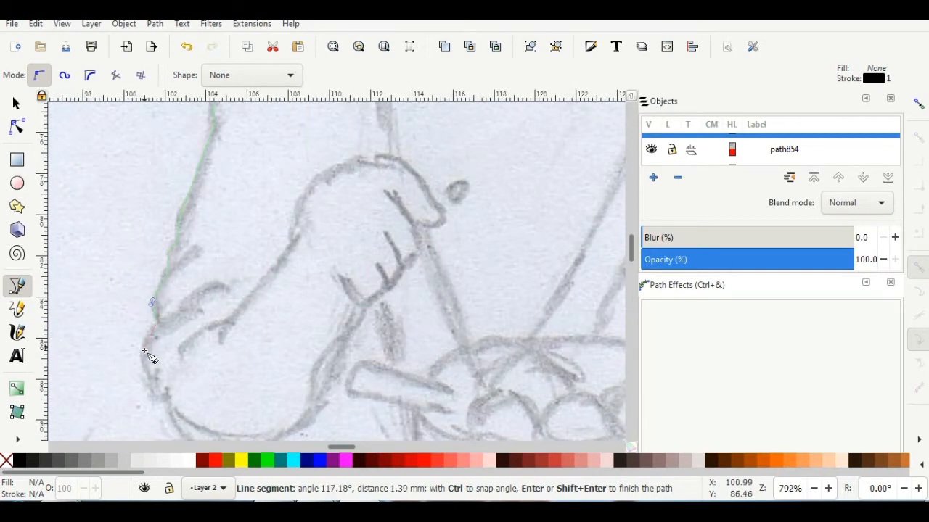
left_click(158, 383)
scroll(172, 406, "down", 2)
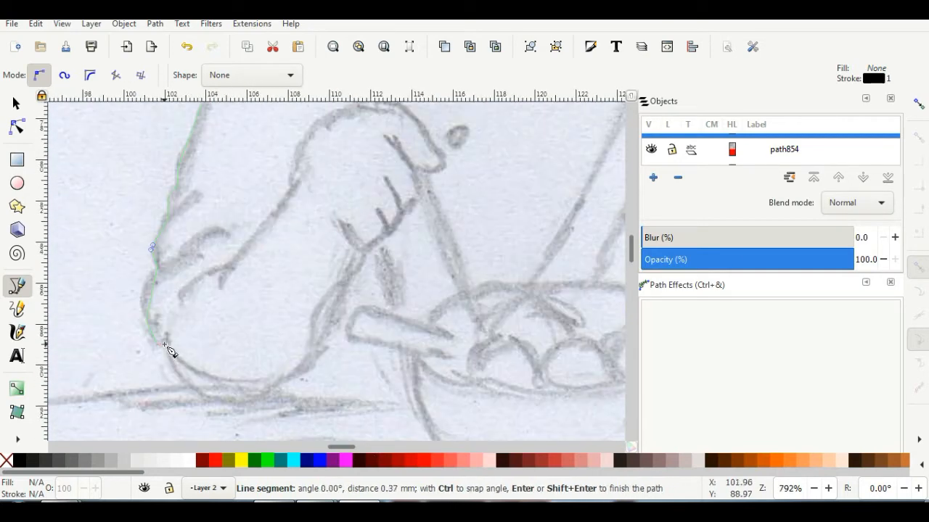
left_click(165, 345)
left_click(204, 396)
left_click(262, 397)
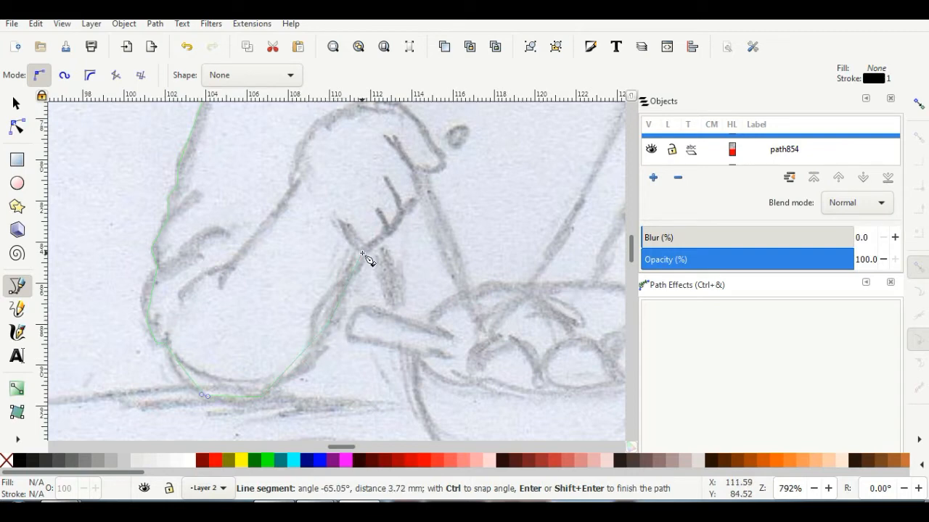
key("BackSpace")
key("BackSpace")
key("BackSpace")
key("BackSpace")
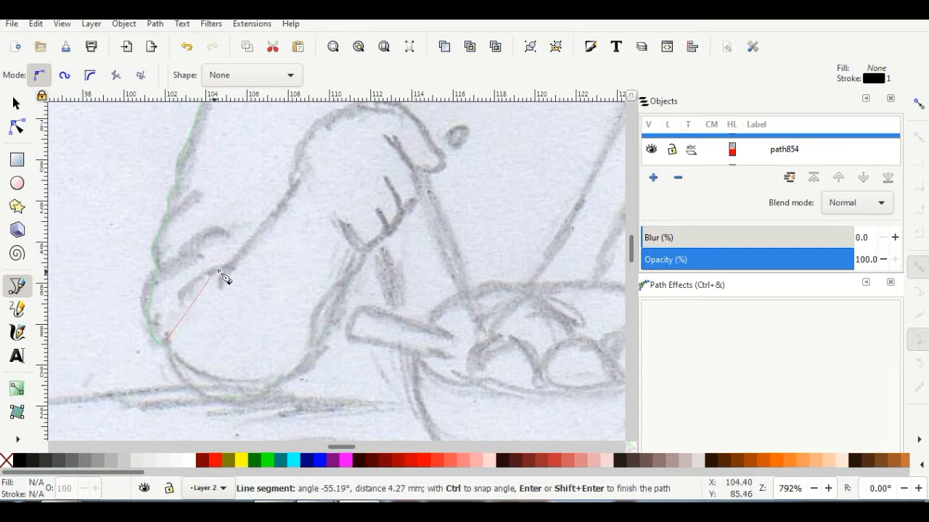
End the left sleeve path at the cuff on top of the forearm and bend its last segment to follow the sketch.
double_click(225, 270)
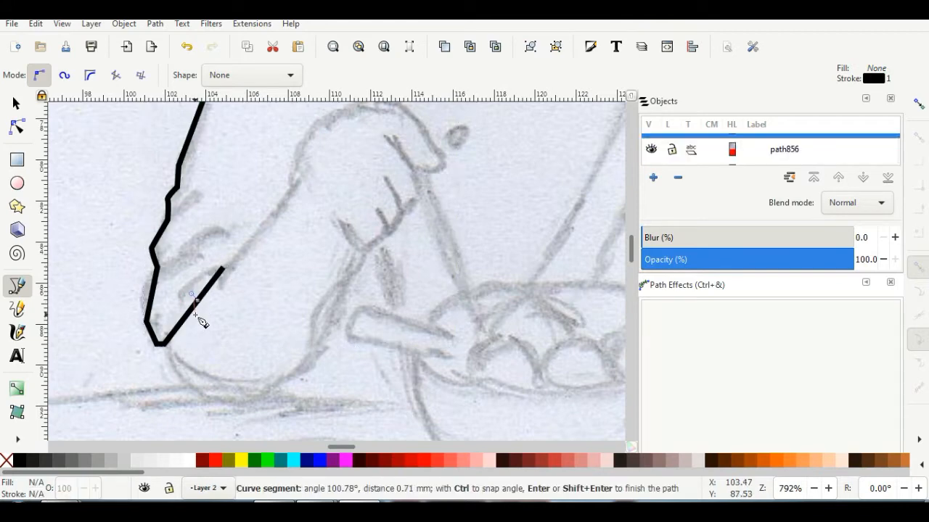
key("n")
left_click(195, 307)
left_click_drag(196, 307, 144, 295)
left_click(153, 293)
Curve the left shoulder segment of the sleeve path outward to match the sketch.
scroll(218, 236, "up", 3)
scroll(219, 238, "up", 7)
left_click_drag(258, 234, 243, 220)
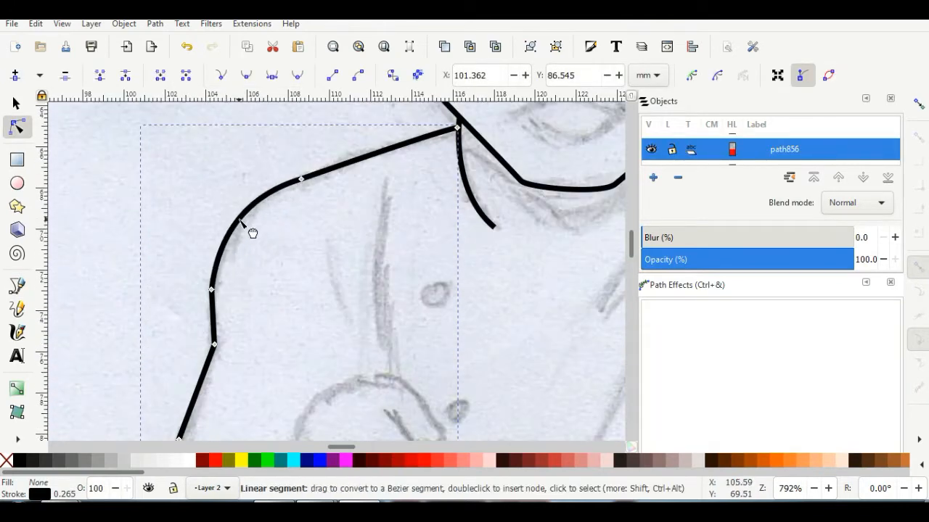
scroll(300, 243, "down", 6)
scroll(368, 244, "up", 2)
Trace the right shoulder and outer sleeve from the jaw down to the table line and back along the sleeve's bottom edge.
left_click(23, 285)
scroll(428, 249, "up", 1)
left_click_drag(291, 199, 302, 201)
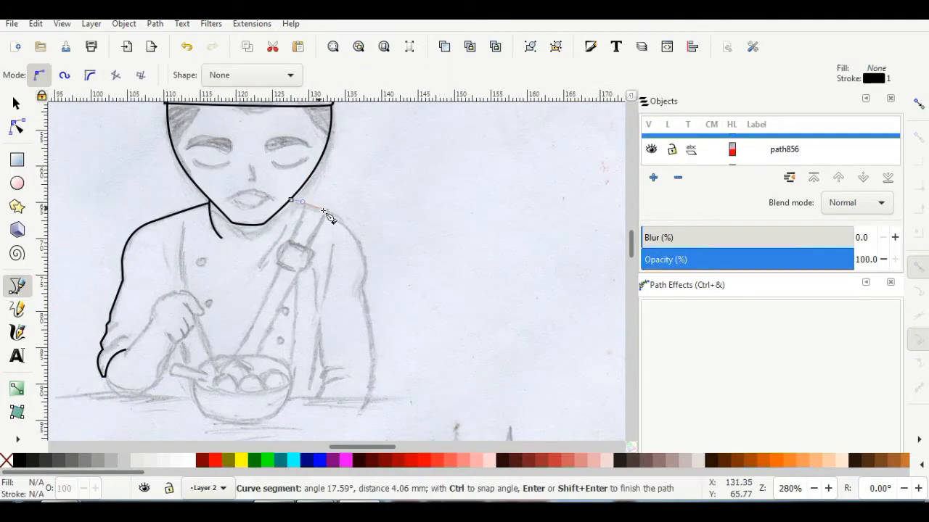
left_click(328, 211)
left_click(365, 275)
left_click(362, 289)
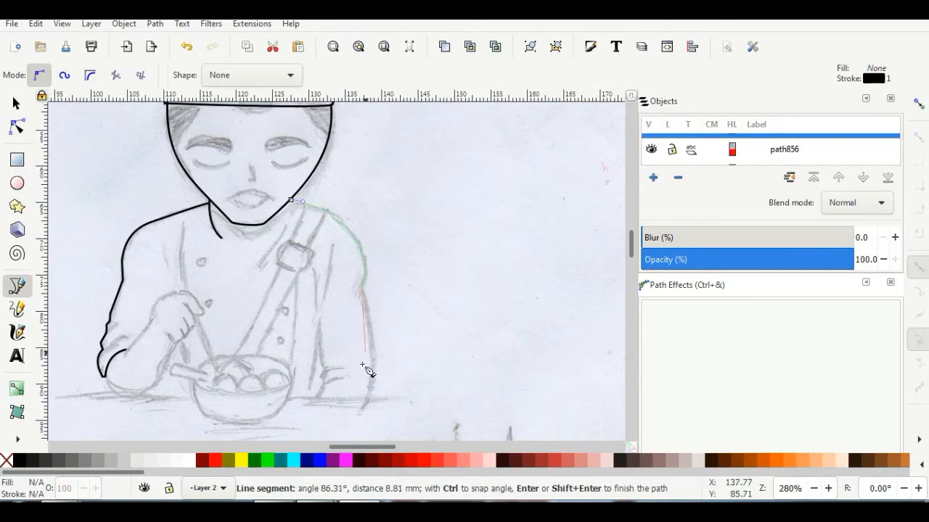
left_click(371, 381)
left_click(367, 398)
left_click(317, 399)
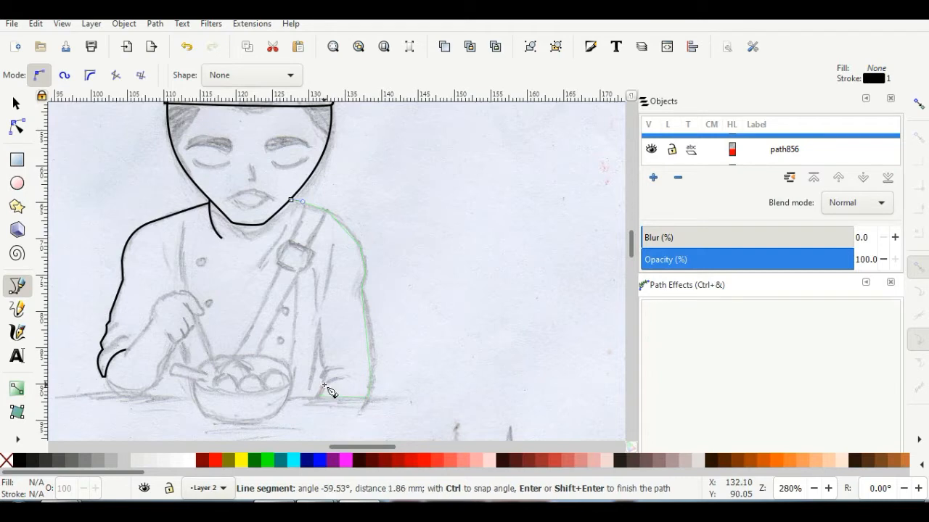
Continue the right sleeve path up the inner folds and down to the table, finish it, and bend the notch between the folds.
scroll(328, 390, "up", 3)
left_click(314, 364)
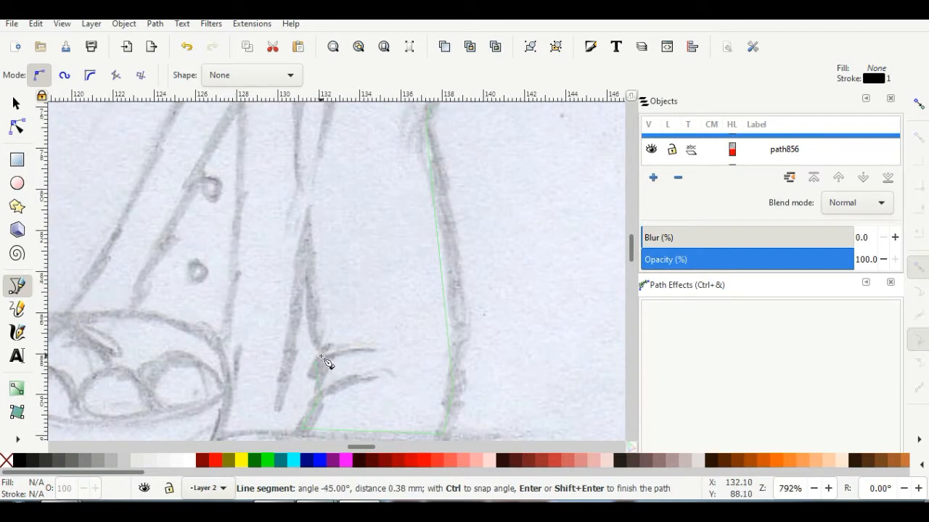
left_click(320, 355)
left_click(308, 323)
left_click(305, 263)
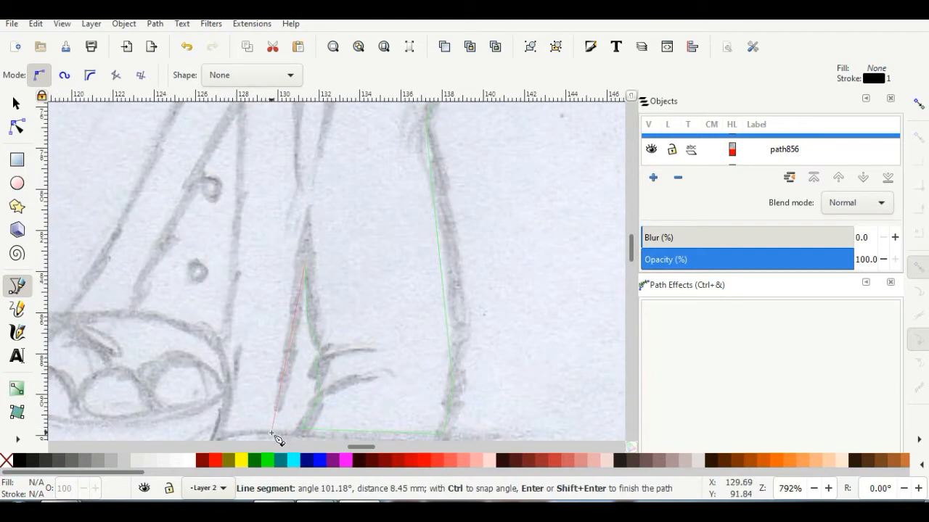
double_click(271, 432)
key("n")
left_click_drag(326, 389, 314, 378)
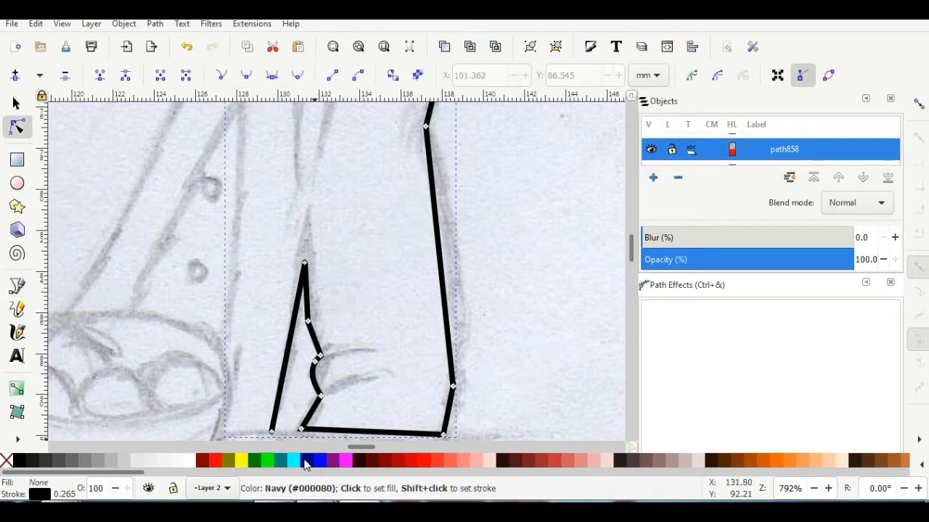
Curve the outer sleeve, upper arm and shoulder segments of the right sleeve path outward along the pencil line.
left_click(458, 201)
key("s")
scroll(434, 301, "down", 3)
scroll(450, 292, "up", 3)
left_click(415, 298)
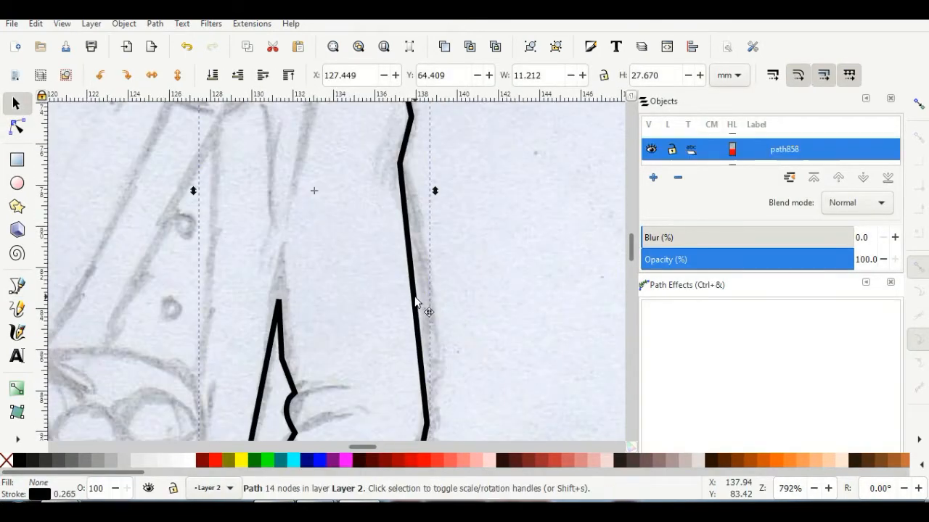
key("n")
left_click_drag(416, 299, 427, 297)
scroll(433, 209, "up", 5)
scroll(423, 163, "up", 3)
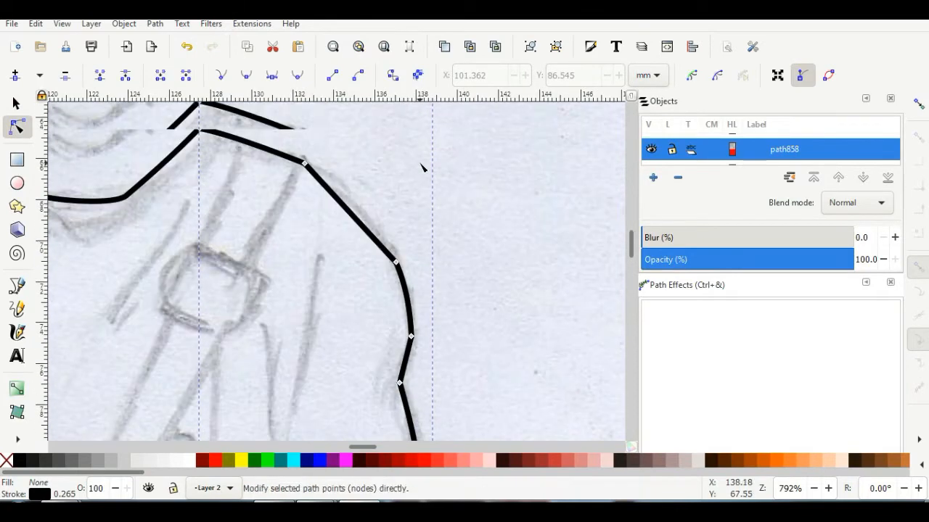
scroll(174, 196, "down", 4)
scroll(140, 202, "up", 2)
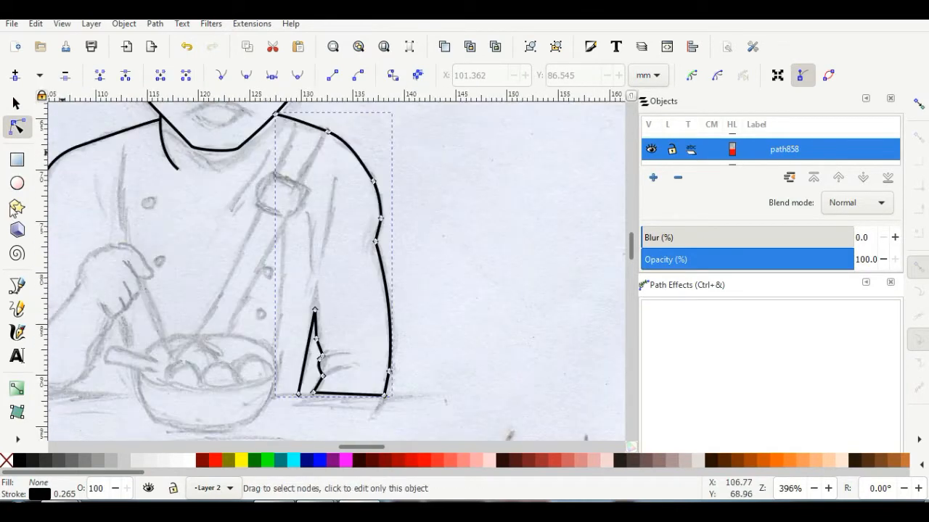
Draw the diagonal strap as a closed four-sided Bezier path from the right shoulder down to the bowl.
left_click(19, 288)
scroll(300, 116, "up", 2)
left_click(301, 116)
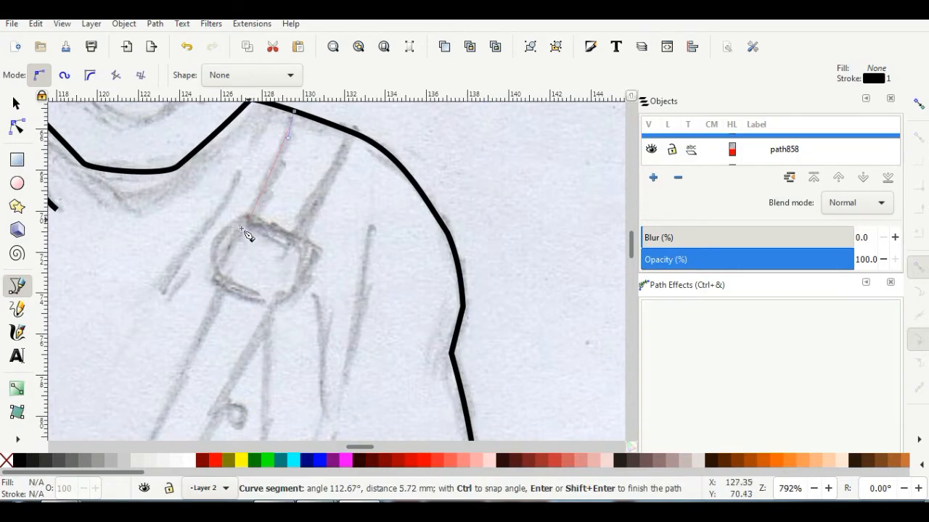
scroll(251, 239, "down", 2)
left_click(135, 363)
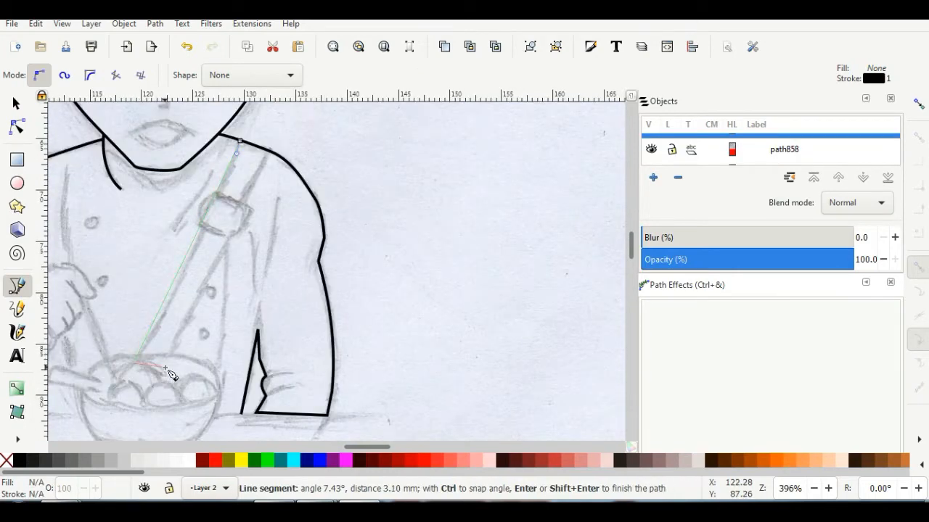
left_click(240, 141)
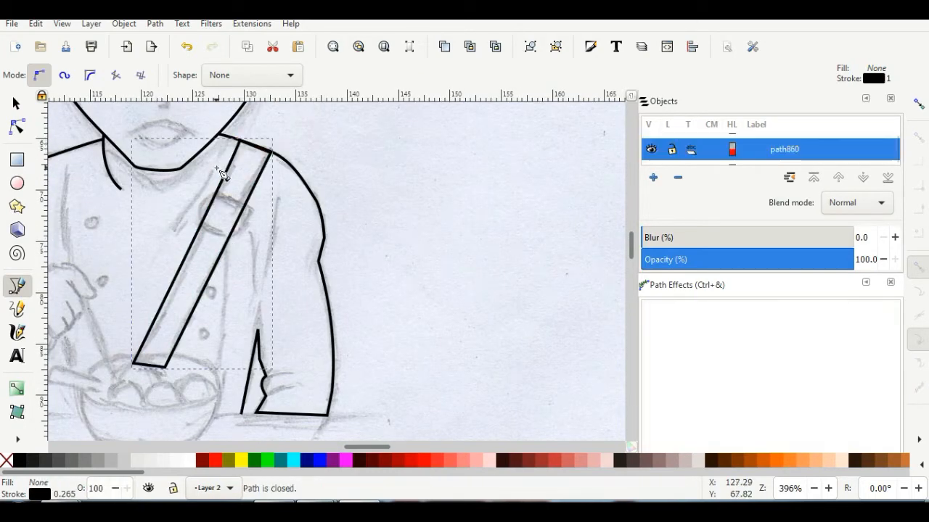
Bend the strap's left edge slightly inward and adjust its corner nodes at the bowl and on the shoulder.
key("n")
scroll(172, 371, "up", 2)
left_click_drag(163, 361, 157, 359)
scroll(254, 288, "up", 6)
double_click(227, 253)
key("ctrl+z")
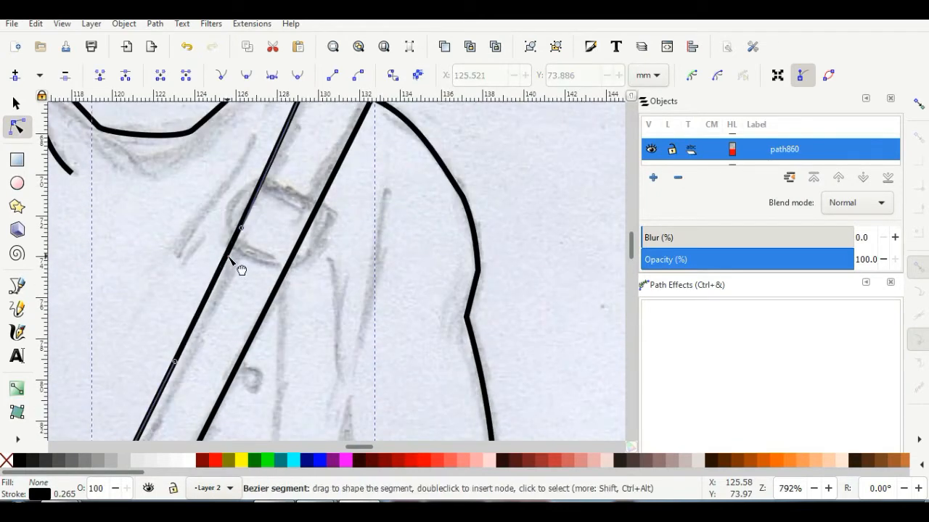
left_click_drag(226, 257, 233, 256)
scroll(240, 256, "up", 3)
left_click_drag(370, 180, 365, 179)
scroll(322, 278, "down", 3)
scroll(323, 282, "down", 2)
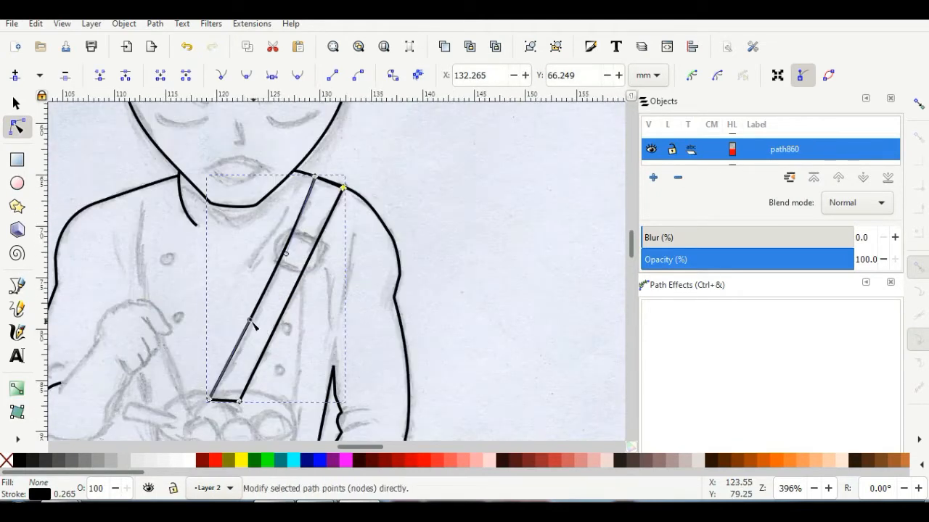
Draw the strap's buckle as a closed four-sided Bezier path.
key("b")
left_click(290, 227)
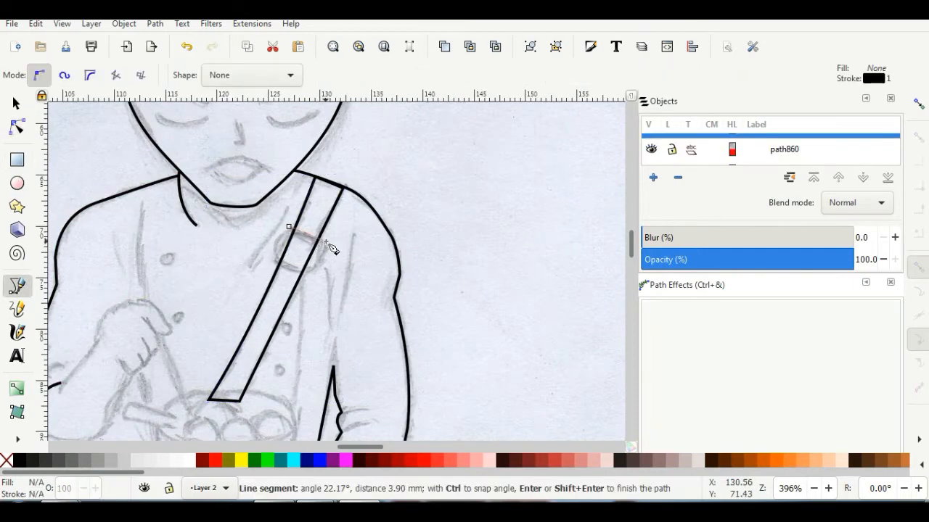
left_click(324, 244)
left_click(307, 273)
left_click(273, 257)
left_click(289, 227)
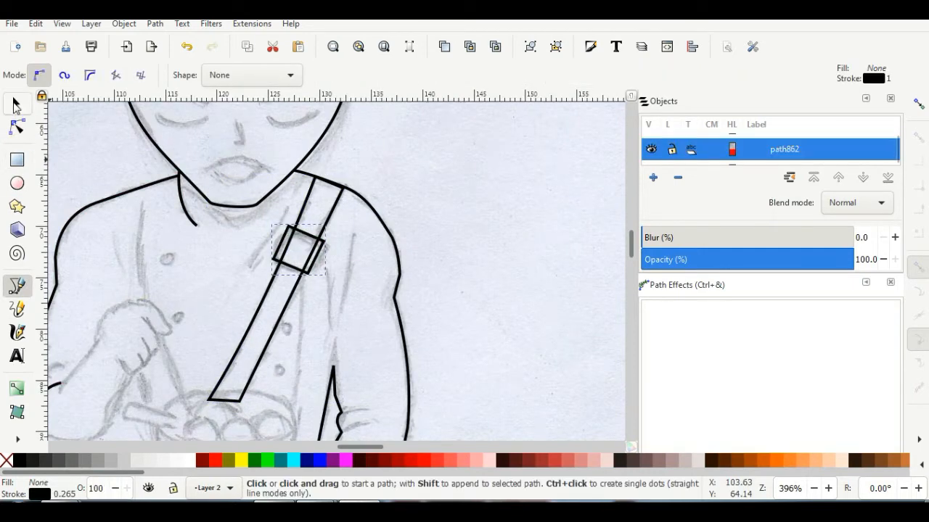
Bend the left and right sides of the buckle path outward.
key("n")
scroll(294, 258, "up", 2)
left_click_drag(272, 249, 267, 247)
left_click_drag(345, 279, 354, 289)
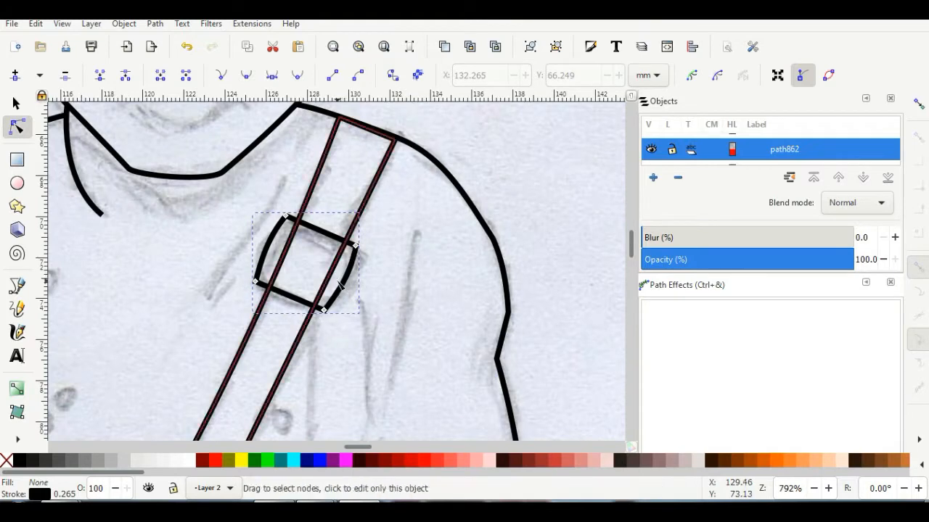
Draw a short diagonal line along the collar, to the left of the buckle.
left_click(22, 286)
left_click_drag(285, 178, 258, 241)
left_click(206, 299)
key("Return")
scroll(336, 342, "down", 2)
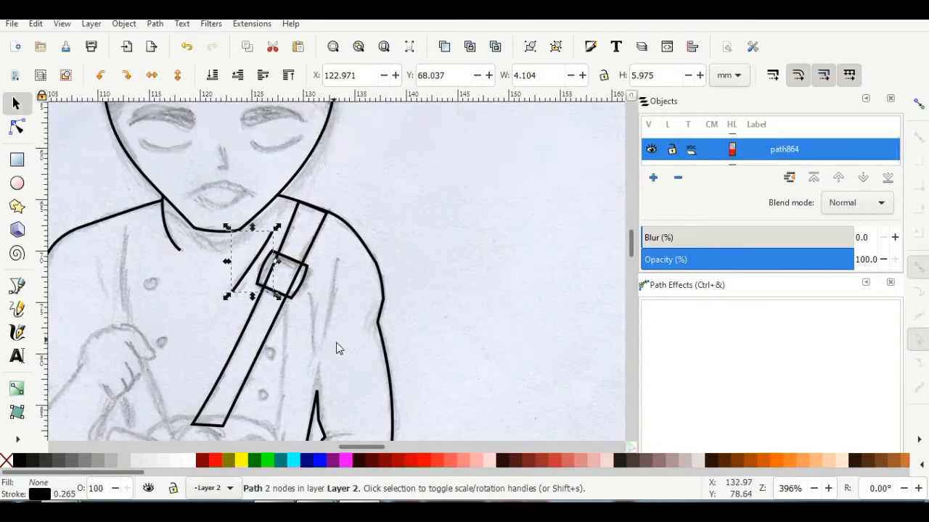
Draw a curved line down the left side of the chest to the raised hand.
left_click(126, 174)
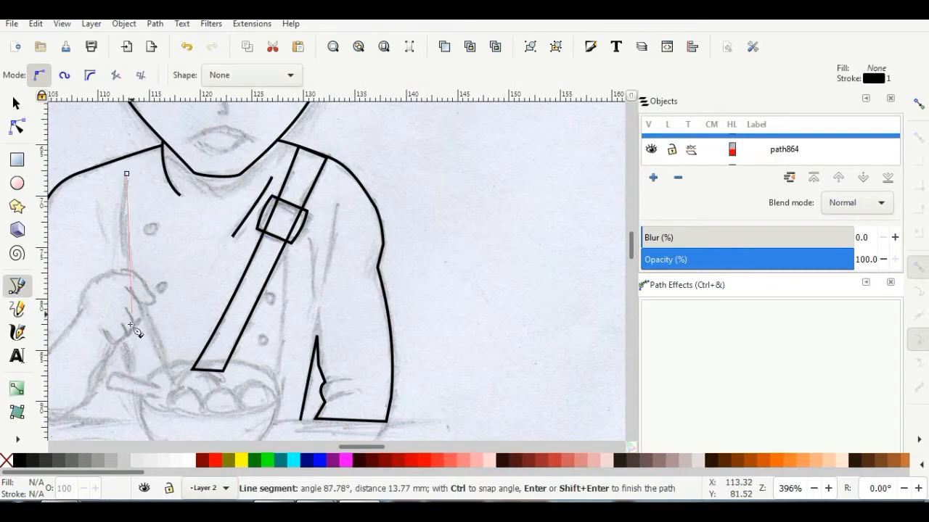
left_click_drag(131, 274, 148, 328)
key("Return")
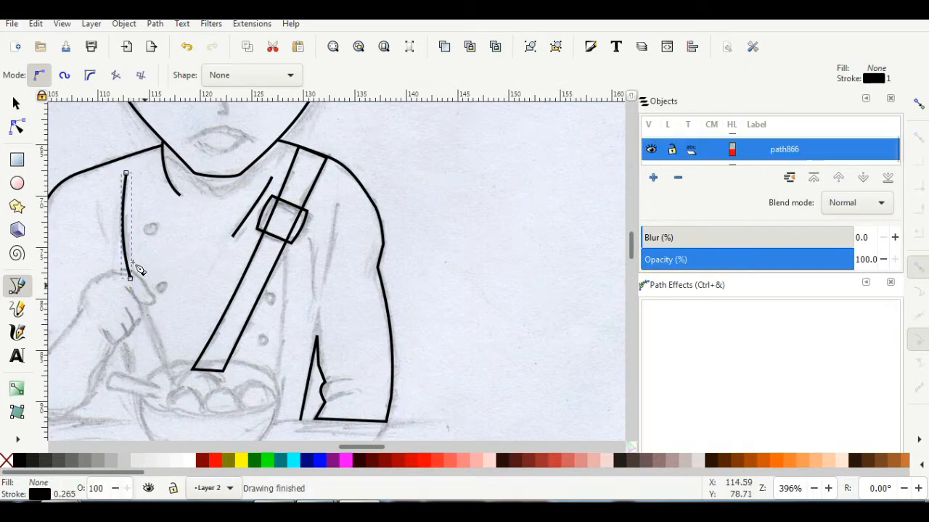
Draw a line from the buckle's lower edge down to the bowl and curve it slightly outward.
left_click(284, 243)
left_click(276, 382)
key("Return")
key("n")
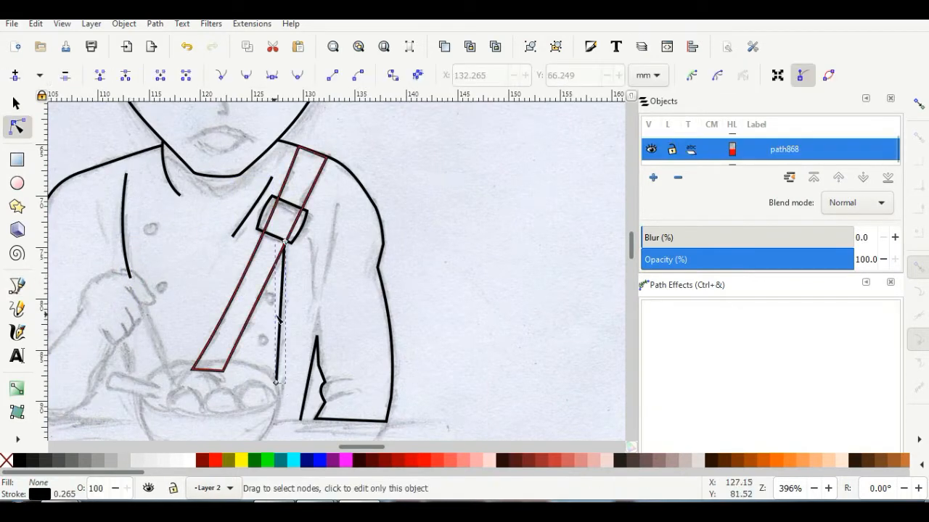
scroll(166, 327, "down", 2)
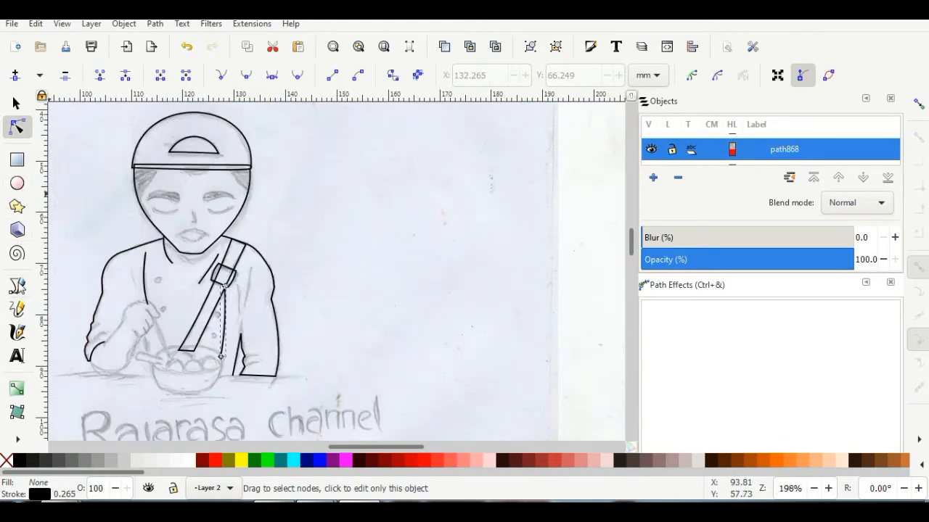
Draw a closed two-node path across the bowl's opening, from its left edge to its right edge.
key("b")
scroll(174, 384, "up", 2)
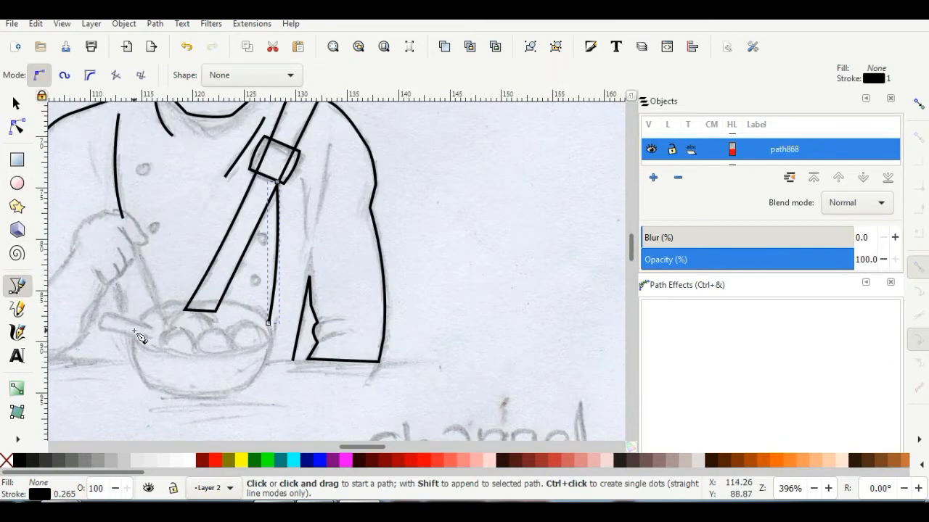
left_click(133, 331)
left_click(270, 335)
left_click(133, 331)
key("n")
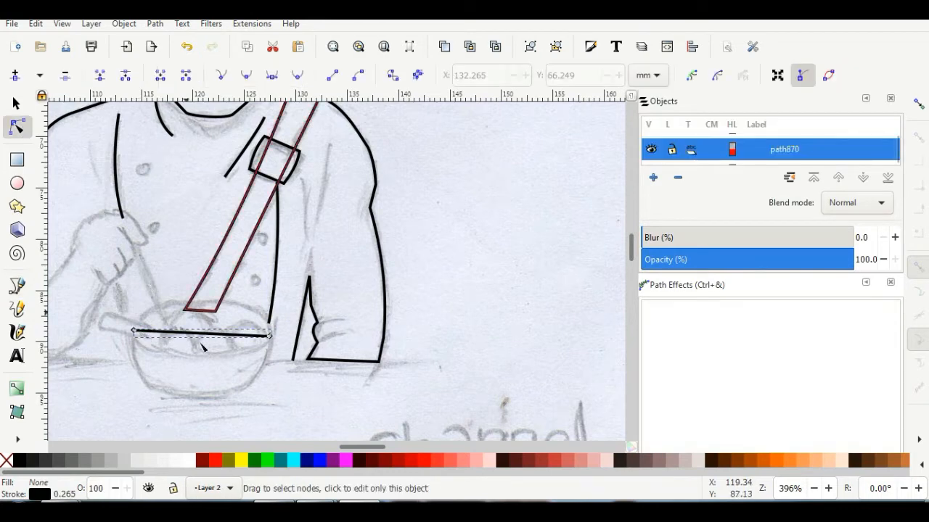
Bend both segments of the bowl-opening path outward into an ellipse and nudge its left node onto the sketched rim.
left_click_drag(198, 334, 264, 298)
left_click(270, 336)
left_click_drag(188, 278, 173, 275)
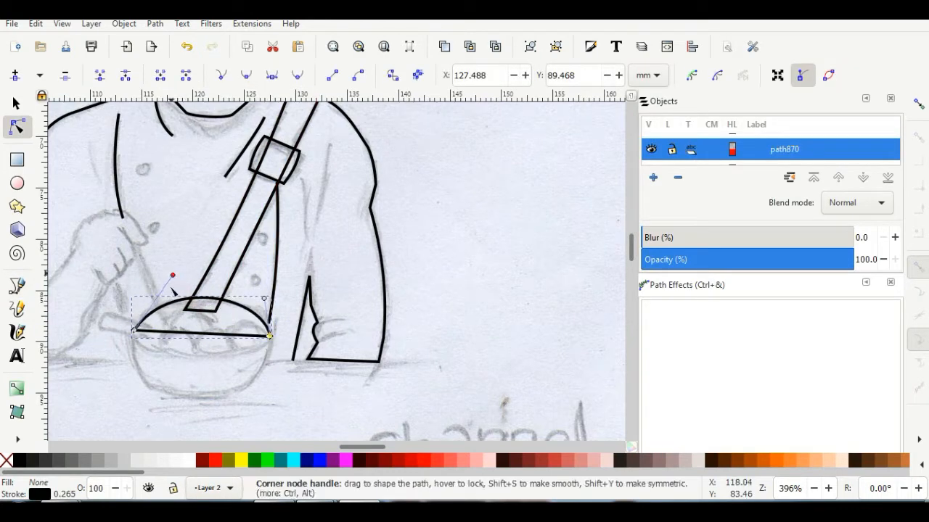
left_click_drag(200, 333, 153, 371)
left_click_drag(223, 362, 242, 360)
left_click_drag(134, 331, 137, 326)
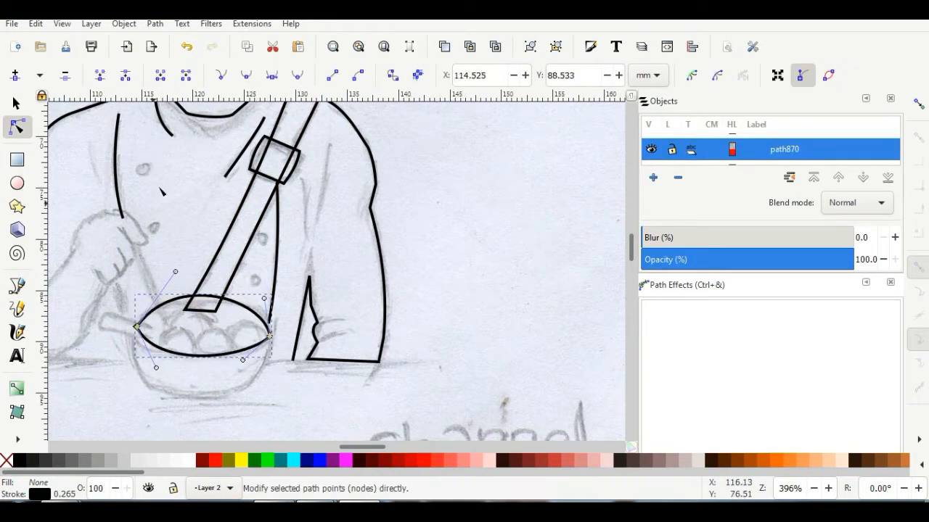
left_click(249, 77)
left_click_drag(130, 373, 142, 366)
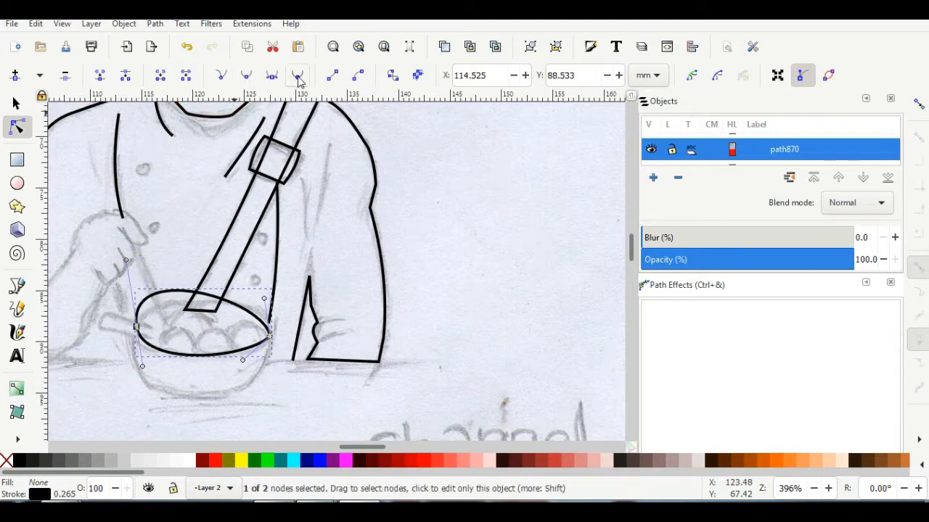
key("ctrl+z")
key("ctrl+z")
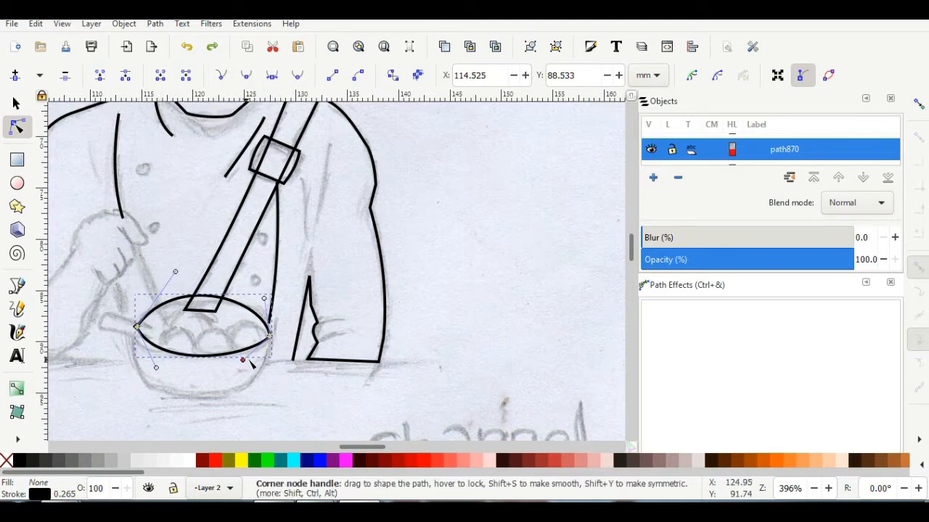
Fine-tune the four curve handles of the bowl opening to round the rim.
left_click_drag(243, 360, 248, 358)
left_click_drag(156, 367, 148, 371)
left_click_drag(174, 272, 160, 280)
left_click_drag(263, 298, 270, 297)
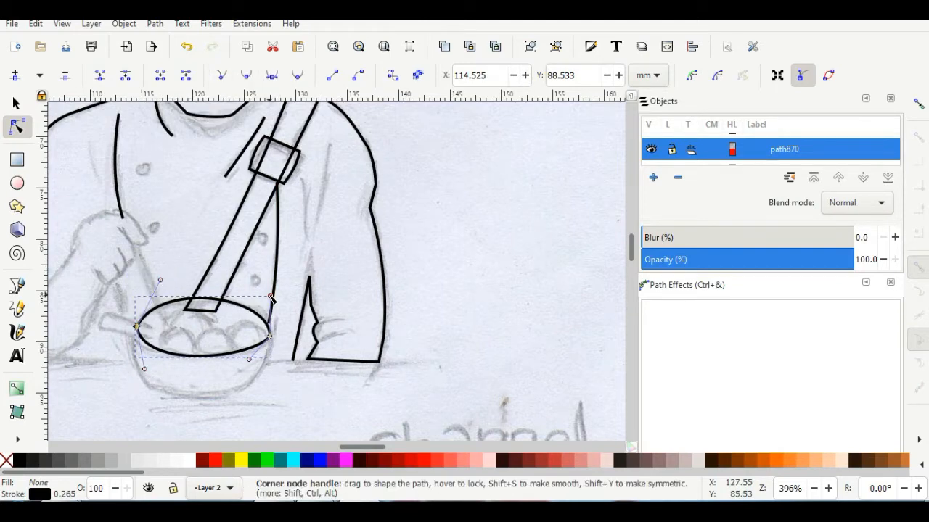
Draw an open three-segment path for the bowl's body, from the rim's left end around the base to its right end.
left_click(17, 287)
left_click(135, 331)
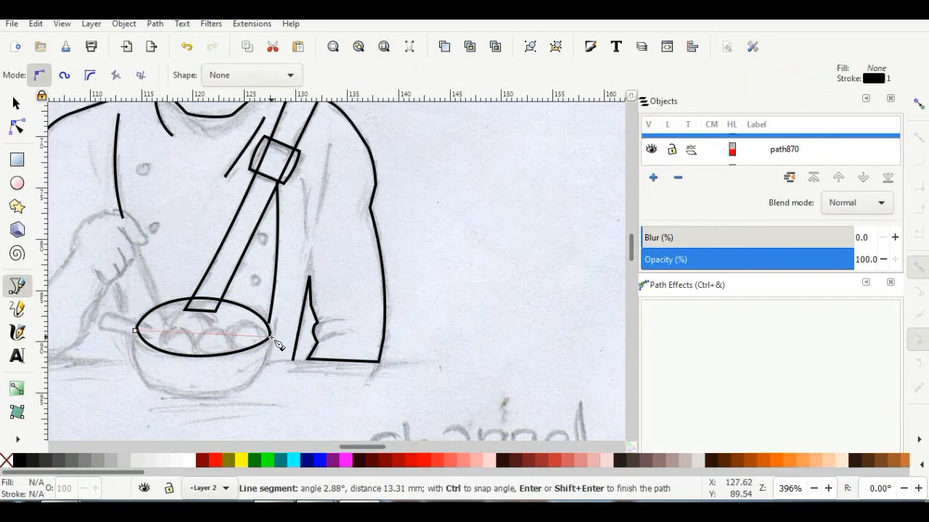
left_click(135, 328)
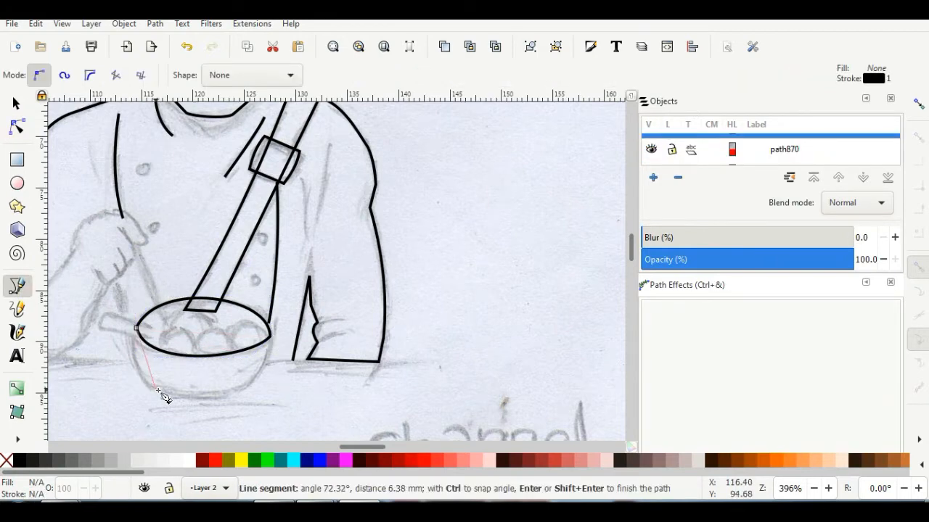
left_click(244, 390)
left_click(269, 336)
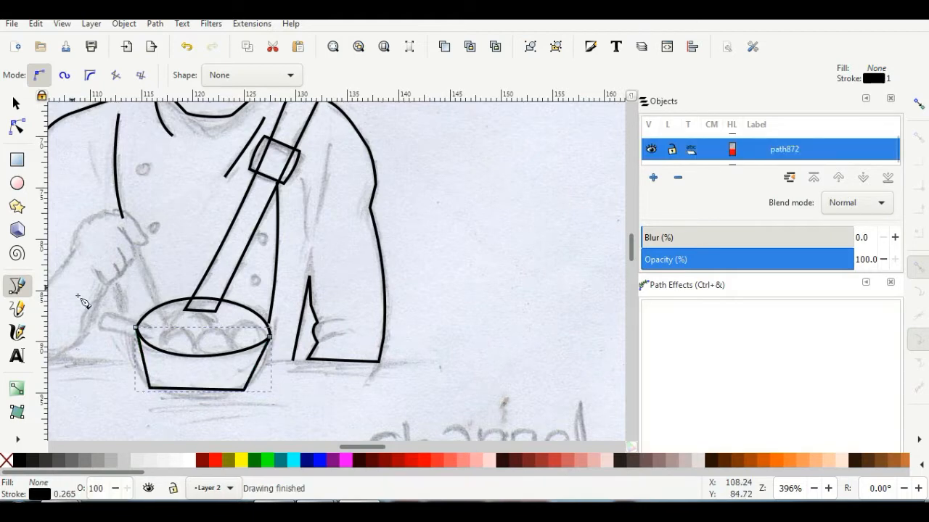
Bend the bowl body's sides and base into curves and make its two bottom nodes smooth.
key("n")
left_click_drag(145, 368, 140, 371)
left_click_drag(195, 389, 157, 388)
left_click(150, 388)
left_click(247, 78)
left_click(244, 390)
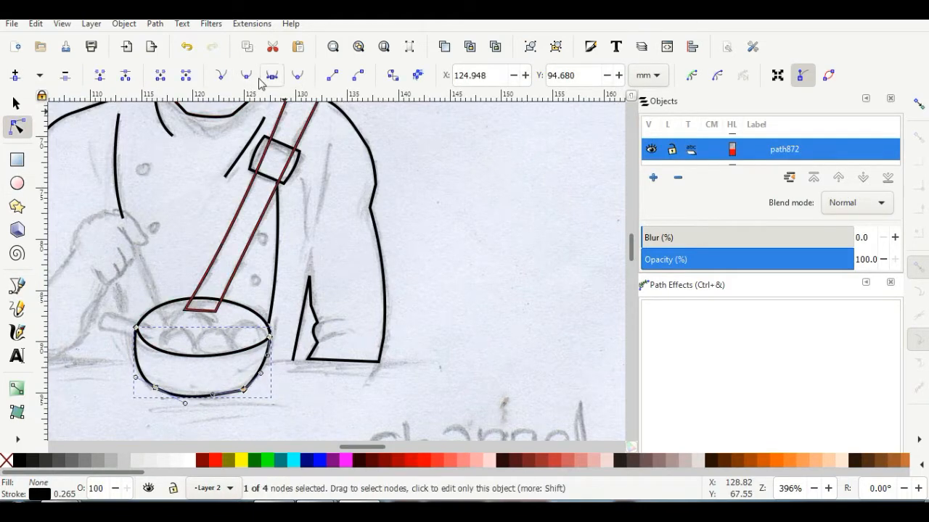
left_click(249, 77)
scroll(242, 396, "up", 3)
left_click_drag(247, 378, 247, 373)
scroll(316, 406, "down", 2)
left_click(16, 106)
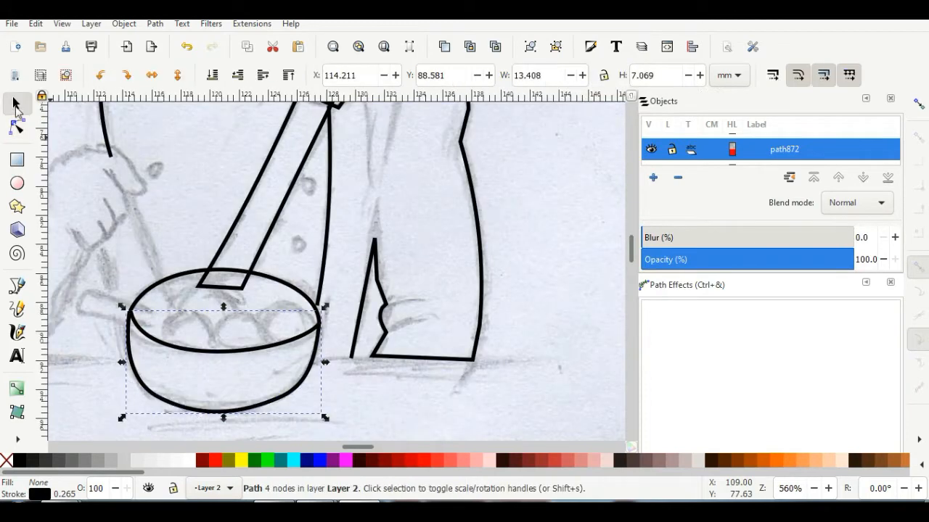
Draw an ellipse about 3.5 by 2.8 mm over a ball in the bowl, with no fill and a black stroke.
scroll(183, 318, "down", 1)
left_click(90, 371)
left_click(17, 183)
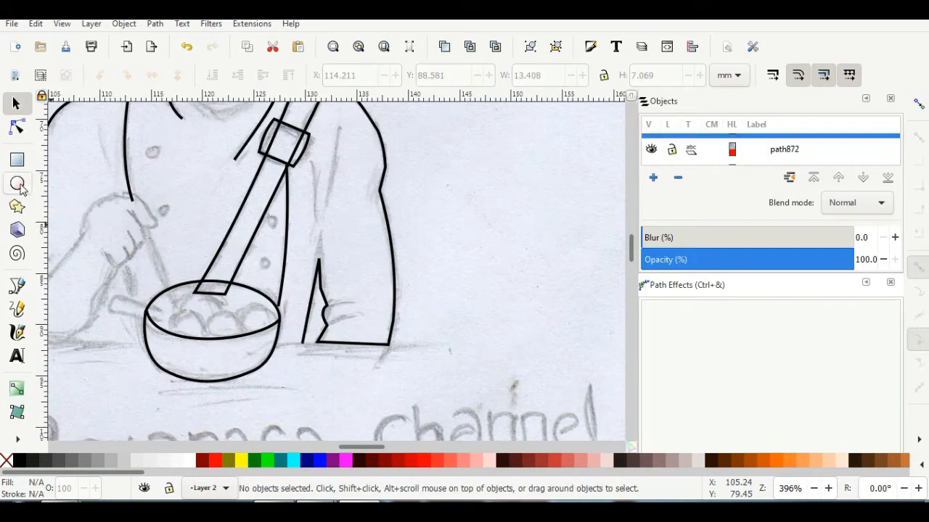
left_click_drag(209, 313, 245, 341)
right_click(48, 485)
left_click(63, 478)
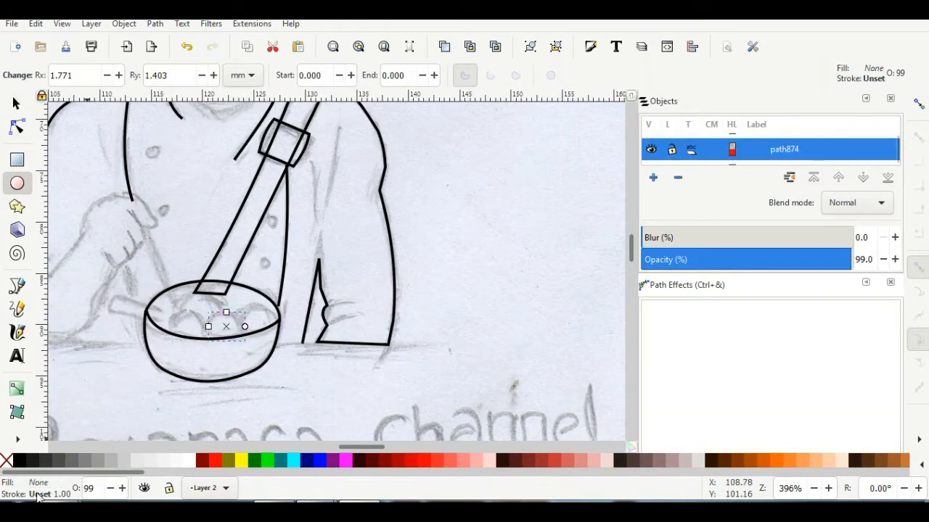
right_click(35, 495)
left_click(61, 381)
Set the ellipse's stroke width to 0.25 mm.
right_click(67, 492)
left_click(85, 466)
right_click(65, 495)
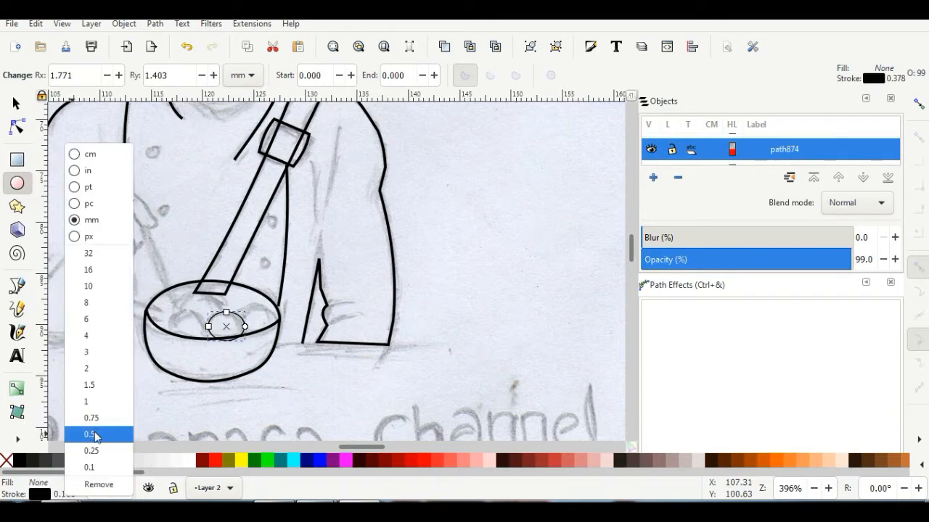
left_click(94, 434)
left_click(17, 104)
left_click(169, 291)
right_click(215, 325)
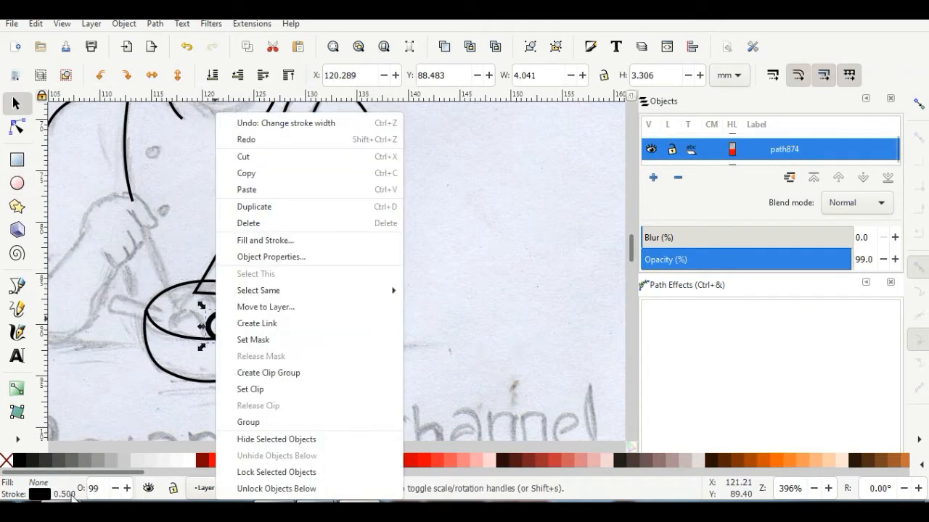
right_click(65, 494)
left_click(88, 449)
Duplicate the ellipse three times and place the copies over the other sketched balls in the bowl.
key("ctrl+d")
left_click_drag(215, 324, 179, 322)
left_click_drag(243, 323, 213, 301)
key("ctrl+z")
key("ctrl+d")
key("ctrl+d")
left_click(150, 238)
Draw a straight line along the forearm's upper edge from the rolled sleeve to the wrist.
scroll(84, 243, "down", 3)
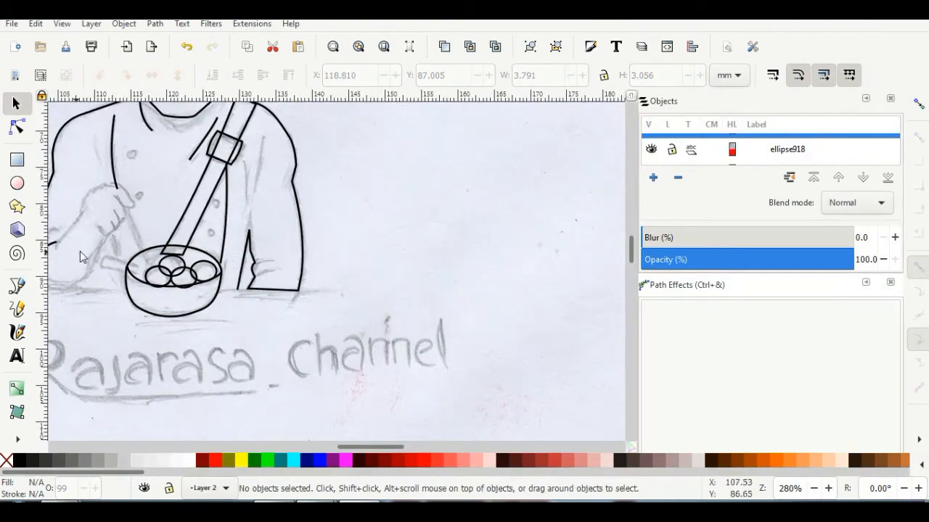
scroll(77, 223, "up", 4)
key("b")
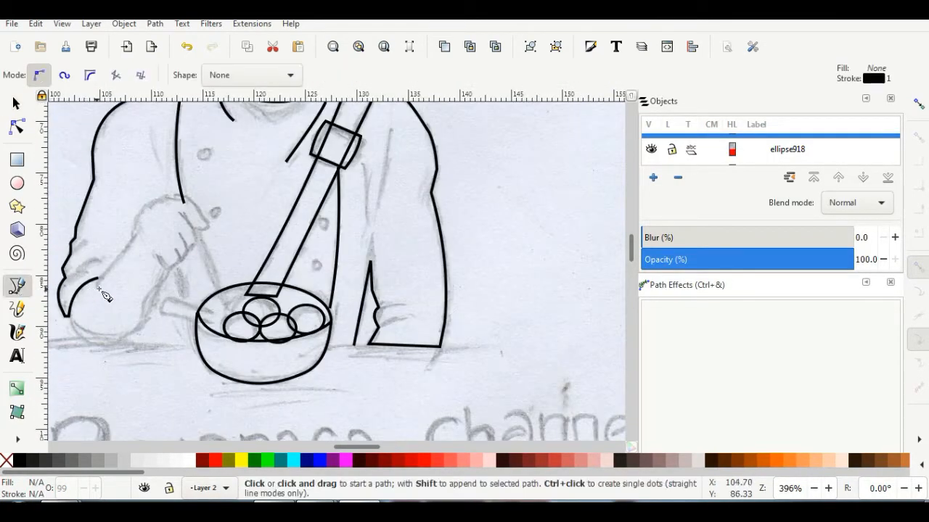
scroll(98, 284, "up", 2, "ctrl")
left_click(97, 283)
double_click(182, 183)
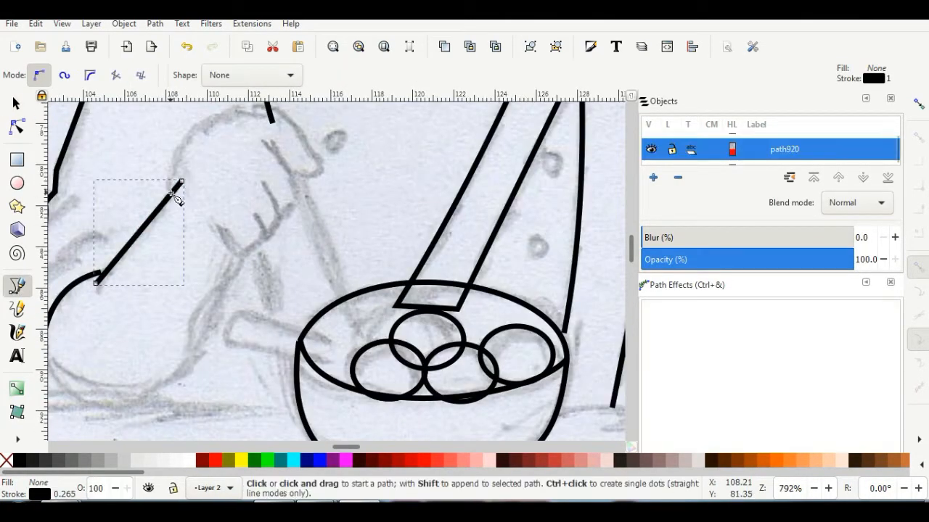
Draw an open path from the wrist over the back of the raised hand to the end of the chest line.
left_click(174, 186)
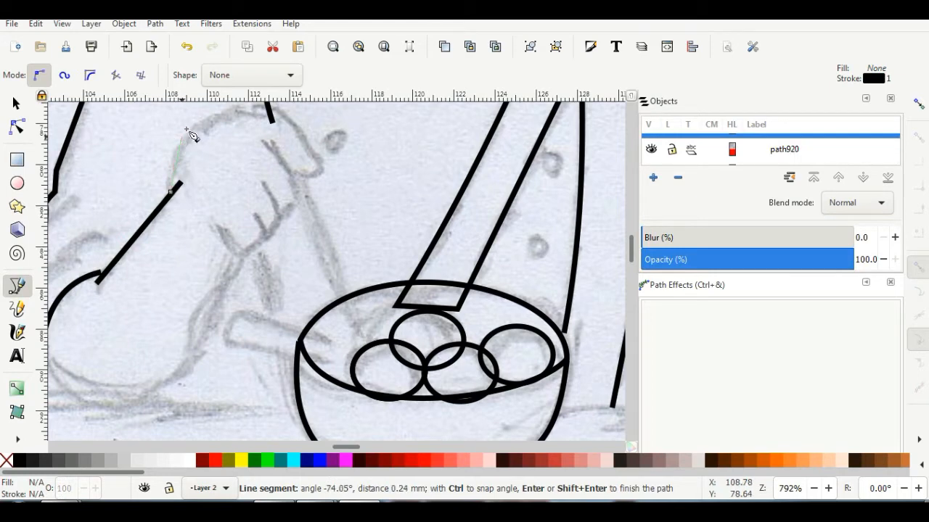
scroll(203, 132, "up", 1)
left_click(238, 134)
double_click(262, 141)
Outline the hand's uppermost finger and the lower edge of its curled fingers as two open paths.
left_click(251, 138)
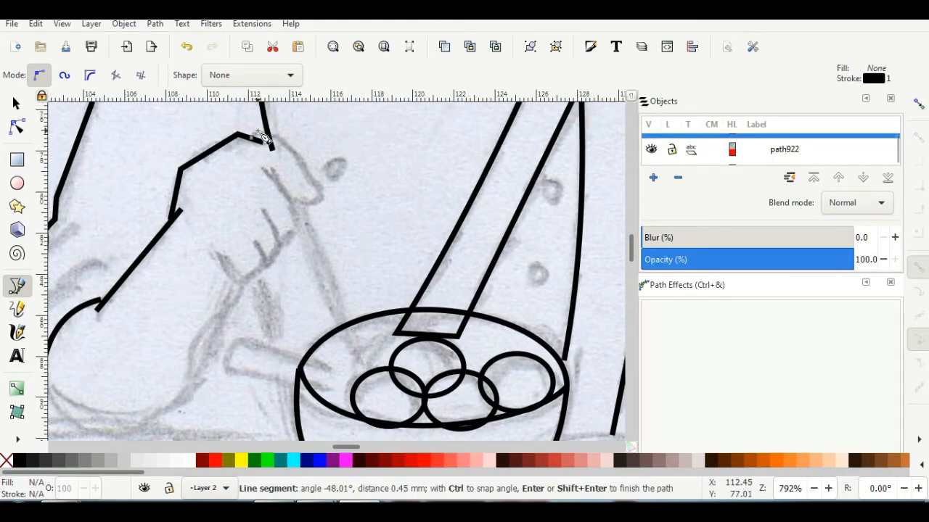
left_click_drag(317, 187, 309, 208)
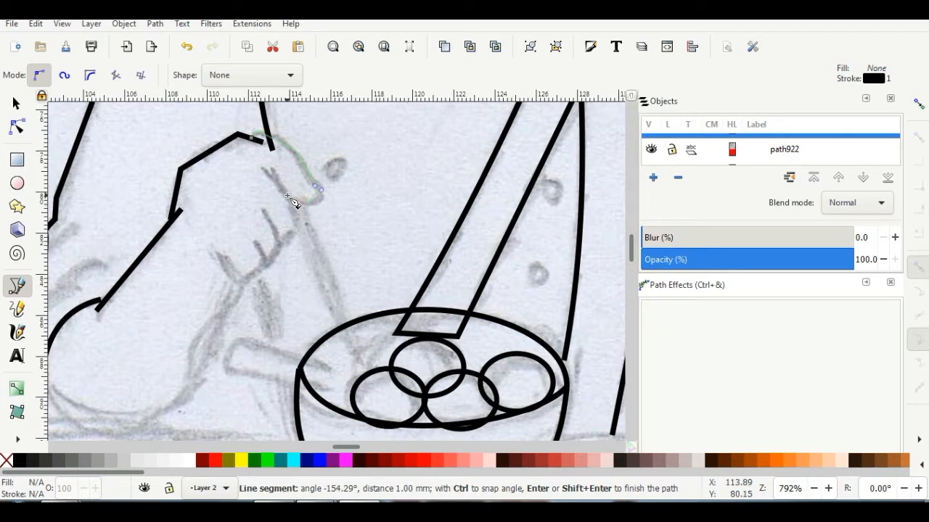
double_click(264, 169)
left_click(298, 226)
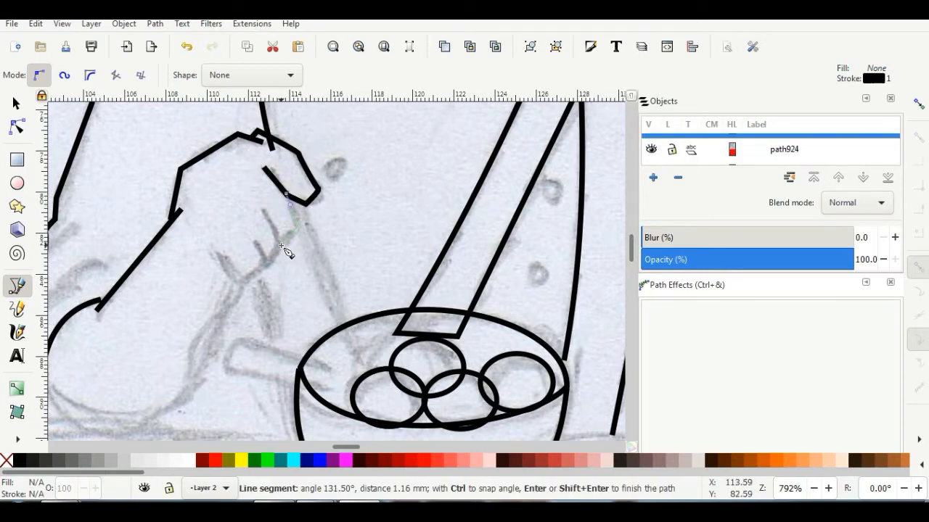
left_click(239, 283)
double_click(217, 254)
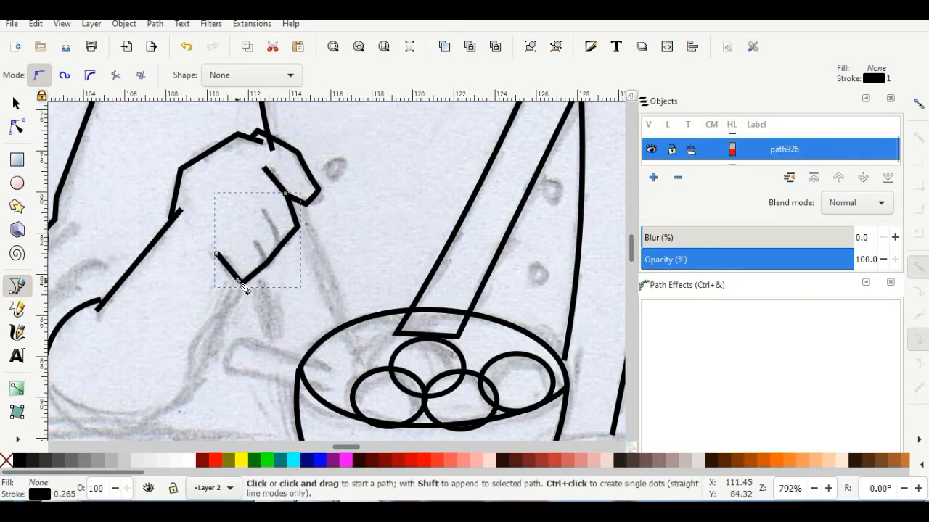
Draw an open path along the forearm's underside, from the curled fingers around the elbow to the sleeve's end.
left_click(234, 279)
left_click(190, 392)
scroll(145, 384, "down", 2)
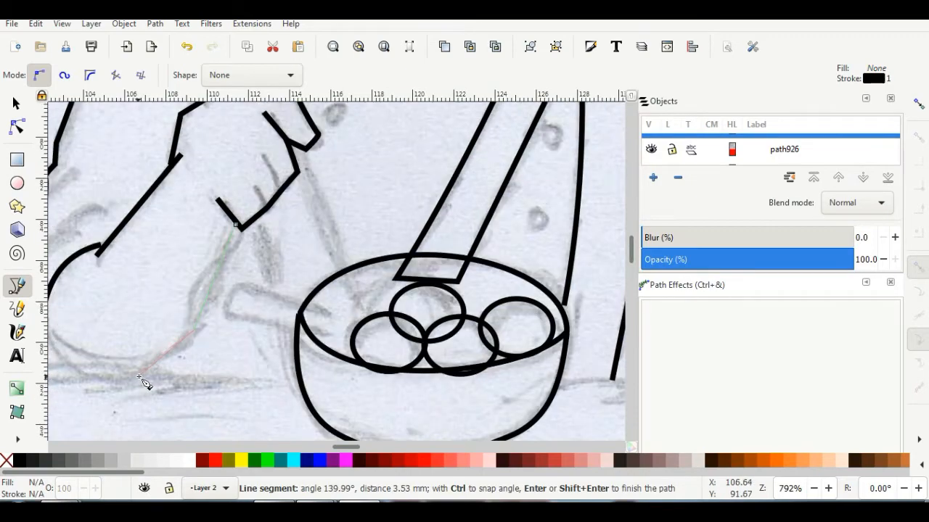
scroll(80, 356, "down", 4)
scroll(81, 354, "up", 2)
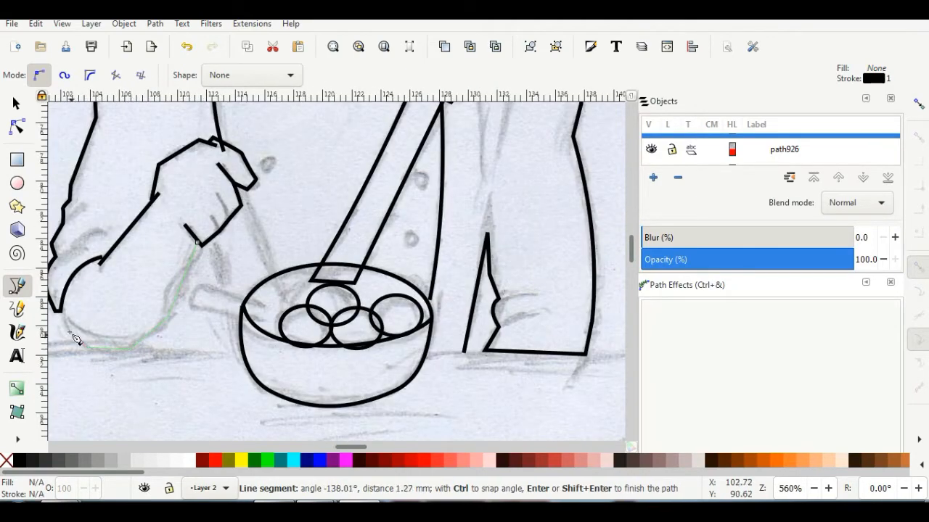
double_click(58, 312)
Curve the forearm's underside path and make its corner nodes near the wrist side and the elbow smooth.
key("n")
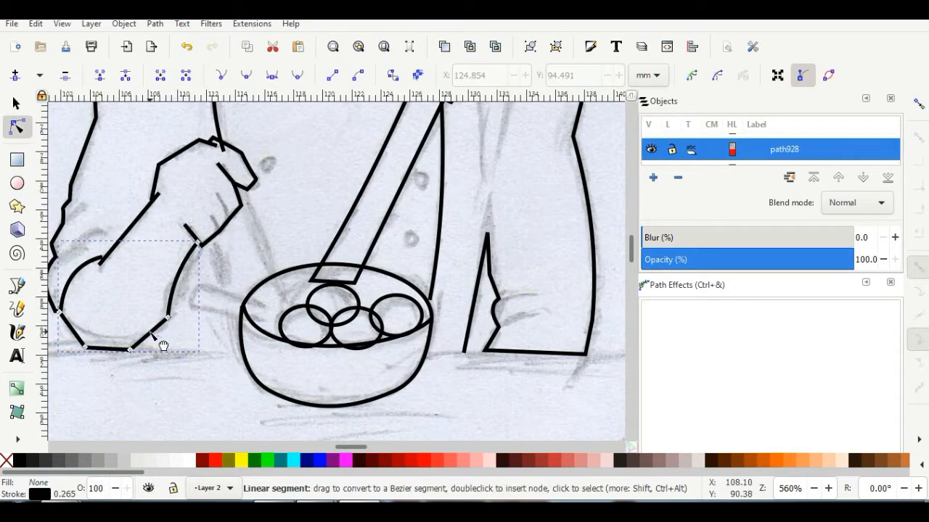
left_click_drag(151, 333, 166, 314)
left_click(167, 317)
left_click(247, 75)
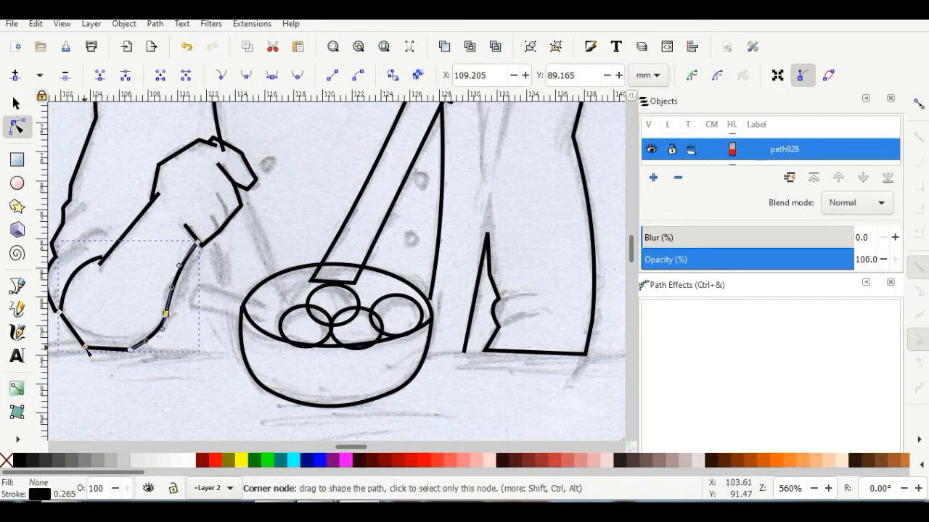
left_click(85, 348)
left_click(246, 76)
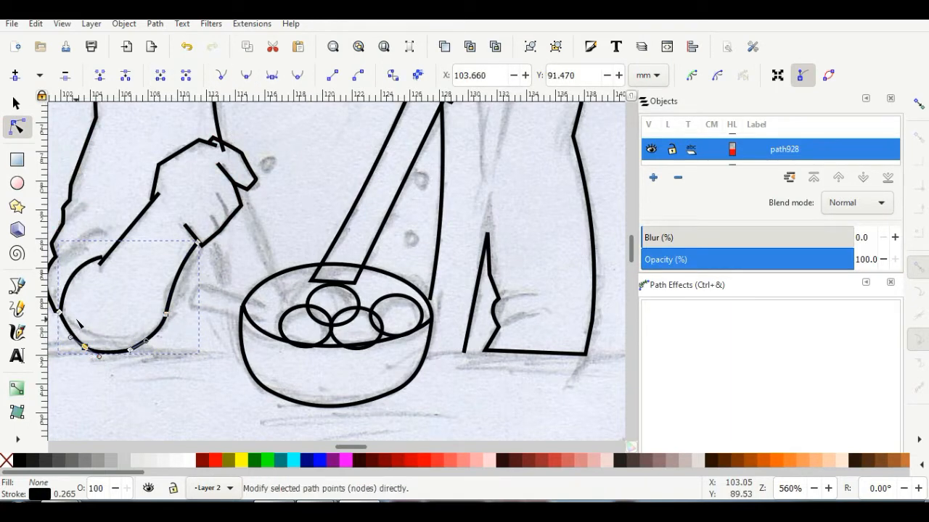
Curve the segments of the uppermost finger's outline and round its start at the knuckle beside the chest line.
scroll(229, 211, "up", 2)
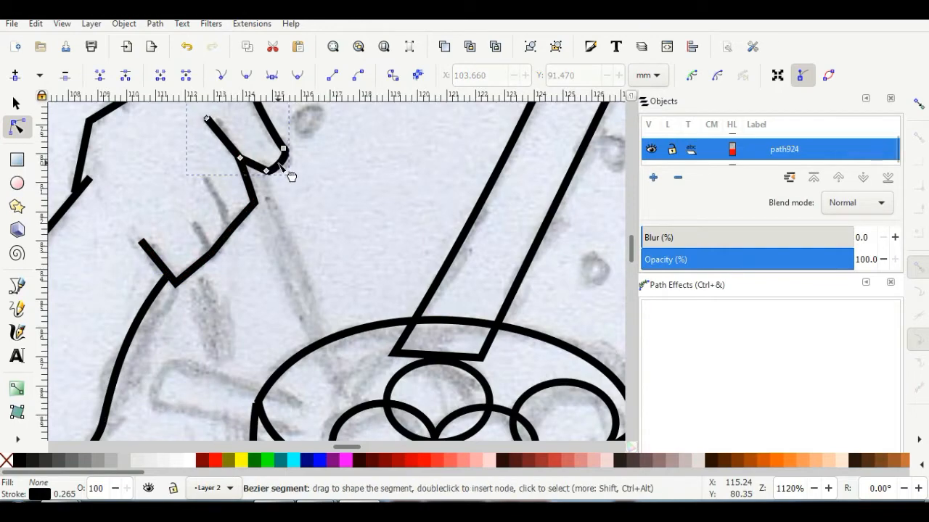
left_click(274, 172)
left_click(238, 200)
scroll(214, 167, "up", 1)
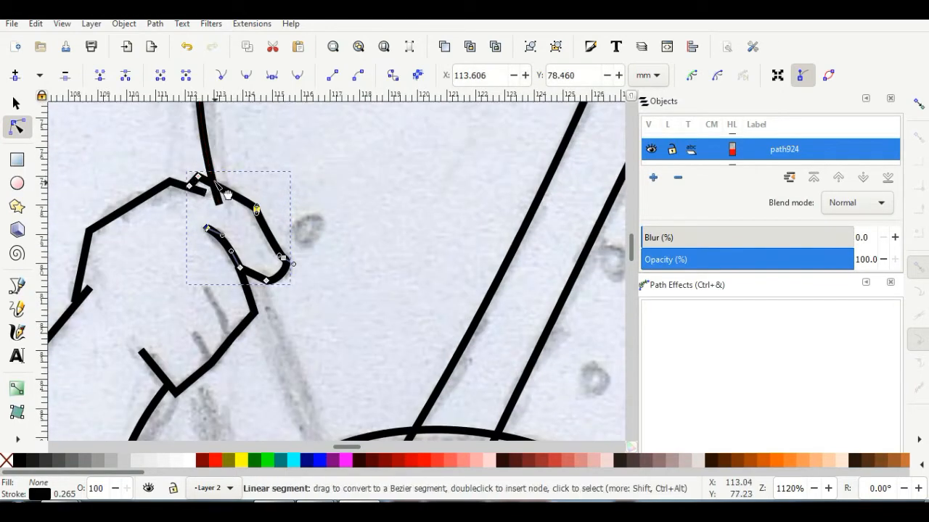
scroll(203, 185, "up", 2)
scroll(196, 199, "down", 3)
key("space")
scroll(271, 243, "up", 6)
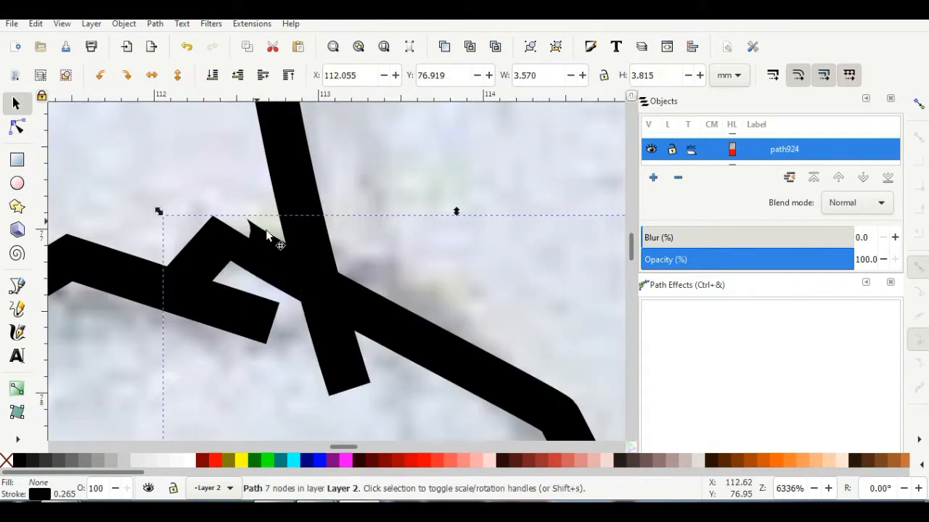
key("space")
scroll(351, 294, "down", 2)
left_click_drag(339, 281, 352, 296)
Curve the lower end of the back-of-hand path at the wrist so it meets the forearm line.
scroll(353, 294, "down", 3)
scroll(314, 285, "up", 1)
left_click(335, 305)
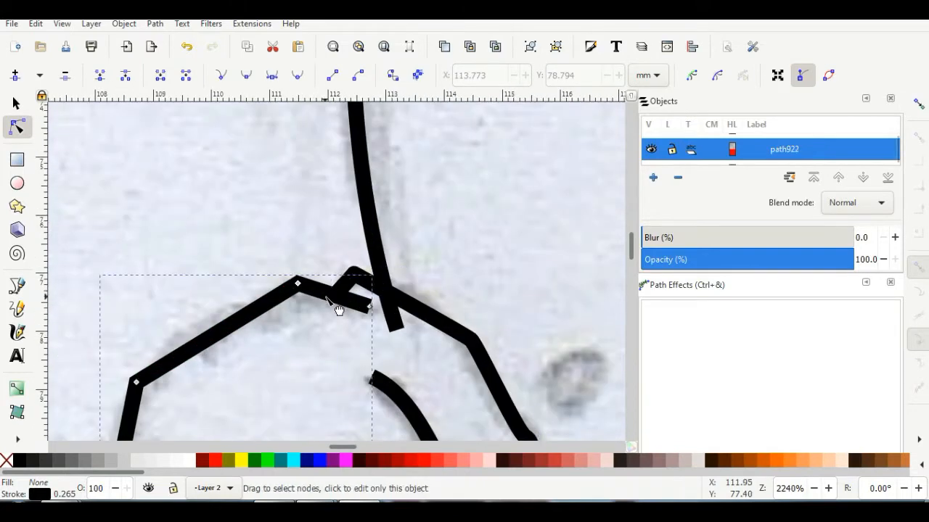
scroll(127, 257, "down", 5)
scroll(121, 323, "down", 5)
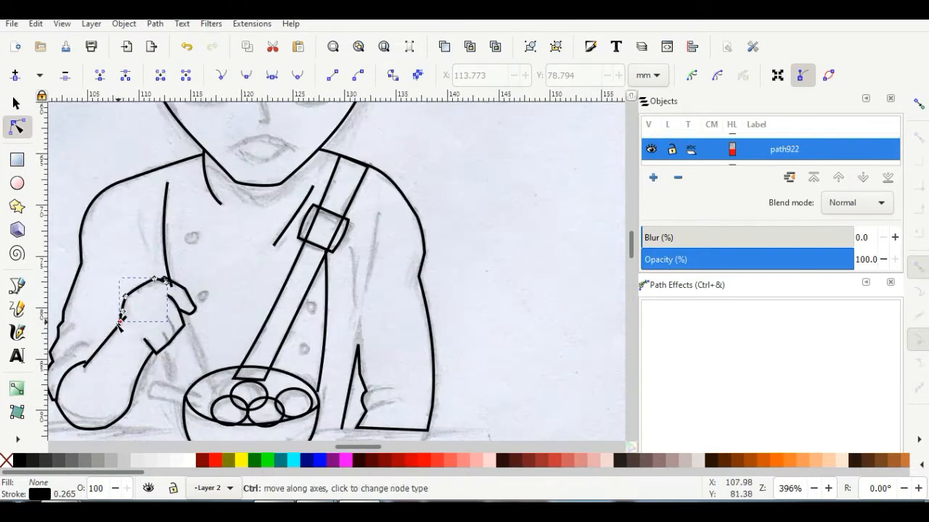
left_click(14, 105)
left_click(454, 215)
Curve the lower edge of the curled fingers' path into rounded fingertips.
scroll(453, 214, "down", 2)
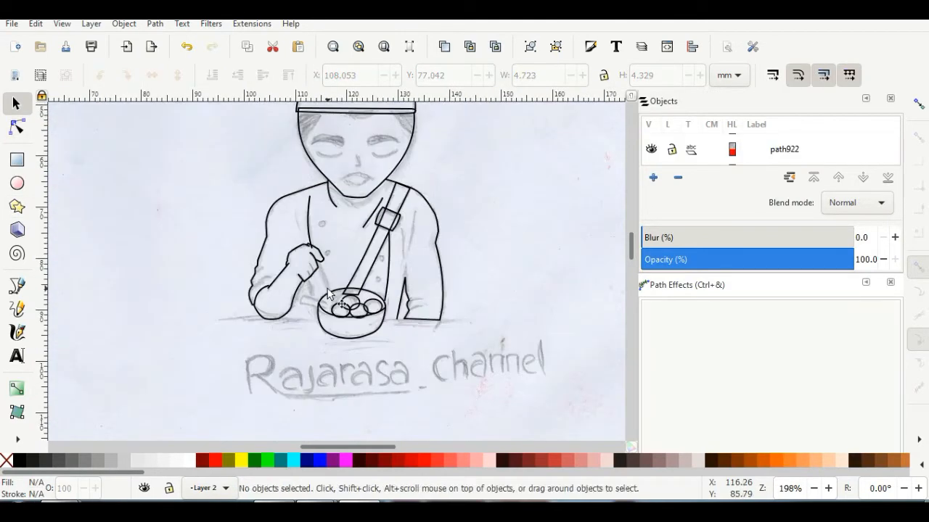
scroll(313, 280, "up", 5)
double_click(313, 275)
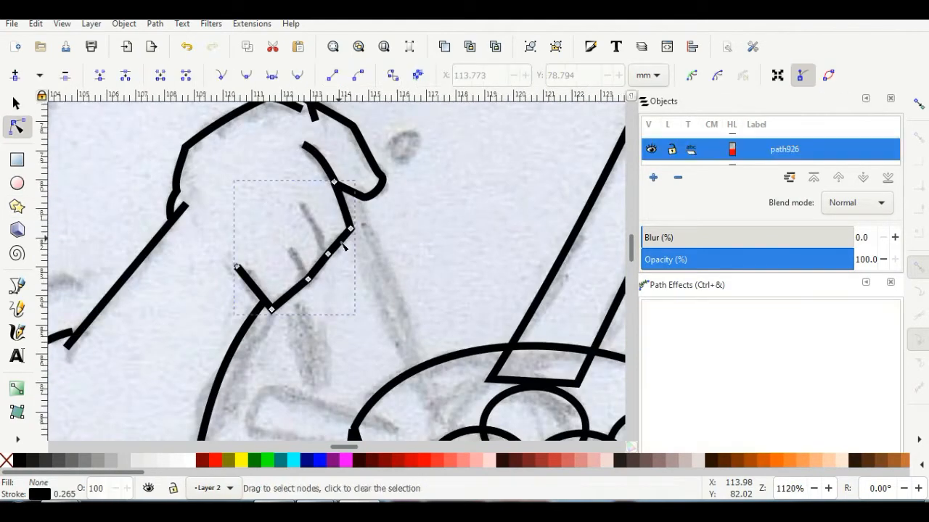
Draw two short straight finger-separation lines running from the notches of the curled fingers up into the hand.
key("b")
left_click(309, 279)
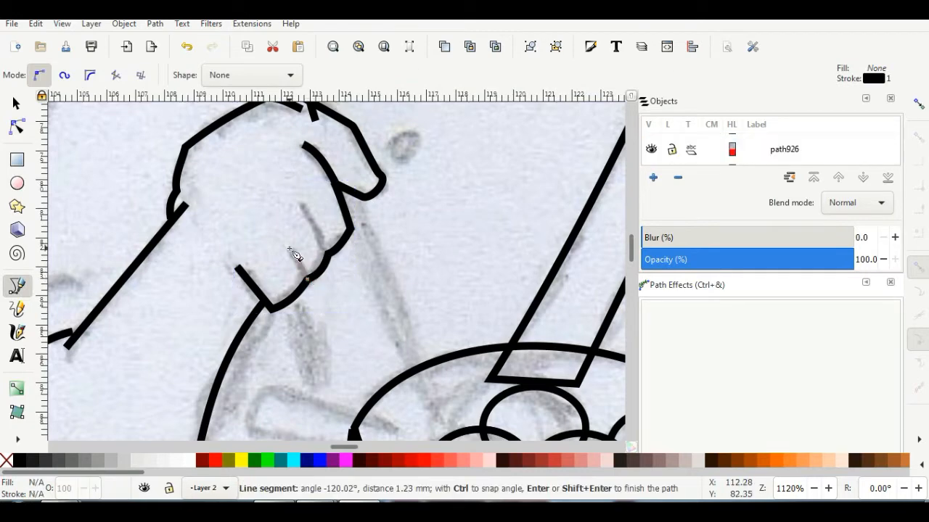
double_click(288, 247)
left_click(326, 253)
double_click(298, 201)
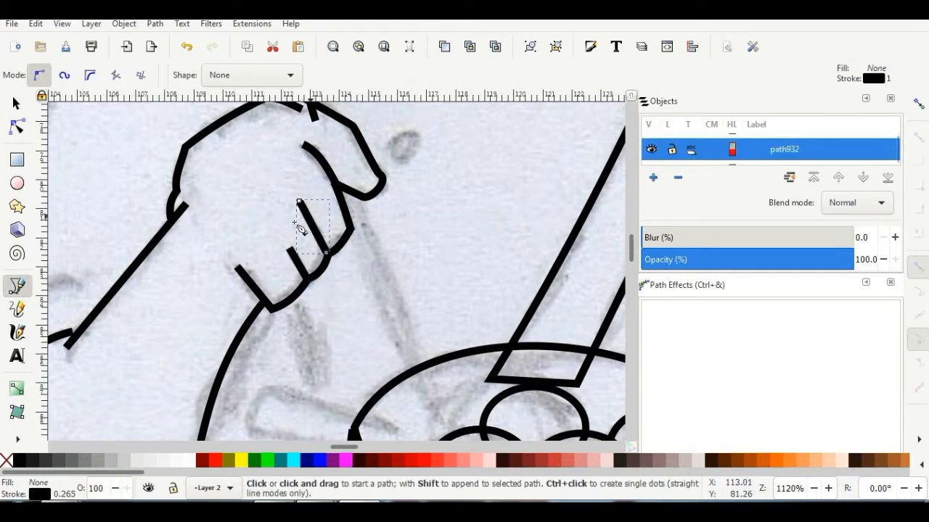
left_click(21, 106)
Trace the thin stick running from the curled fingers down into the bowl as a narrow closed outline.
scroll(467, 179, "down", 4)
left_click(401, 275)
scroll(494, 195, "up", 2)
key("b")
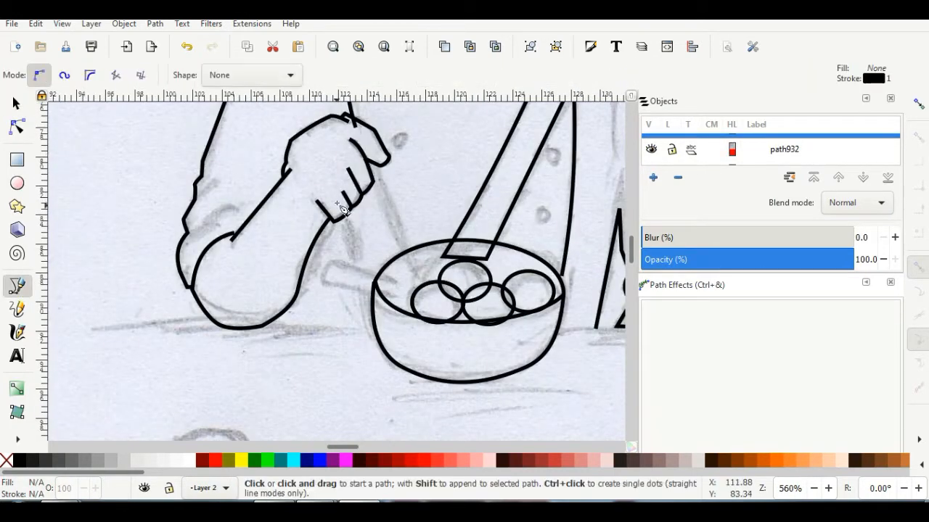
left_click(419, 280)
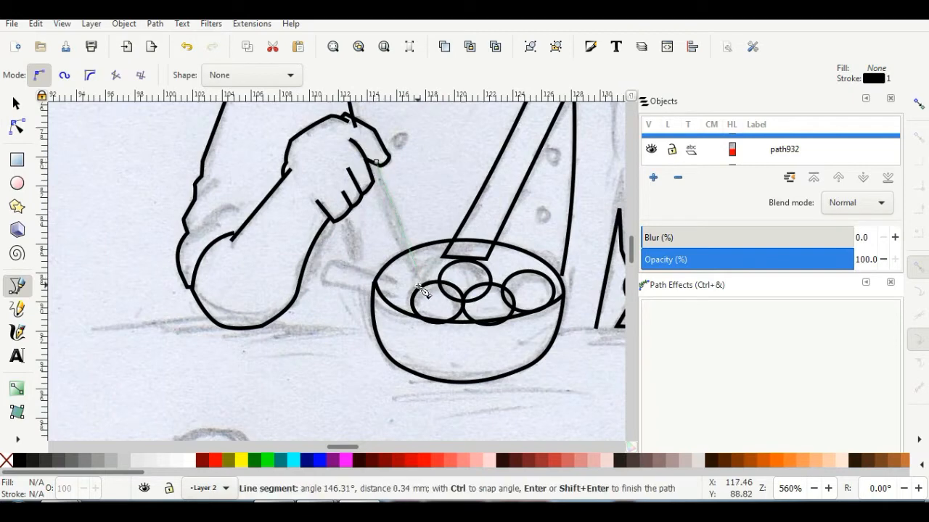
double_click(371, 162)
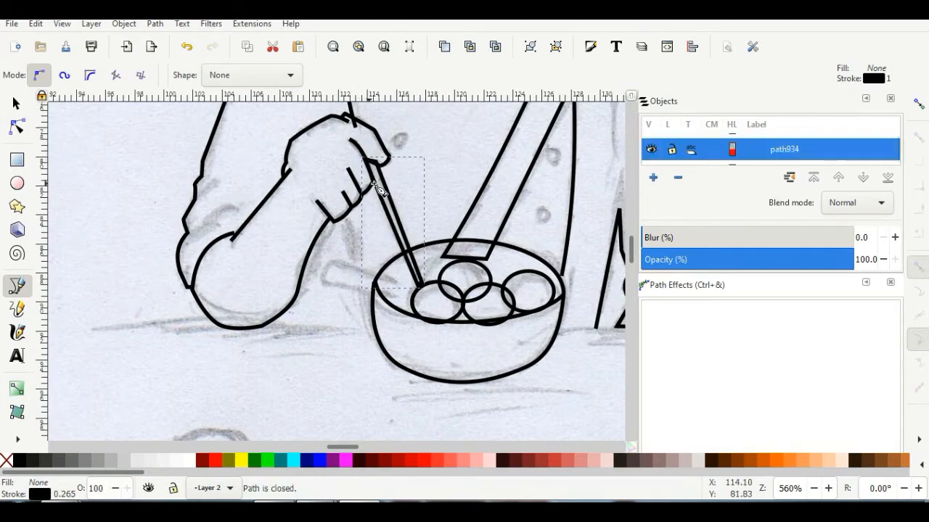
Trace the handle sticking out of the bowl towards the forearm and curve its outer end.
left_click(398, 298)
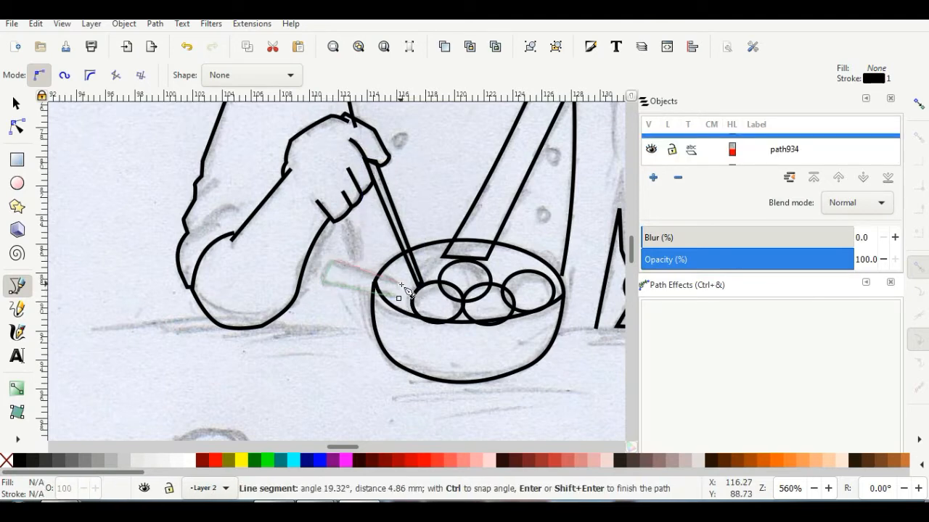
double_click(401, 285)
left_click(17, 127)
left_click_drag(326, 271, 386, 272)
left_click(16, 105)
Draw four small ellipses about 1 mm across over the sketched shirt buttons, two on each side of the chest.
scroll(544, 258, "down", 3)
left_click(349, 193)
scroll(604, 201, "up", 4)
scroll(587, 317, "up", 2)
left_click(17, 184)
scroll(405, 285, "up", 1)
left_click_drag(385, 341, 396, 355)
scroll(510, 359, "down", 2)
key("ctrl+z")
left_click_drag(386, 286, 399, 299)
left_click_drag(565, 321, 565, 321)
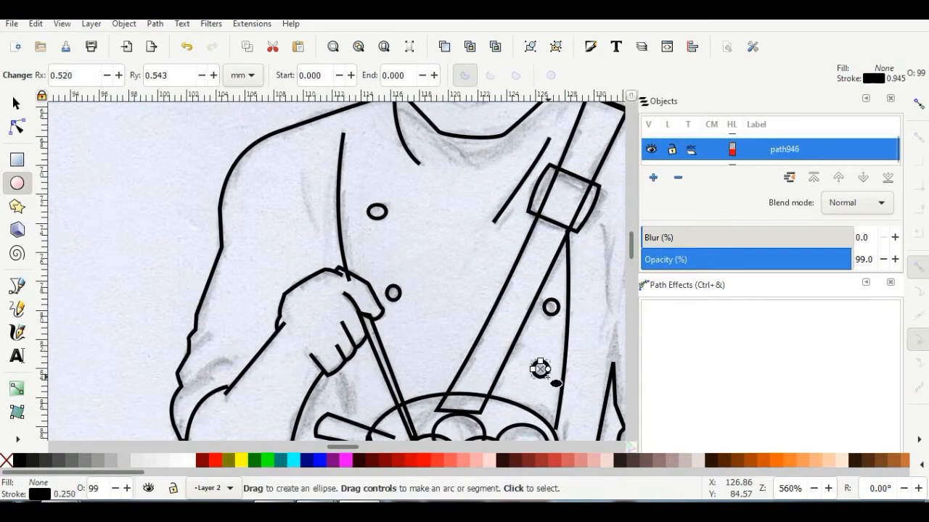
Draw a curved V-shaped line below the neckline to outline the lower edge of the collar.
key("s")
key("b")
left_click(436, 131)
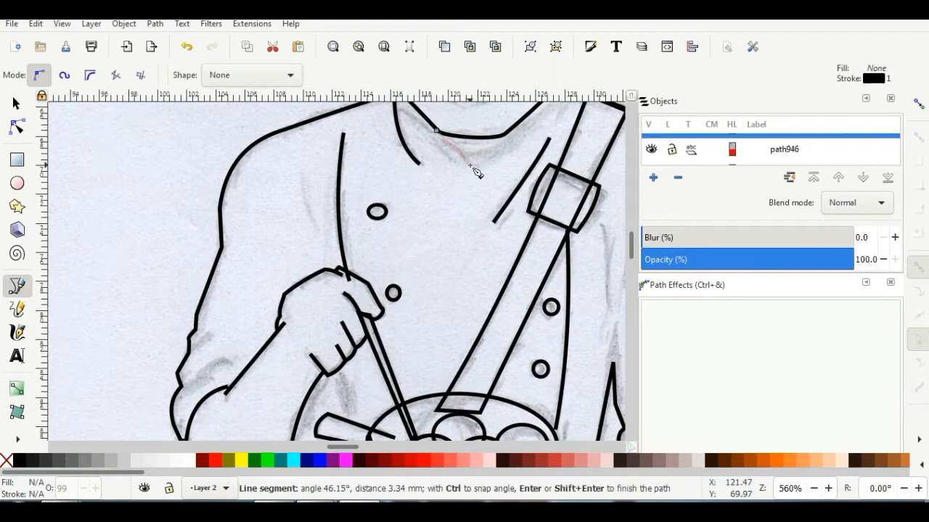
double_click(518, 124)
key("n")
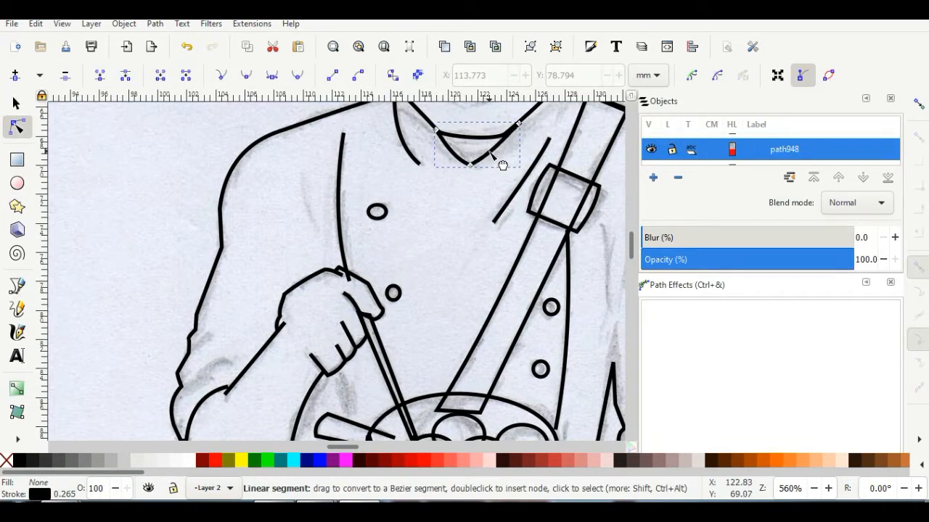
Draw two converging fold lines between the strap buckle and the sleeve, ending just above the gap beside the torso.
scroll(524, 159, "down", 2)
scroll(609, 187, "up", 2)
left_click(17, 286)
left_click_drag(555, 149, 553, 172)
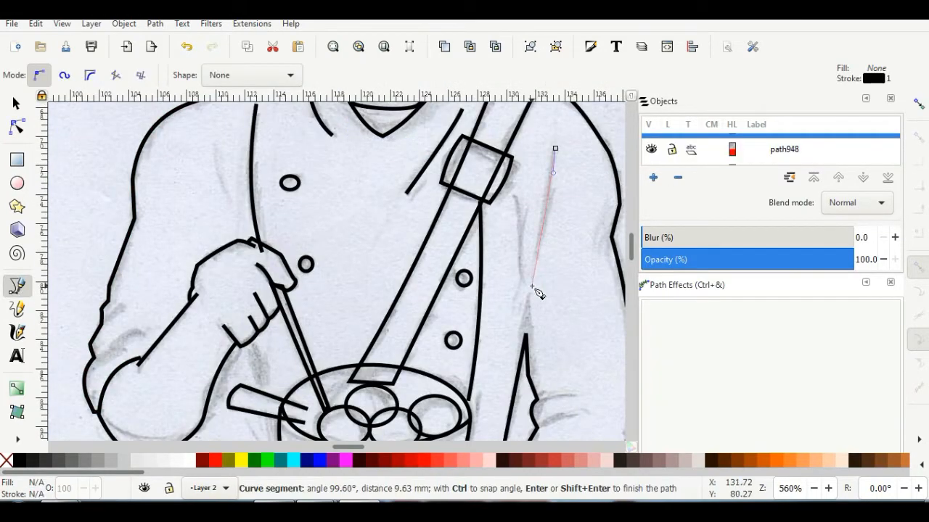
double_click(532, 287)
left_click_drag(514, 196, 516, 206)
double_click(528, 284)
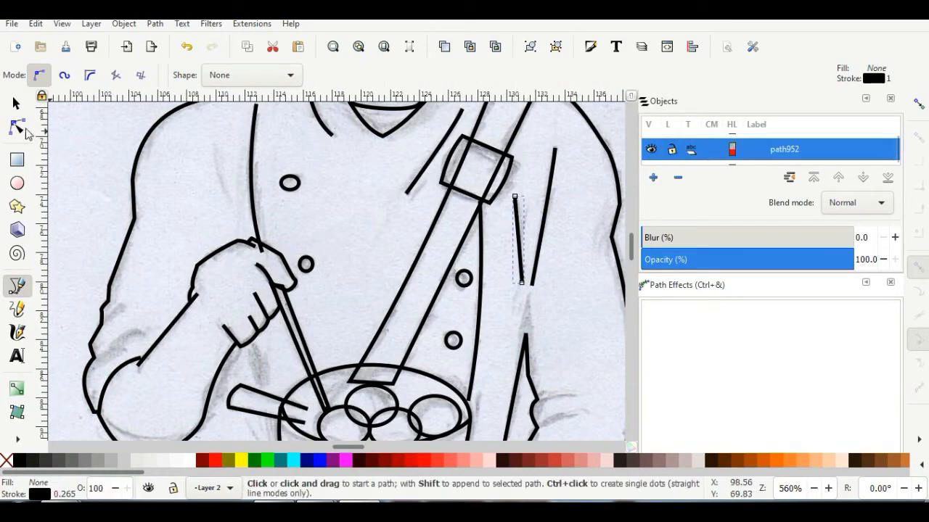
Raise the peak node of the gap between the torso and the sleeve towards the two fold lines.
key("s")
left_click(585, 238)
scroll(580, 244, "down", 2)
double_click(533, 267)
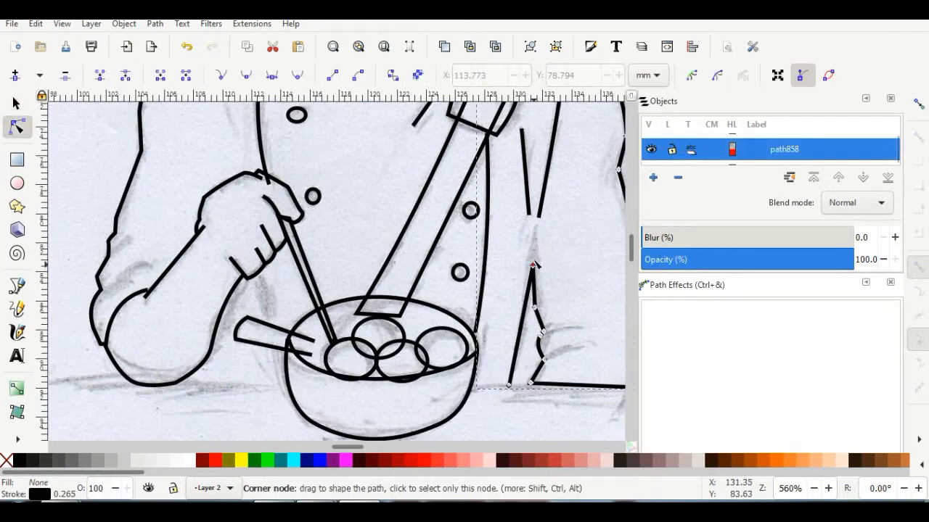
left_click_drag(533, 266, 535, 236)
Draw two curved crease lines starting from the notches at the lower end of the sleeve beside the bowl.
scroll(564, 243, "down", 2)
scroll(583, 297, "up", 2)
left_click(16, 286)
left_click(526, 303)
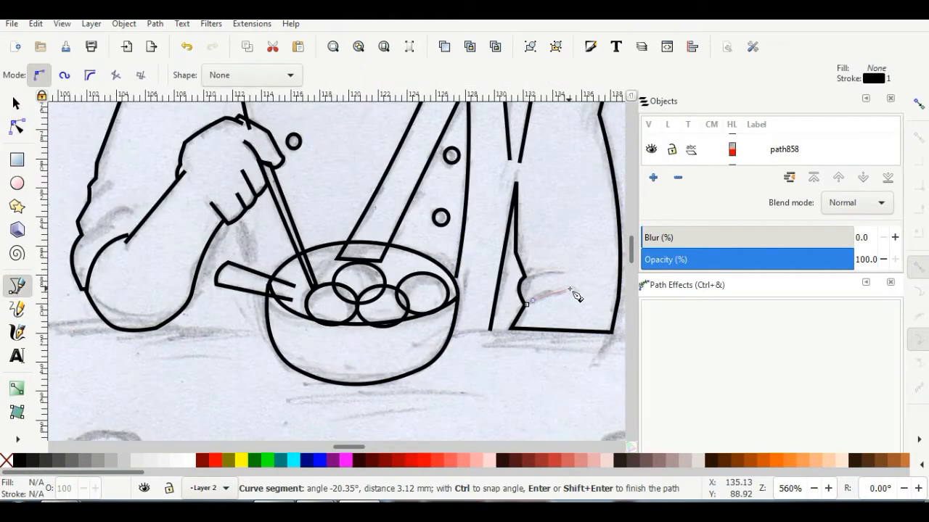
key("Return")
left_click_drag(576, 290, 569, 272)
left_click(524, 277)
key("Return")
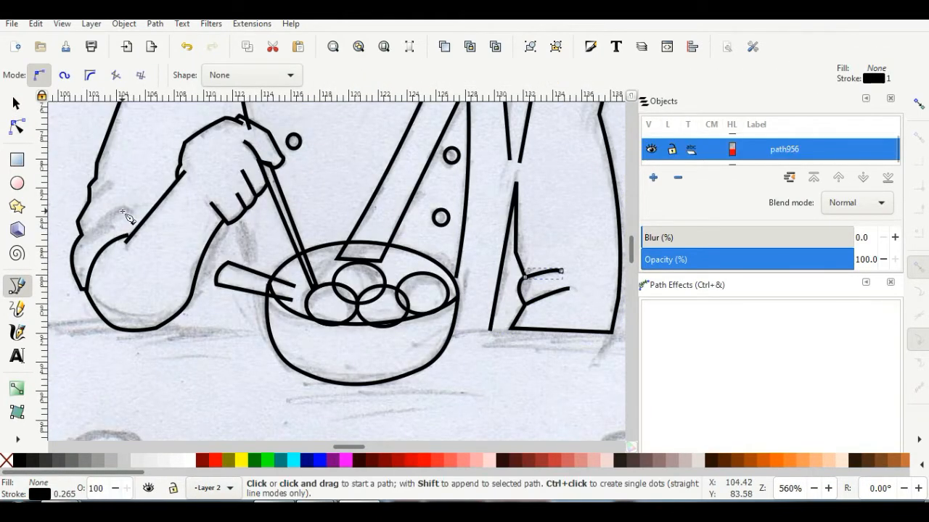
Draw two curved crease lines on the bent arm's sleeve, starting at its outer notches above the elbow.
left_click_drag(82, 234, 92, 230)
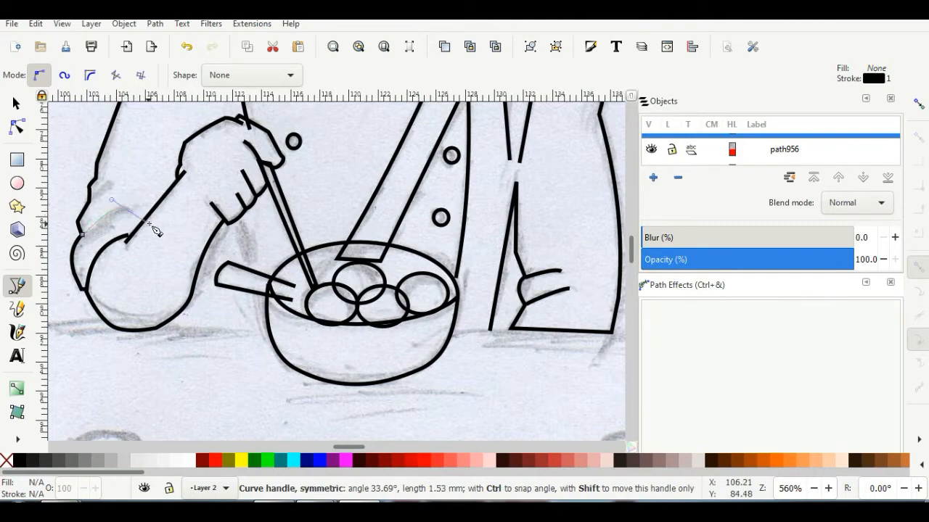
left_click_drag(149, 223, 149, 224)
key("Return")
left_click_drag(90, 201, 106, 192)
left_click(116, 180)
key("Return")
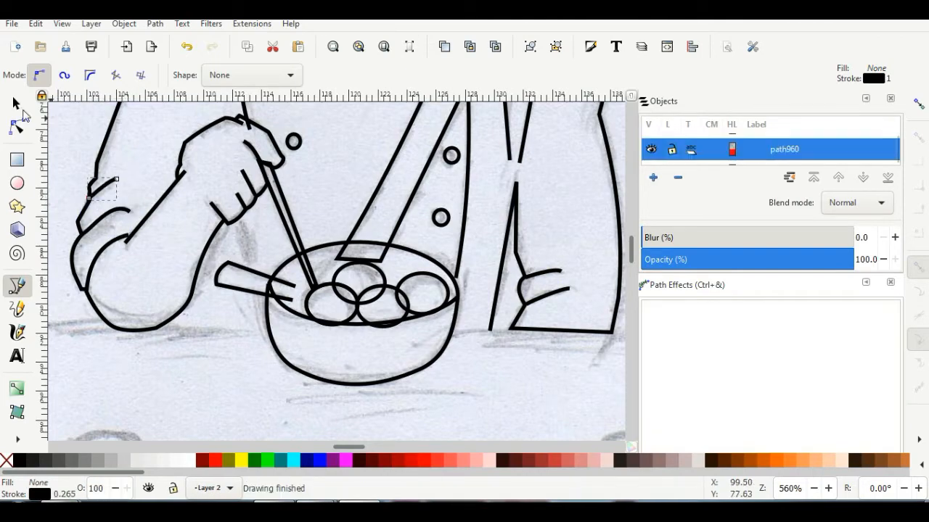
Draw the short crease line on the upper arm beside the long chest line.
left_click(16, 103)
scroll(197, 164, "down", 4)
scroll(207, 230, "up", 5)
key("b")
left_click(161, 151)
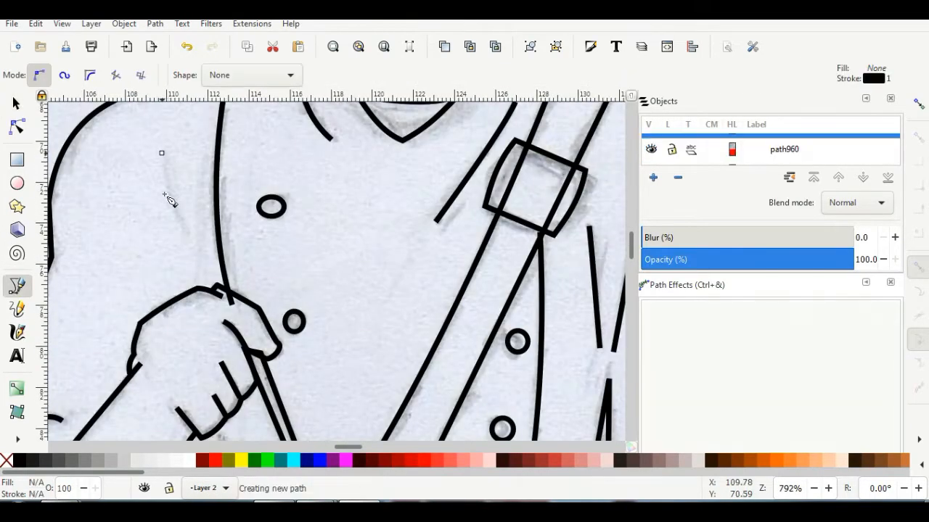
left_click(167, 192)
key("Return")
Draw the line from below the curled fingers down past the bowl handle to the table line and curve it.
scroll(203, 232, "down", 7)
left_click(211, 187)
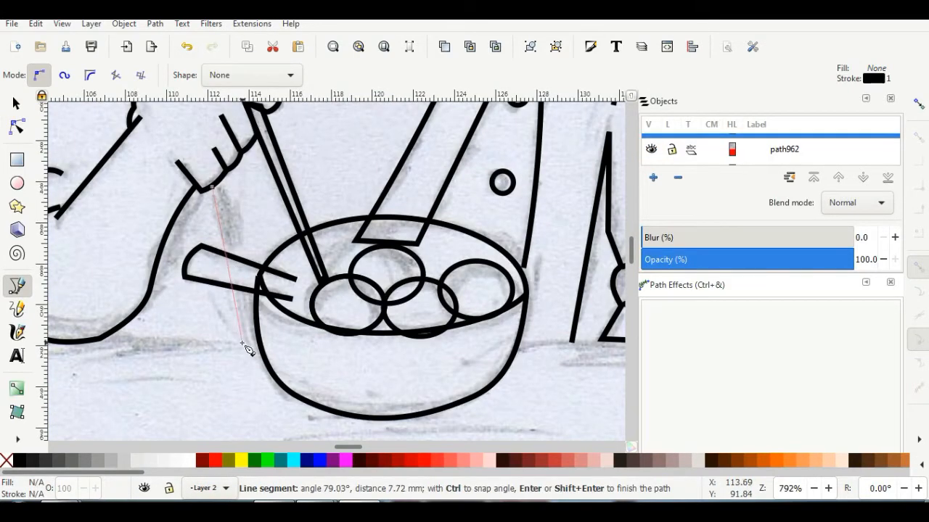
left_click(242, 343)
key("Return")
left_click(17, 127)
left_click_drag(227, 253, 232, 250)
Trace the hairline from the cap band down to the left side of the face, curving its segments around a middle node.
scroll(242, 220, "down", 3)
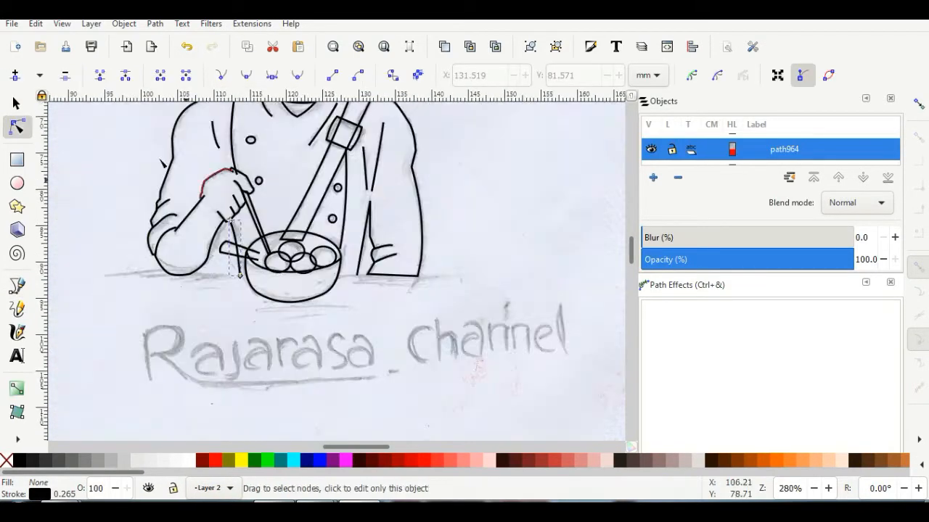
left_click(16, 103)
scroll(404, 187, "down", 3)
scroll(439, 164, "up", 2)
key("b")
scroll(292, 176, "up", 3)
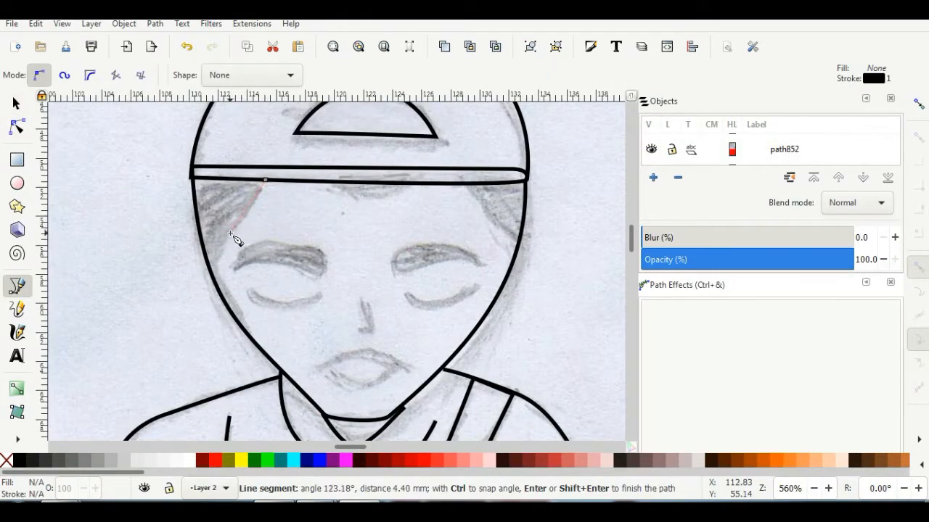
left_click(211, 272)
key("Return")
key("n")
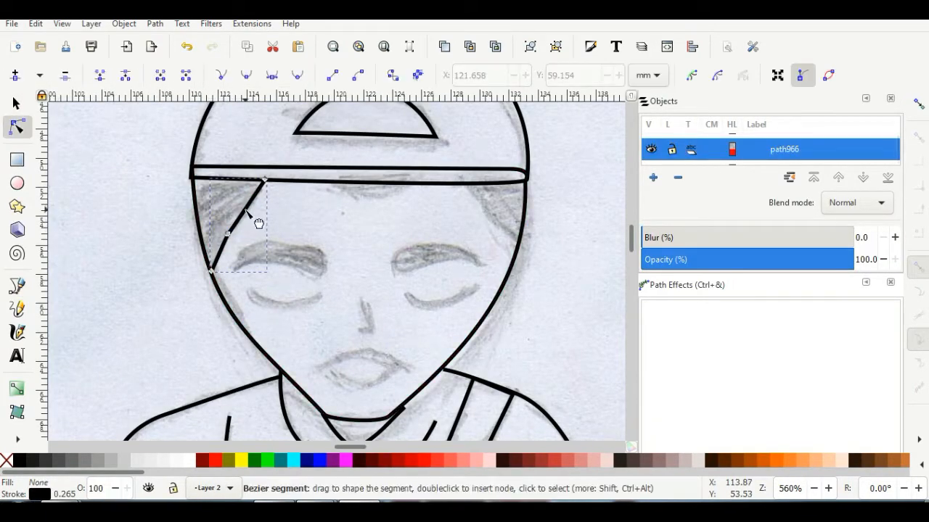
left_click_drag(249, 208, 232, 216)
scroll(227, 231, "up", 3)
scroll(249, 232, "down", 4)
scroll(247, 218, "up", 1)
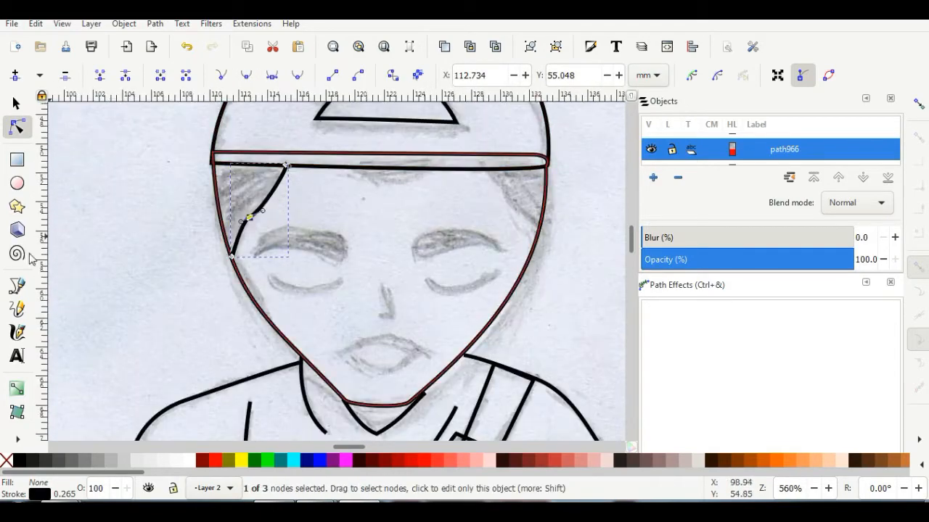
Trace the hairline on the right side of the face as a curve from the cap band to the face outline.
key("b")
left_click_drag(490, 170, 495, 186)
left_click(538, 224)
key("Return")
key("n")
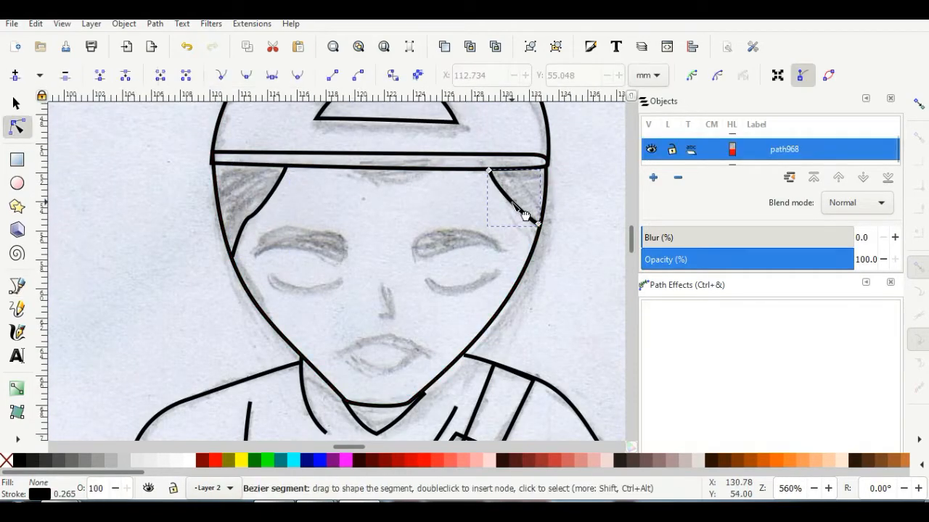
Draw the hair tuft below the middle of the cap band as a downward arc about 5.1 mm wide.
key("b")
left_click(348, 168)
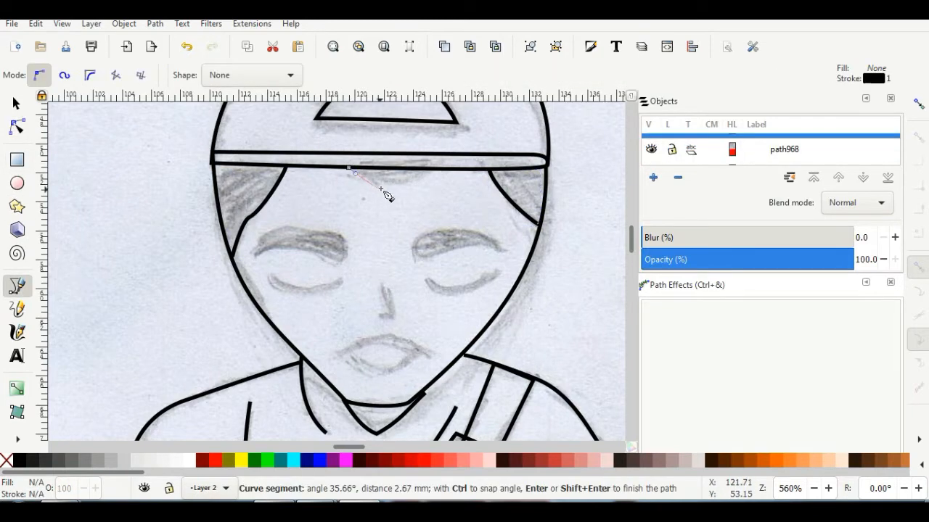
double_click(428, 170)
left_click(17, 127)
left_click_drag(393, 169, 367, 195)
left_click(349, 169)
left_click_drag(427, 169, 421, 168)
left_click(16, 103)
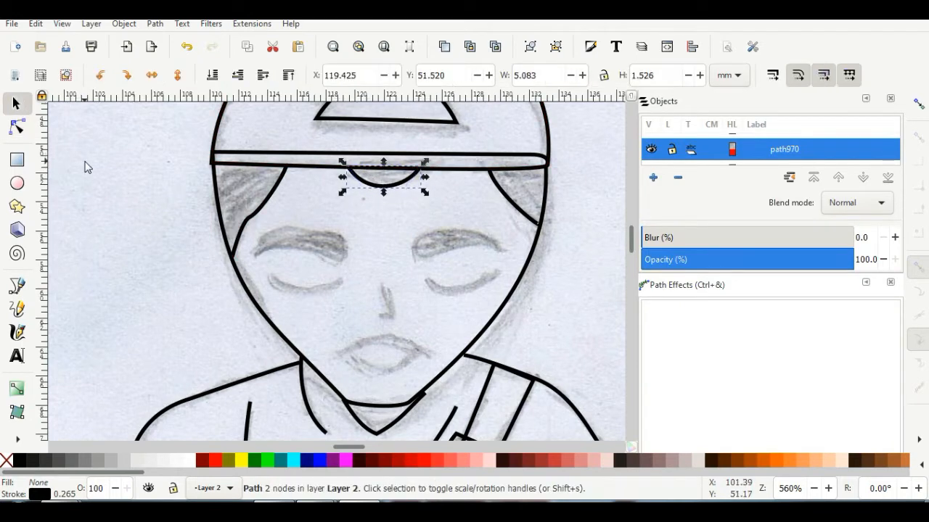
Trace the left eyebrow as a closed path and curve its upper and lower edges.
left_click(85, 163)
left_click_drag(429, 268, 367, 237)
key("b")
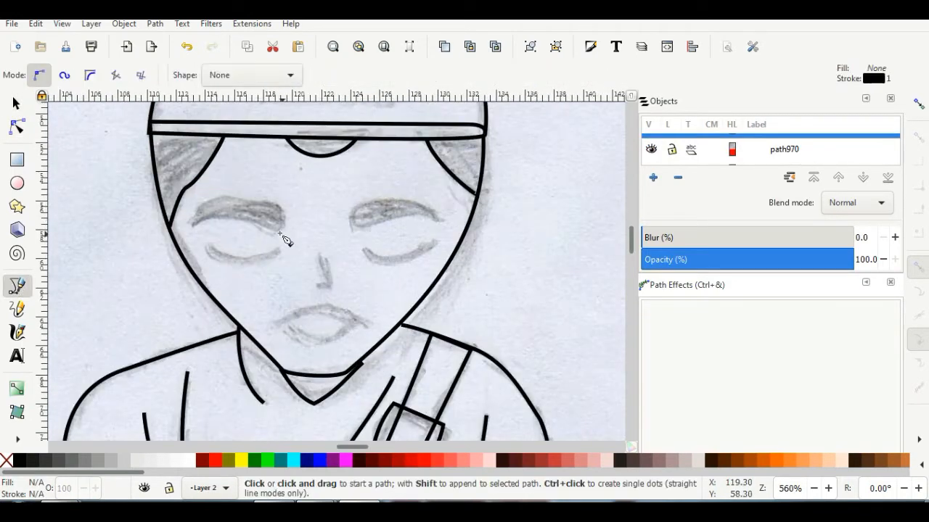
left_click(193, 226)
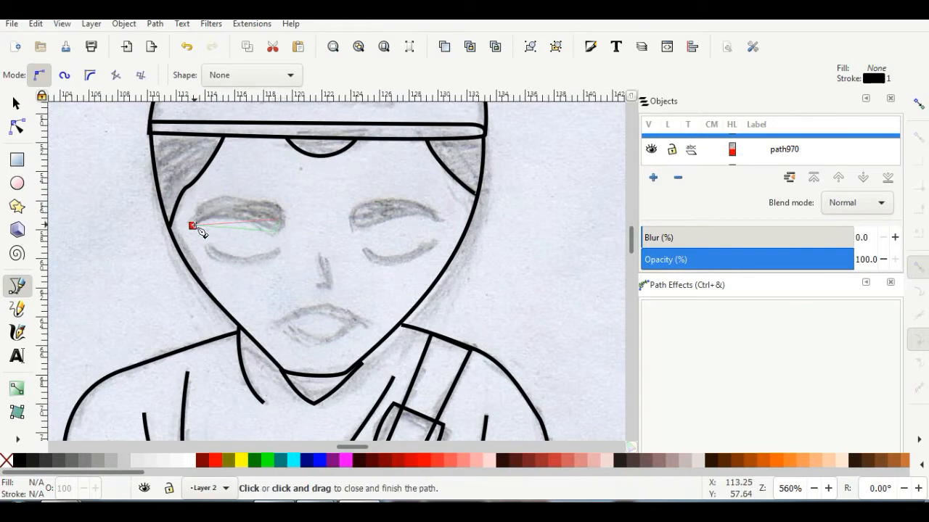
left_click(196, 228)
key("n")
mouse_move(253, 230)
left_mouse_down()
mouse_move(251, 238)
mouse_move(248, 218)
mouse_move(240, 223)
left_mouse_up()
Round the left eyebrow's inner end and arch its lower edge upward by adjusting the node handles.
scroll(283, 239, "up", 4, "ctrl")
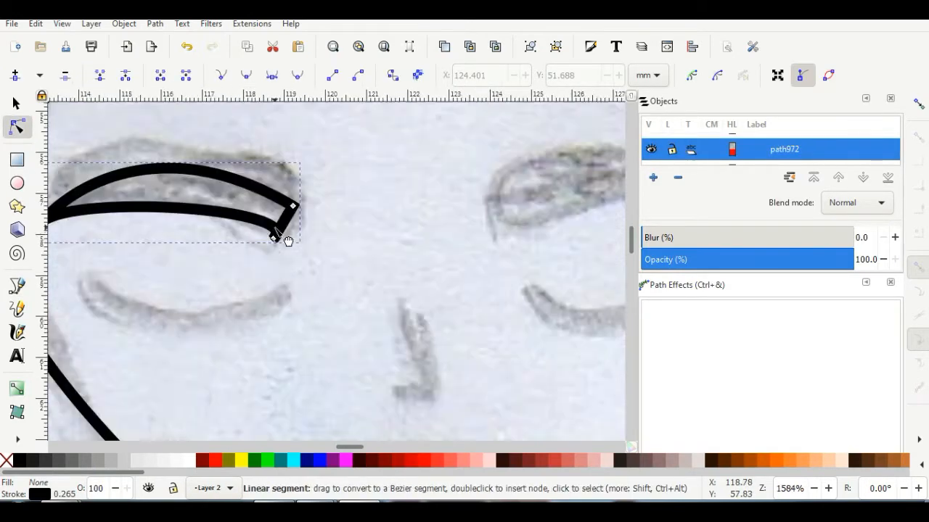
left_click(269, 243)
scroll(283, 247, "up", 1, "ctrl")
scroll(283, 249, "down", 3, "ctrl")
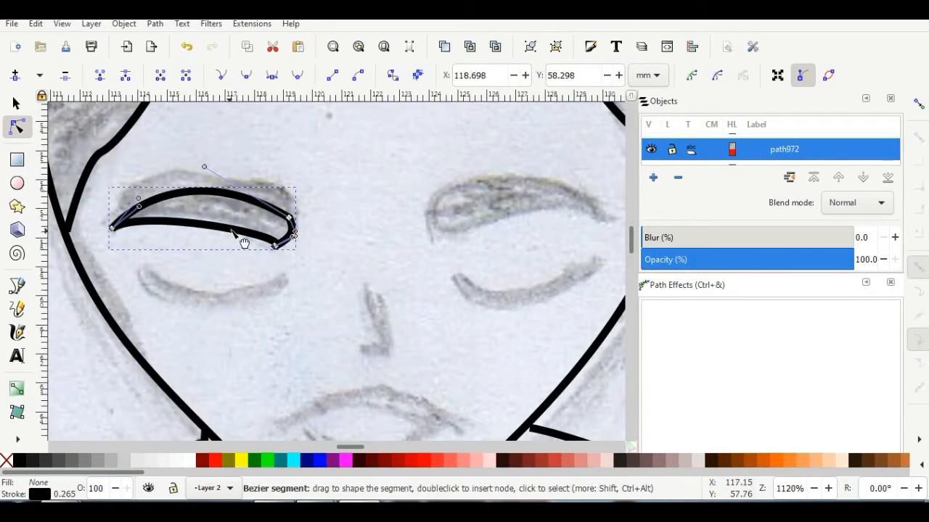
key("s")
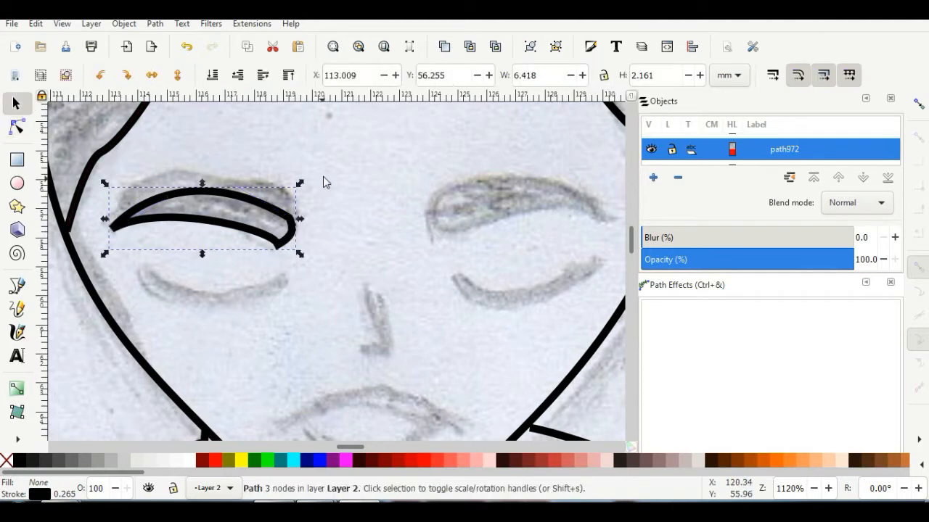
key("n")
left_click_drag(294, 240, 247, 229)
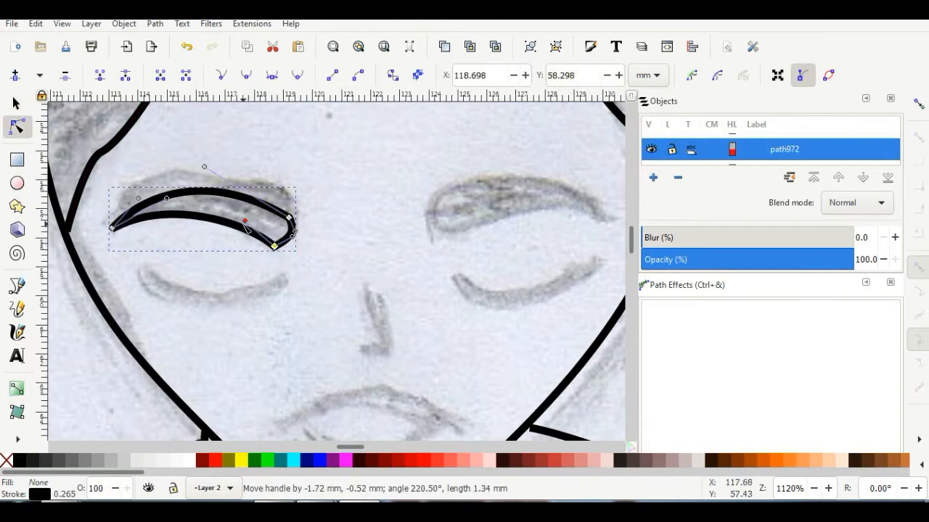
left_click(14, 105)
Duplicate the eyebrow, mirrored horizontally, and place the copy over the right eyebrow of the sketch.
scroll(247, 211, "down", 2, "ctrl")
left_click(203, 230)
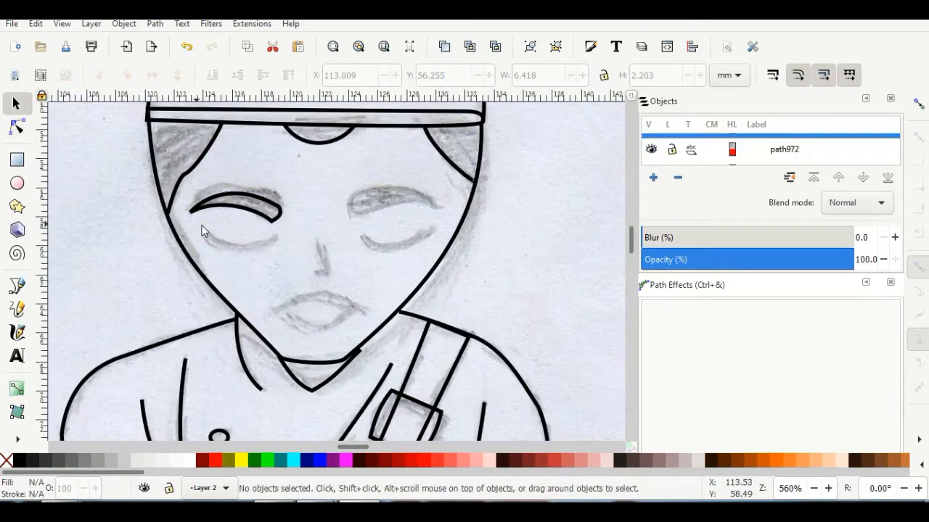
right_click(261, 205)
key("Escape")
key("ctrl+d")
left_click_drag(210, 221, 374, 207)
Trace the closed eye below the left eyebrow as a downward arc about 5.1 mm wide and 1.5 mm high.
left_click(17, 285)
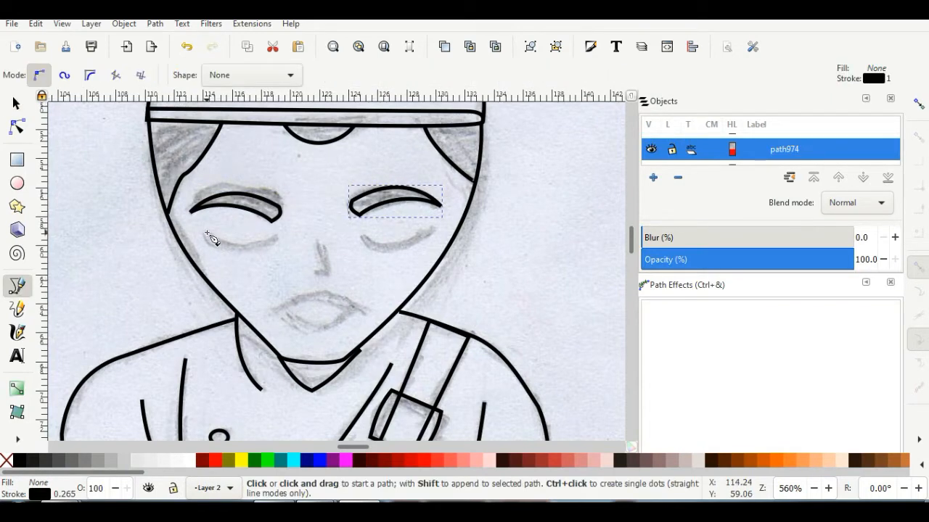
left_click_drag(204, 234, 234, 251)
double_click(277, 239)
key("n")
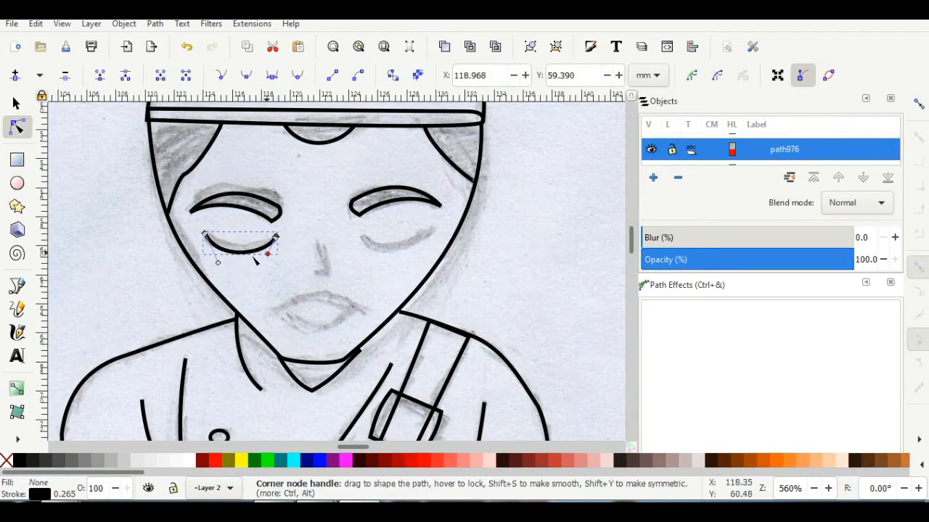
key("s")
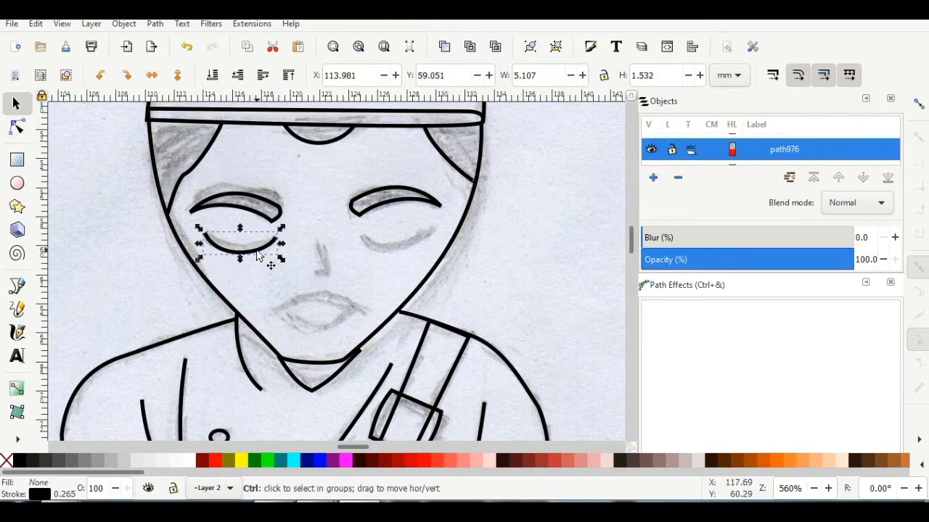
Duplicate the closed-eye arc and place the copy over the right eye of the sketch.
key("ctrl+d")
left_click_drag(259, 256, 418, 252)
key("ctrl+z")
Trace the nose as a small open angled line between the eyes and the mouth.
key("b")
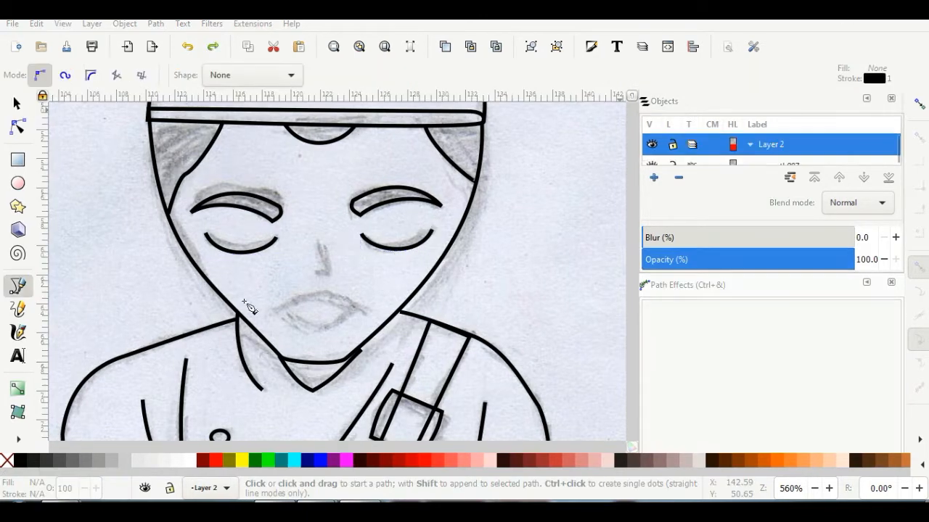
left_click(317, 243)
double_click(316, 273)
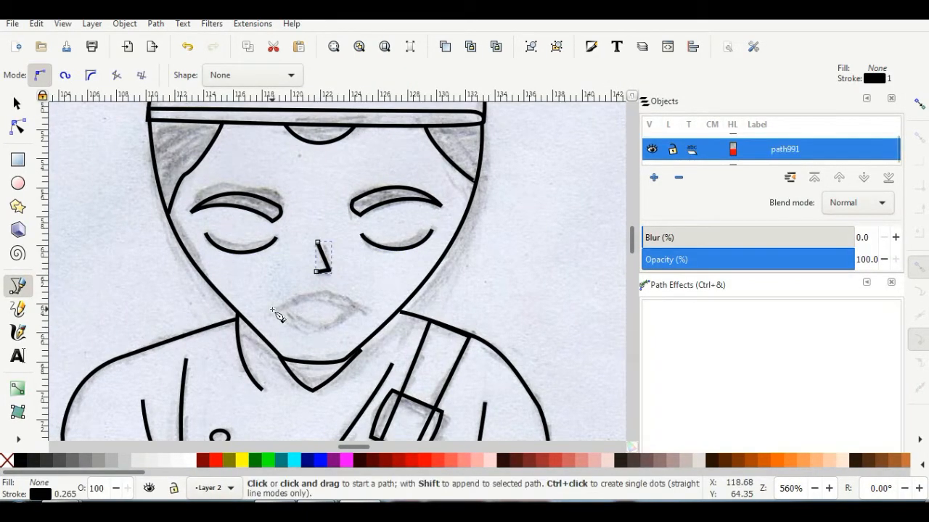
Trace the upper lip as an upward-bowed arc about 6.6 mm wide between the mouth corners.
mouse_move(272, 309)
left_mouse_down()
mouse_move(326, 294)
mouse_move(306, 285)
left_mouse_up()
double_click(366, 312)
key("n")
left_click_drag(372, 294, 342, 291)
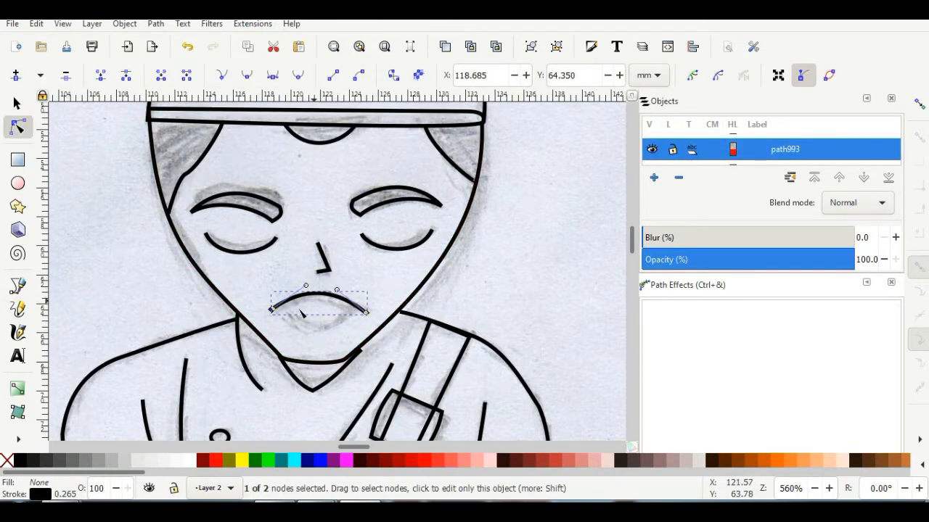
Trace the lower lip below the upper one as a downward-bowed arc about 5.4 mm wide and 1.8 mm high.
left_click(19, 285)
left_click(280, 305)
double_click(357, 307)
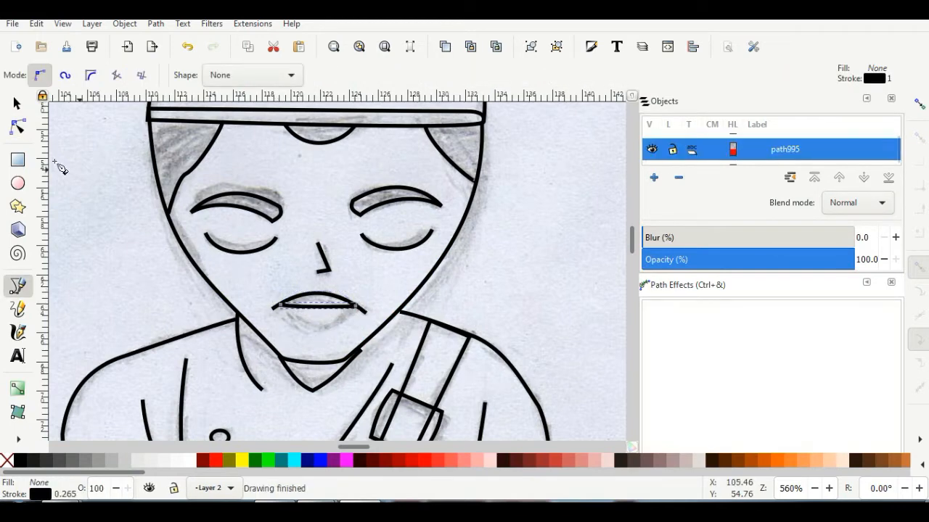
left_click(19, 127)
left_click_drag(319, 307, 302, 340)
left_click(281, 306)
left_click_drag(357, 326, 334, 331)
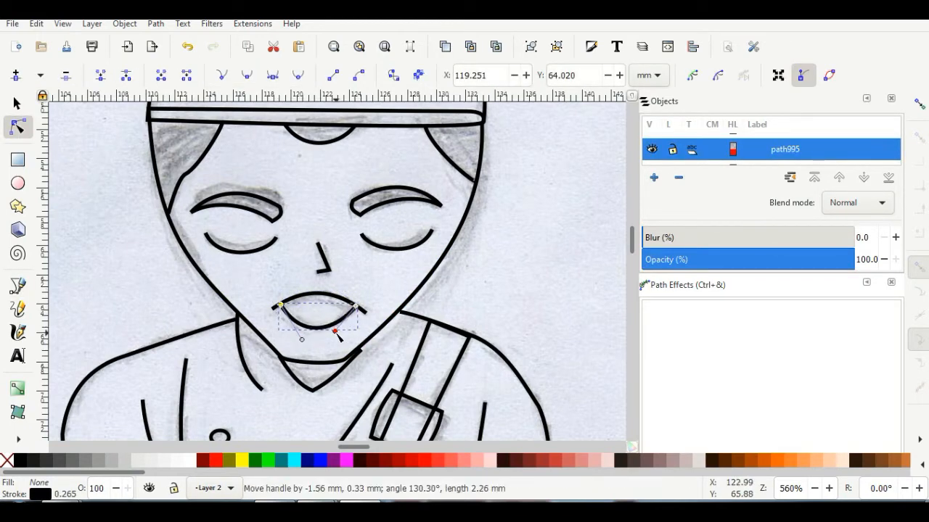
key("s")
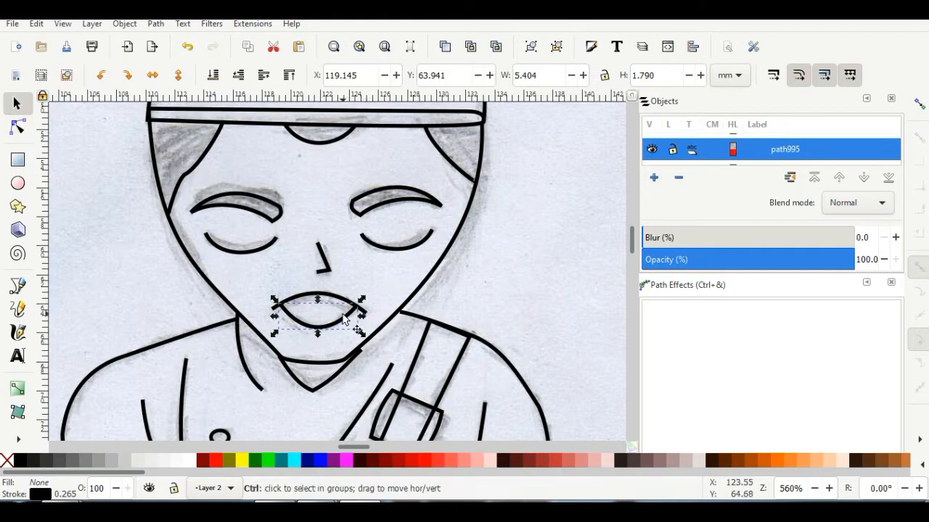
key("Escape")
Try to close the upper lip arc into a crescent with a second curved edge and fill it black.
scroll(395, 296, "down", 3)
scroll(374, 305, "up", 5)
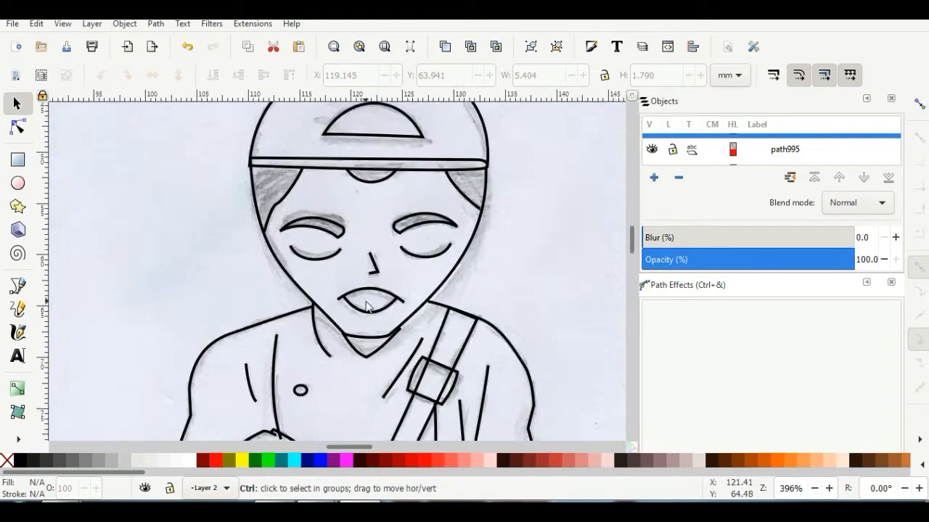
double_click(280, 313)
key("b")
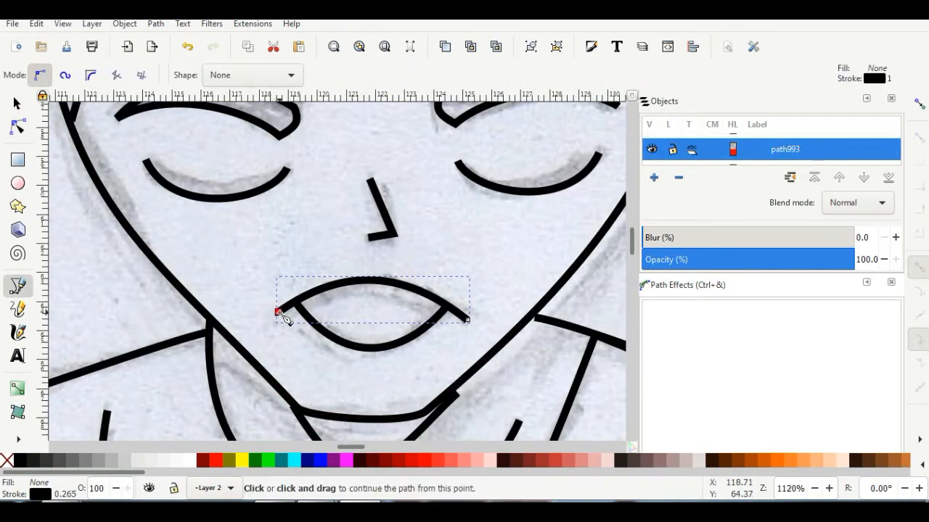
left_click(280, 313)
left_click(467, 319)
key("n")
left_click_drag(373, 317, 384, 296)
scroll(384, 297, "down", 2)
key("s")
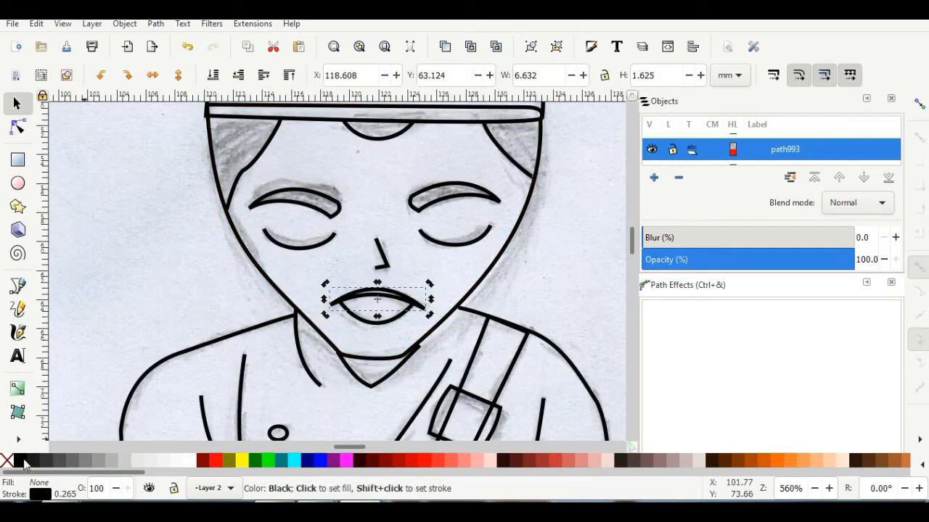
scroll(520, 291, "down", 1)
left_click(560, 291)
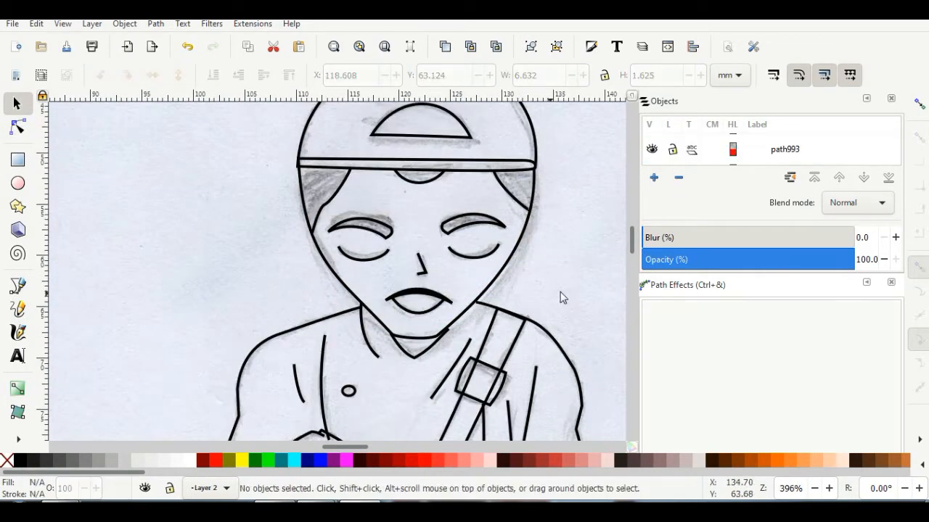
Trace the table edge as a straight line about 47 mm wide, running behind the bowl and below both arms.
scroll(327, 308, "down", 3)
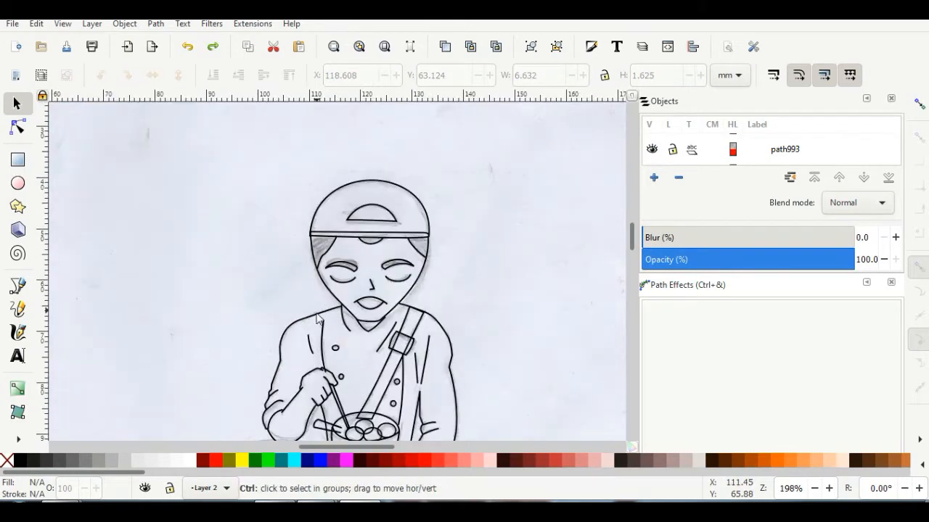
scroll(330, 347, "up", 2)
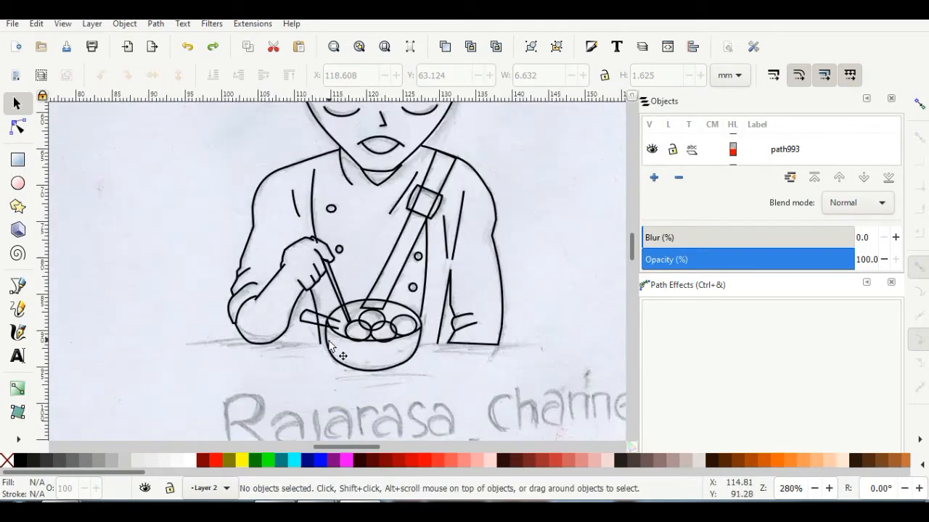
left_click(189, 336)
double_click(531, 345)
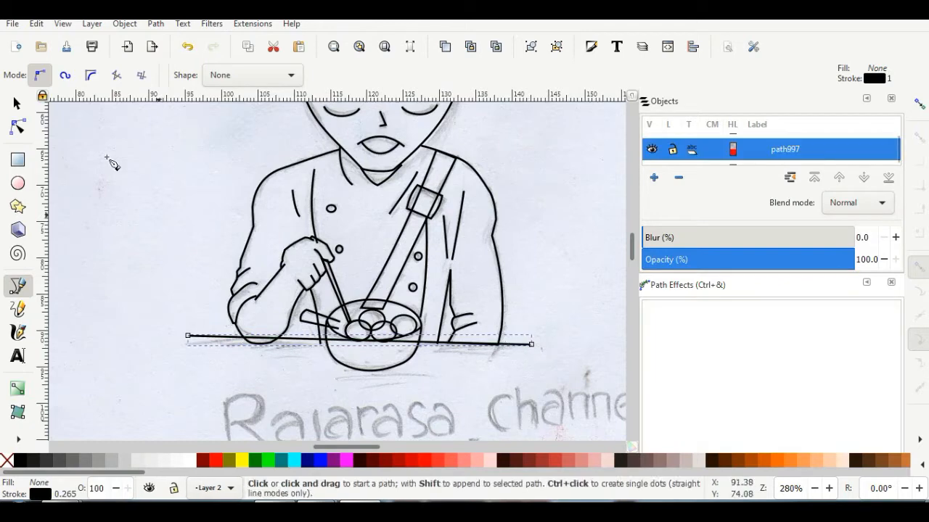
key("s")
left_click(131, 241)
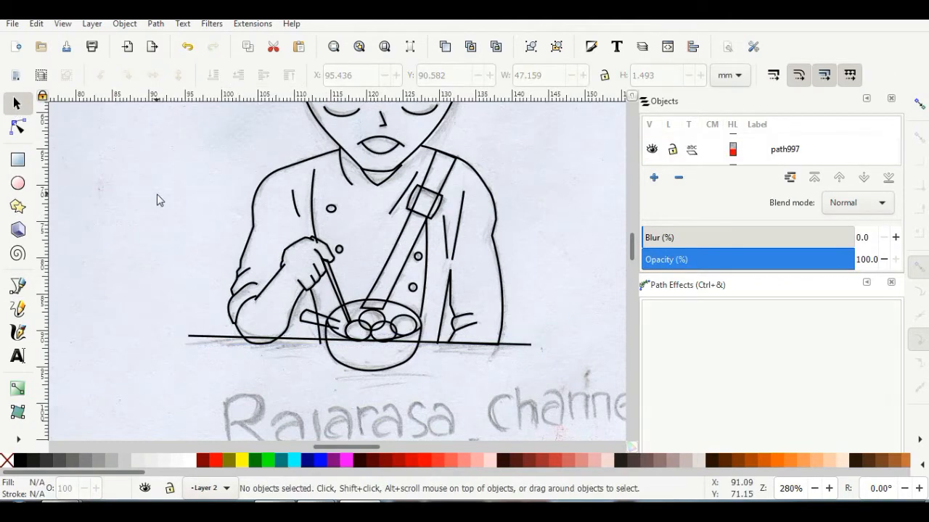
Level the table line by moving its left end node down to the height of the right one.
scroll(261, 232, "down", 1)
left_click(448, 310)
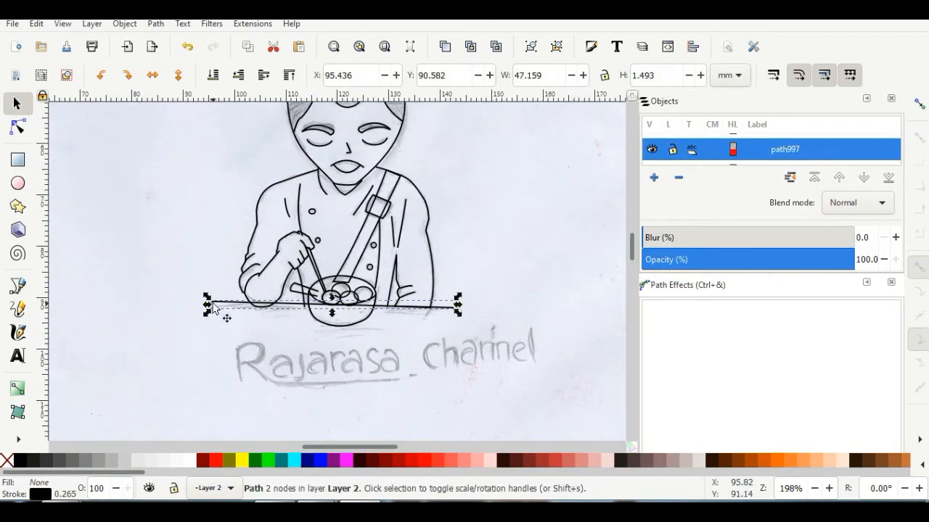
left_click_drag(212, 308, 214, 309)
key("n")
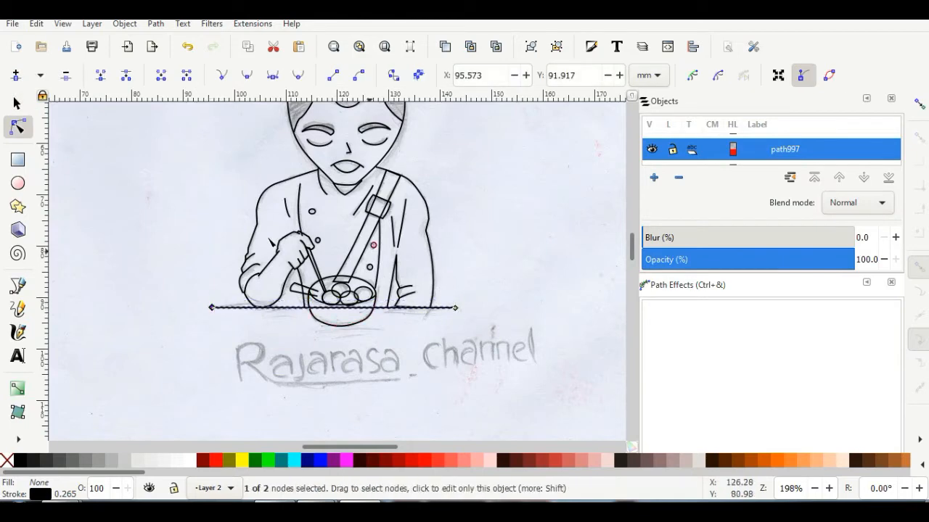
left_click(17, 103)
left_click(323, 251)
Hide Layer 1, which holds the scanned sketch, so that only the traced outlines show.
scroll(348, 297, "down", 2)
scroll(353, 304, "up", 2)
scroll(370, 226, "down", 4)
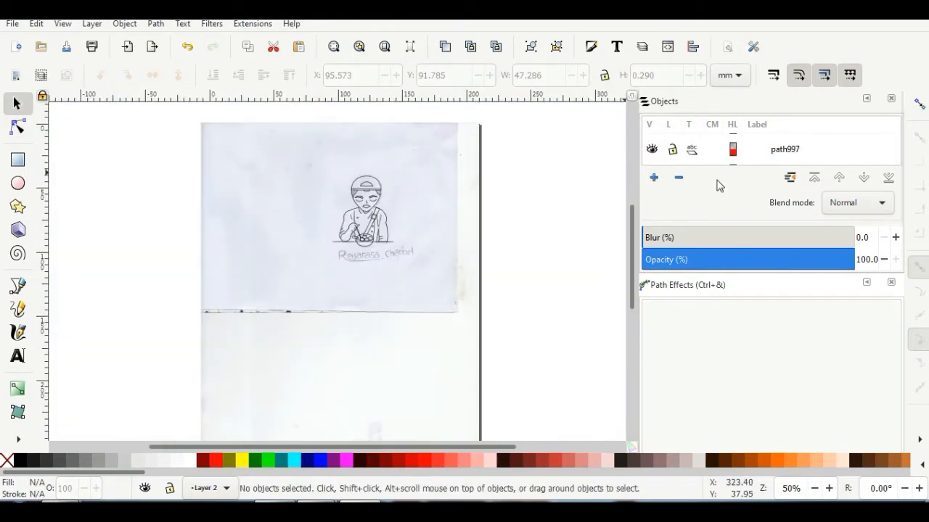
scroll(702, 150, "up", 1)
scroll(709, 159, "down", 2)
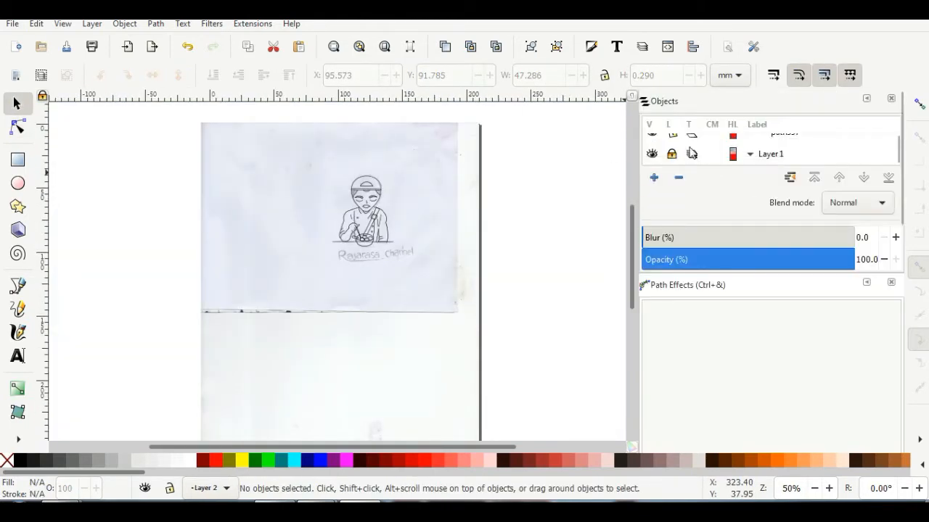
left_click(652, 153)
Duplicate all the traced outlines and place one copy outside the page on its left side.
scroll(352, 196, "up", 3)
left_click_drag(234, 135, 471, 296)
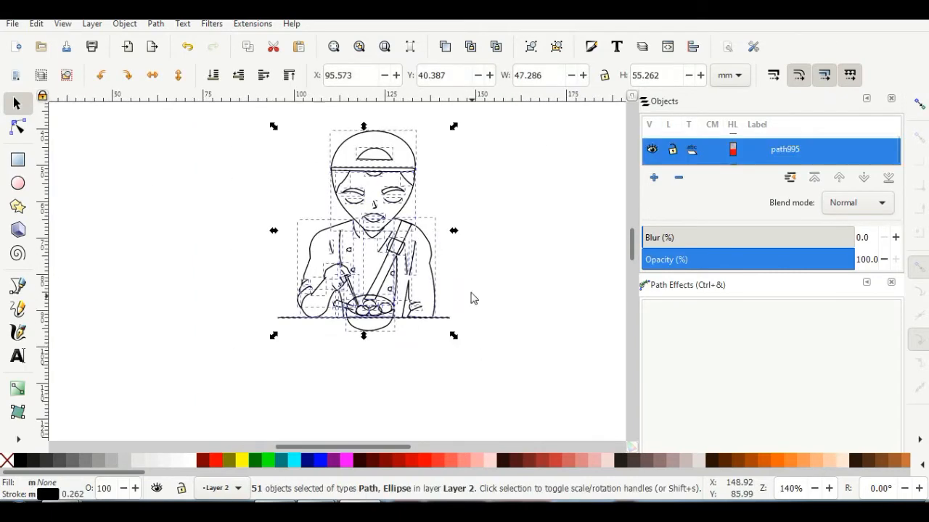
scroll(450, 255, "down", 3)
left_click_drag(414, 231, 194, 222)
left_click(304, 262)
scroll(432, 218, "up", 2)
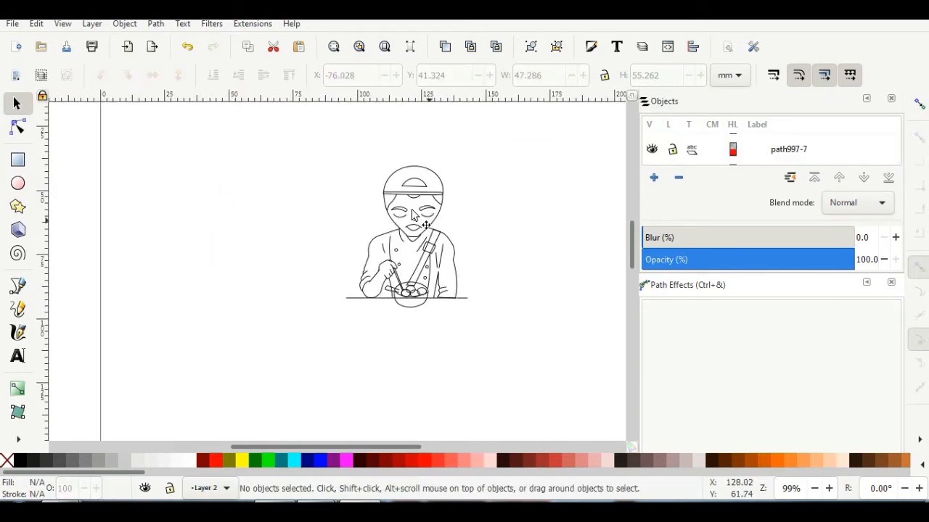
Set the stroke width of all the outlines of the figure on the page to 0.5.
left_click_drag(328, 148, 498, 313)
right_click(71, 494)
left_click(102, 434)
left_click(290, 312)
scroll(415, 231, "up", 6)
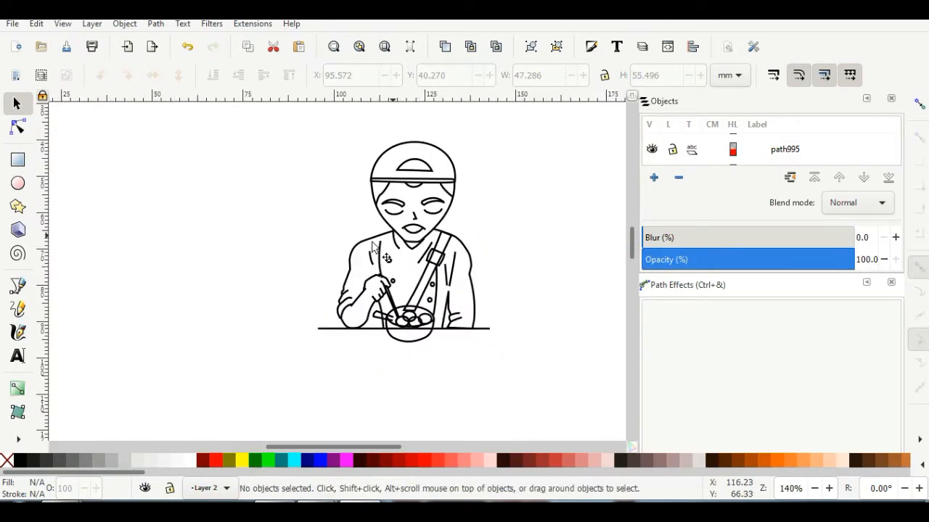
double_click(359, 274)
scroll(363, 301, "down", 2)
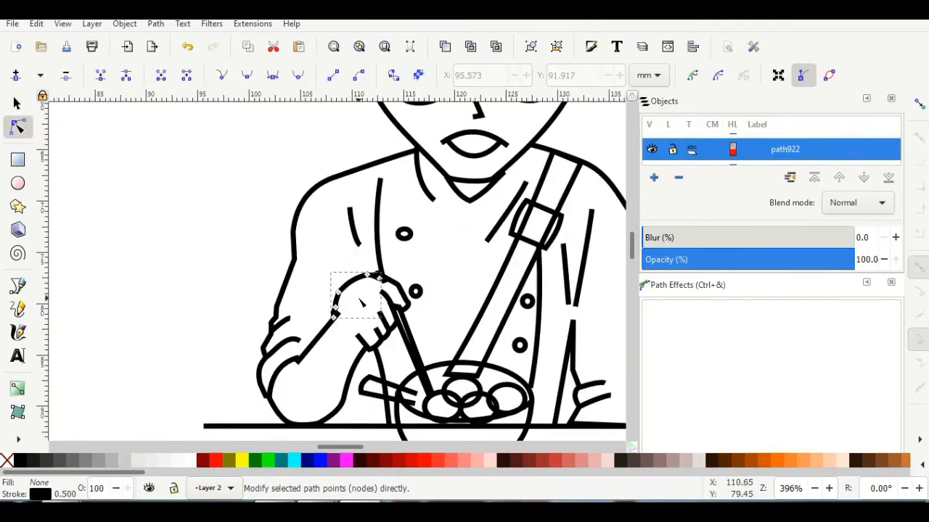
left_click(14, 106)
scroll(247, 196, "down", 2)
left_click(458, 194)
Convert the strokes of all the figure's outlines on the page to paths.
scroll(466, 183, "down", 2)
scroll(464, 178, "up", 1)
mouse_move(314, 131)
left_mouse_down()
mouse_move(474, 180)
mouse_move(496, 299)
left_mouse_up()
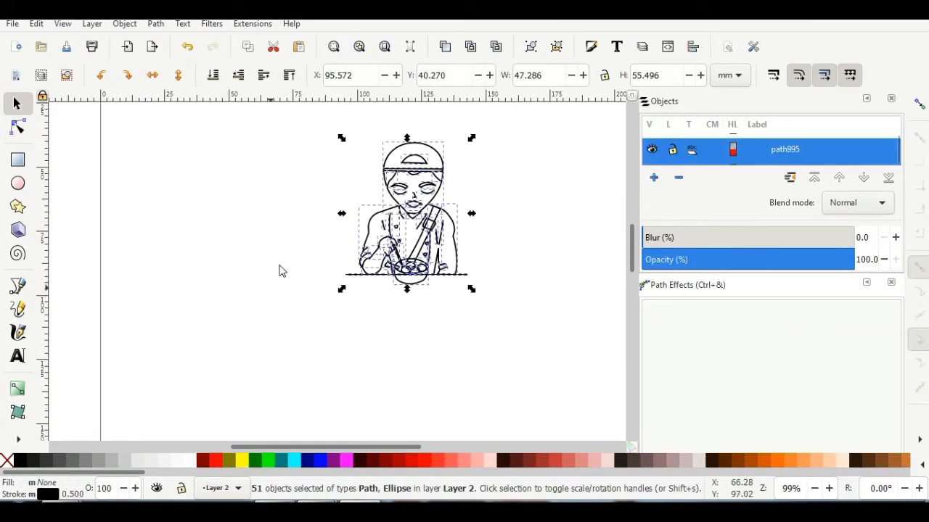
left_click(156, 24)
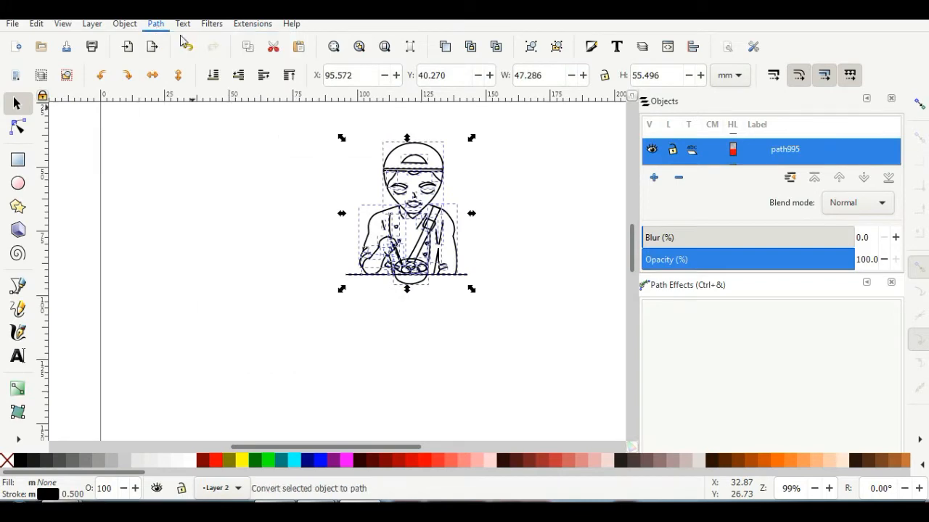
left_click(176, 56)
key("Escape")
scroll(410, 210, "up", 2)
scroll(388, 154, "up", 2)
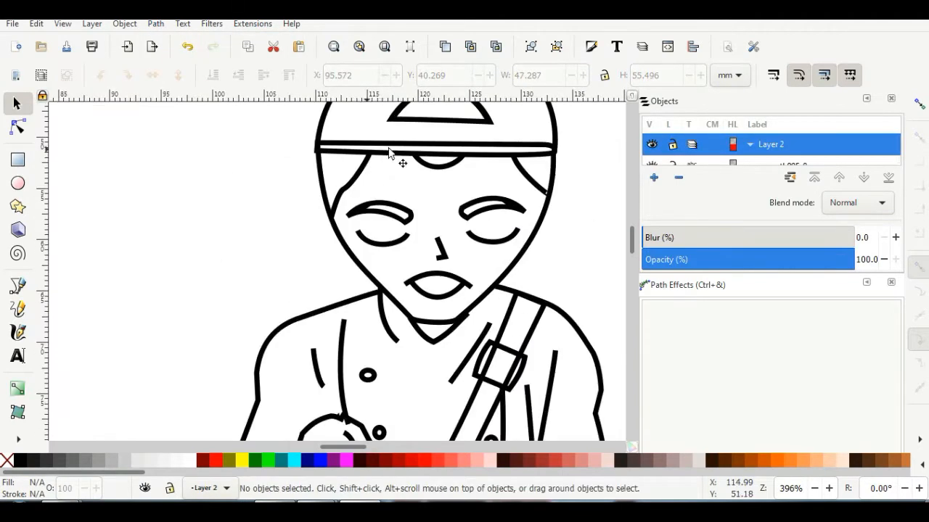
Trace the left hair patch below the cap band as a closed shape about 5.5 by 6.7 mm and fill it dark red (#550000).
left_click(18, 285)
scroll(339, 147, "up", 1)
left_click(310, 151)
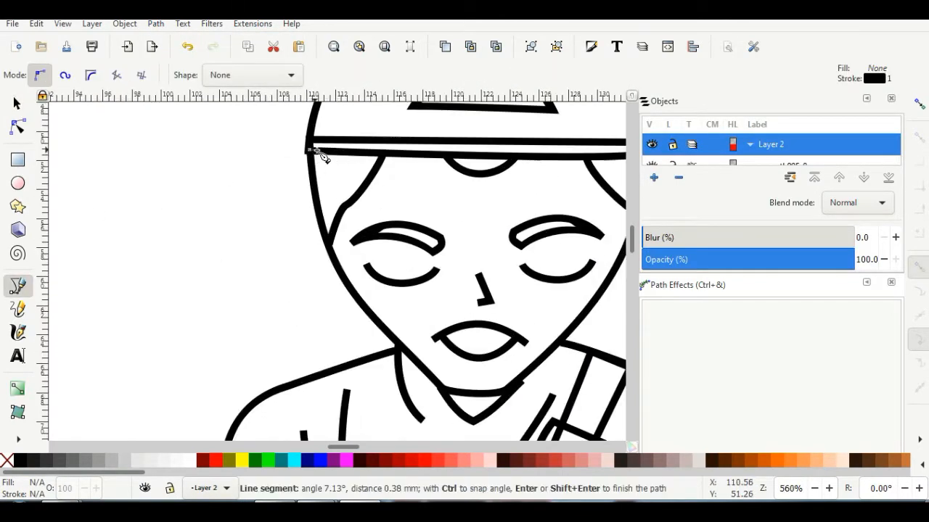
left_click(383, 154)
left_click(344, 205)
left_click(326, 242)
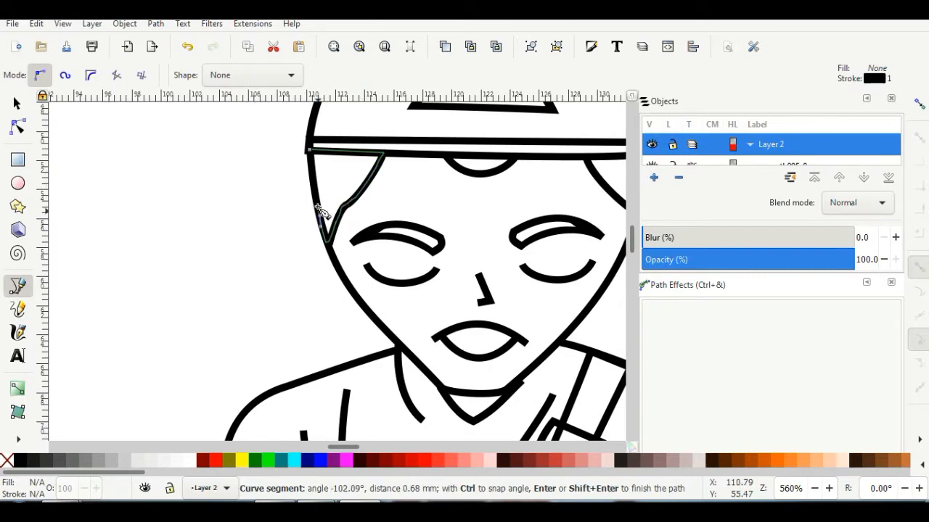
left_click(308, 152)
left_click(372, 465)
key("s")
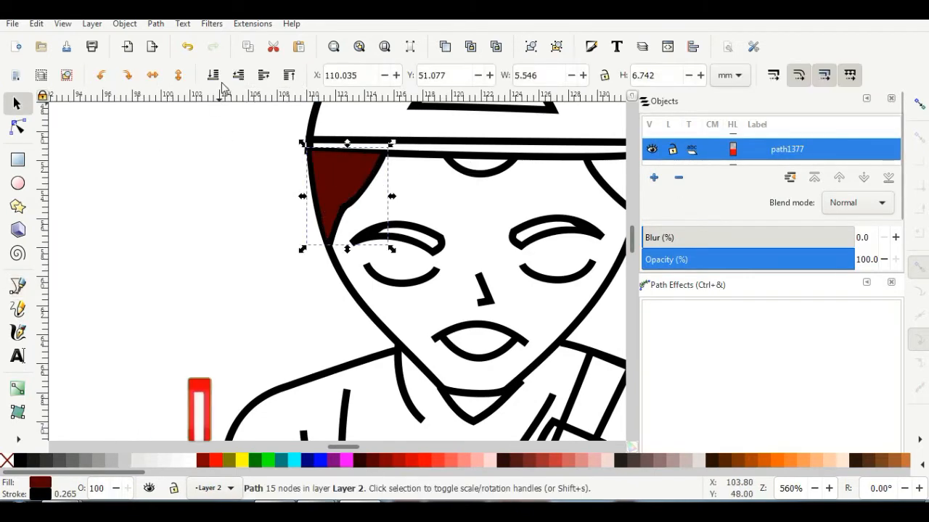
scroll(551, 203, "up", 1)
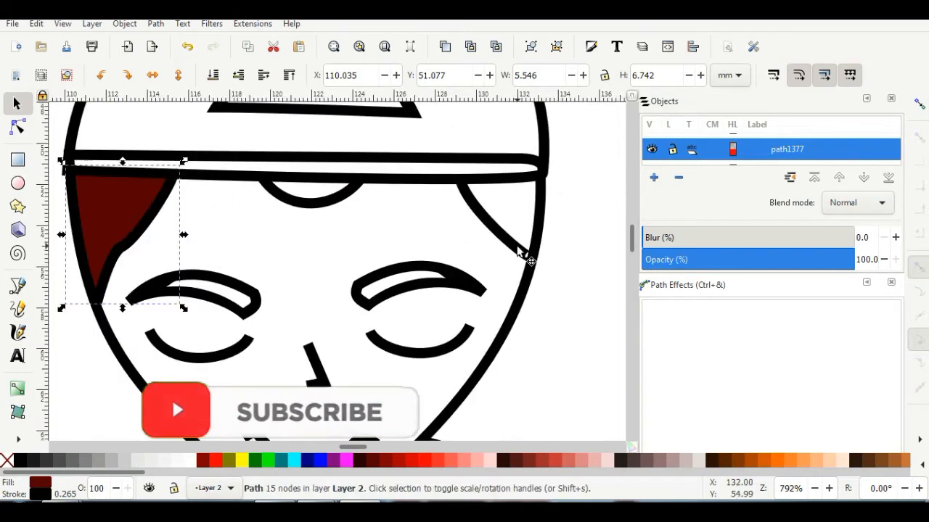
double_click(517, 247)
scroll(508, 229, "up", 4)
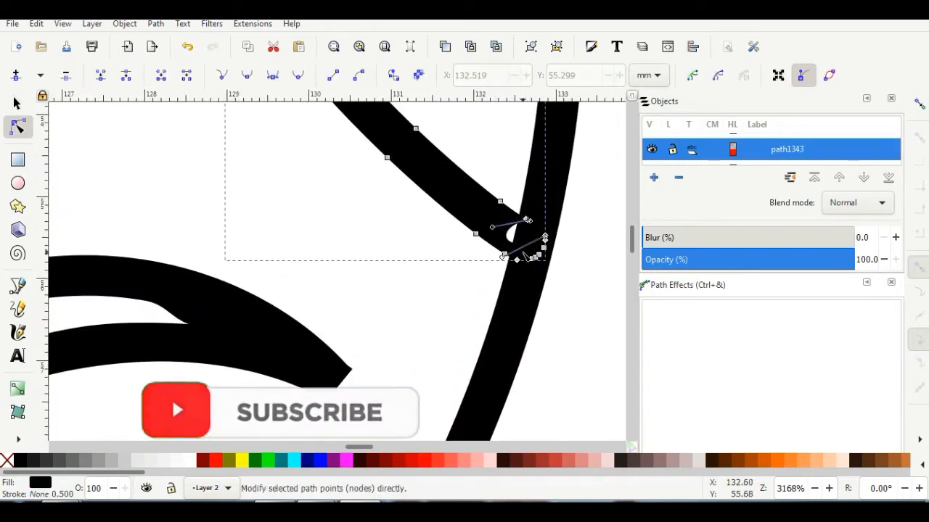
scroll(471, 218, "down", 4)
Trace the right hair patch below the cap band as a closed shape about 4.2 by 4.5 mm, filled with the left patch's sampled colour.
key("b")
left_click(411, 143)
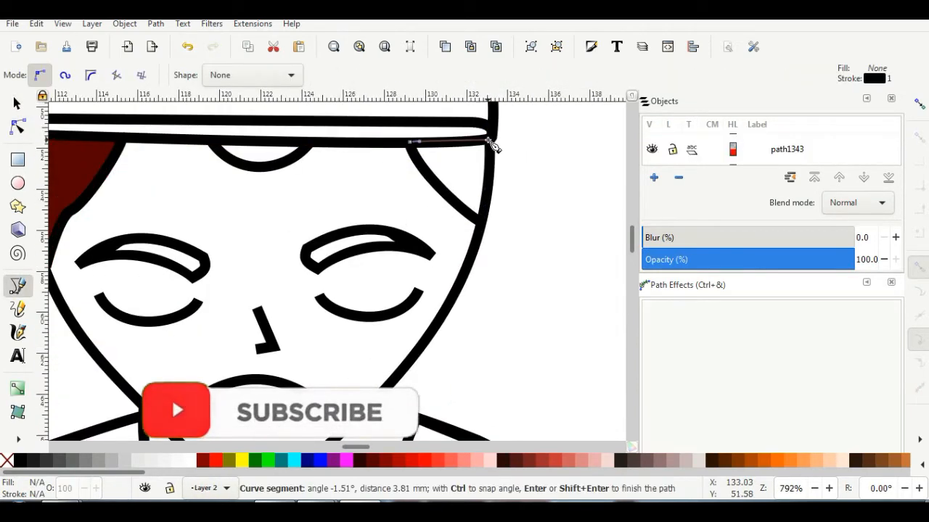
left_click(488, 140)
left_click(483, 222)
left_click(411, 143)
key("d")
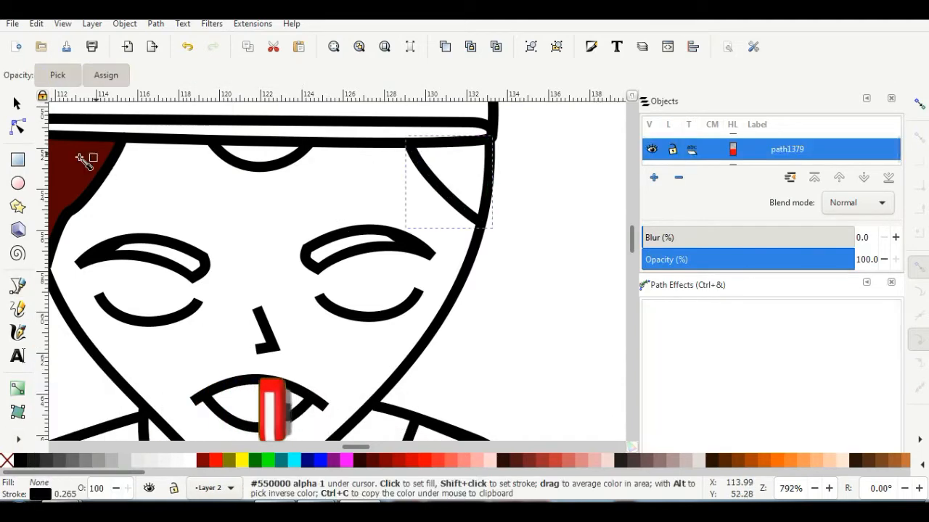
left_click(80, 148)
key("s")
left_click(536, 141)
scroll(536, 137, "down", 2)
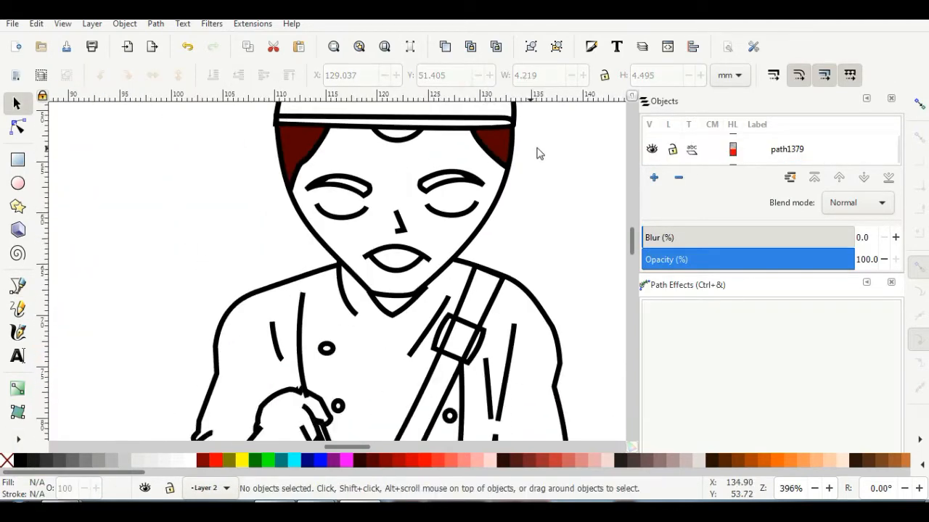
Trace the lower edge of the cap band from its left end to its right end with the Bezier tool.
scroll(501, 152, "up", 4)
key("b")
scroll(309, 233, "up", 2)
left_click(236, 232)
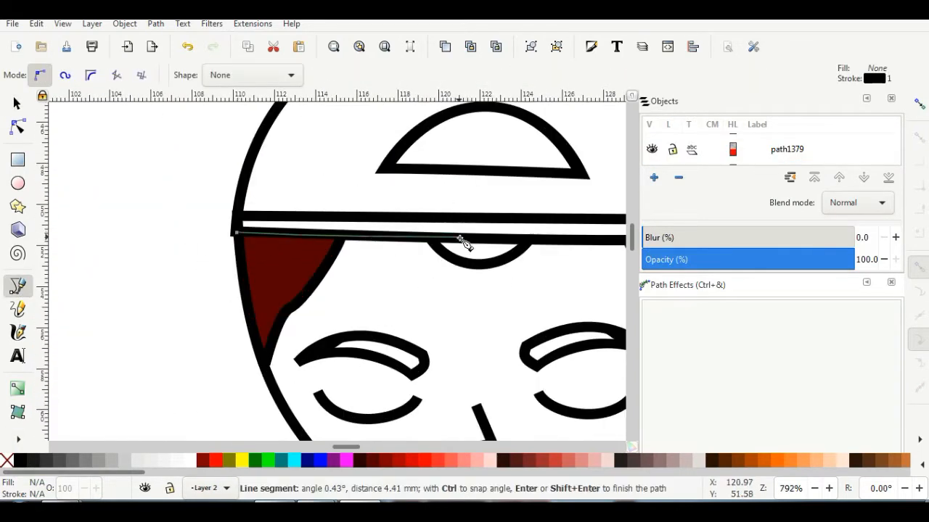
left_click(557, 241)
scroll(558, 240, "down", 2)
left_click(619, 202)
left_click_drag(342, 446, 352, 446)
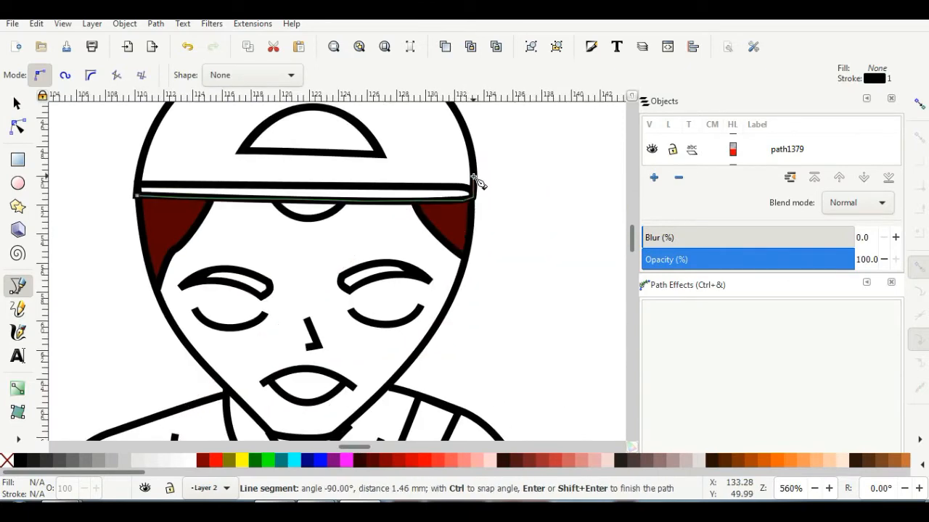
Continue the outline over the cap's dome and close it as a shape about 23.4 by 11.5 mm.
scroll(477, 180, "down", 4)
scroll(464, 145, "up", 5)
left_click(508, 243)
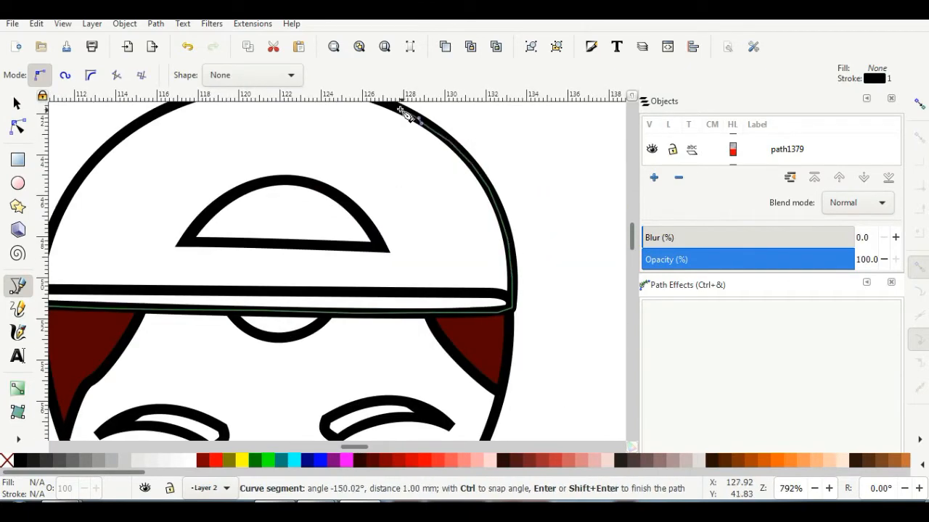
scroll(384, 119, "down", 4)
scroll(369, 128, "up", 4)
left_click_drag(406, 194, 408, 196)
left_click_drag(282, 192, 271, 195)
left_click(243, 201)
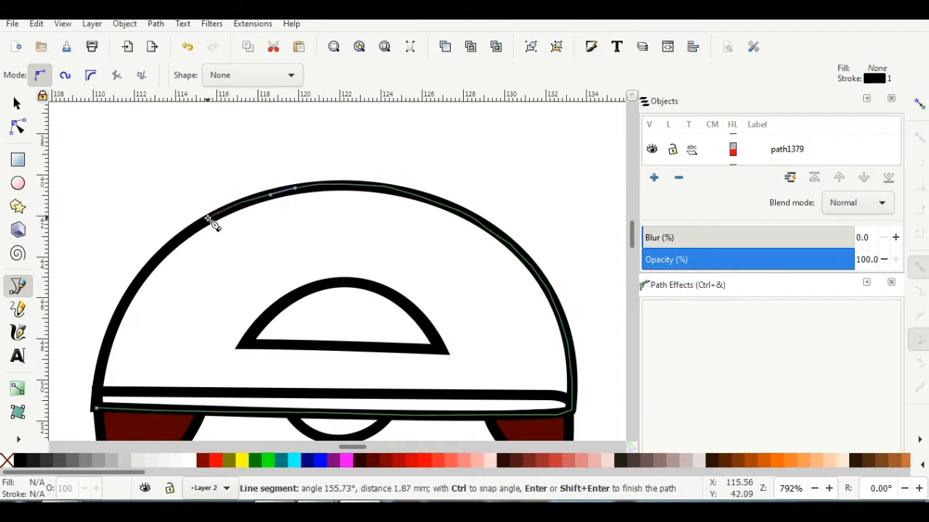
left_click_drag(118, 313, 109, 335)
left_click(100, 411)
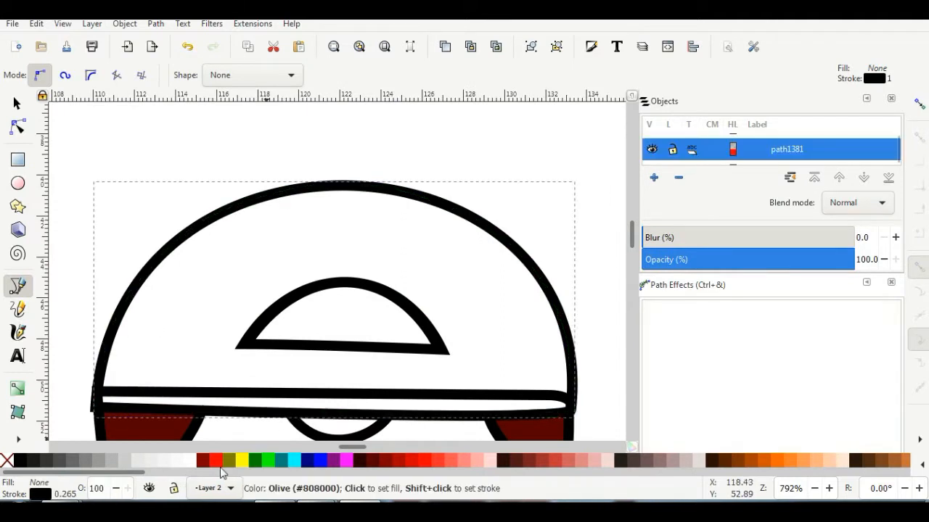
Fill the cap shape with red, lower it behind the outlines, and lower the cap band's line behind the red fill.
left_click(215, 460)
key("s")
left_click(238, 76)
left_click(240, 77)
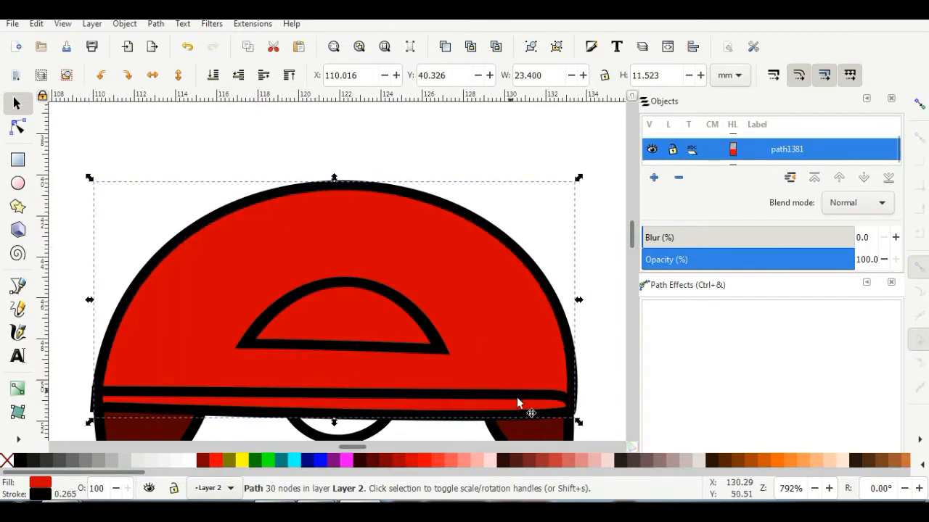
left_click(517, 397)
left_click(239, 75)
left_click(412, 177)
scroll(349, 293, "down", 2)
Trace the half-moon opening of the cap as a closed shape and fill it with the left hair patch's sampled dark red.
key("b")
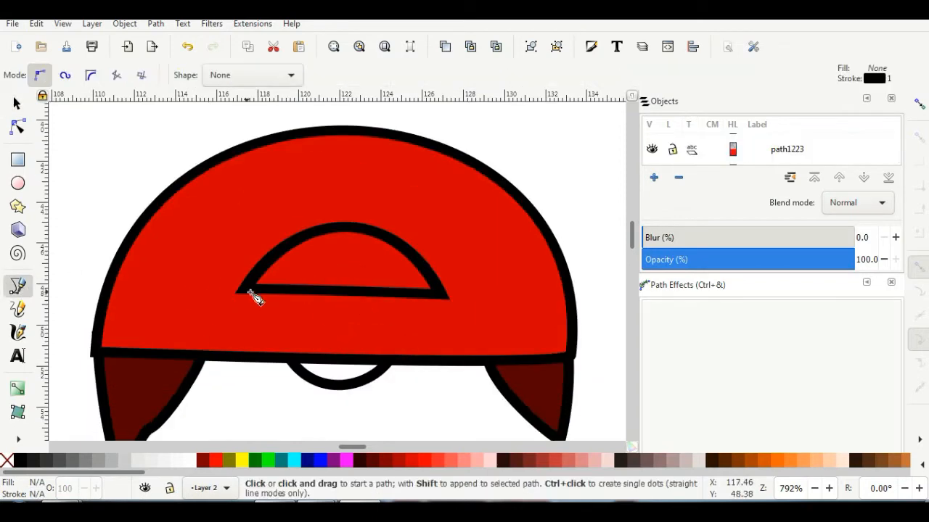
left_click(249, 289)
left_click(440, 295)
left_click_drag(300, 237, 292, 241)
left_click(280, 251)
left_click(249, 288)
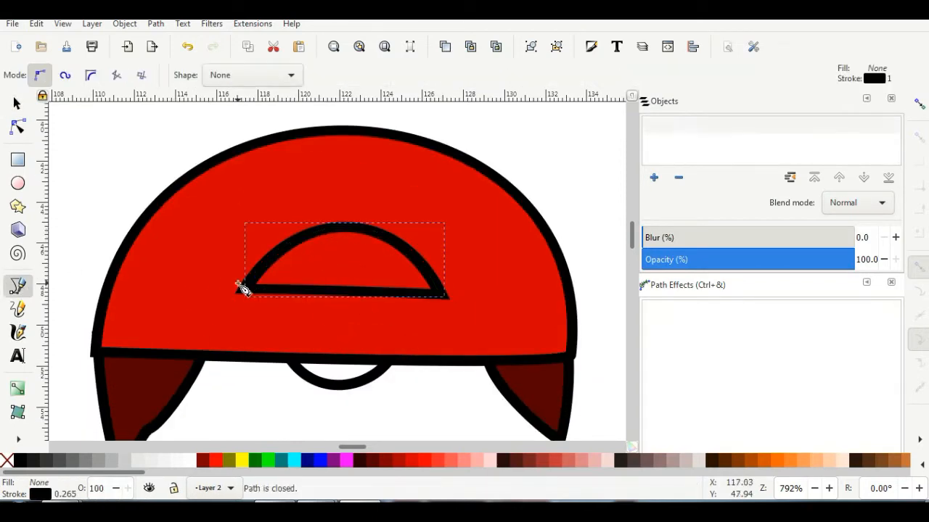
key("d")
left_click(113, 371)
key("s")
Trace the small hair tuft below the cap's centre, about 5 by 1.6 mm, fill it with the sampled dark red and lower it.
key("b")
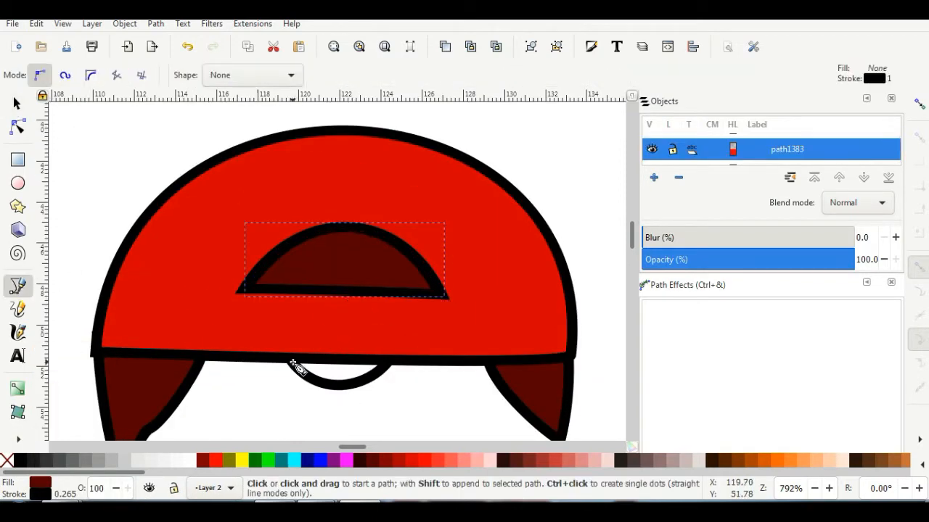
left_click(292, 361)
left_click_drag(330, 386, 339, 387)
left_click(292, 361)
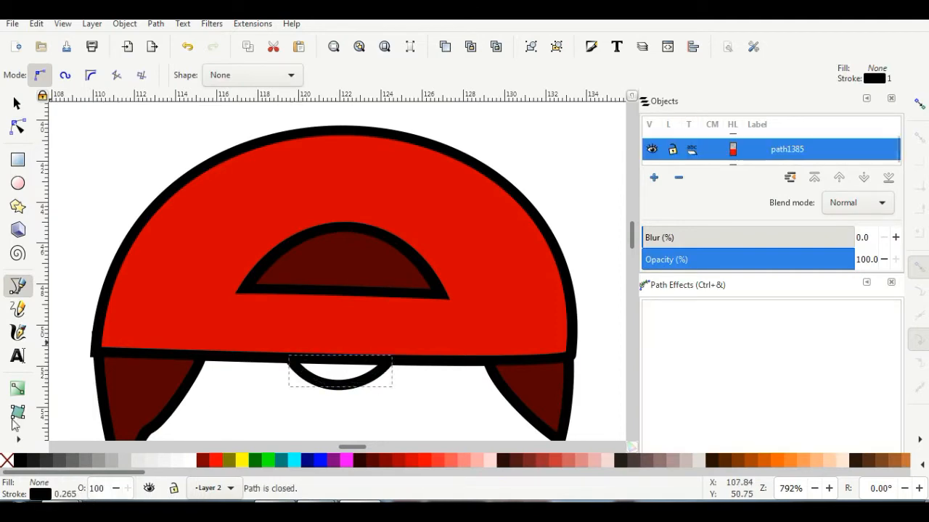
key("d")
left_click(113, 371)
key("s")
left_click(238, 75)
scroll(576, 191, "down", 4)
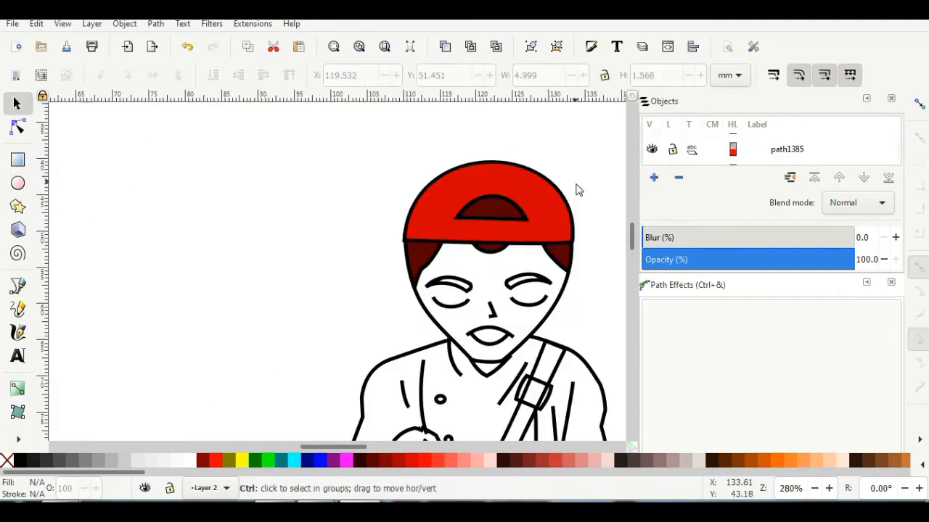
Trace the right side of the face from the right hair patch's lower tip down towards the chin.
scroll(582, 302, "up", 3)
key("Escape")
key("b")
scroll(553, 219, "up", 1)
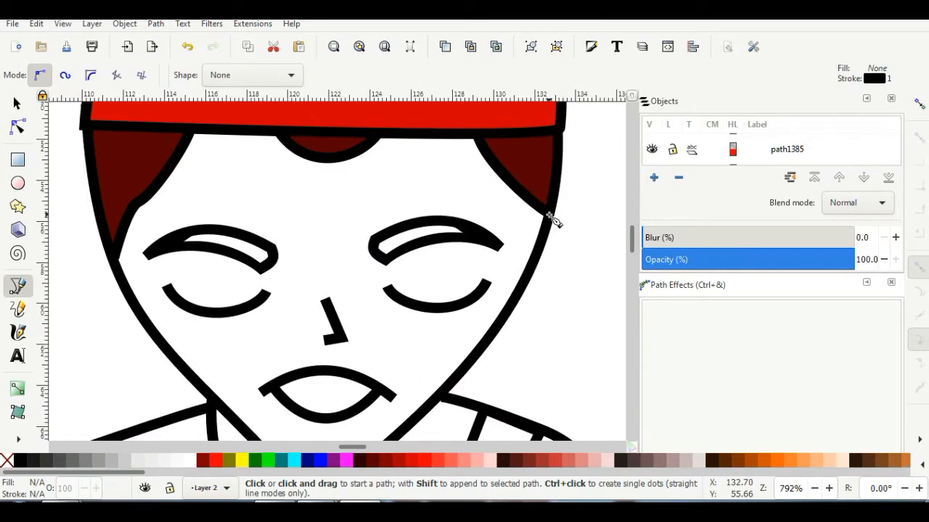
left_click(549, 215)
left_click(536, 266)
left_click(502, 325)
left_click(466, 372)
scroll(441, 367, "down", 1)
left_click(438, 369)
left_click(412, 395)
Continue the face outline around the chin, up the left cheek and along the hairline, closing it at about 21.5 by 16.9 mm.
scroll(389, 424, "down", 2)
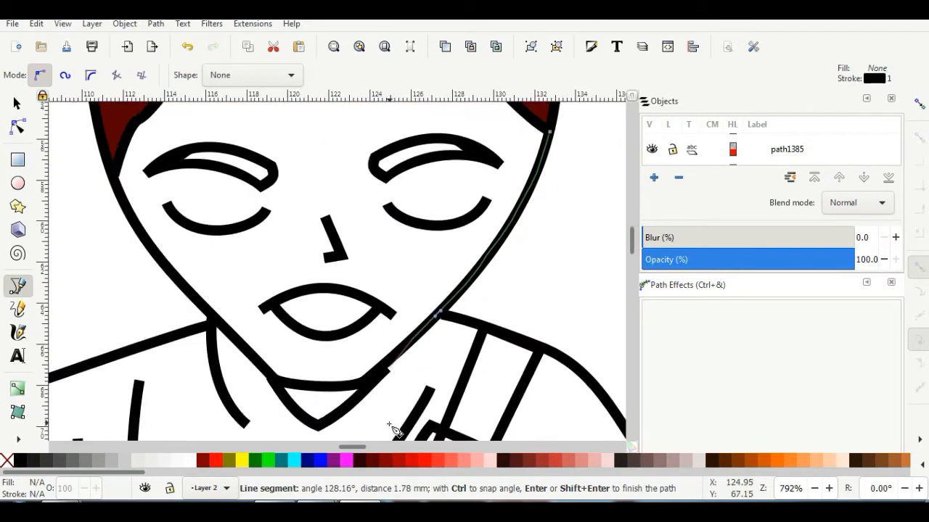
scroll(377, 406, "down", 1)
left_click_drag(360, 355, 353, 356)
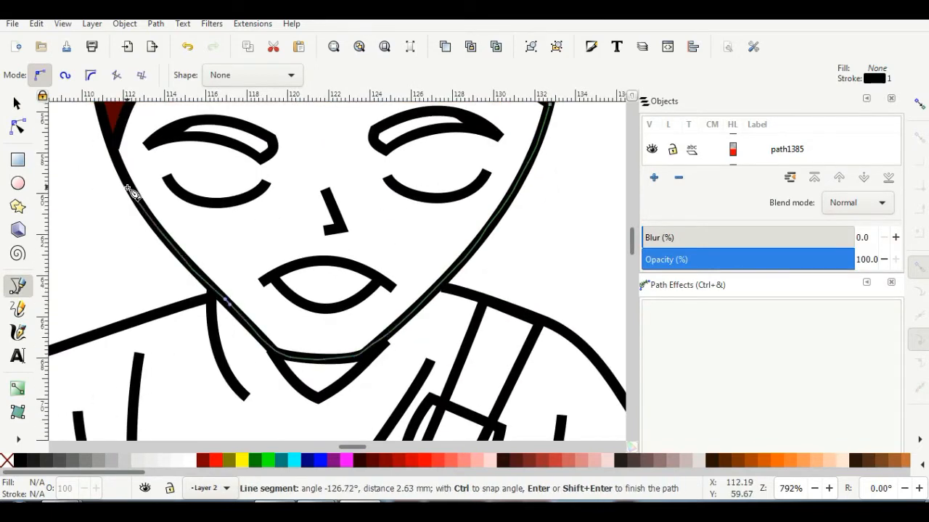
left_click(129, 191)
scroll(132, 211, "up", 2)
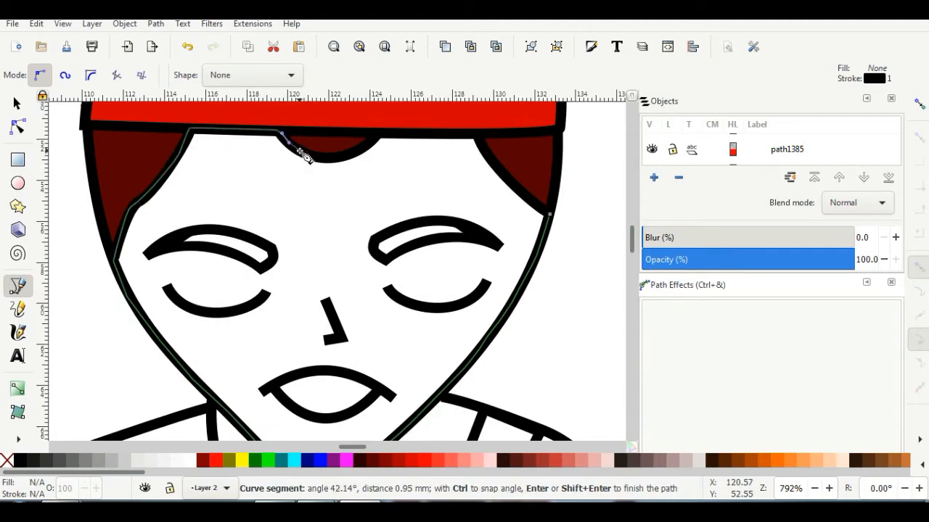
left_click(524, 192)
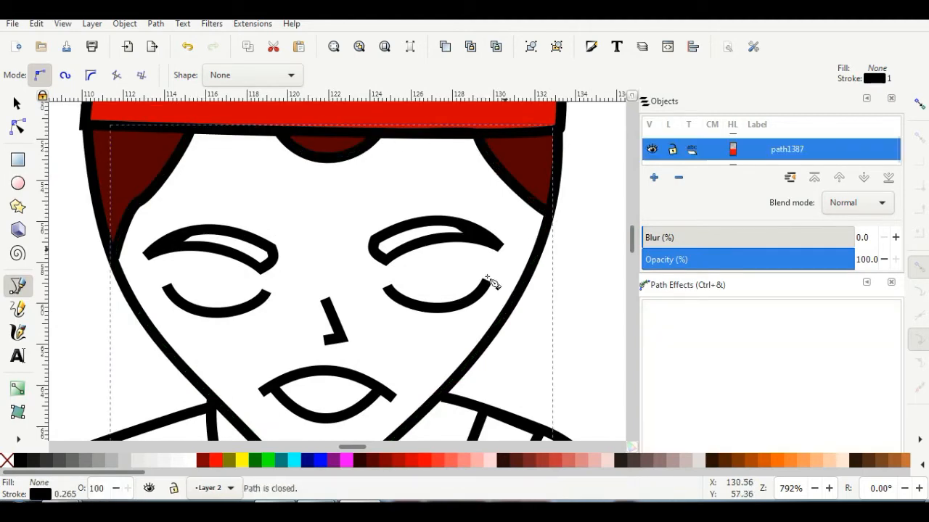
Fill the face shape with light peach and lower it behind the black outlines and hair.
left_click(842, 464)
key("s")
left_click(238, 75)
left_click(238, 75)
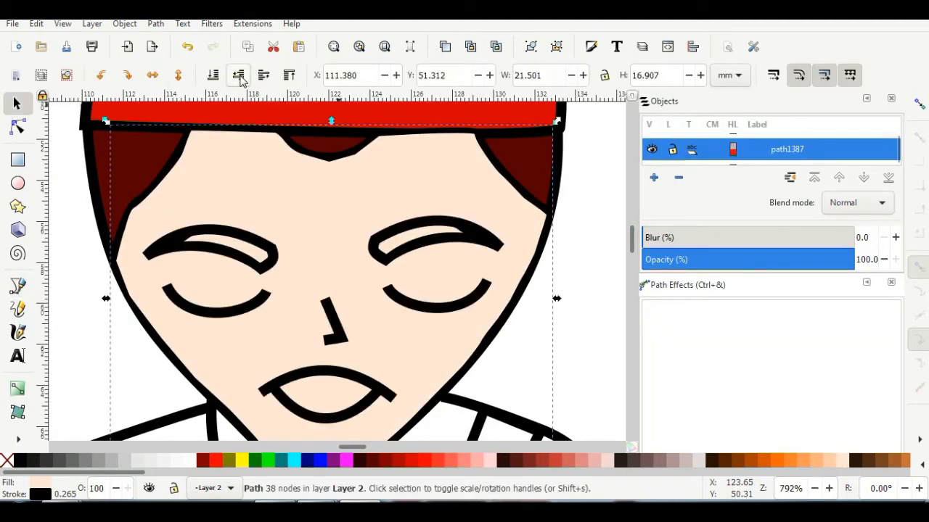
left_click(238, 74)
scroll(331, 290, "down", 3)
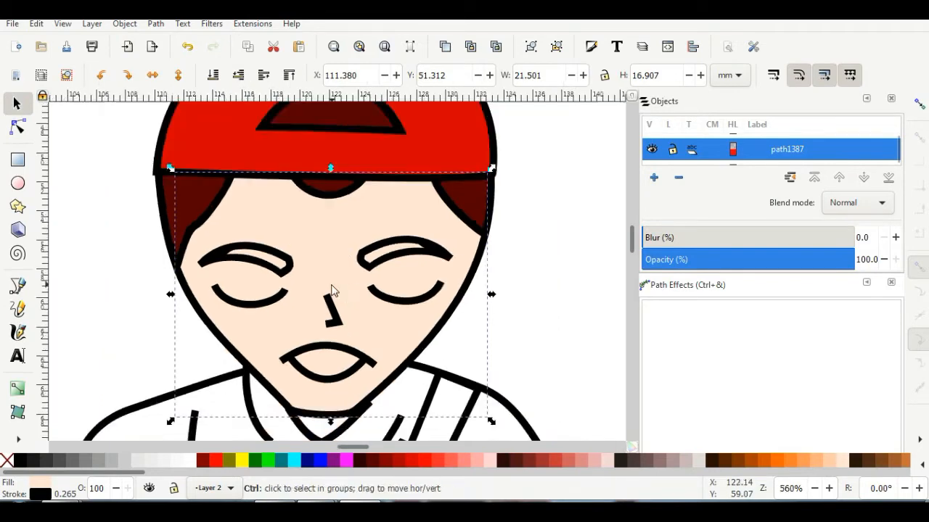
left_click(432, 298)
Trace the right shoulder and outer sleeve of the jacket from the neck down to the table line.
scroll(313, 237, "down", 7)
left_click(17, 284)
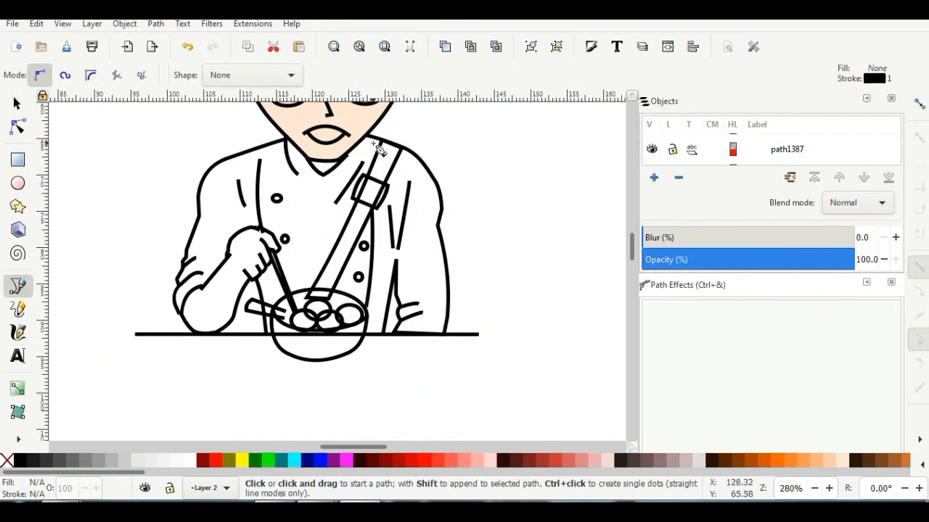
scroll(361, 183, "up", 2)
left_click(360, 185)
left_click(457, 225)
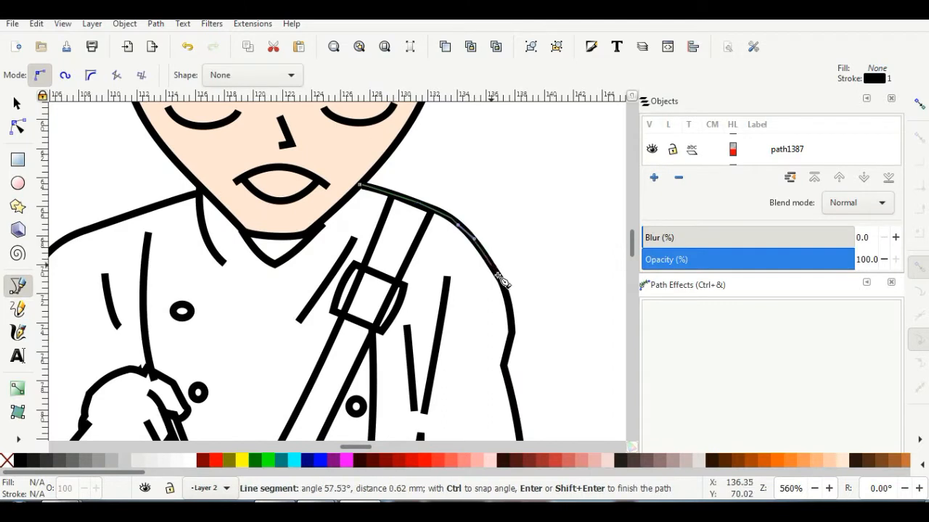
left_click_drag(513, 315, 515, 332)
left_click(504, 365)
scroll(505, 368, "down", 1)
scroll(519, 358, "down", 2)
left_click_drag(525, 235, 527, 249)
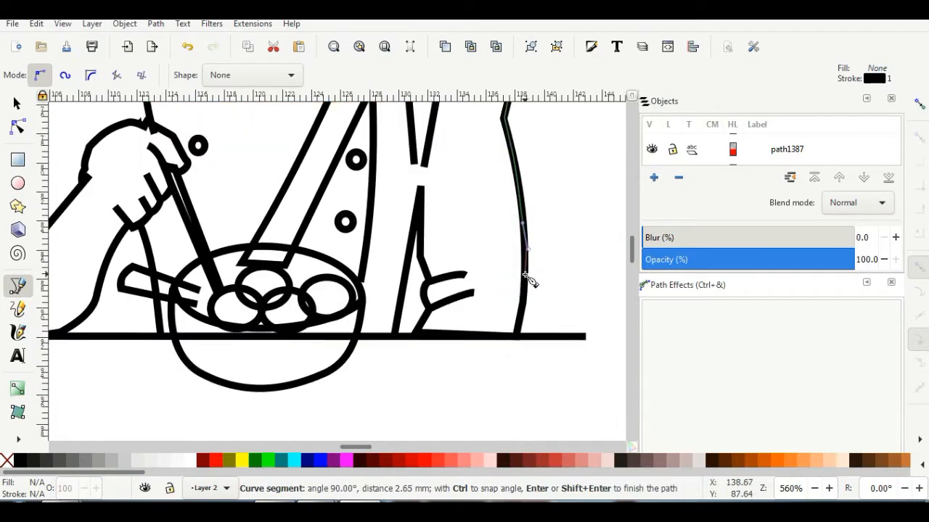
left_click(518, 334)
Continue the jacket outline around the right cuff and sleeve gap, and along the table line to the torso's left edge.
left_click(421, 333)
left_click(427, 271)
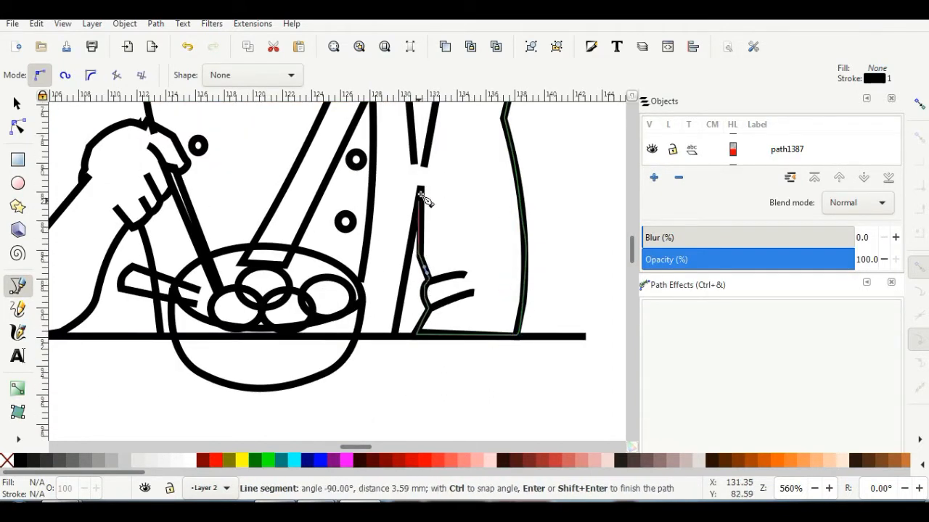
left_click(420, 187)
left_click(396, 334)
left_click(159, 335)
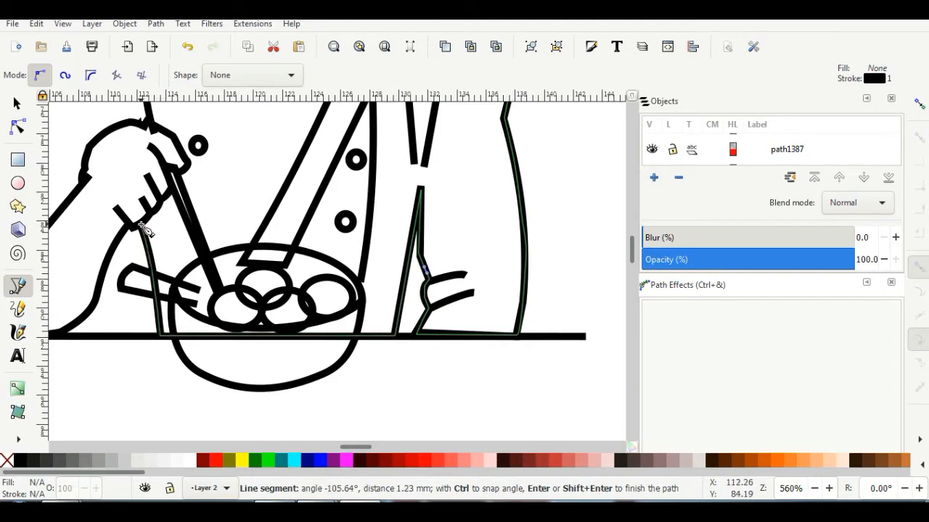
Continue the jacket outline along the left forearm's underside, around the elbow and up the folds of the left sleeve.
scroll(142, 230, "down", 3)
scroll(128, 344, "up", 4)
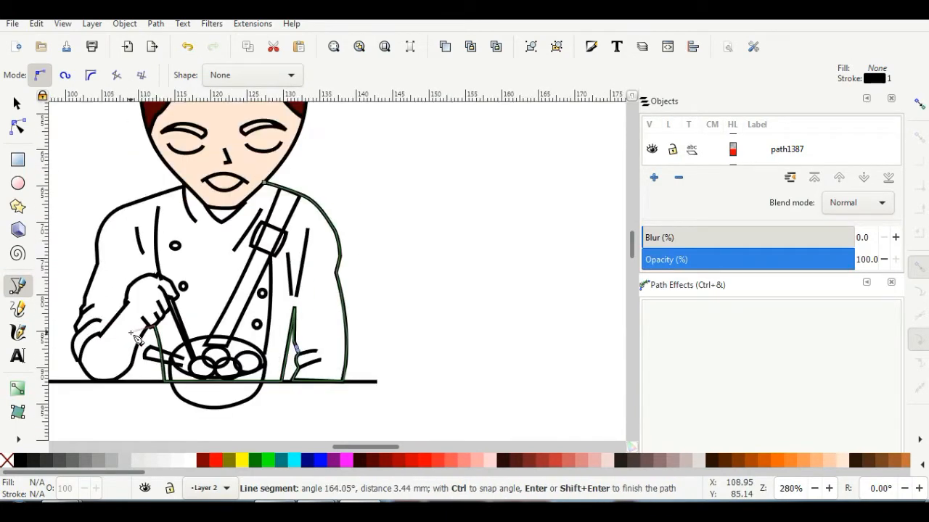
scroll(103, 438, "down", 4)
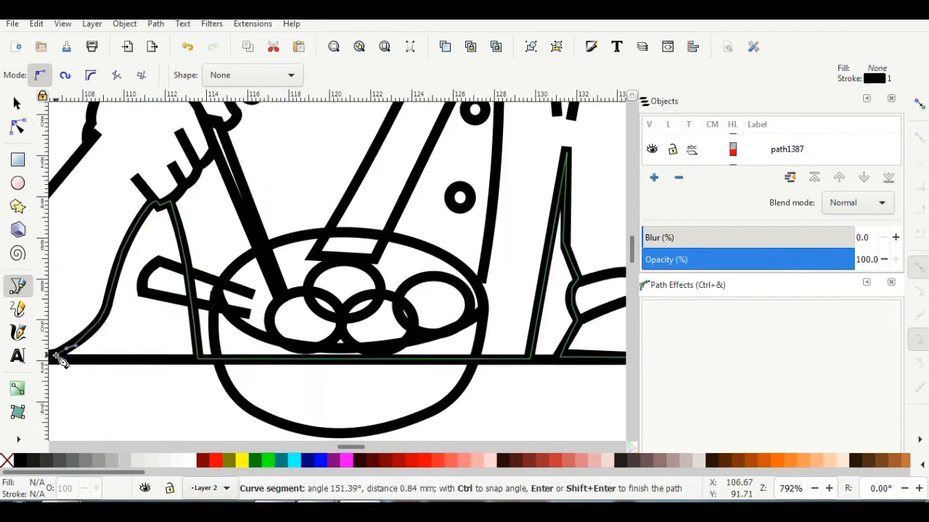
scroll(218, 341, "up", 3)
left_click(206, 322)
left_click(198, 298)
left_click_drag(199, 289, 206, 253)
left_click(209, 271)
left_click(215, 237)
left_click(216, 222)
left_click(223, 215)
left_click(251, 131)
scroll(251, 131, "up", 4)
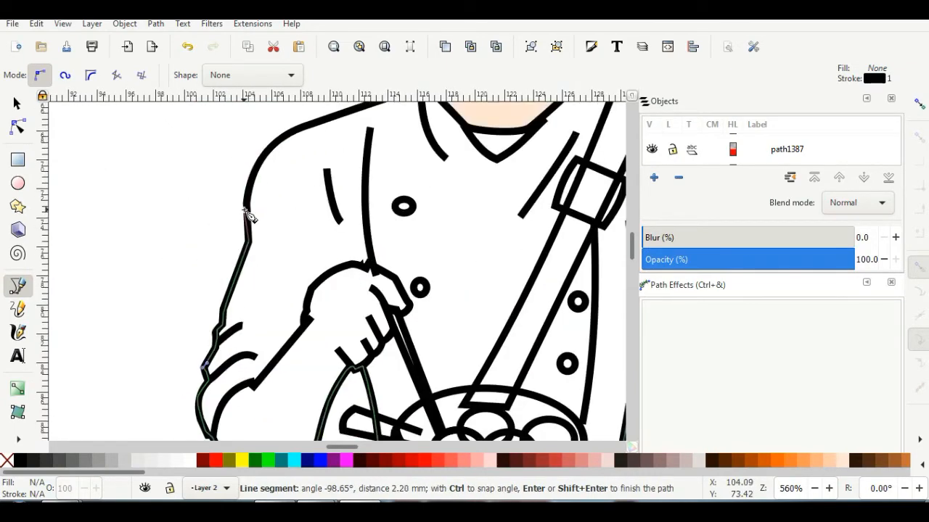
Trace the left upper arm and shoulder up to the neck and close the jacket shape at the right neck point.
left_click(246, 209)
left_click_drag(247, 191, 251, 180)
left_click(272, 143)
left_click(291, 132)
scroll(291, 132, "up", 3)
left_click(318, 204)
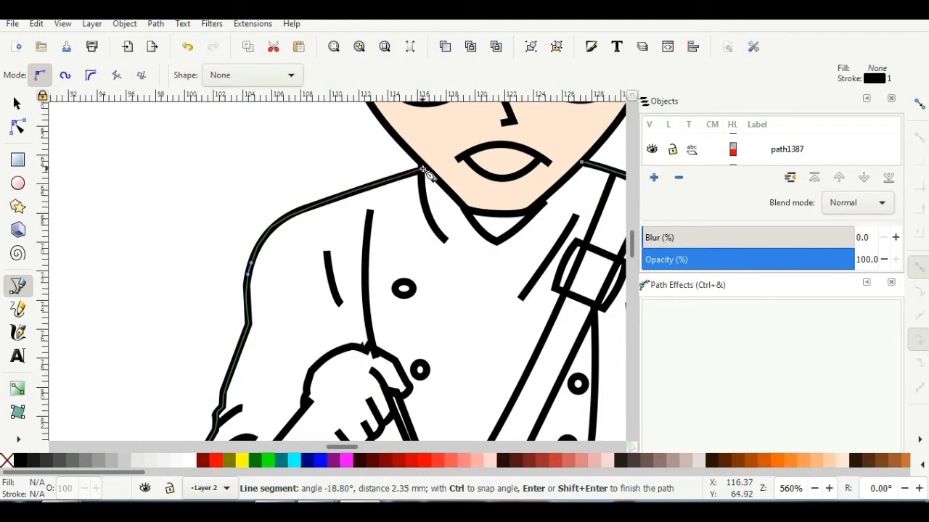
left_click(580, 163)
Remove the jacket shape's stroke, fill it with very light grey and send it to the bottom of the stack.
right_click(40, 494)
left_click(72, 483)
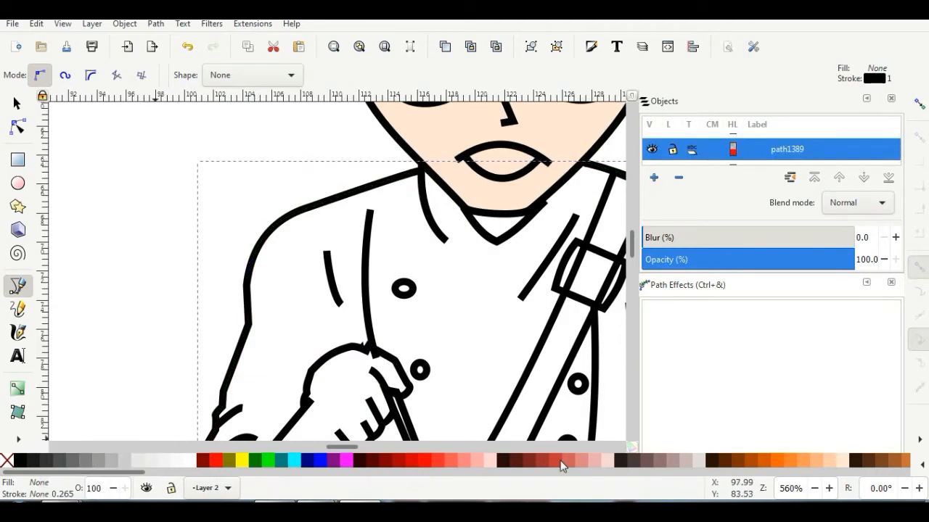
left_click(142, 464)
left_click(165, 465)
left_click(177, 464)
left_click(17, 104)
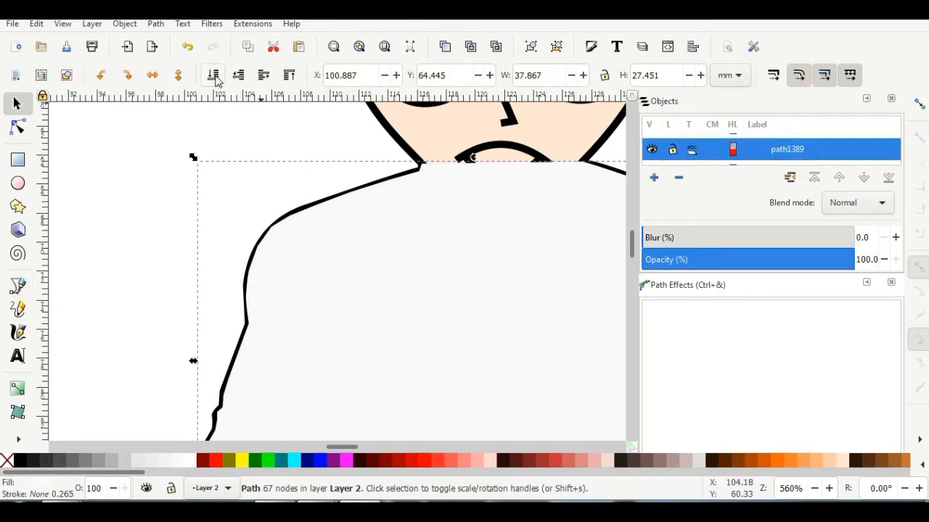
left_click(214, 75)
left_click(290, 141)
Trace the left forearm's upper edge from the rolled cuff, over the back of the hand and around the fingers.
scroll(350, 198, "down", 2)
scroll(359, 210, "down", 1)
scroll(310, 279, "up", 3)
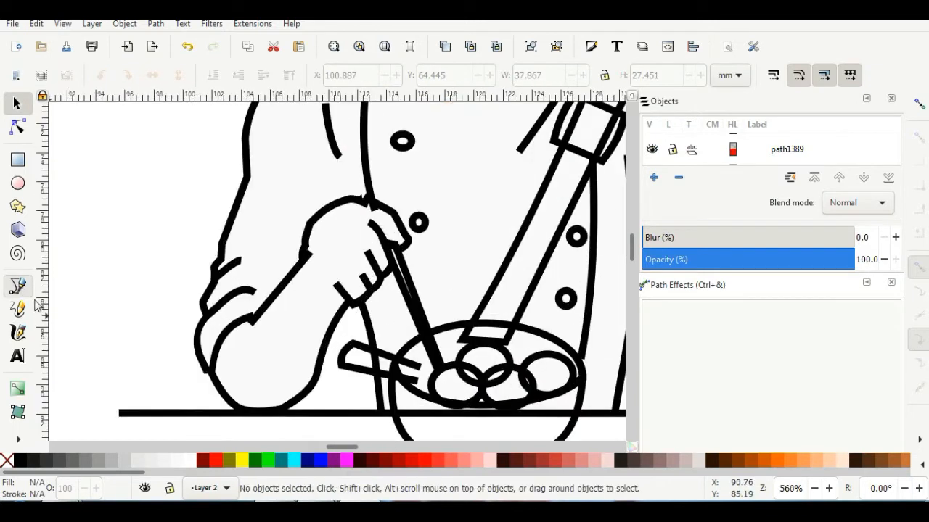
left_click(17, 285)
left_click(248, 317)
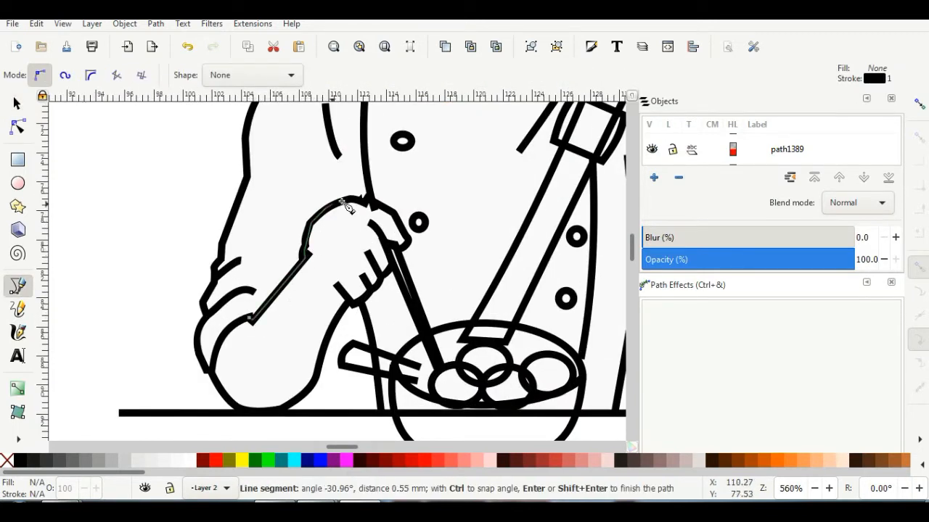
left_click(373, 198)
left_click(394, 213)
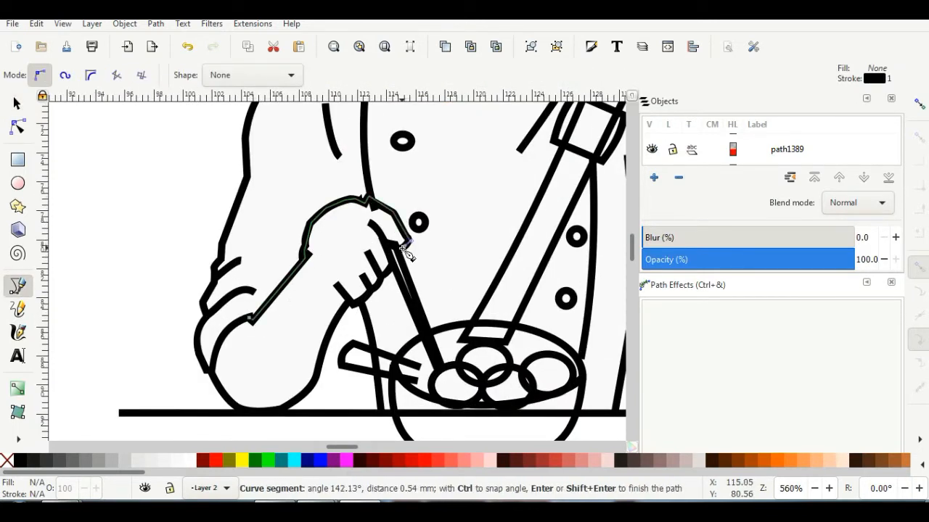
left_click(402, 241)
left_click(387, 243)
left_click(394, 262)
left_click(380, 277)
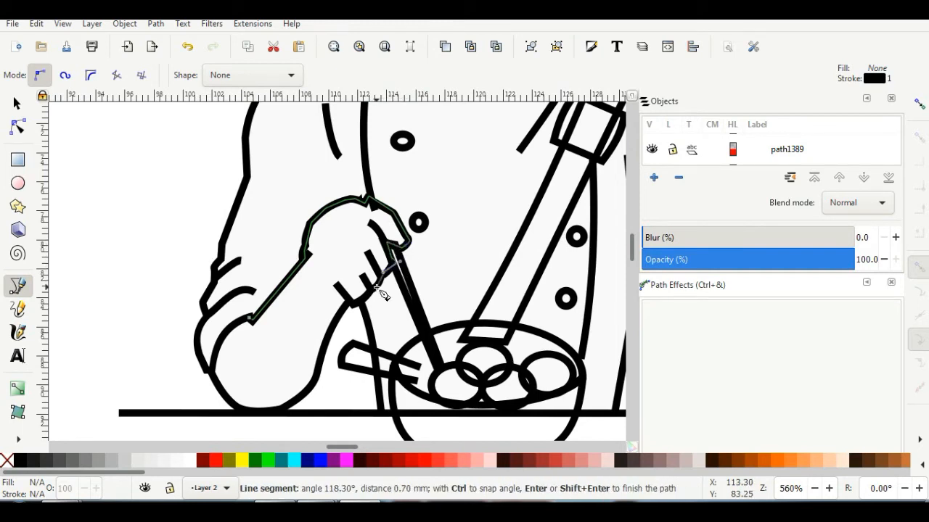
Continue the outline along the forearm's underside and elbow, close it at the cuff and fill it with light peach.
left_click(355, 303)
left_click(349, 301)
left_click_drag(329, 332, 327, 339)
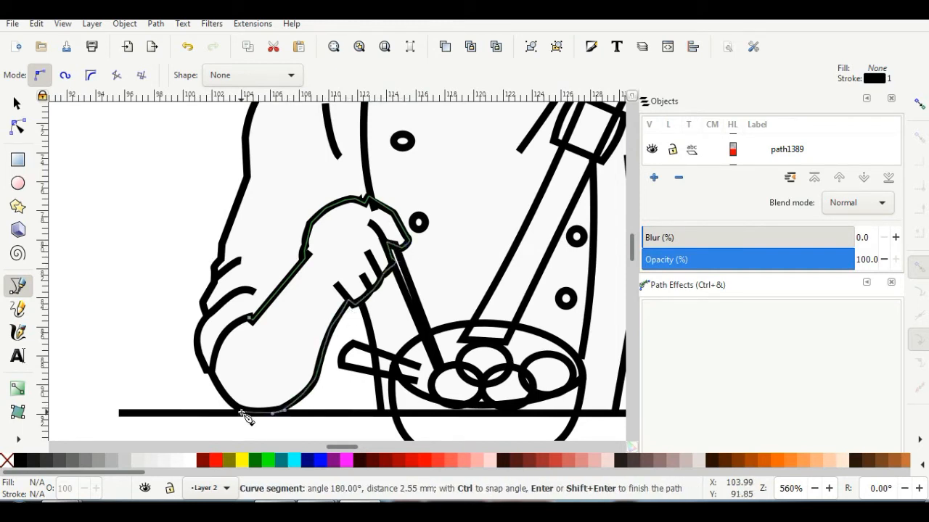
left_click(242, 412)
left_click(213, 370)
left_click(225, 332)
left_click(250, 318)
left_click(840, 461)
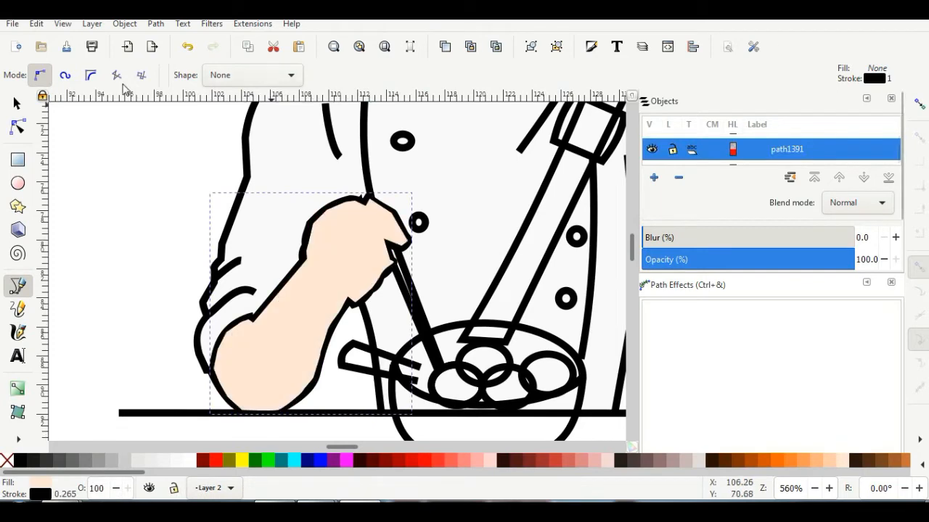
Lower the peach forearm shape in the stacking order behind the black lines of the fingers and hand.
key("s")
left_click(240, 78)
left_click(241, 78)
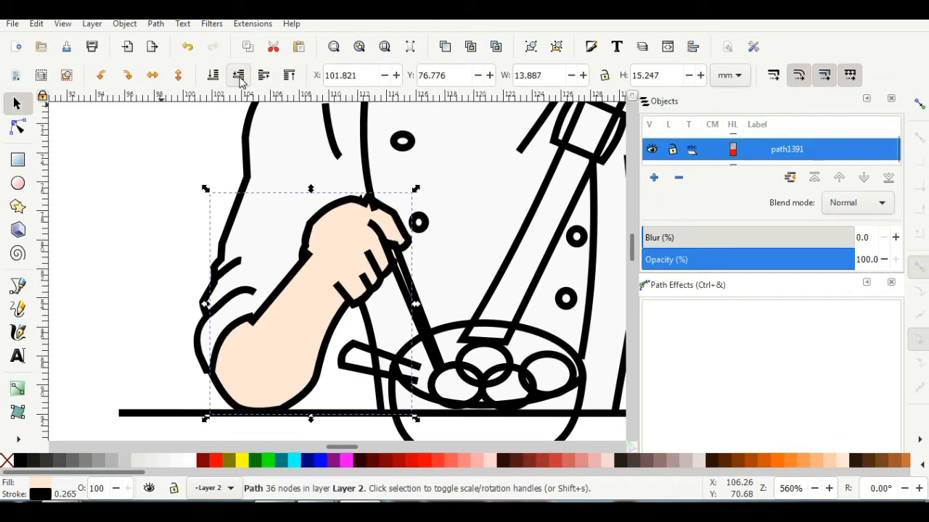
left_click(240, 79)
left_click(260, 77)
Adjust the end nodes of the knuckle line so it meets the back-of-hand outline below the jacket's front edge.
scroll(356, 214, "up", 4)
double_click(347, 190)
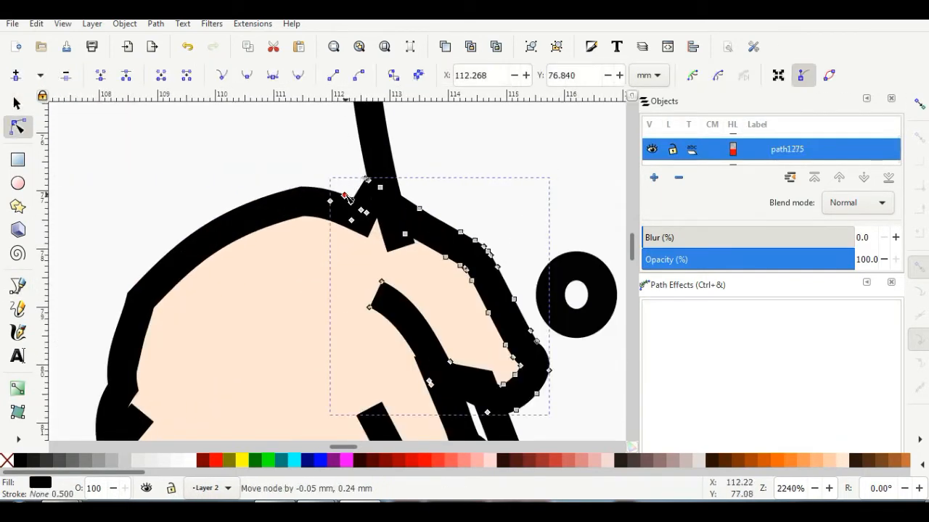
left_click(394, 236)
left_click_drag(386, 252, 386, 230)
left_click(368, 180)
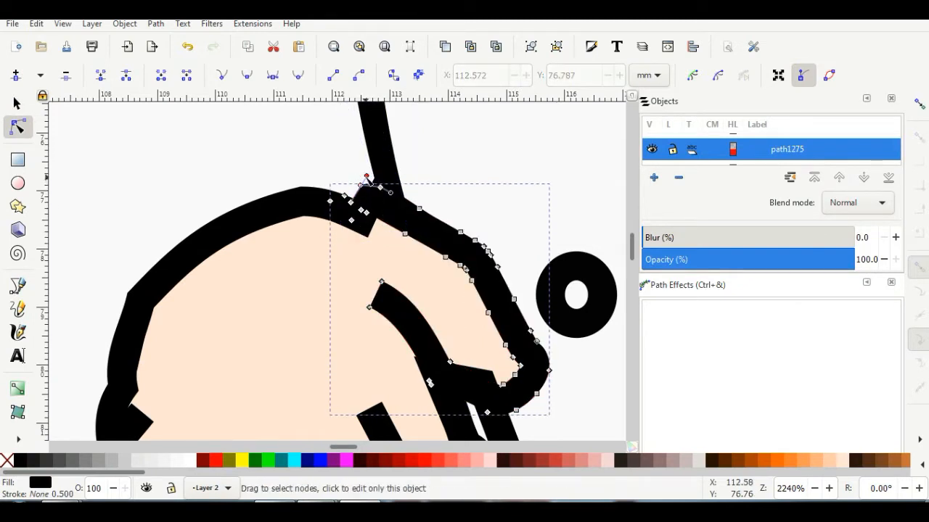
Taper the blunt inner ends of the finger crease lines on the gripping hand into sharp points.
scroll(341, 235, "down", 2)
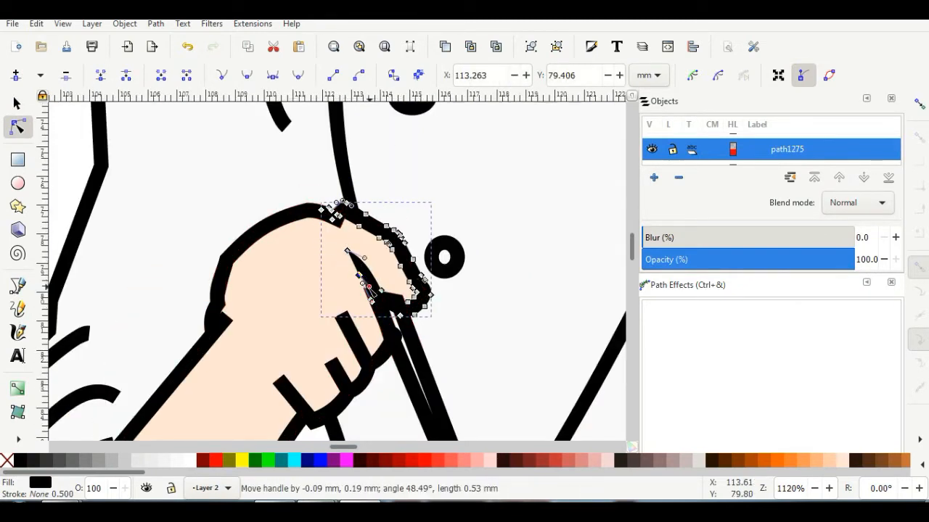
left_click(343, 321)
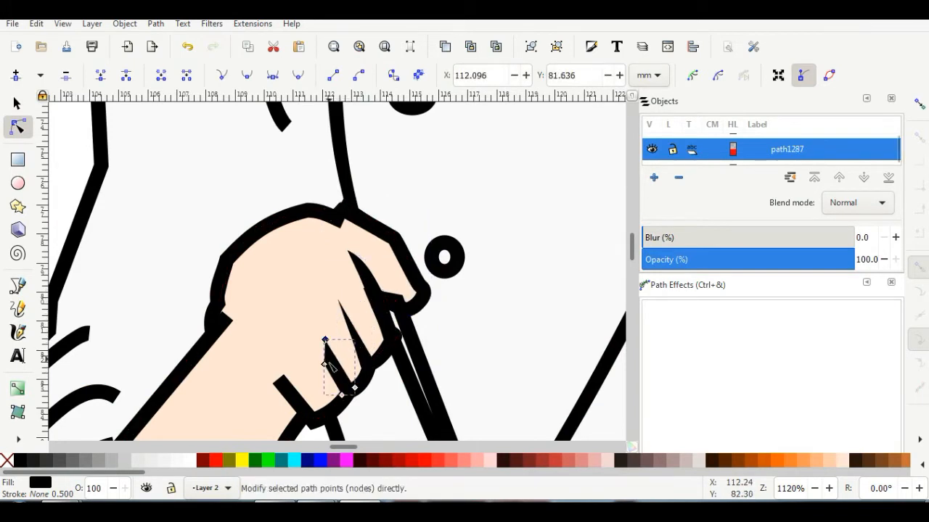
left_click(348, 338)
left_click(283, 376)
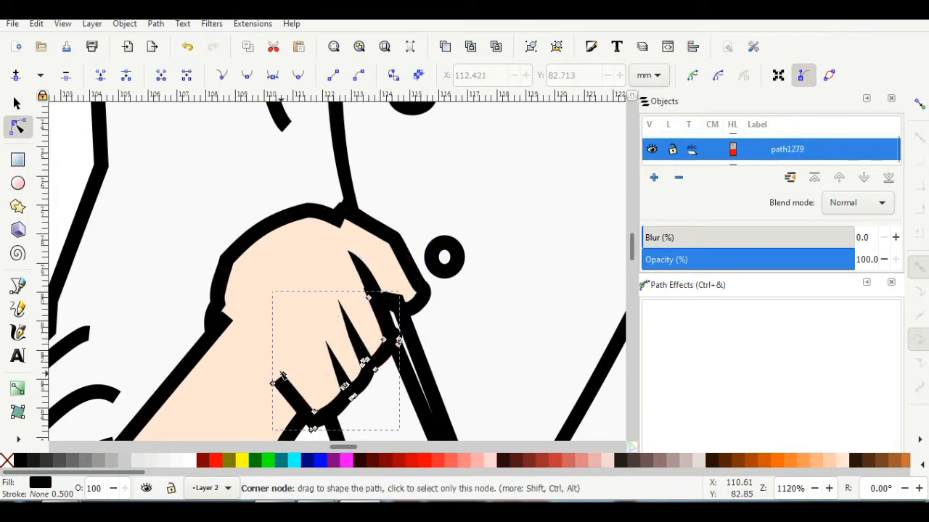
left_click_drag(288, 394, 292, 398)
Move the end nodes of the forearm's upper edge line to taper it at the wrist and at the rolled cuff.
scroll(339, 319, "down", 4)
left_click(223, 209)
left_click(226, 211)
left_click_drag(232, 209, 216, 220)
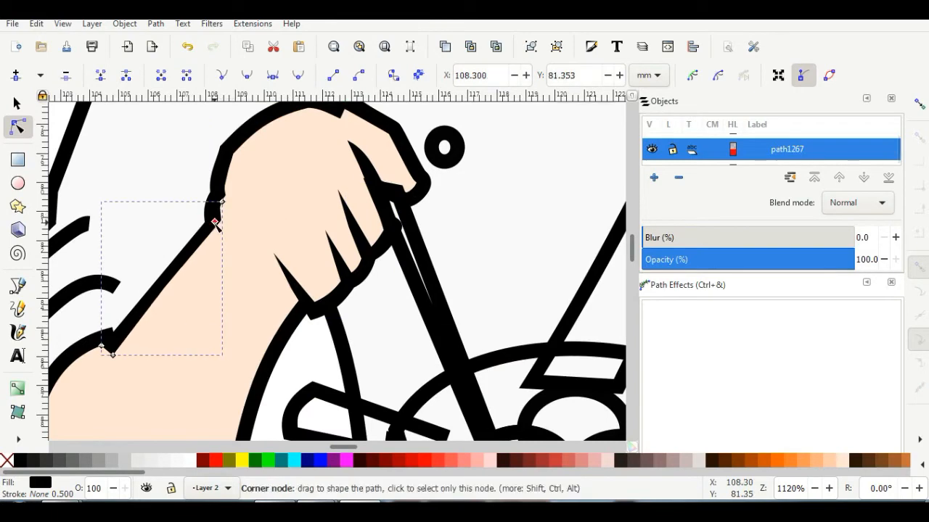
scroll(217, 239, "down", 2)
scroll(157, 300, "up", 4)
left_click_drag(191, 289, 163, 318)
left_click_drag(179, 248, 181, 245)
left_click_drag(158, 329, 147, 336)
scroll(243, 299, "down", 3)
Change the jacket shape's fill to a slightly darker light grey and deselect it.
left_click(18, 105)
scroll(507, 249, "down", 4)
left_click(597, 201)
scroll(597, 201, "up", 1)
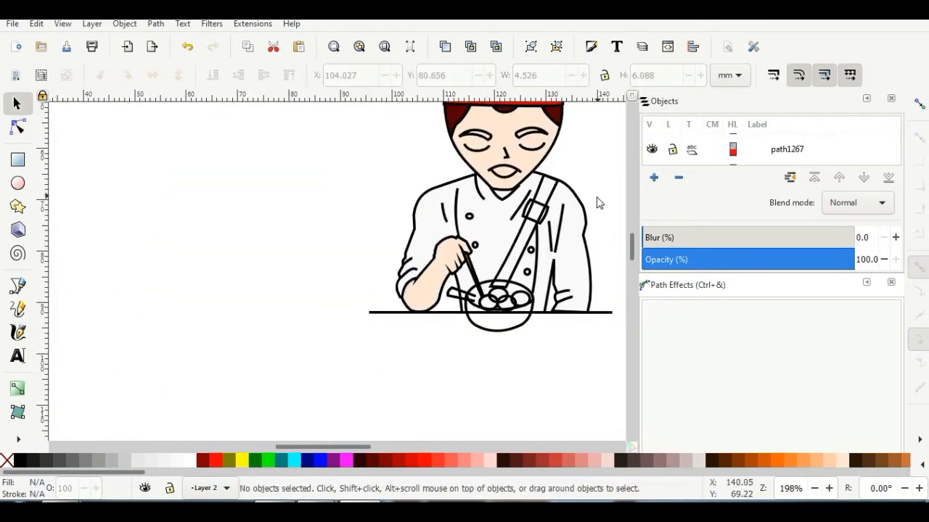
left_click(570, 253)
left_click(136, 462)
left_click(606, 190)
scroll(584, 203, "down", 2)
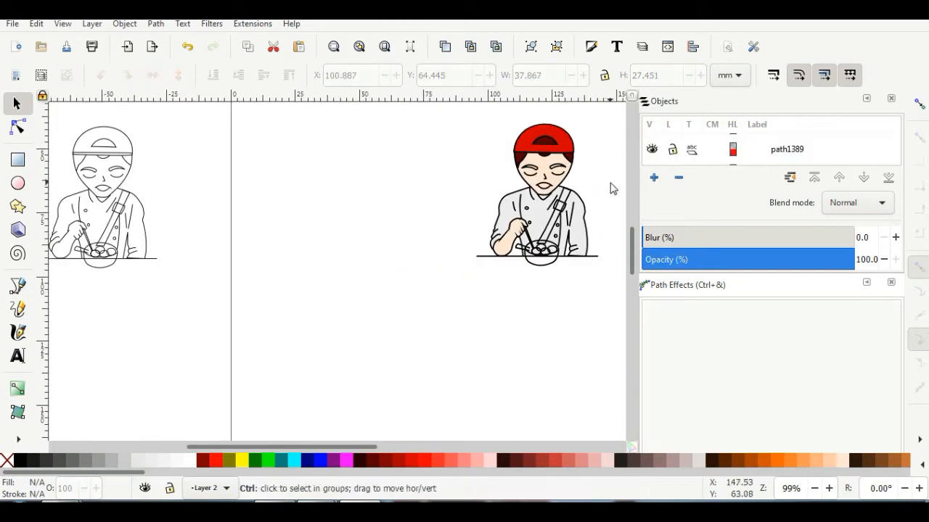
Try to reshape the jacket's front edge line beside the two lower right buttons and undo the change.
scroll(611, 188, "up", 2)
scroll(499, 344, "up", 2)
scroll(534, 320, "up", 1)
double_click(512, 240)
key("ctrl+a")
scroll(516, 275, "up", 6)
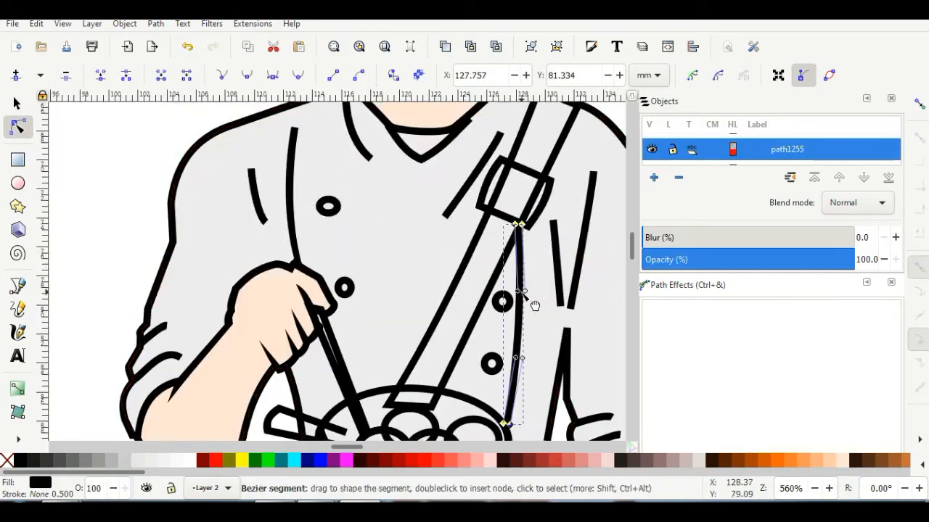
scroll(525, 296, "down", 4)
scroll(526, 294, "up", 3)
left_click_drag(482, 372, 482, 376)
key("ctrl+z")
scroll(517, 263, "down", 4)
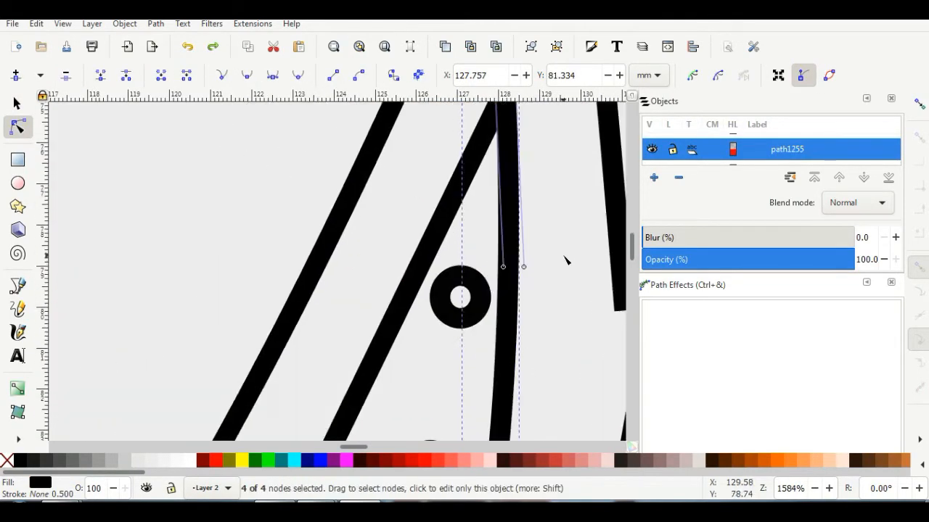
key("Escape")
Trace the bowl from the right end of its rim around the base to the left end and onto the front rim.
scroll(537, 403, "up", 2)
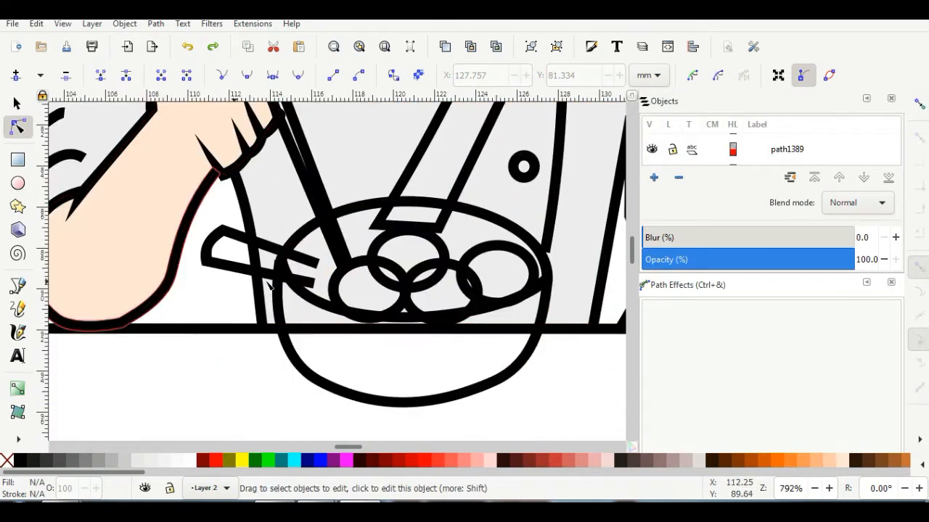
key("b")
left_click(548, 284)
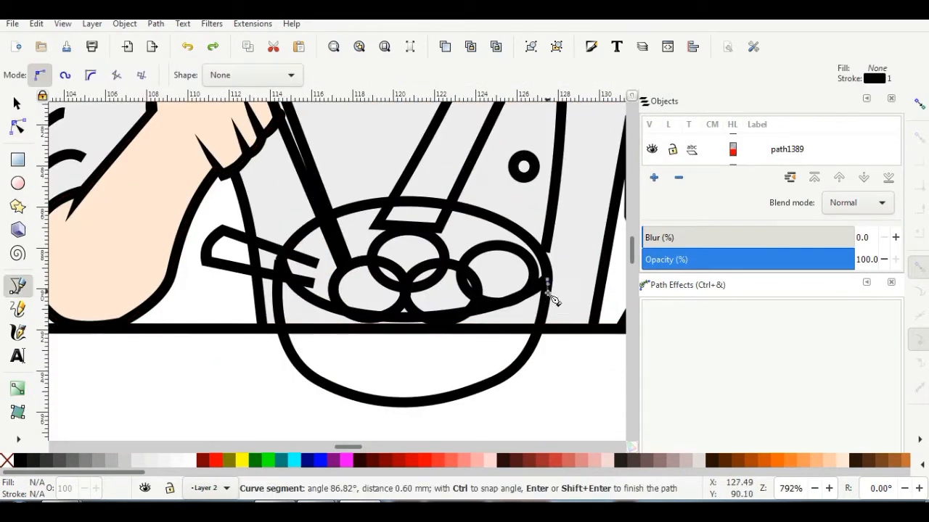
left_click(421, 401)
left_click(380, 401)
left_click(316, 379)
left_click(294, 354)
left_click(282, 327)
left_click(277, 293)
left_click(279, 258)
left_click(314, 298)
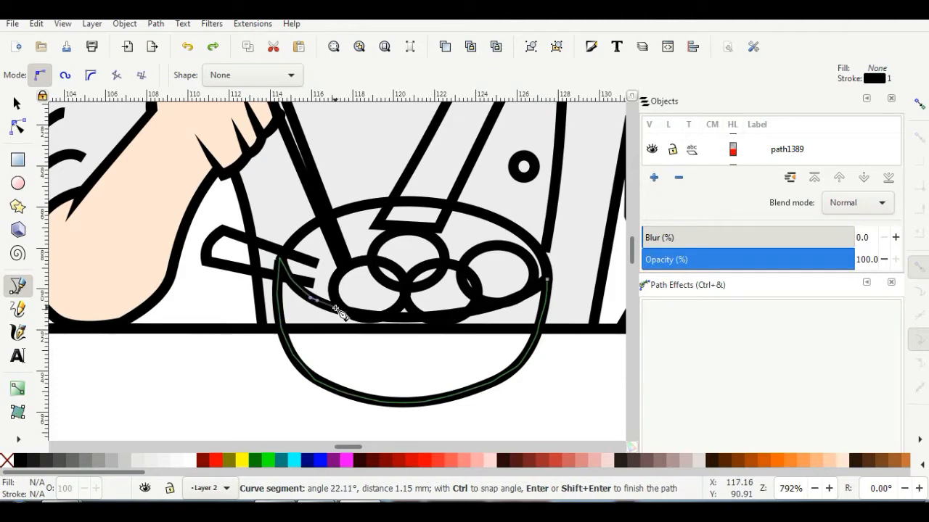
Close the traced shape over the bowl's body, fill it dark green and lower it behind the outlines.
left_click(413, 322)
left_click(482, 315)
left_click(548, 281)
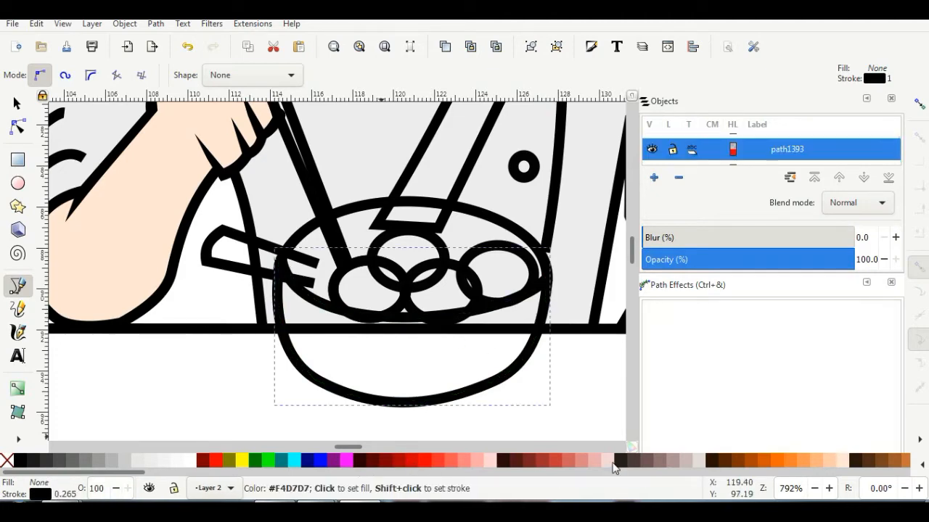
left_click(255, 464)
key("s")
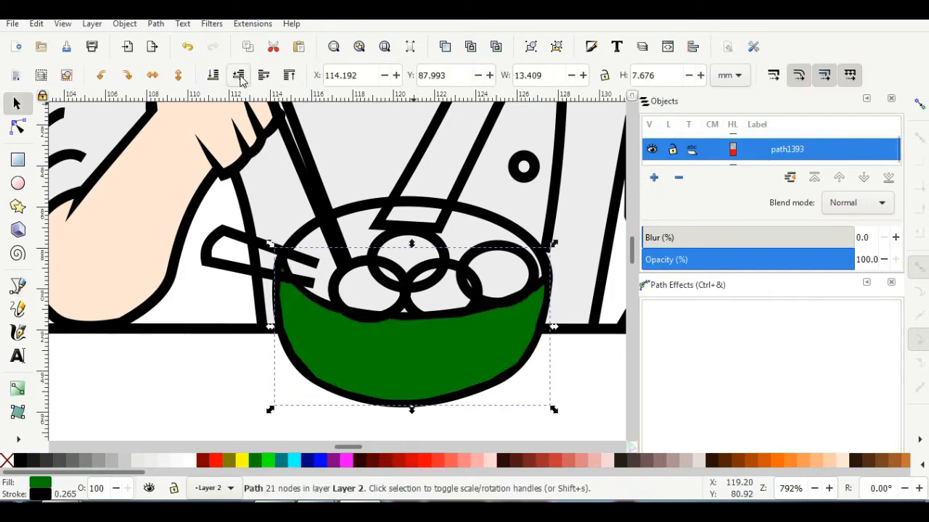
left_click(239, 75)
Lower the left food ball's outline in the stacking order and tidy the outlines along the bowl's rim.
left_click(358, 281)
left_click(238, 76)
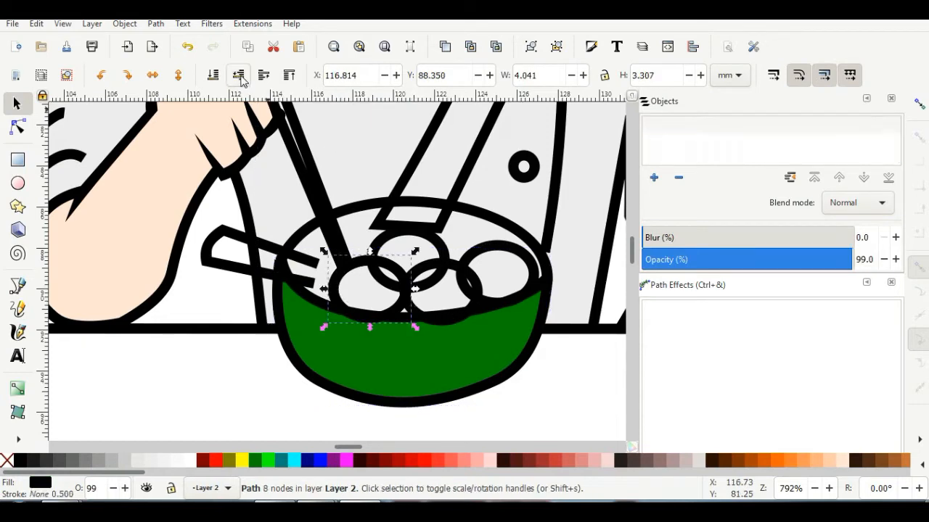
left_click(351, 262)
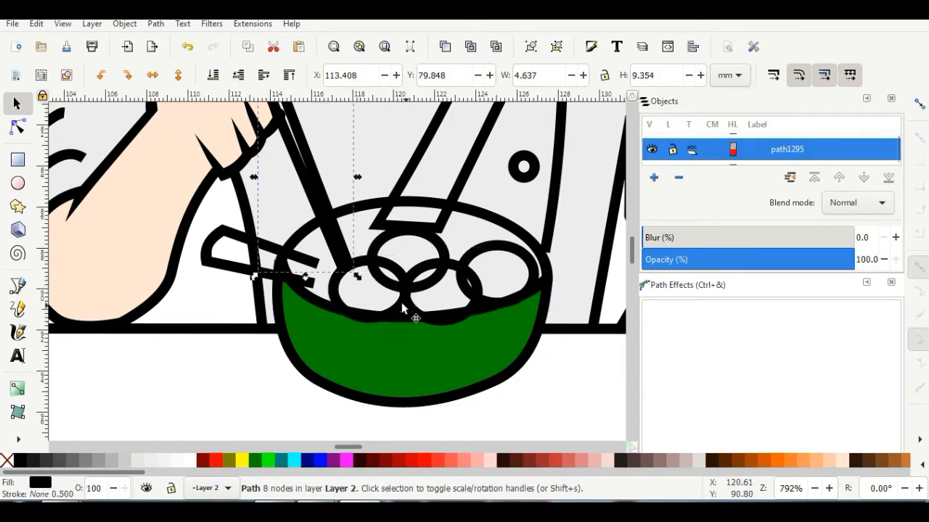
left_click(411, 315)
key("n")
left_click(236, 373)
scroll(499, 230, "down", 1)
scroll(578, 302, "down", 4)
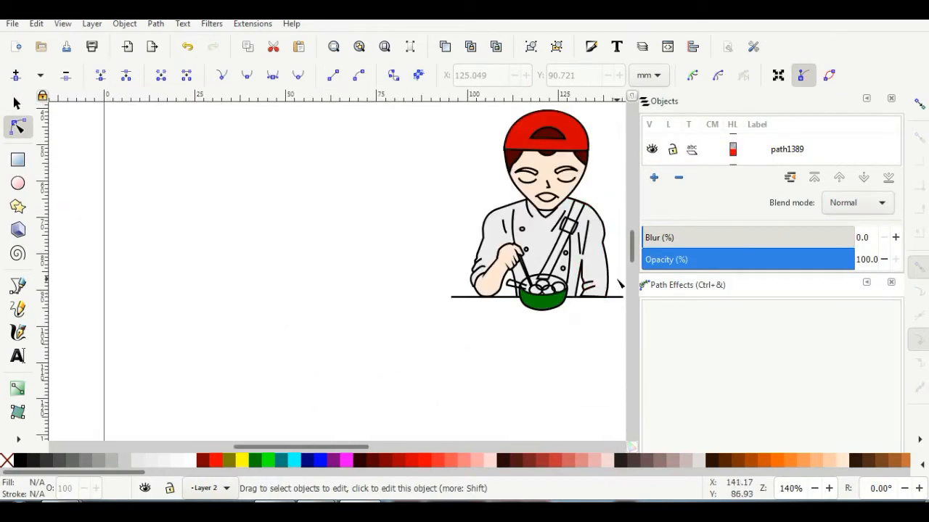
scroll(436, 301, "up", 5)
left_click(367, 227)
key("s")
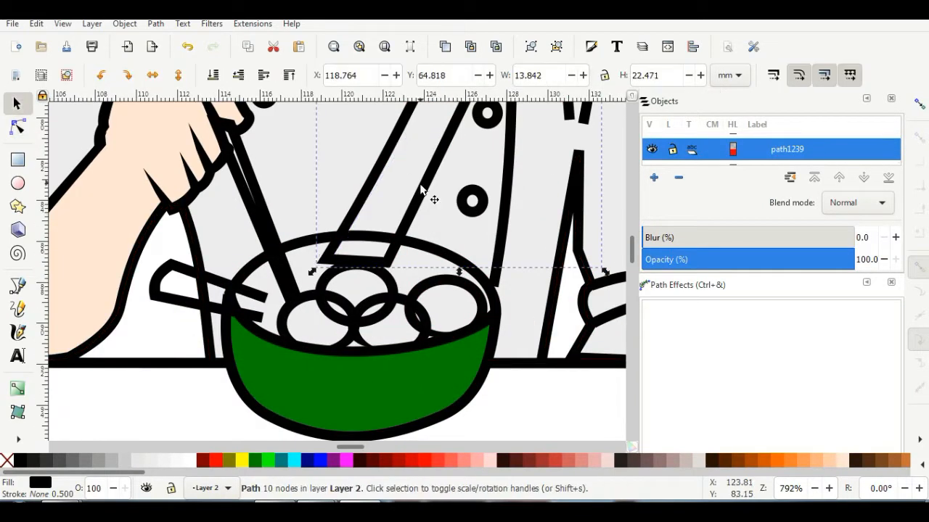
left_click(18, 127)
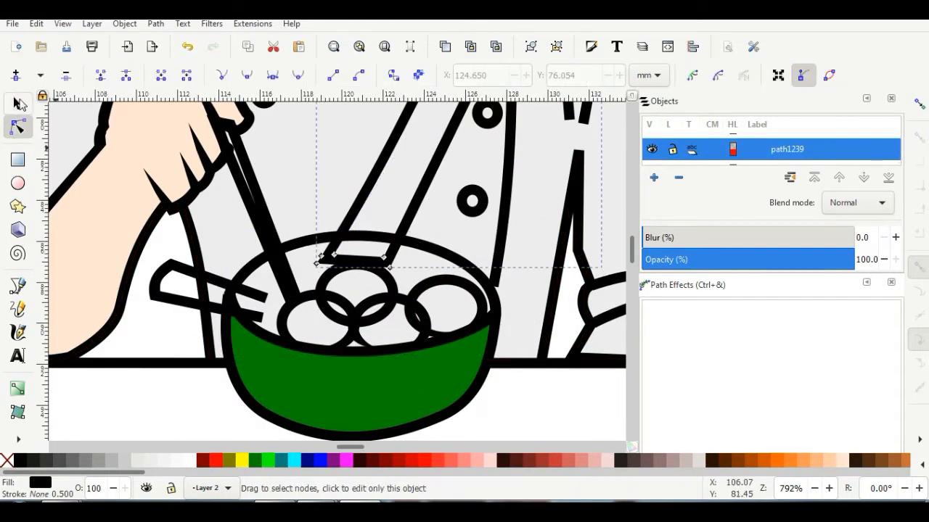
left_click(18, 104)
Trace a closed shape about 13.4 × 6 mm around the bowl's opening, following its rim, with the Pen tool.
scroll(477, 294, "down", 2)
scroll(441, 272, "up", 3)
left_click(17, 286)
left_click(574, 364)
left_click_drag(548, 306, 538, 298)
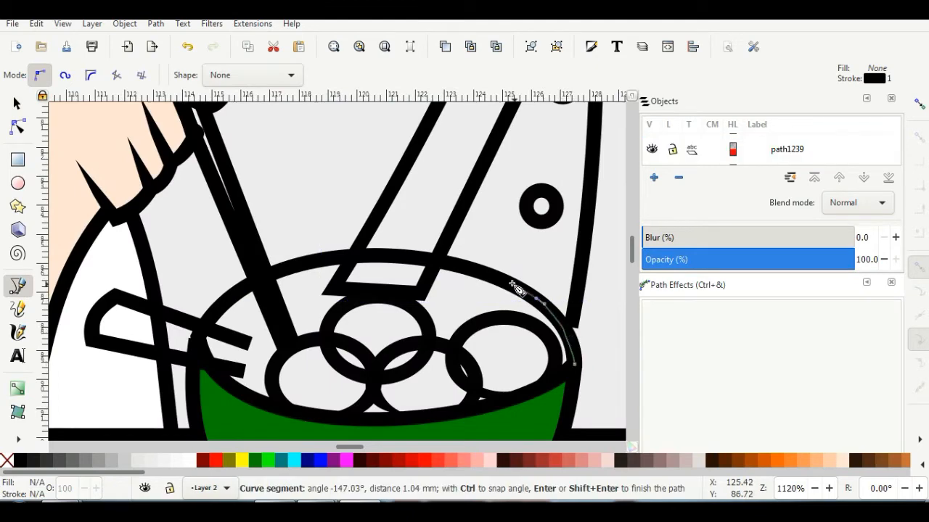
left_click_drag(466, 266, 456, 262)
left_click_drag(361, 255, 344, 256)
left_click_drag(299, 262, 289, 267)
left_click_drag(238, 293, 230, 300)
left_click_drag(197, 344, 224, 385)
left_click_drag(255, 404, 264, 407)
left_click_drag(309, 419, 317, 420)
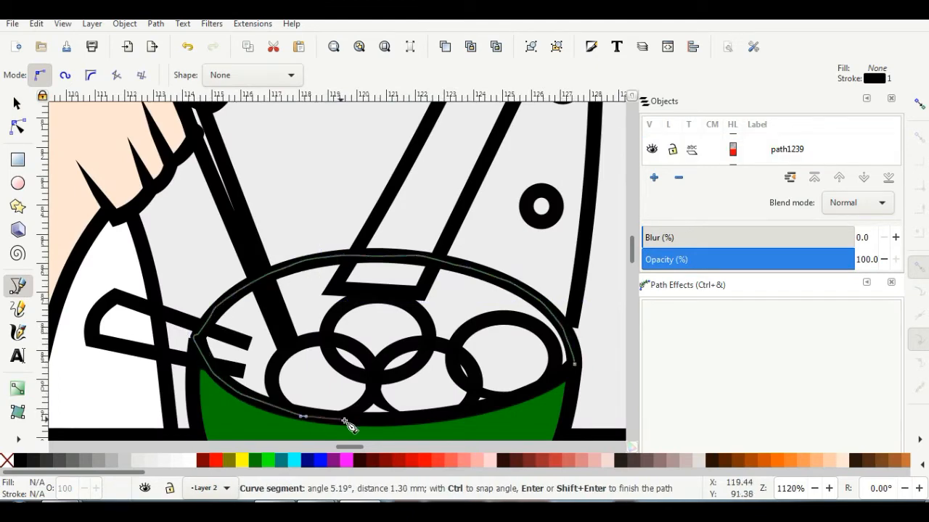
left_click(406, 421)
left_click(458, 413)
left_click(534, 393)
left_click(574, 364)
Fill the bowl opening with light orange-brown and lower it beneath the food and utensil outlines but above the strap's end.
left_click(17, 104)
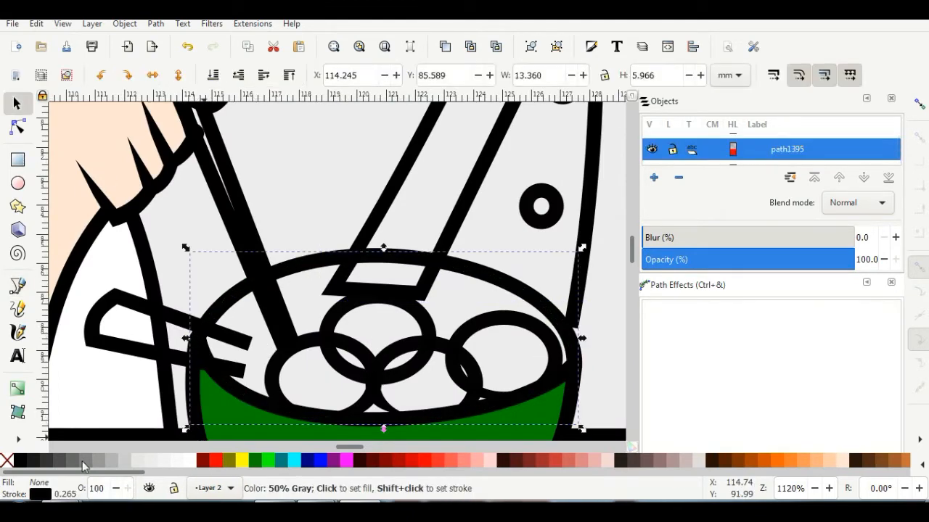
left_click_drag(140, 473, 238, 496)
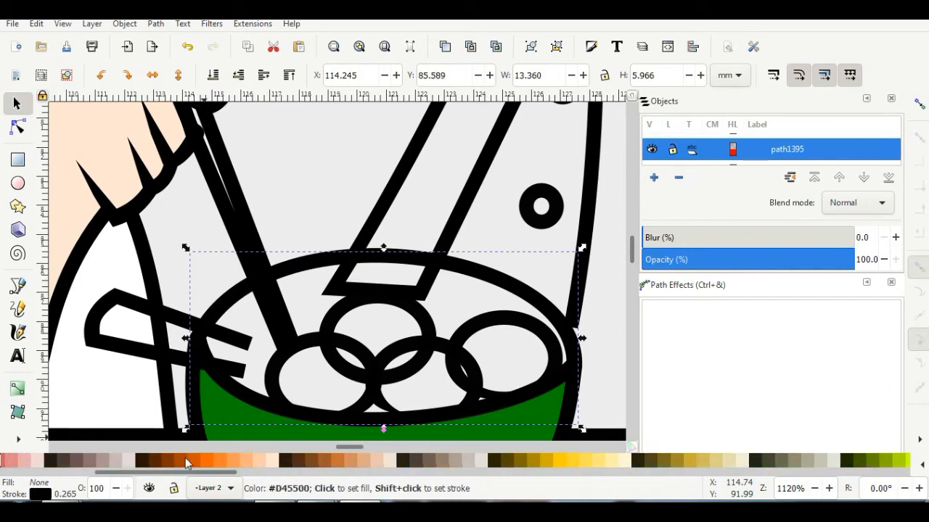
left_click(182, 460)
left_click(322, 463)
left_click(348, 462)
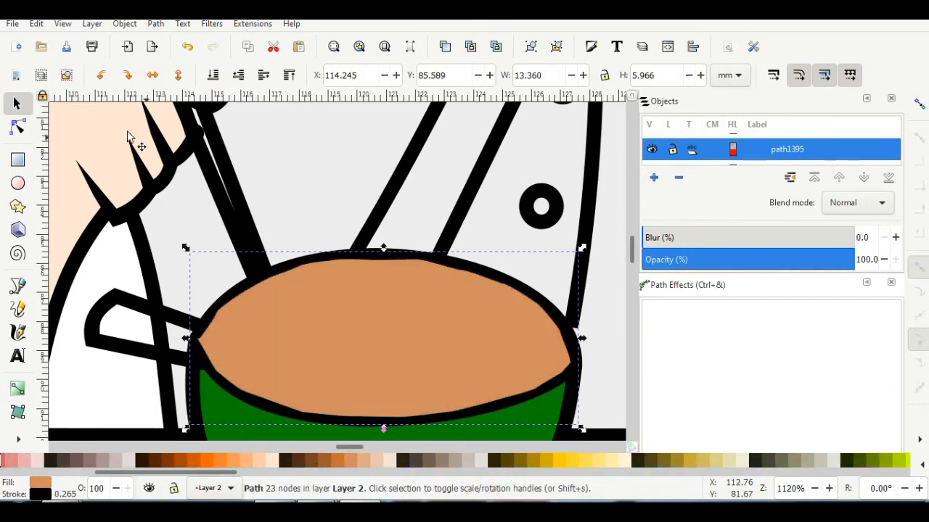
left_click(238, 75)
left_click(239, 75)
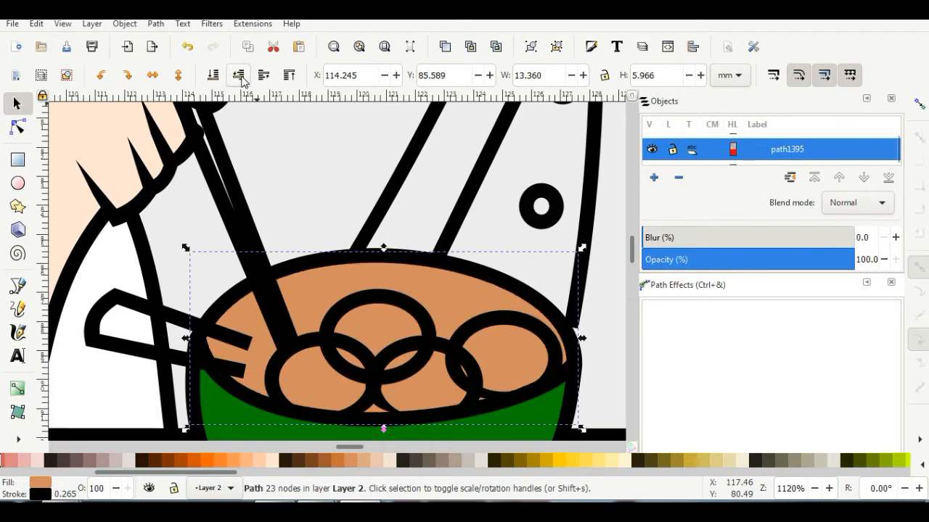
left_click(243, 80)
left_click(260, 77)
Reshape the lower edge of the front middle food ball by adjusting its nodes at the bowl's rim.
double_click(381, 409)
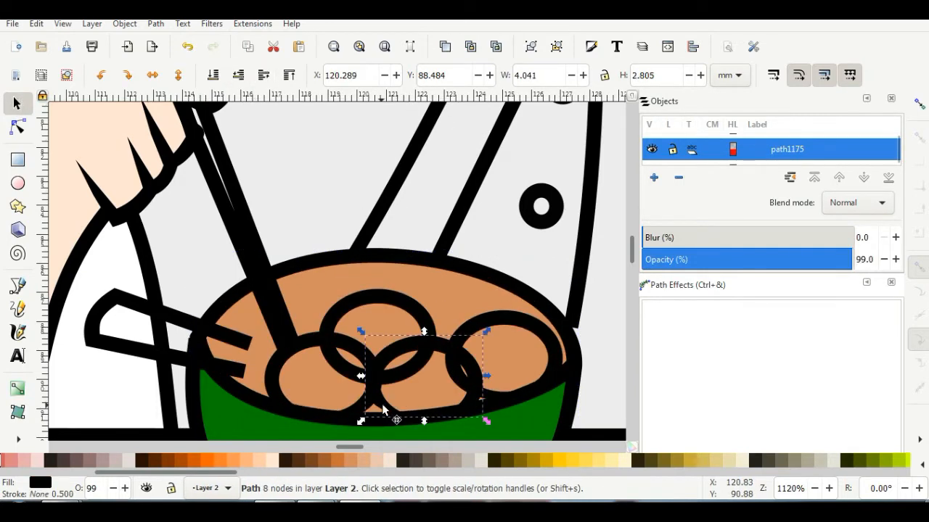
left_click_drag(365, 383, 365, 386)
left_click_drag(393, 416, 383, 422)
left_click(17, 103)
scroll(424, 245, "down", 3)
left_click(485, 332)
Trace a closed shape about 5.4 × 2.6 mm over the spoon handle with the Pen tool.
scroll(418, 267, "up", 2)
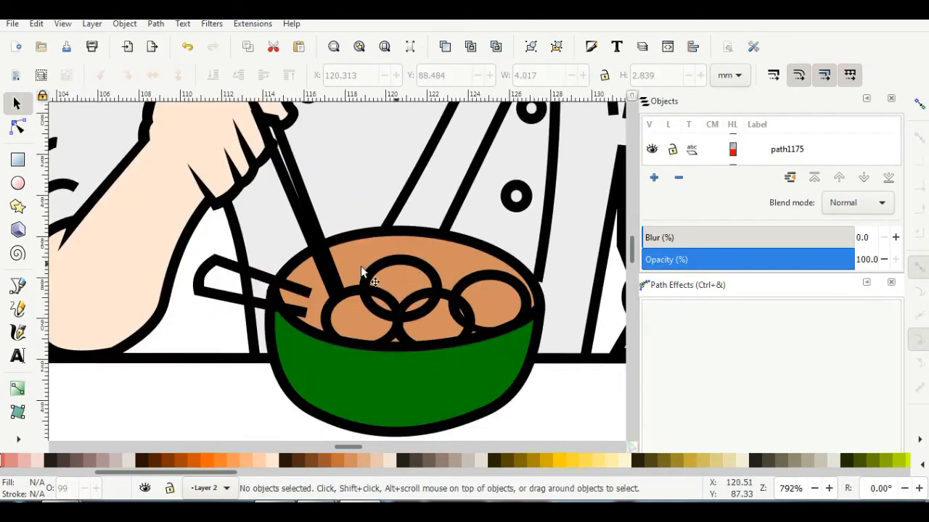
left_click(18, 287)
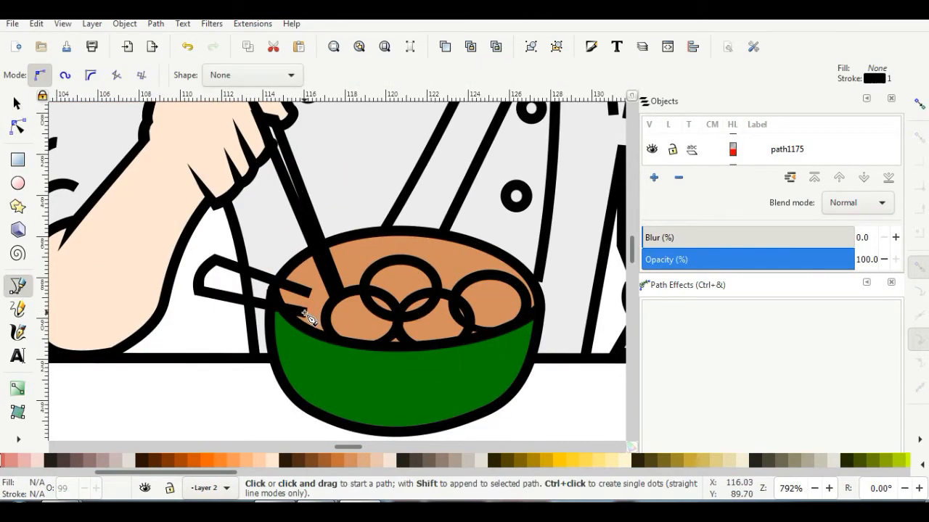
left_click(304, 313)
left_click(197, 292)
left_click_drag(219, 259, 224, 262)
left_click(309, 294)
left_click(307, 312)
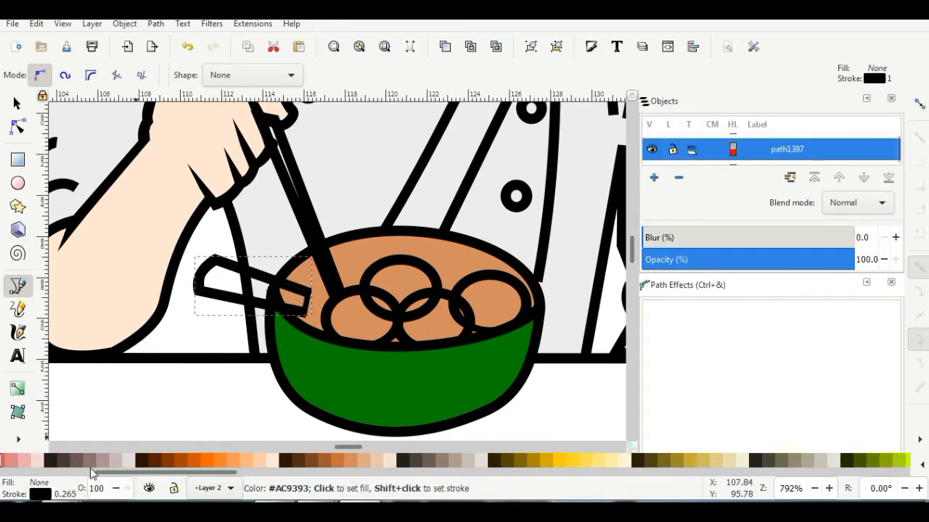
Color the spoon handle pale pinkish gray without a stroke and place the jacket's vertical line behind it.
right_click(42, 495)
left_click(65, 488)
left_click_drag(212, 473, 192, 475)
left_click(244, 461)
left_click(16, 105)
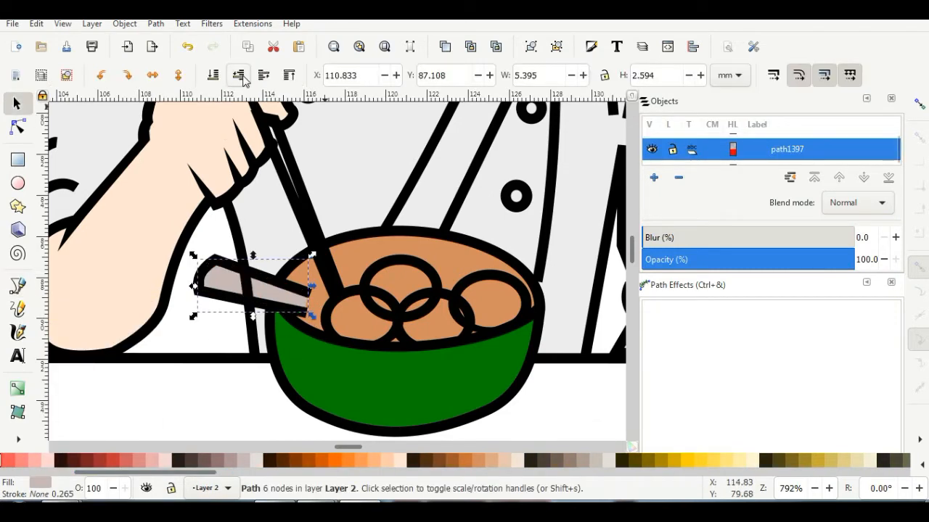
left_click(244, 244)
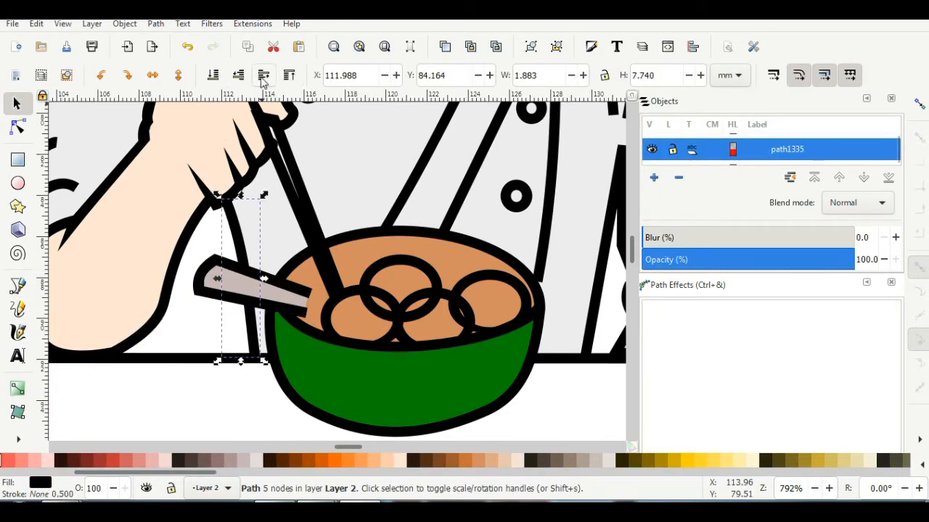
left_click(210, 394)
Extend the end nodes of the spoon's outline and fill into the bowl toward the left food ball.
double_click(300, 313)
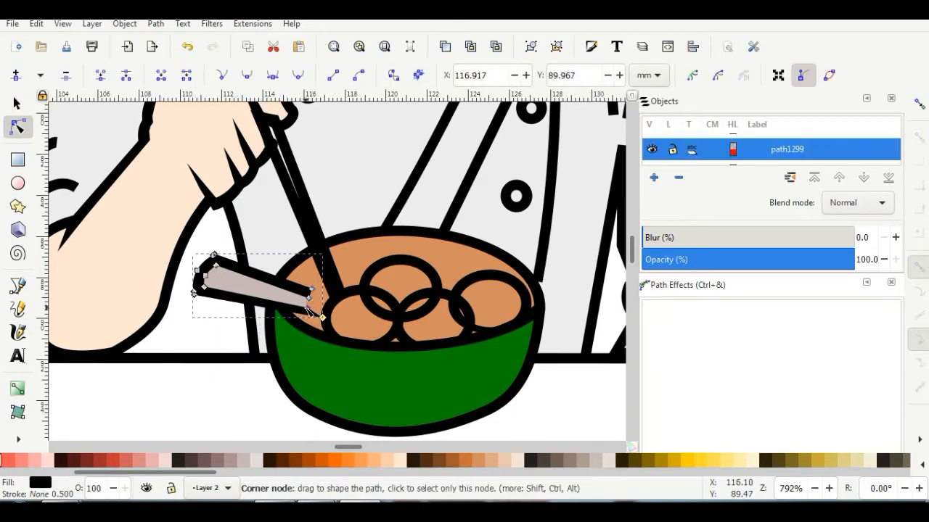
key("s")
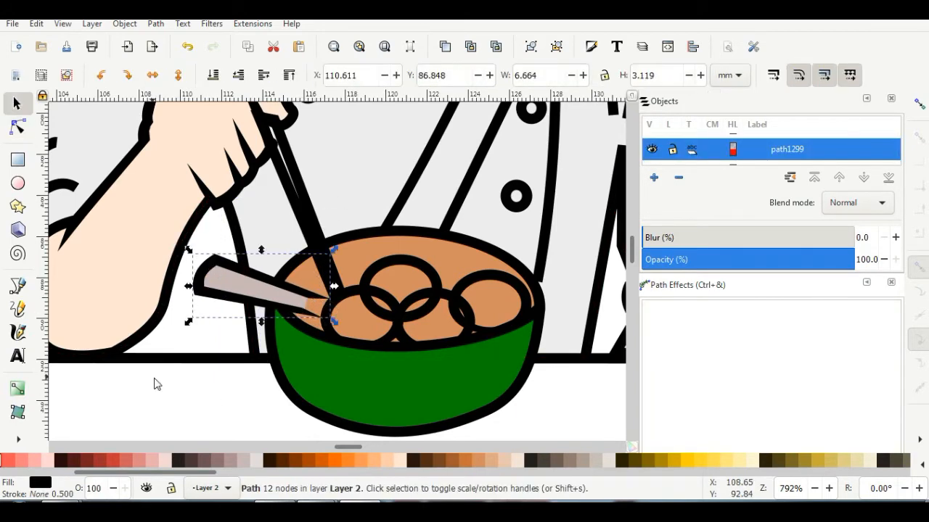
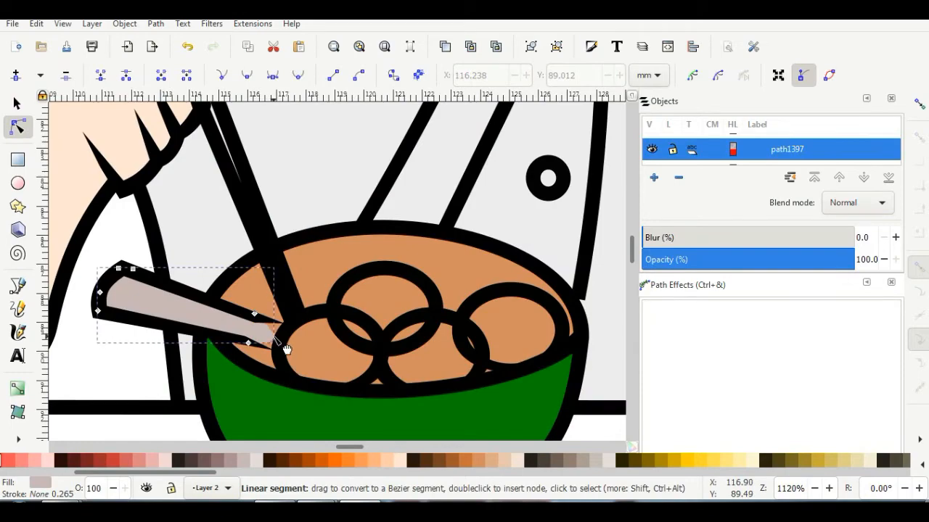
left_click(17, 104)
scroll(334, 289, "down", 1)
left_click(549, 418)
Trace a closed shape about 12.8 × 21.1 mm along the shoulder strap, from the shoulder down to the bowl.
scroll(569, 359, "down", 4)
scroll(622, 265, "up", 1)
scroll(493, 226, "down", 2)
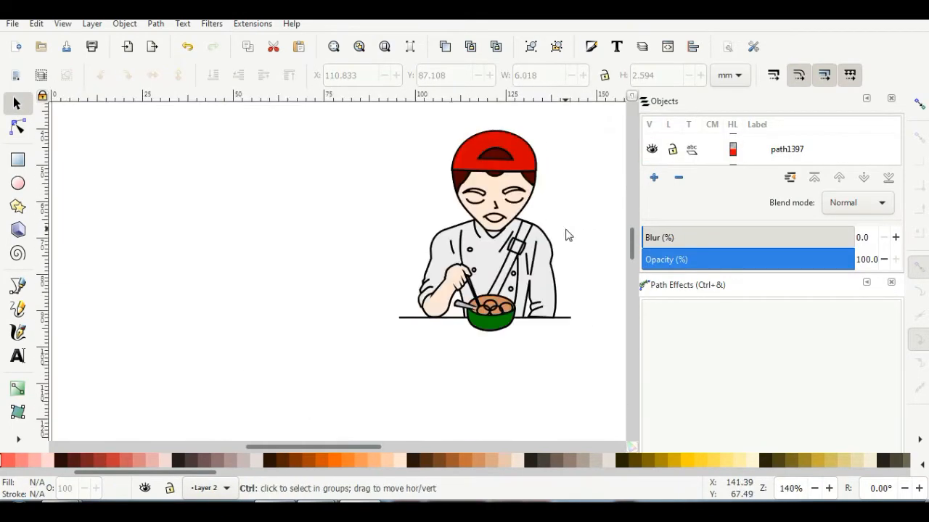
scroll(539, 256, "up", 4)
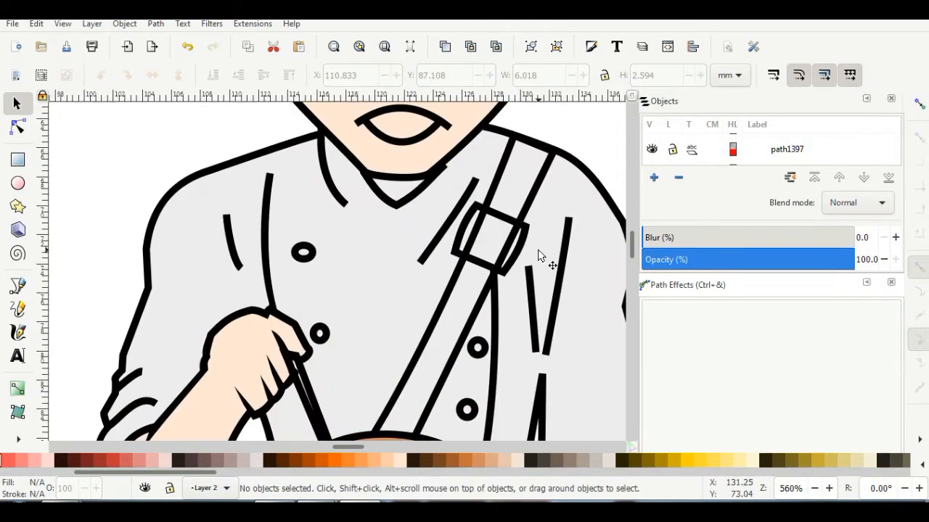
left_click(19, 289)
left_click(513, 135)
left_click(431, 326)
left_click(374, 434)
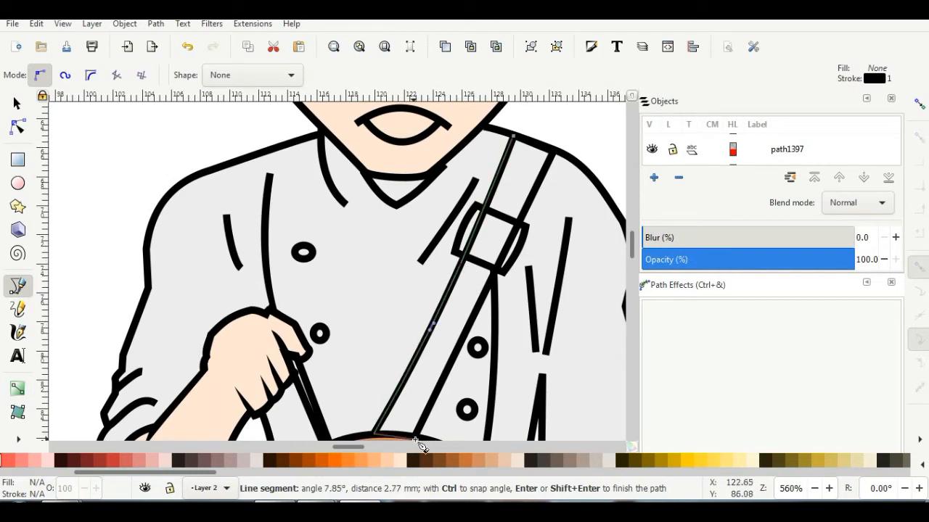
left_click(415, 438)
left_click(552, 152)
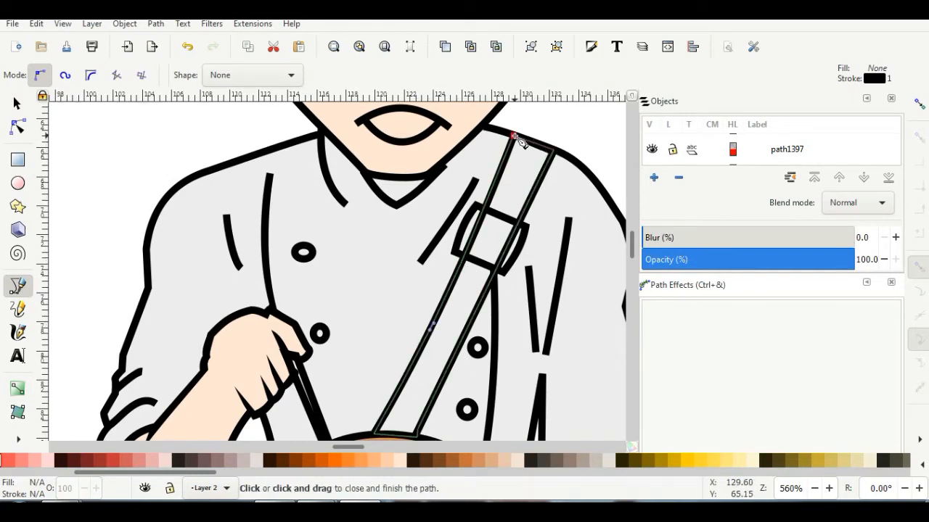
left_click(512, 135)
Fill the strap with 80% Gray and lower it behind the buckle's outline.
left_click_drag(186, 473, 102, 475)
left_click(58, 460)
left_click(46, 461)
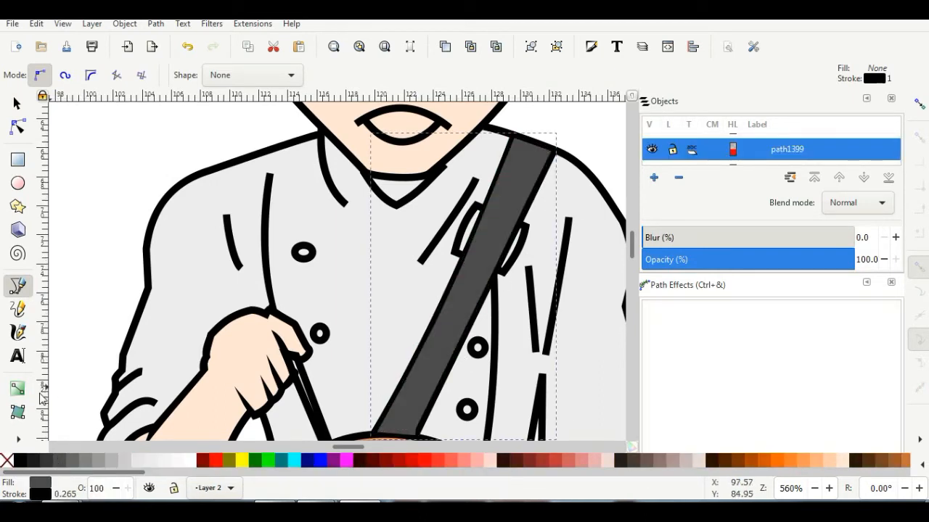
key("s")
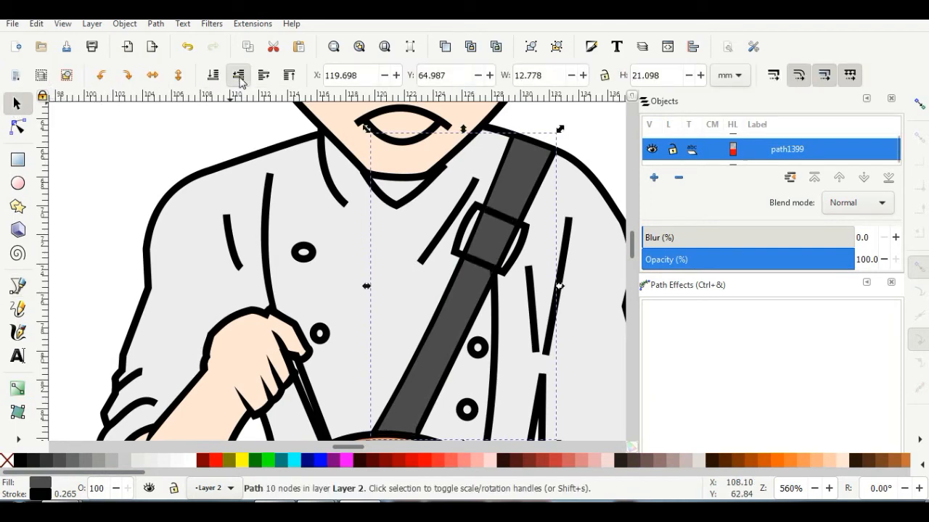
Trace a closed shape about 5.3 × 5.1 mm around the strap's buckle with the Pen tool.
left_click(24, 283)
scroll(512, 224, "up", 2)
left_click(438, 189)
left_click(541, 231)
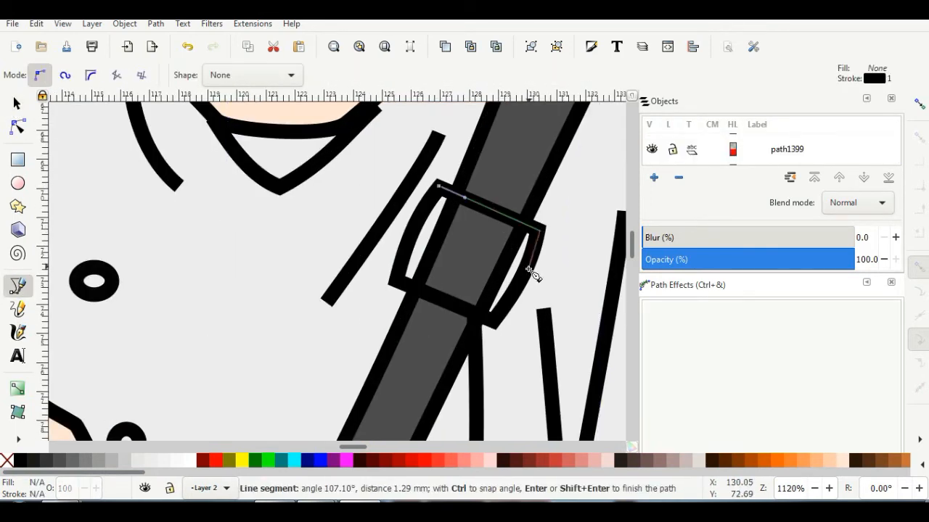
left_click(528, 268)
left_click(495, 323)
left_click(396, 281)
left_click(403, 248)
left_click(438, 189)
Fill the buckle with 80% Gray and lower it behind its outline.
left_click(47, 461)
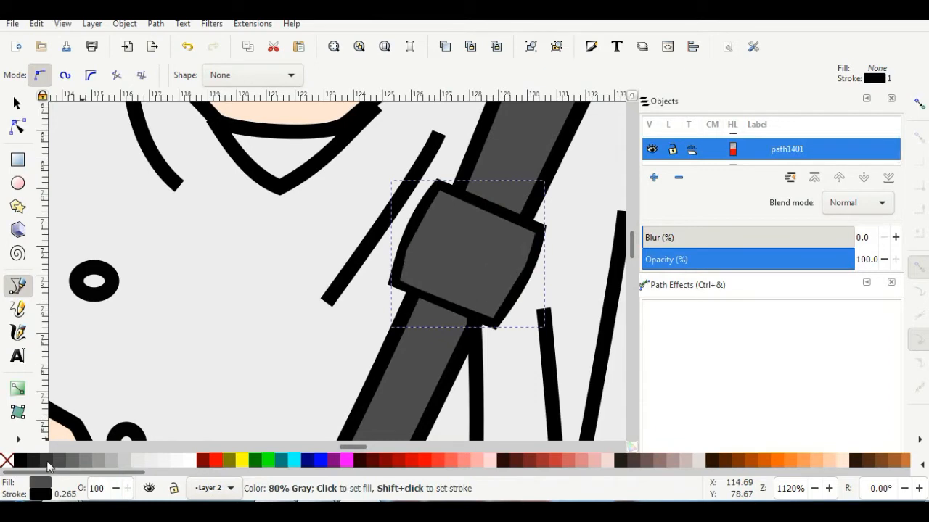
left_click(16, 103)
left_click(241, 76)
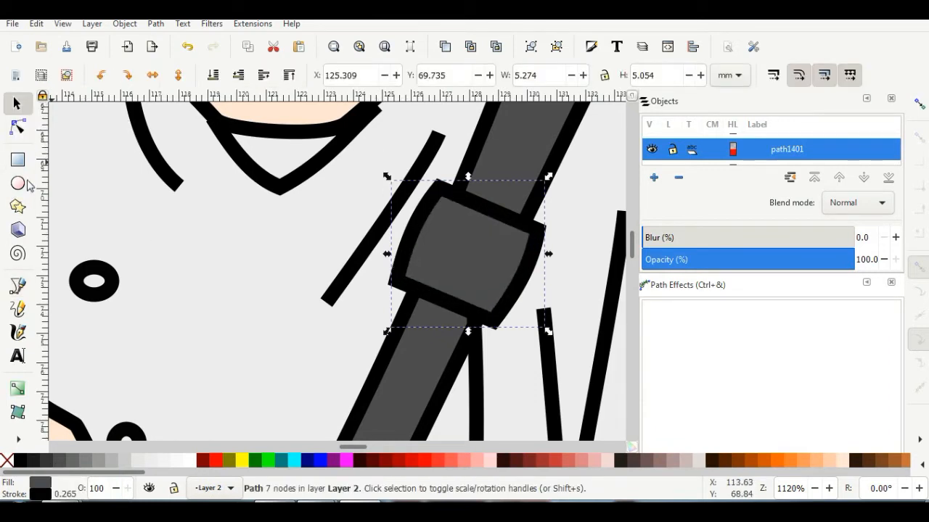
Trace a closed highlight shape along the buckle's left and bottom edges with the Pen tool.
left_click(18, 285)
left_click(453, 200)
left_click_drag(423, 261, 407, 244)
left_click(507, 295)
left_click(494, 318)
left_click(396, 282)
left_click(449, 203)
Fill the buckle highlight with a lighter gray, remove its stroke and set it behind the buckle's outline.
left_click(71, 460)
right_click(37, 494)
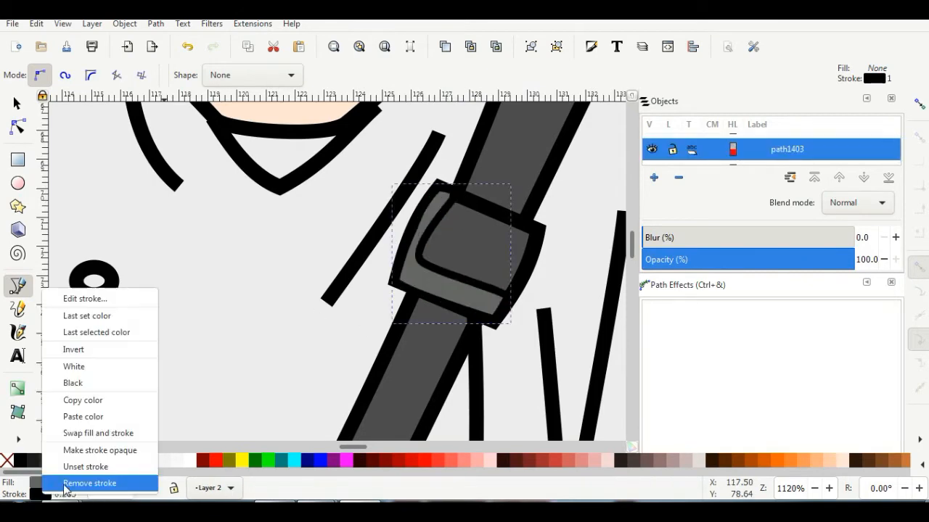
left_click(72, 484)
key("s")
Refine the inner curve of the buckle highlight by moving its nodes.
key("n")
left_click_drag(420, 260, 428, 265)
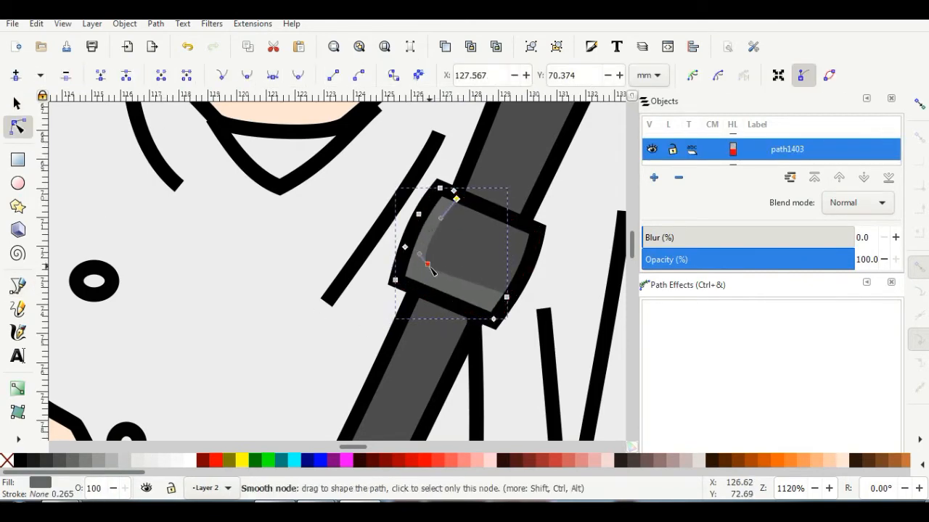
scroll(508, 250, "down", 3)
key("s")
key("Escape")
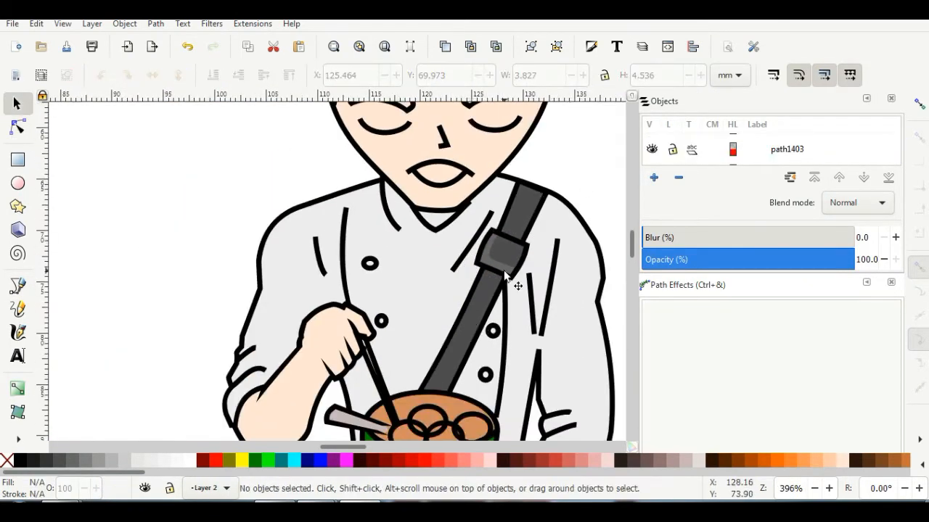
Trace a long narrow highlight shape along the strap's right edge, from the bowl up to the shoulder, with the Pen tool.
left_click(17, 287)
left_click(540, 190)
scroll(493, 375, "up", 2)
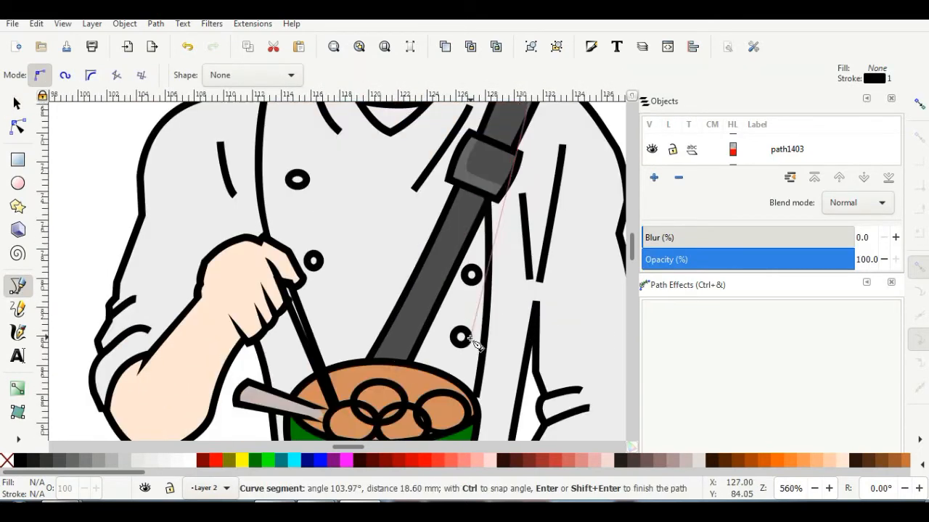
left_click_drag(409, 334, 406, 342)
left_click(416, 343)
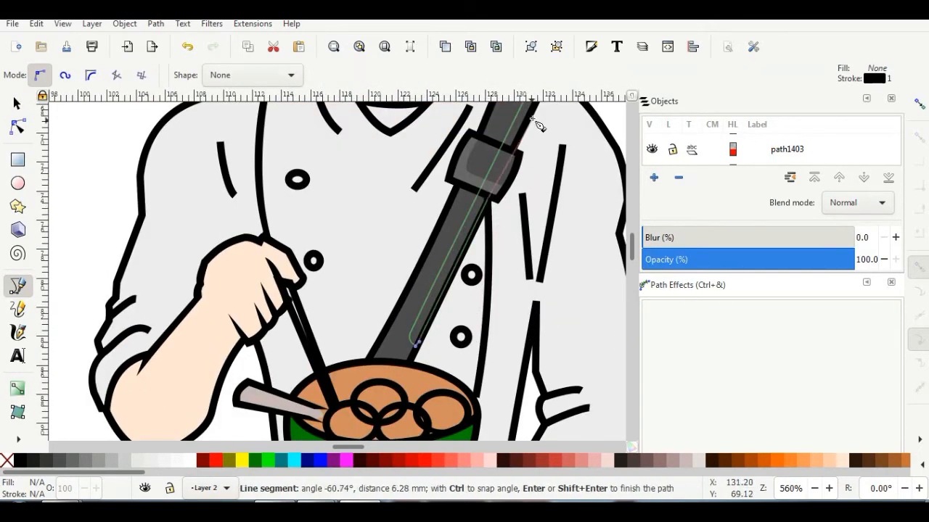
scroll(532, 120, "up", 3)
left_click_drag(526, 204, 529, 197)
left_click(547, 160)
left_click(536, 156)
Fill the strap highlight with the gray sampled from the buckle's highlight, remove its stroke and lower it behind the outlines.
left_click(18, 440)
left_click(71, 355)
left_click(460, 251)
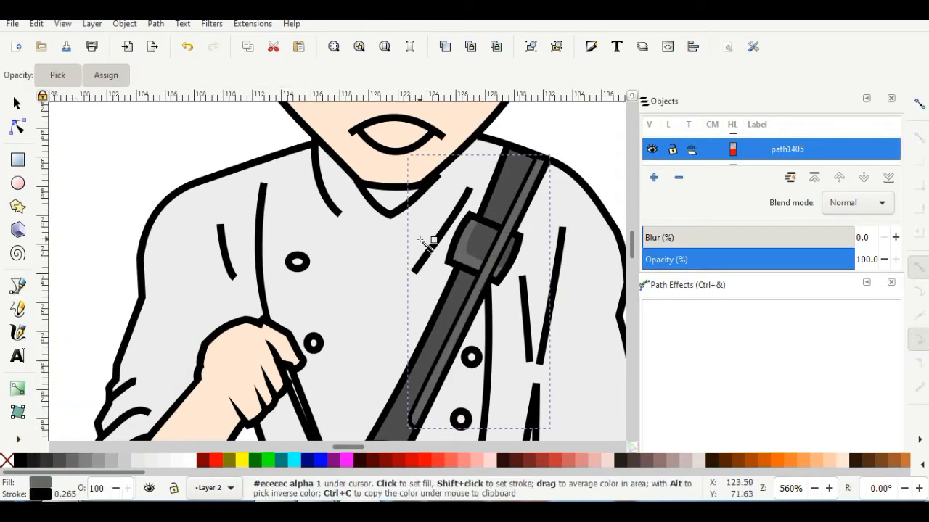
left_click(17, 104)
right_click(42, 494)
left_click(80, 481)
left_click(243, 78)
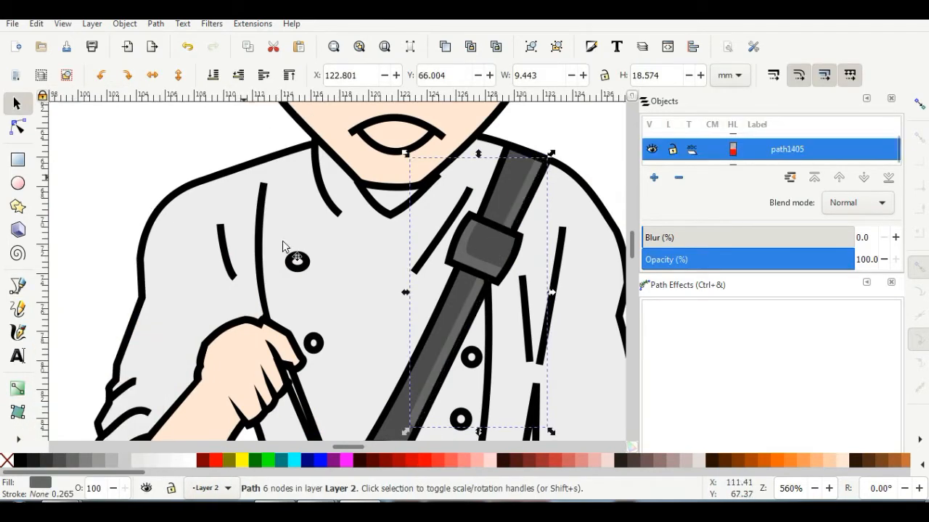
Trace a closed shadow shape along the strap's left and bottom edges with the Pen tool.
left_click(18, 286)
left_click(515, 149)
scroll(468, 265, "down", 2)
left_click_drag(441, 267, 434, 280)
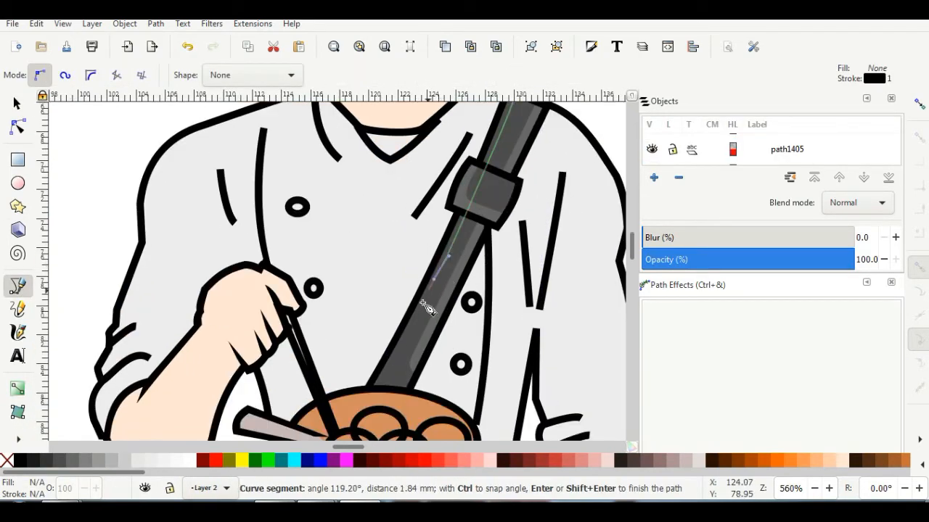
left_click(384, 376)
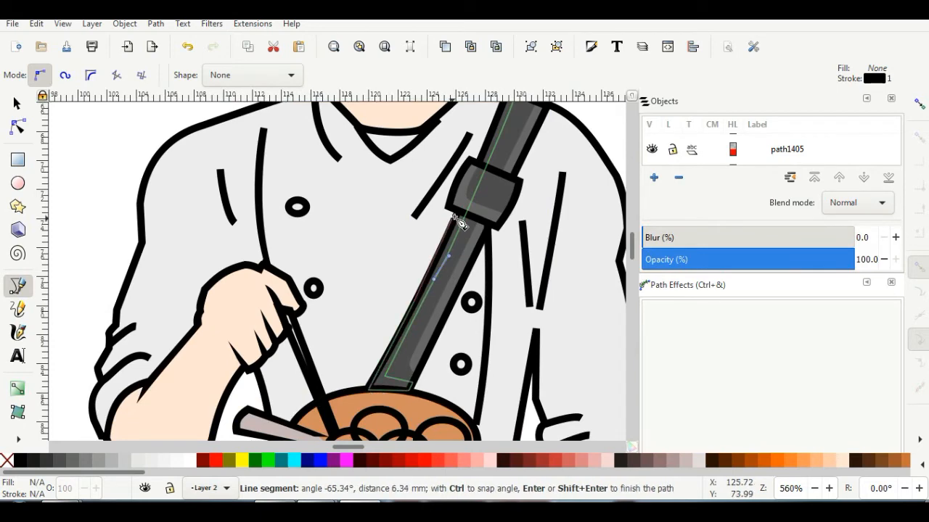
left_click(454, 216)
scroll(500, 192, "up", 2)
Fill the strap shadow with 70% Gray, remove its stroke and lower it behind the strap's outline.
left_click(48, 465)
left_click(6, 460, "shift")
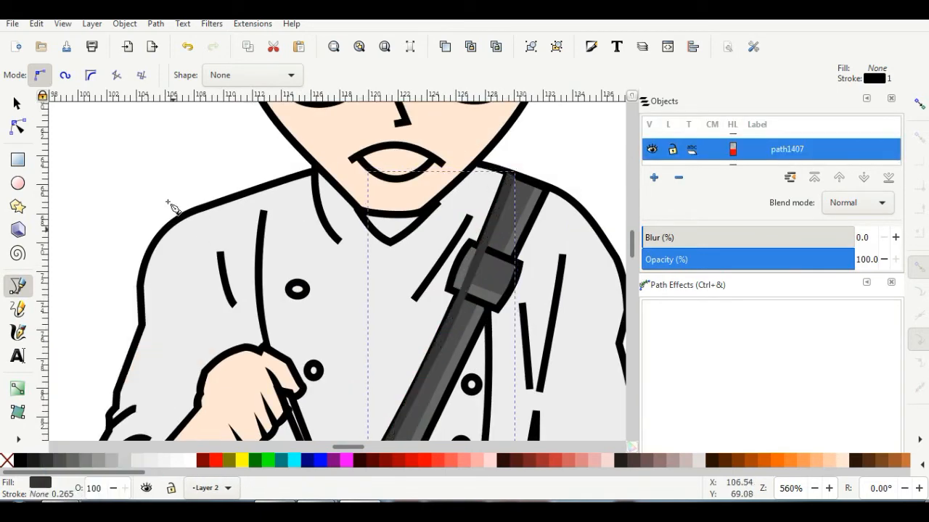
left_click(18, 103)
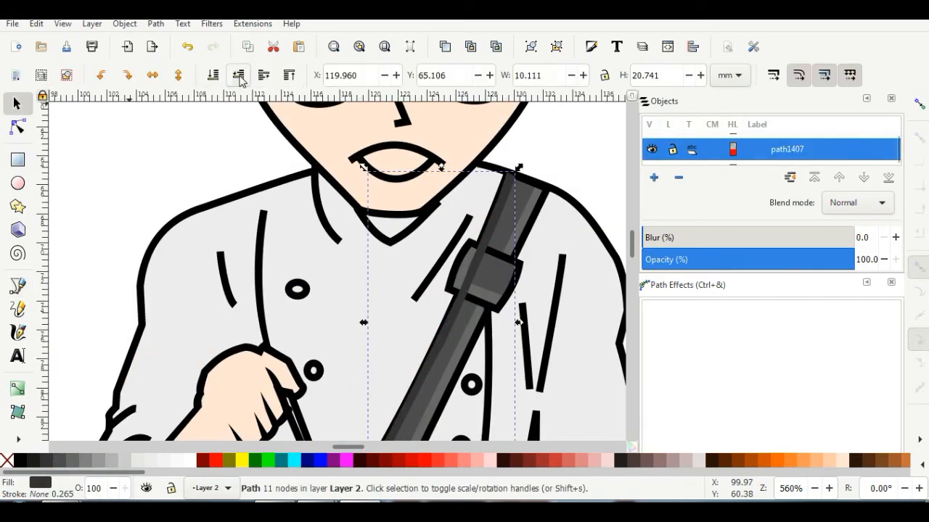
left_click(71, 463)
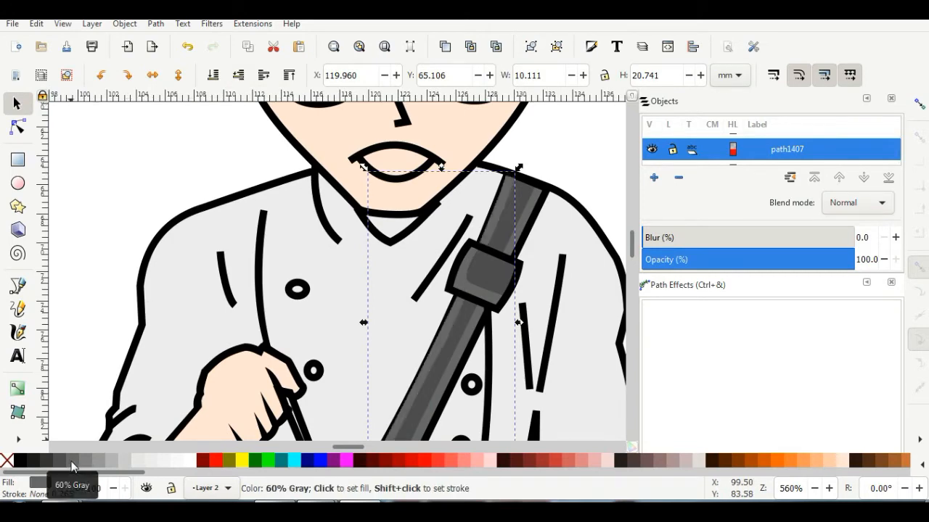
left_click(59, 463)
Recolor the strap's base shape 60% Gray and its highlight 40% Gray.
double_click(523, 195)
left_click(72, 463)
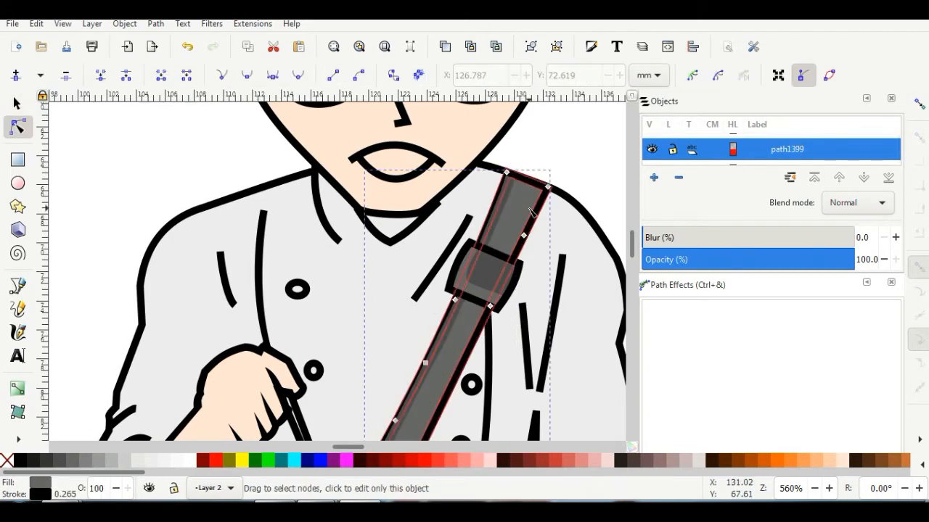
left_click(450, 362)
left_click(99, 464)
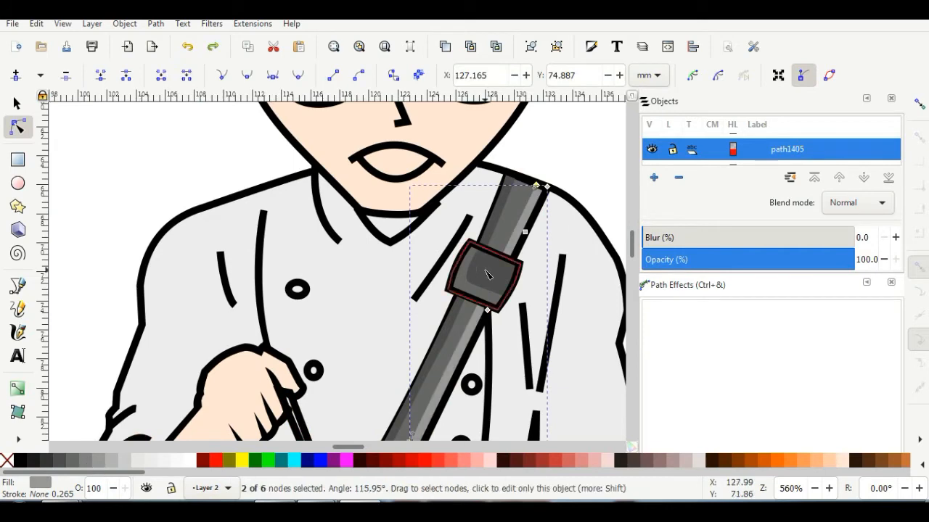
Recolor the buckle's base 50% Gray and its highlight 40% Gray.
left_click(487, 273)
left_click(73, 462)
left_click(84, 464)
left_click(473, 295)
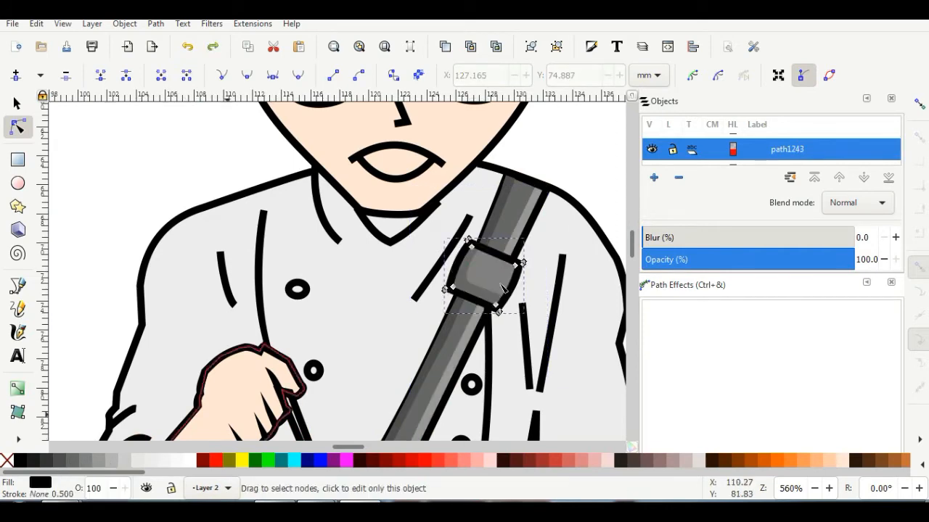
left_click(500, 284)
left_click(109, 463)
left_click(101, 463)
left_click(17, 104)
left_click(171, 142)
scroll(535, 237, "down", 3)
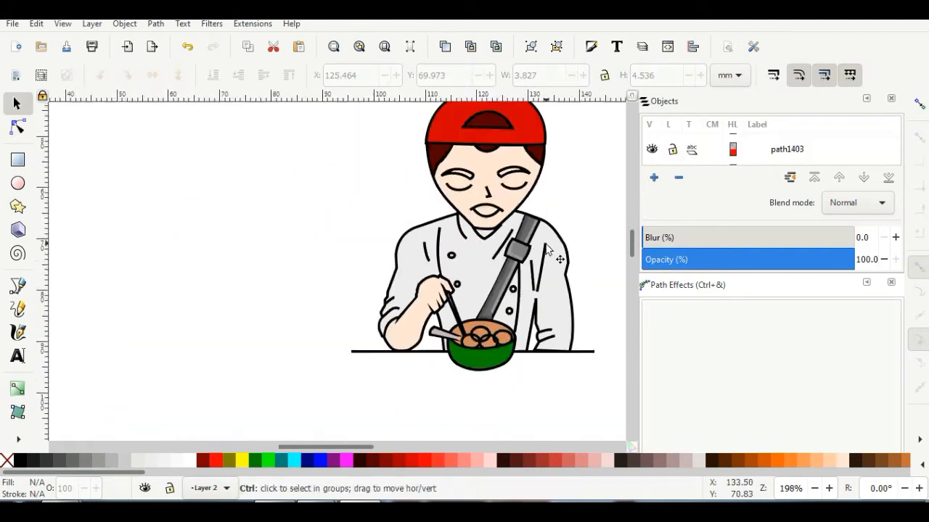
scroll(541, 241, "up", 2)
Recolor the strap's base shape dark blue and its shadow strip the darker blue #000055.
left_click(519, 214)
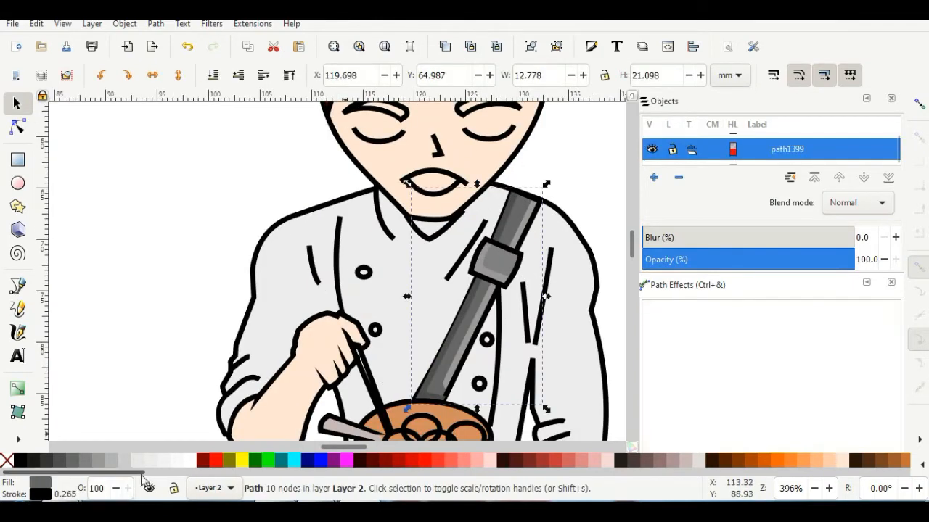
left_click_drag(141, 474, 683, 481)
double_click(521, 216)
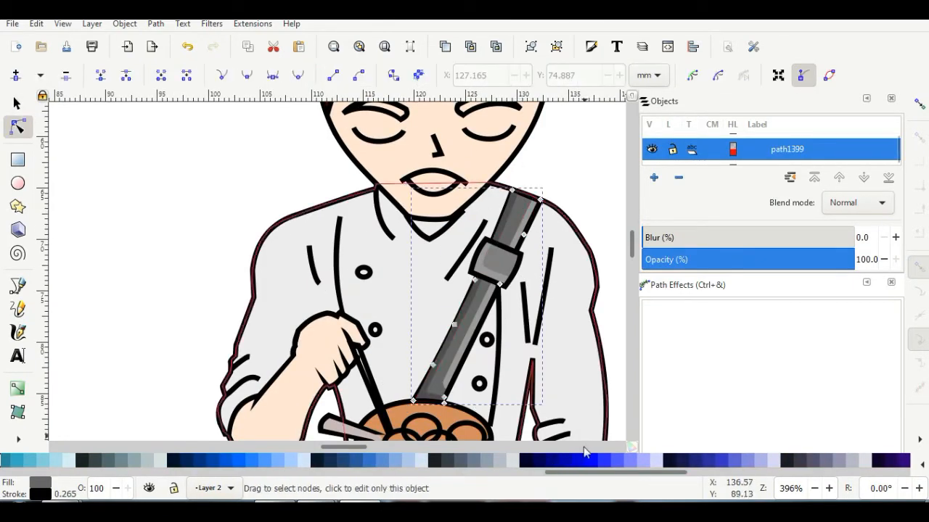
left_click(533, 460)
left_click(507, 221)
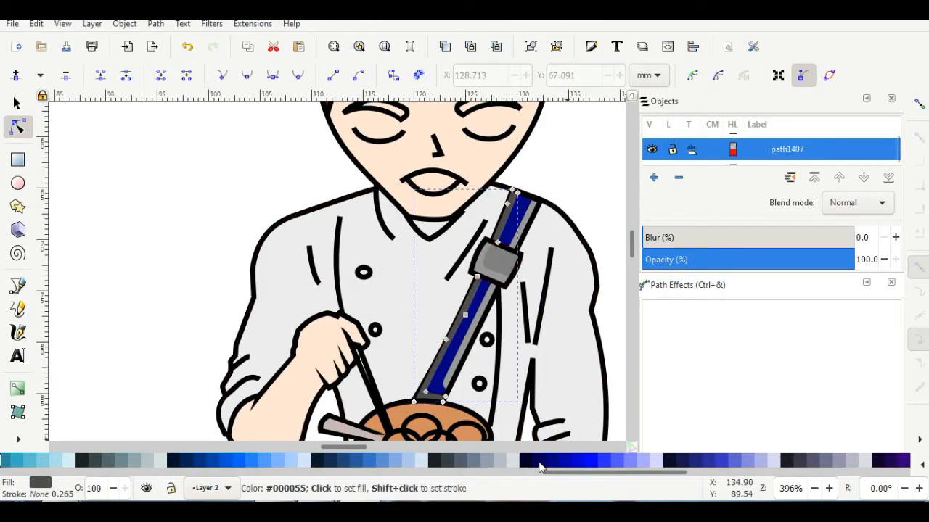
left_click(540, 463)
scroll(468, 312, "up", 3)
left_click(18, 104)
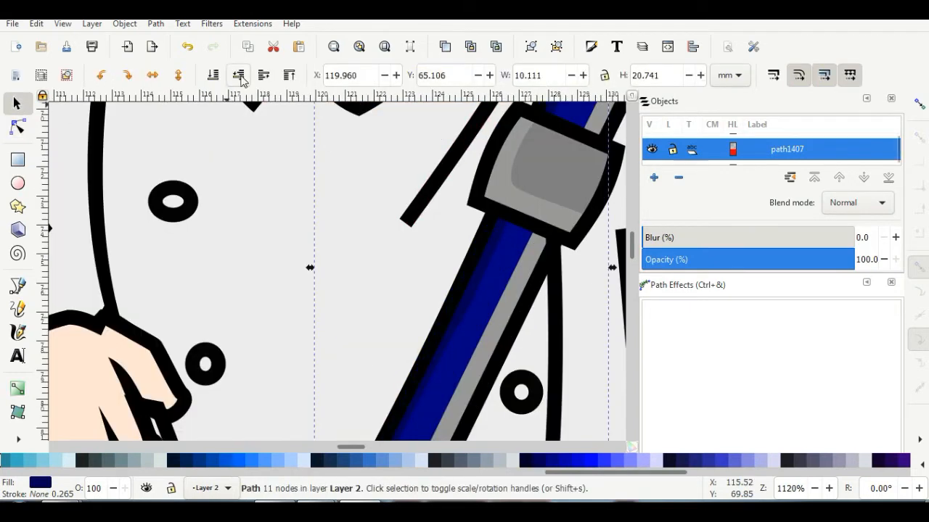
scroll(508, 257, "down", 3)
scroll(562, 212, "up", 2)
Recolor the strap's highlight strip bright blue, undoing the fill first applied.
double_click(539, 176)
left_click(617, 463)
key("ctrl+z")
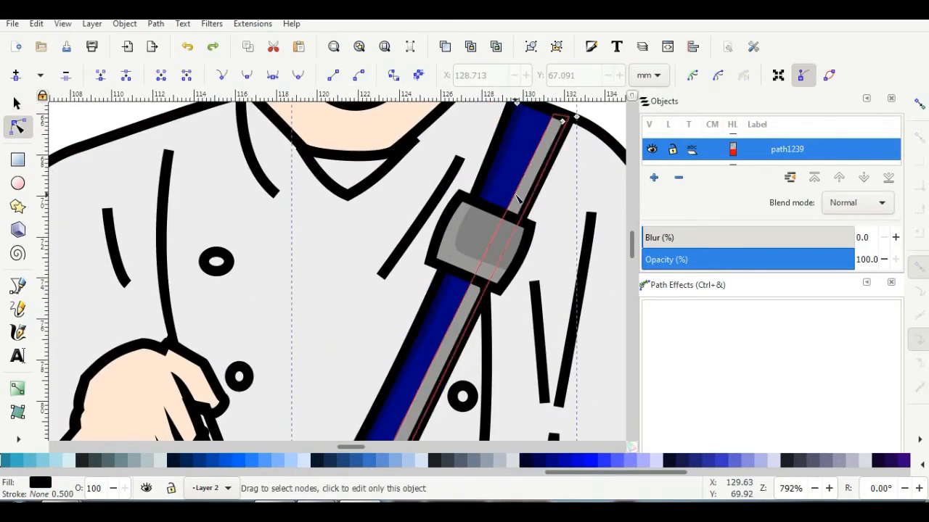
left_click(617, 463)
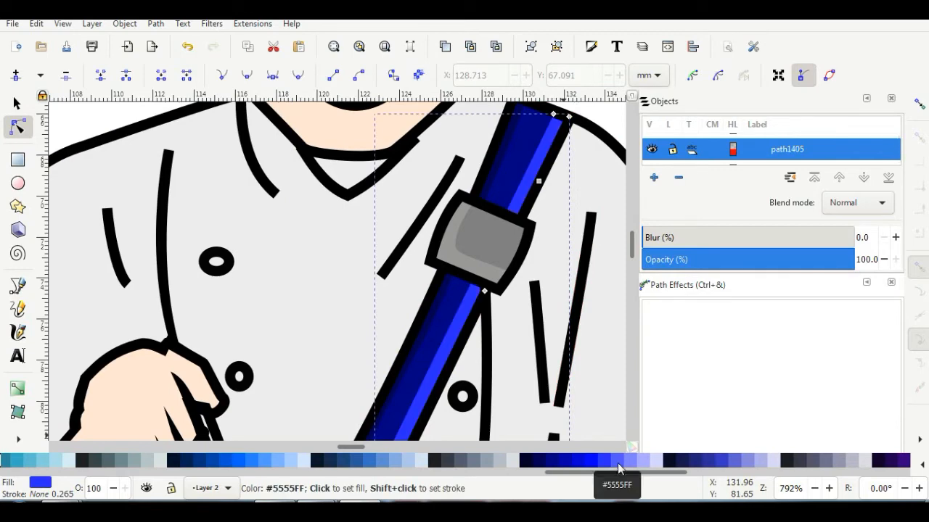
Recolor the buckle dark blue and its highlight bright blue to match the strap.
left_click(484, 244)
left_click(565, 464)
left_click(475, 268)
left_click(608, 463)
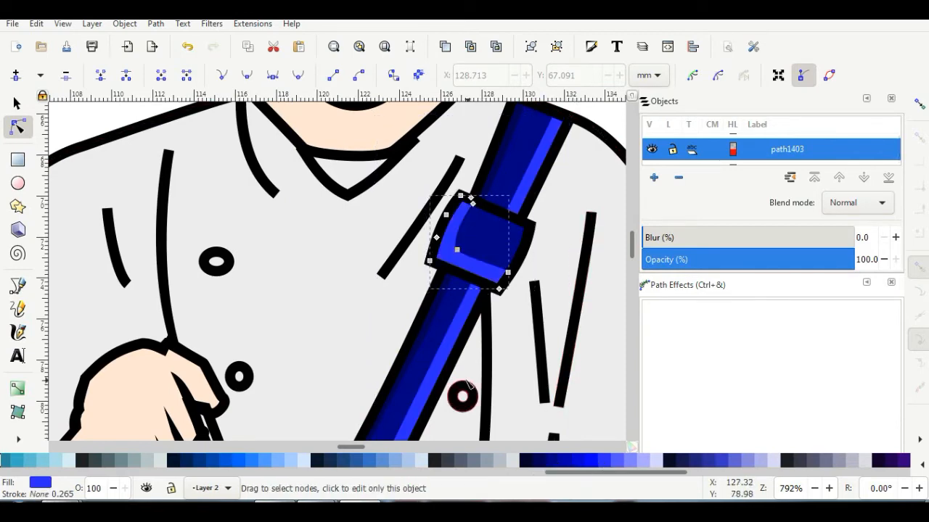
scroll(486, 351, "down", 3)
scroll(584, 237, "down", 1)
Extend the right end of the V-shaped collar outline up to the jaw line by editing its corner node and handle.
scroll(529, 255, "up", 5)
left_click(534, 247)
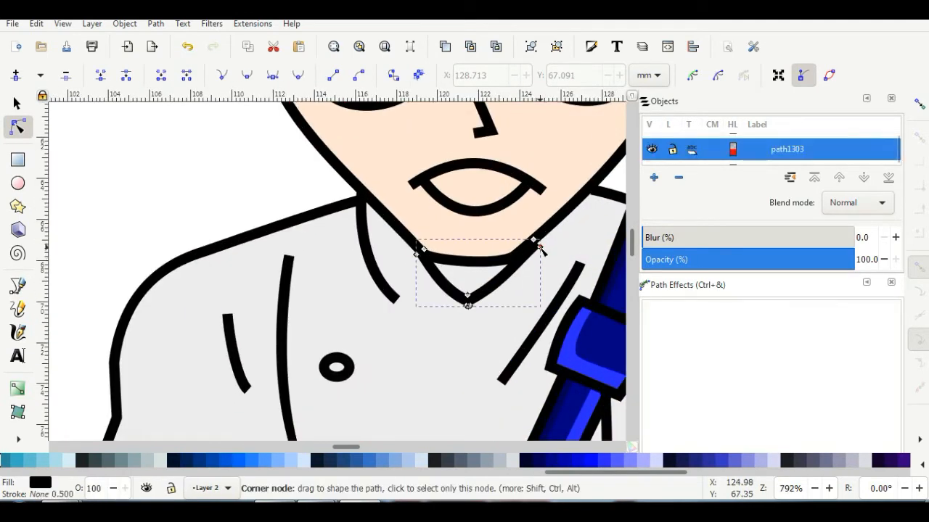
mouse_move(541, 249)
left_mouse_down()
mouse_move(546, 239)
mouse_move(530, 263)
left_mouse_up()
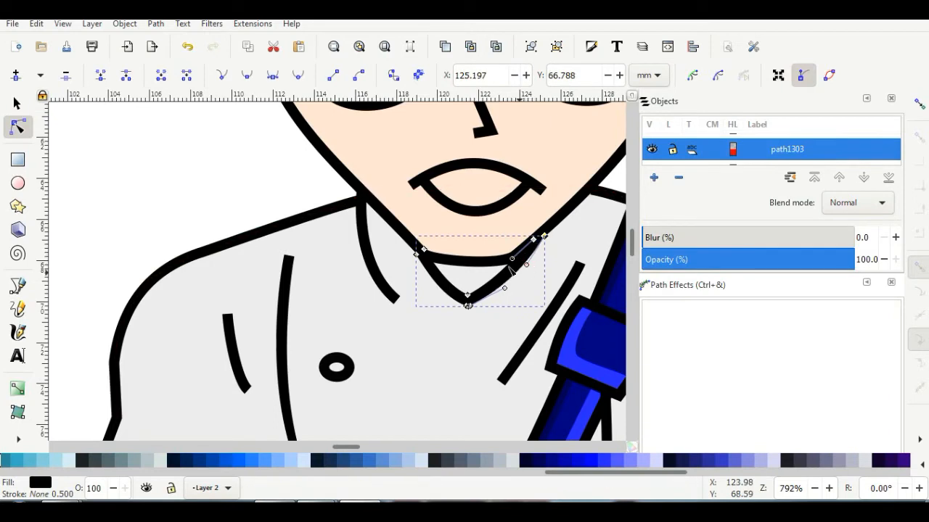
Trace a closed shape inside the V-shaped collar below the chin and fill it with 80% Gray.
key("b")
left_click(424, 254)
left_click(468, 299)
left_click(523, 254)
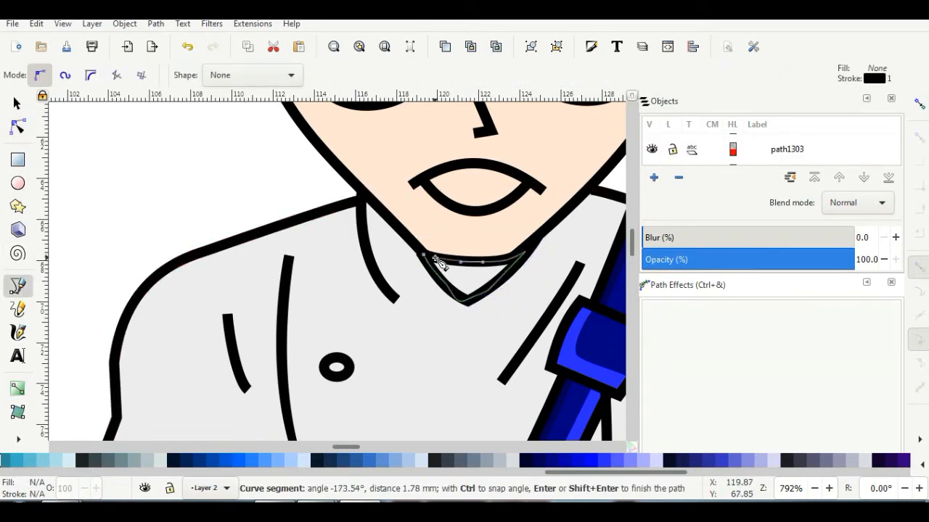
left_click(424, 254)
left_click_drag(556, 473, 21, 476)
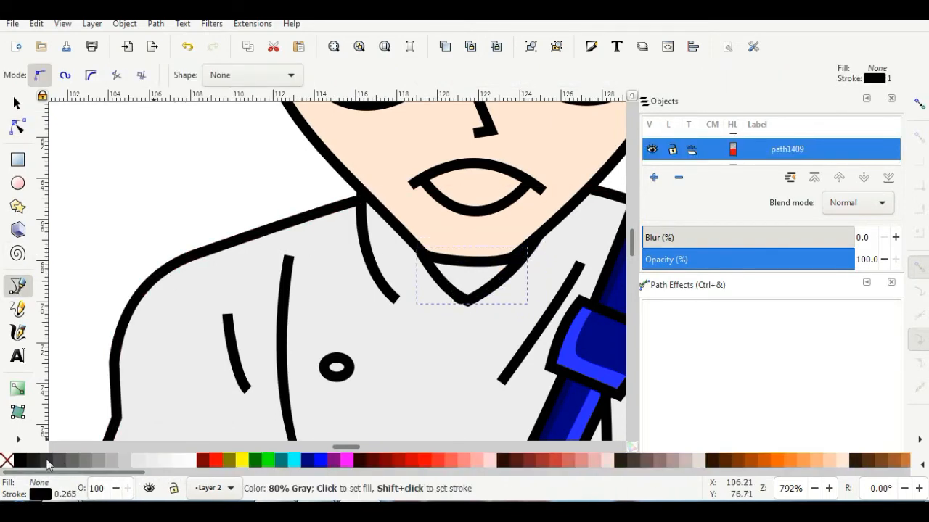
left_click(48, 464)
key("s")
Move the collar outline's upper-left node to meet the jaw line and adjust the curves of the outline.
left_click(439, 282)
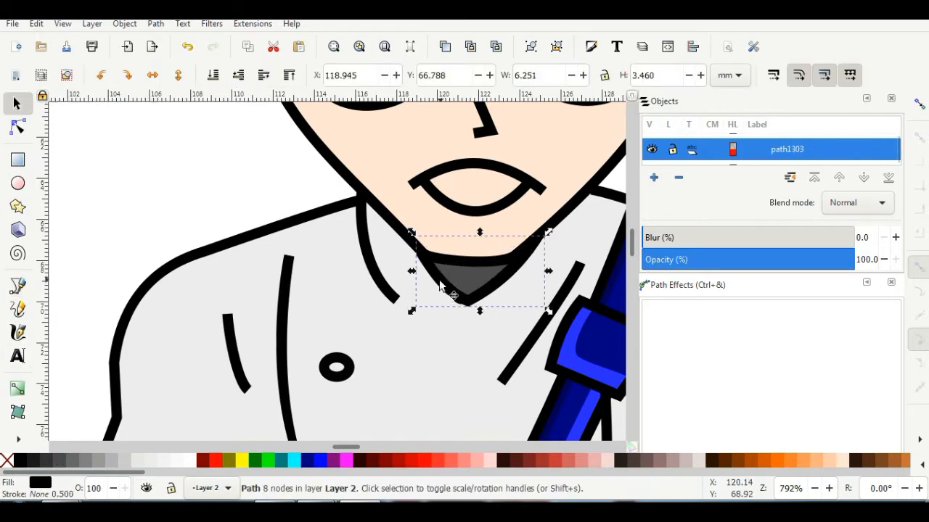
left_click(453, 299)
left_click(455, 296)
left_click(19, 127)
left_click_drag(416, 255, 414, 251)
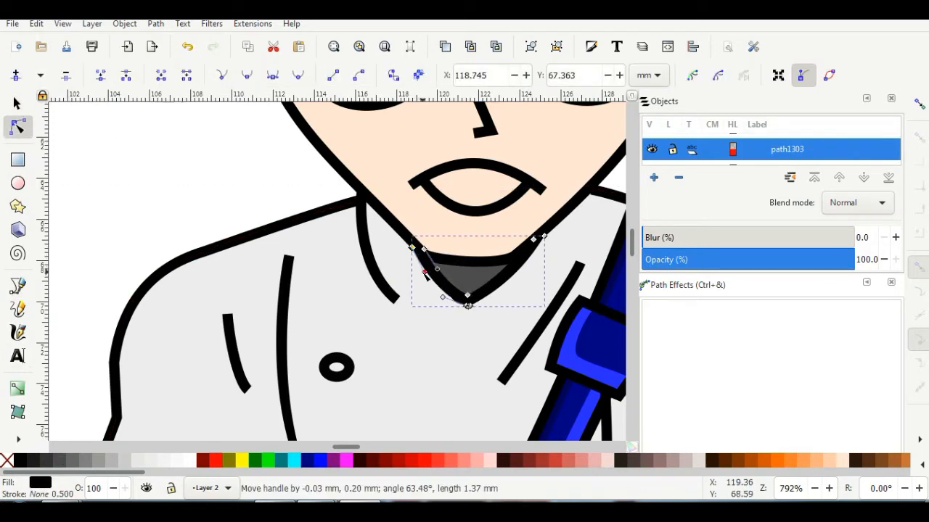
left_click_drag(533, 240, 527, 248)
left_click(17, 104)
left_click(188, 167)
Taper the diagonal crease line beside the buckle by pulling both of its ends out into sharp points.
scroll(278, 225, "down", 4)
scroll(339, 253, "up", 2)
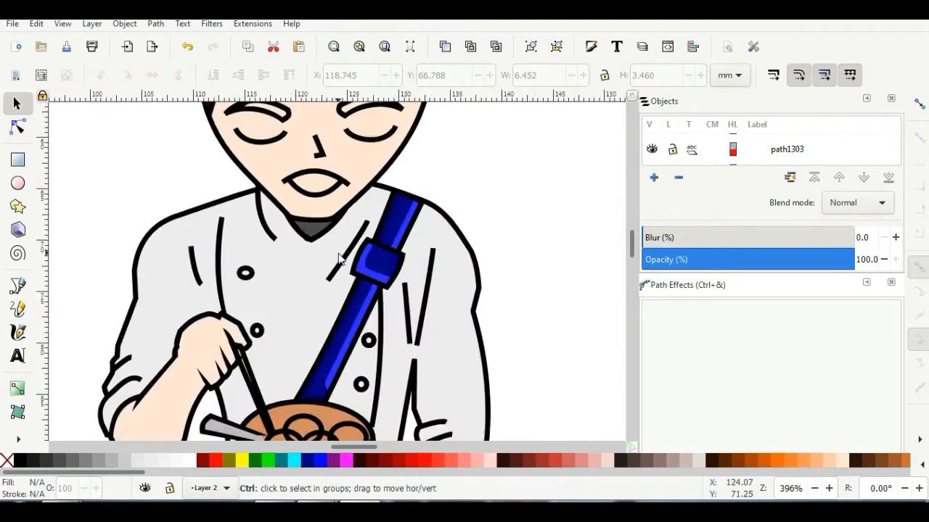
scroll(340, 253, "up", 2)
left_click(350, 261)
left_click(19, 127)
left_click_drag(398, 194, 406, 180)
left_click_drag(317, 314, 296, 341)
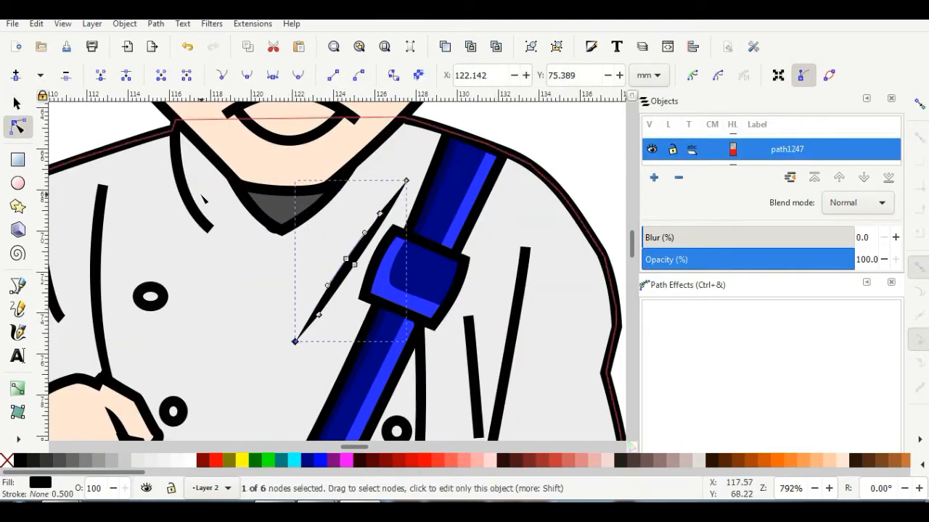
Taper the lower end of the curved crease left of the collar into a point and smooth its curve.
left_click(203, 220)
mouse_move(214, 224)
left_mouse_down()
mouse_move(198, 211)
mouse_move(203, 216)
left_mouse_up()
left_click_drag(207, 233, 217, 245)
left_click_drag(170, 205, 145, 197)
left_click_drag(162, 182, 168, 177)
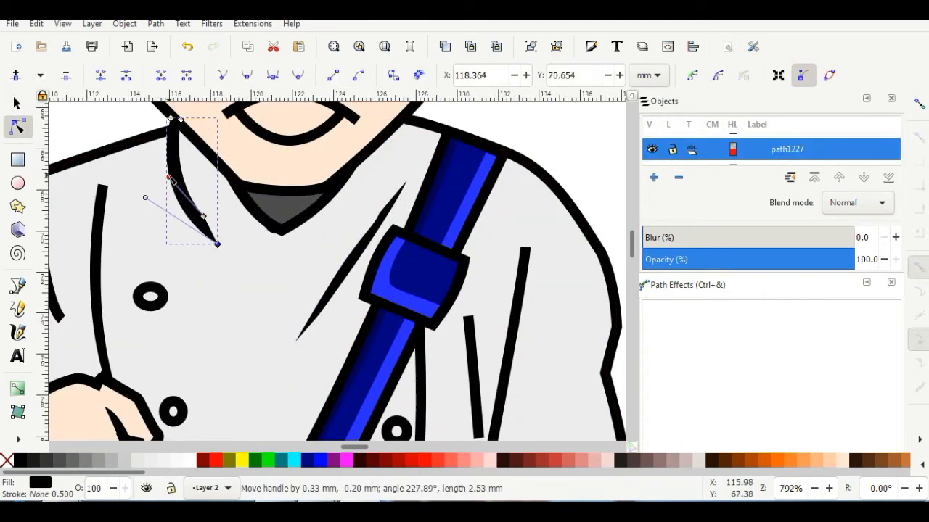
left_click_drag(203, 216, 196, 212)
left_click_drag(162, 174, 170, 166)
Taper the upper end of the long crease above the raised hand into a point and adjust its curve.
left_click(99, 205)
left_click_drag(107, 185, 100, 219)
left_click_drag(87, 298, 97, 295)
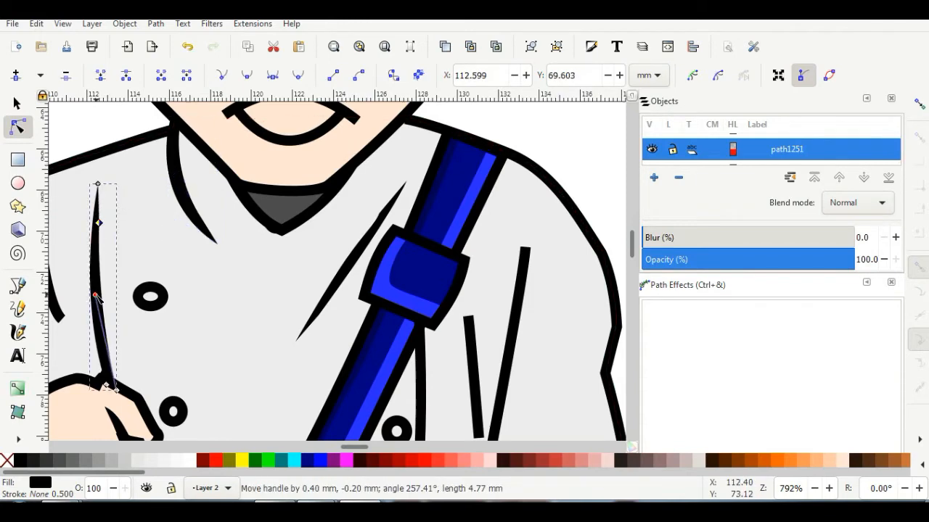
left_click(18, 104)
scroll(189, 267, "down", 2)
left_click(445, 203)
Move the jacket's side outline behind the spoon to the left, closer to the forearm.
scroll(418, 235, "down", 2)
scroll(267, 360, "up", 2)
scroll(288, 293, "up", 2)
left_click(305, 292)
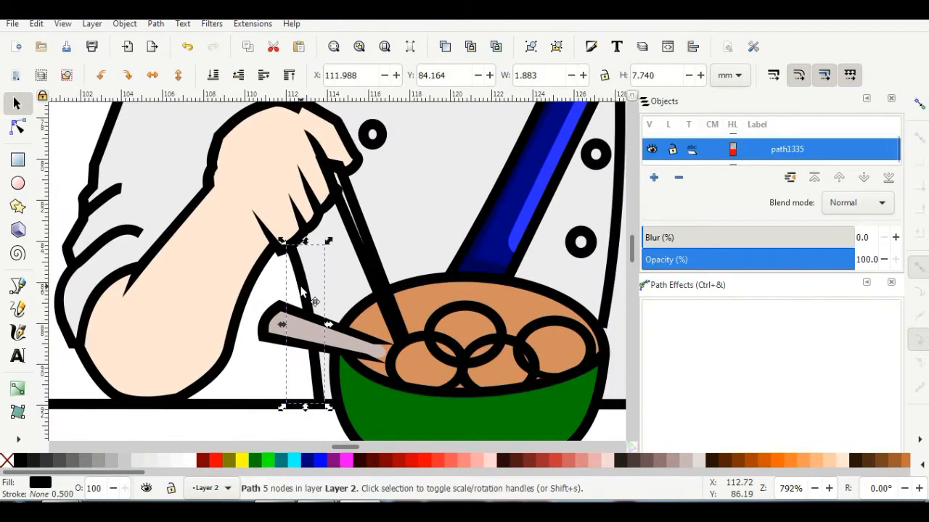
left_click_drag(306, 291, 281, 299)
Move the jacket fill's nodes beside the forearm left so that the fill follows the relocated side outline.
left_click(324, 278)
double_click(323, 277)
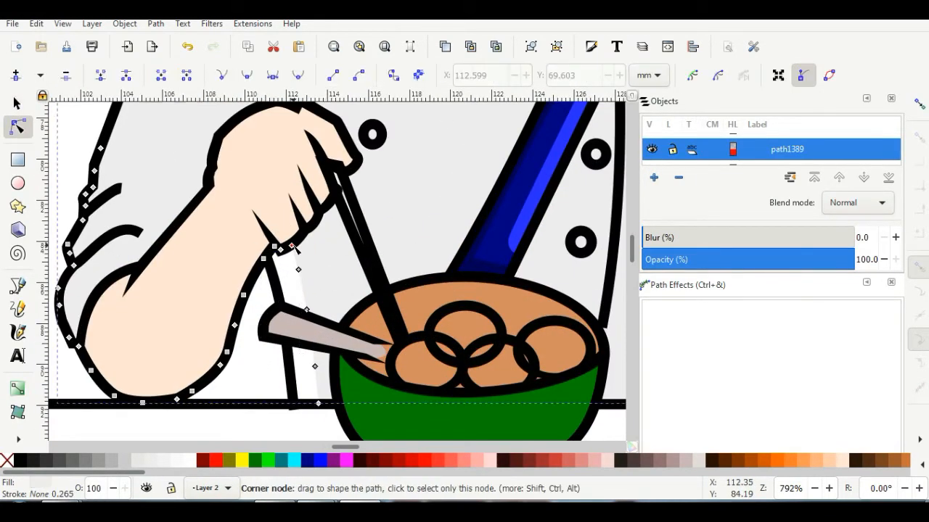
left_click_drag(293, 245, 275, 248)
left_click_drag(298, 270, 280, 290)
left_click_drag(307, 311, 282, 326)
left_click_drag(318, 404, 294, 402)
left_click(18, 104)
scroll(285, 315, "down", 4)
left_click(271, 367)
Trace a closed shape along the inside of the mouth outline with the Pen tool and fill it with dark red.
scroll(337, 178, "up", 4)
key("b")
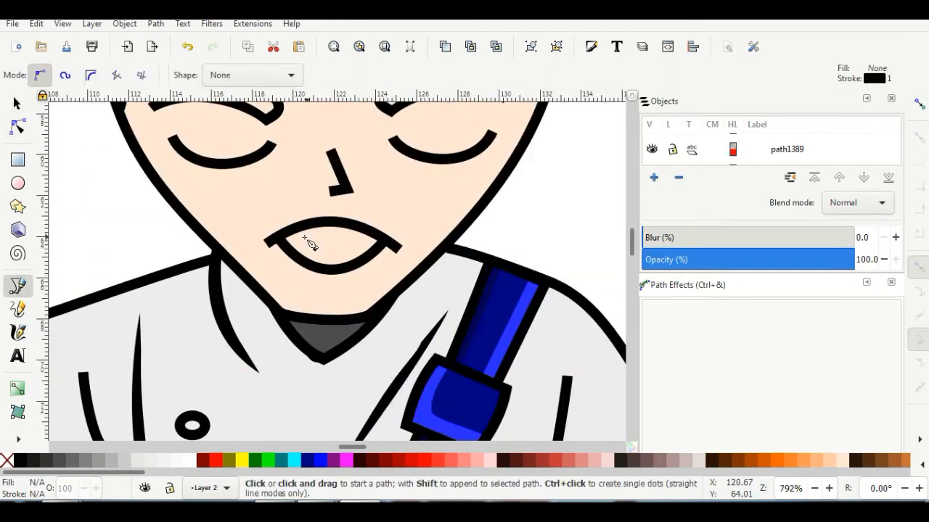
left_click(280, 235)
left_click(307, 225)
left_click(335, 220)
left_click(382, 237)
left_click(368, 257)
left_click(343, 270)
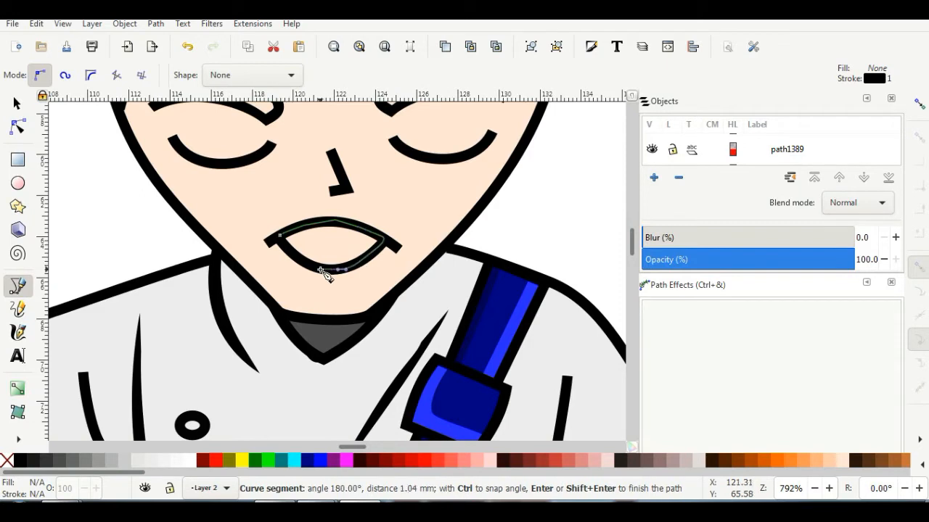
left_click(317, 268)
left_click(291, 250)
left_click(280, 237)
left_click(385, 463)
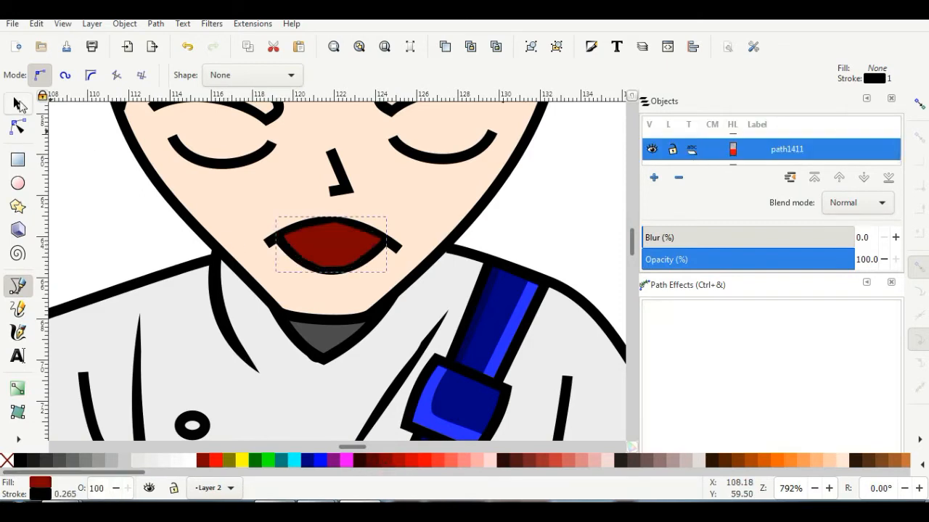
Recolor the mouth shape brownish red and lower it behind the mouth outline.
left_click(530, 462)
left_click(516, 462)
left_click(529, 462)
left_click(17, 104)
left_click(239, 76)
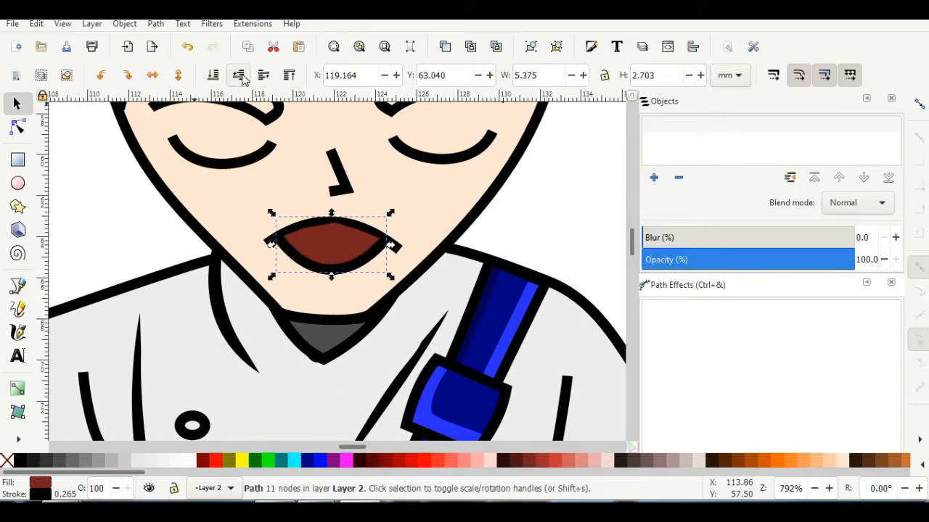
double_click(335, 227)
left_click_drag(264, 240, 277, 236)
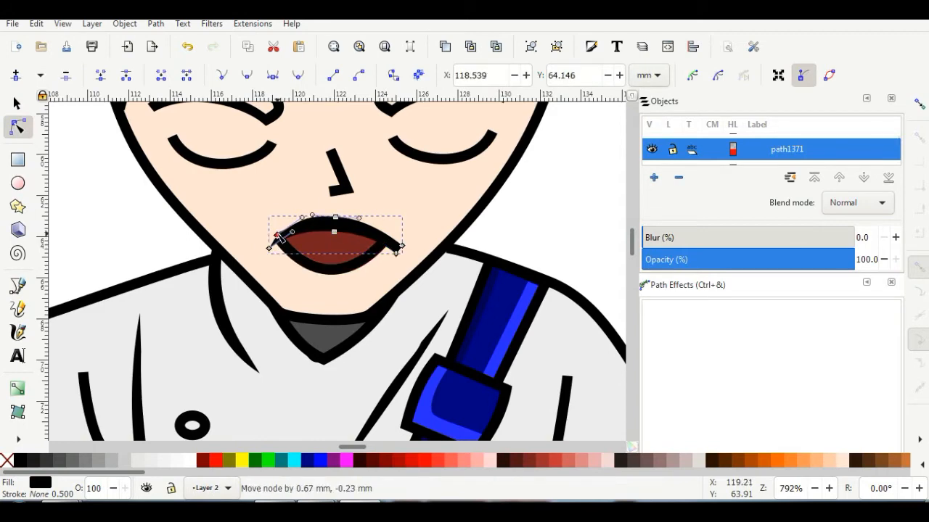
left_click_drag(402, 245, 387, 239)
left_click(319, 267)
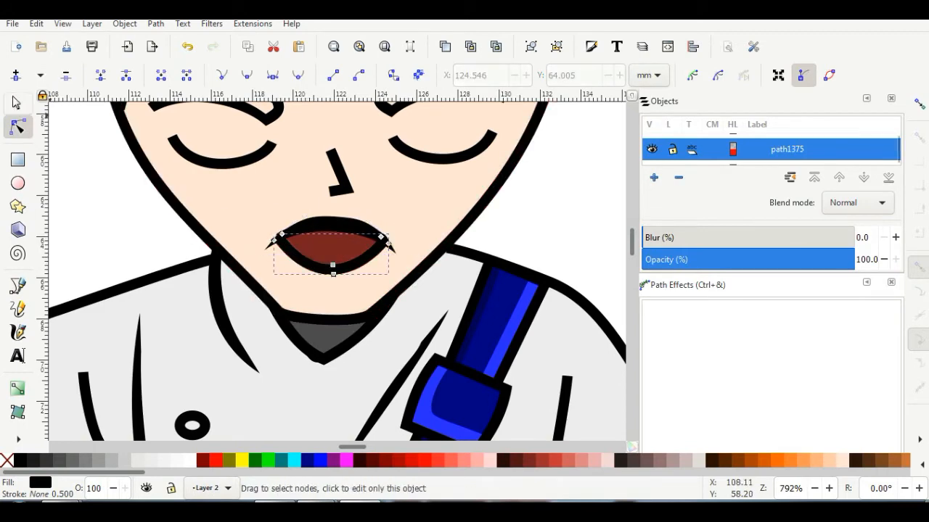
left_click(17, 104)
left_click(94, 164)
Taper both corners of the upper lip outline into points and raise the middle of its lower edge.
scroll(319, 272, "down", 2)
scroll(302, 276, "up", 1)
scroll(320, 242, "up", 3)
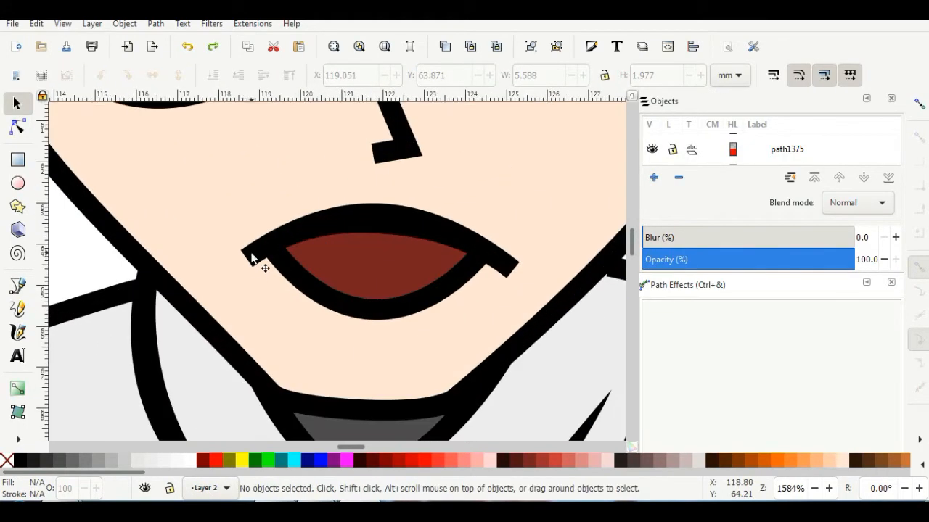
double_click(251, 253)
left_click_drag(383, 234, 384, 225)
left_click_drag(251, 266, 265, 254)
left_click_drag(507, 277, 487, 261)
left_click_drag(241, 251, 232, 254)
left_click_drag(338, 201, 332, 201)
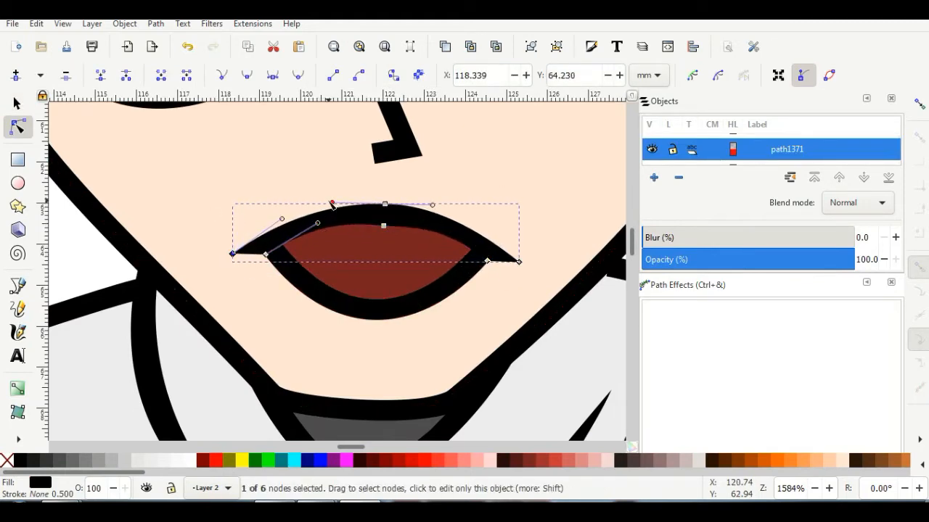
left_click(17, 103)
Trace a closed shape over the left eyebrow with the Pen tool and give it a light gray fill.
scroll(335, 273, "down", 3)
left_click(541, 205)
scroll(542, 207, "down", 3)
scroll(541, 208, "up", 4)
left_click(472, 180)
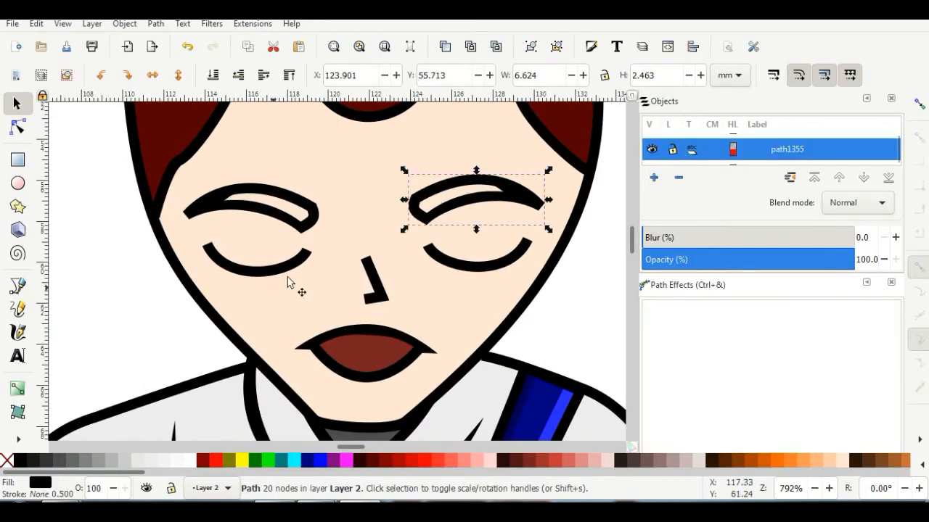
key("b")
left_click(301, 228)
left_click(298, 197)
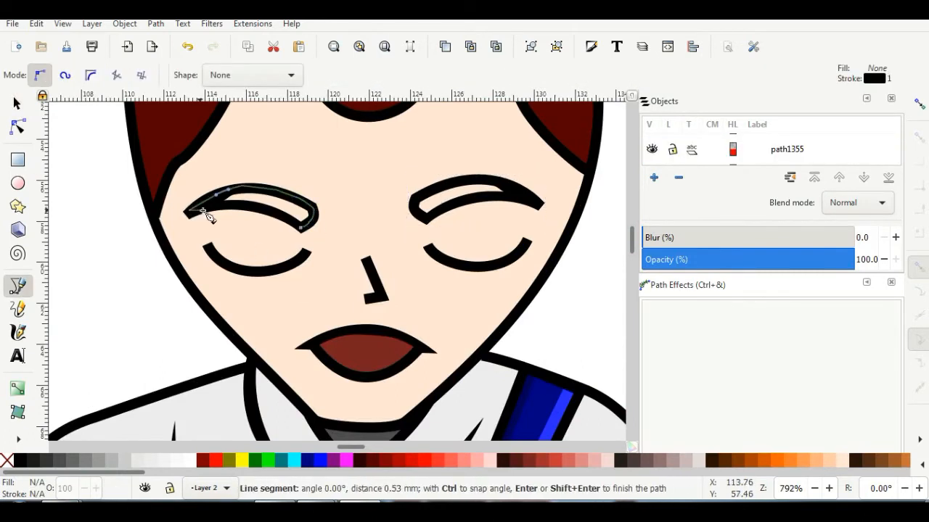
left_click(301, 228)
left_click(39, 461)
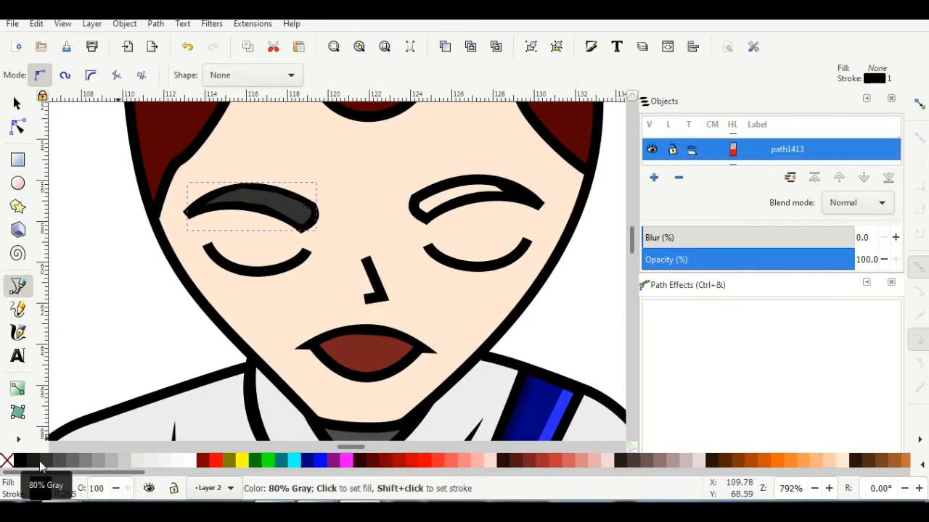
left_click(371, 466)
key("s")
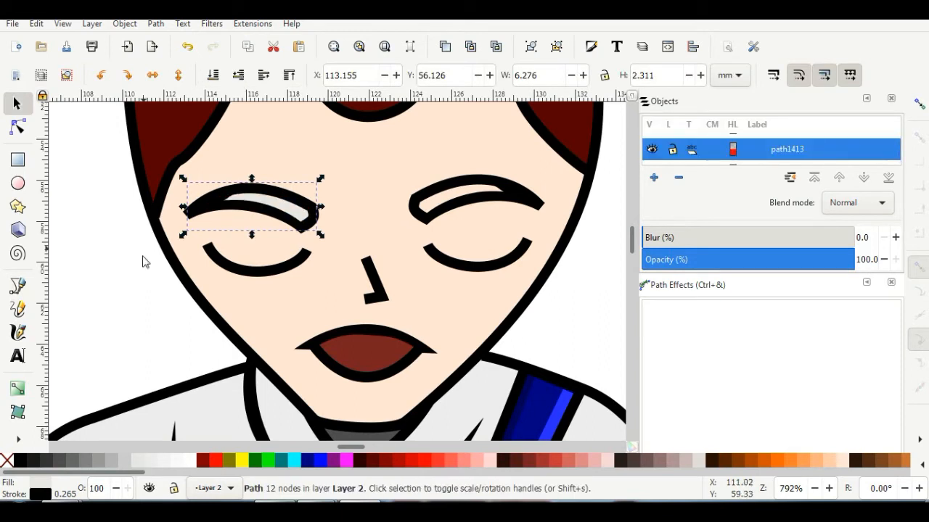
Place a mirrored copy of the eyebrow fill over the right eyebrow, lower it behind the outline and color the eyebrow fills black.
key("ctrl+v")
left_click_drag(113, 373, 473, 187)
left_click(149, 456)
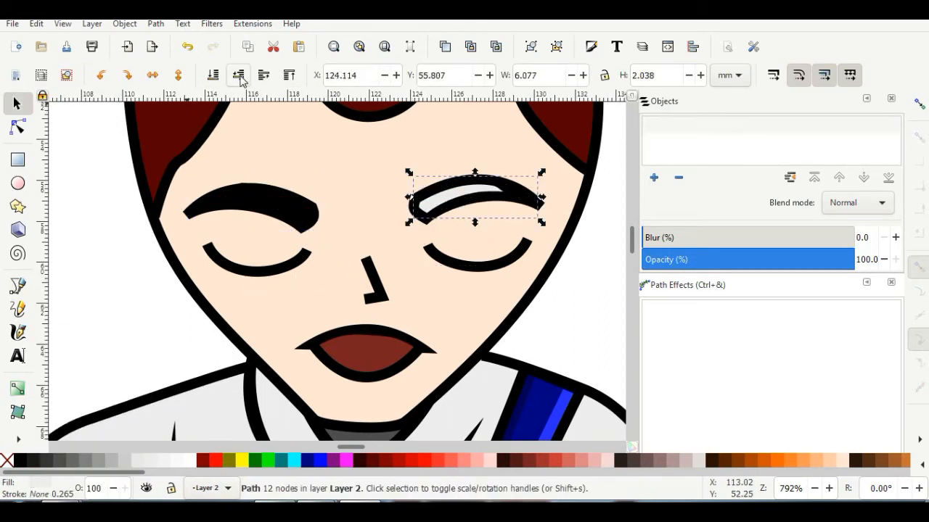
left_click(19, 461)
left_click(295, 211)
left_click(17, 127)
left_click(16, 104)
left_click(156, 280)
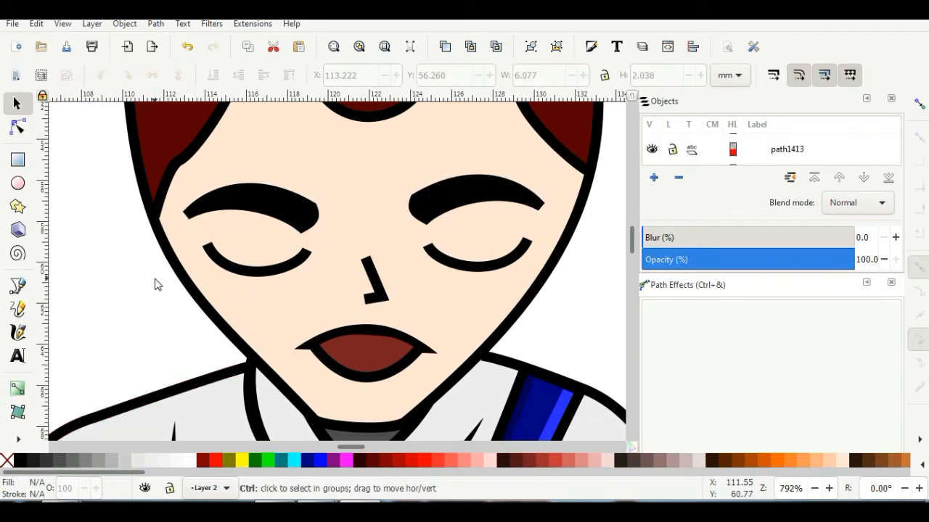
Taper the left eyebrow's outer tip into a point by moving the nodes of its outline and its fill.
double_click(196, 213)
scroll(194, 215, "up", 3)
left_click_drag(181, 229, 204, 203)
left_click_drag(250, 173, 270, 178)
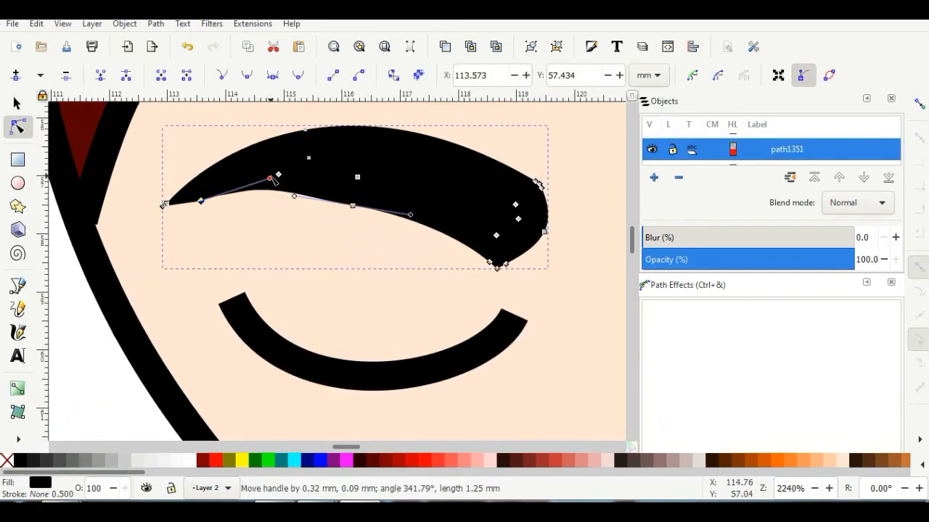
left_click(418, 187)
left_click_drag(181, 203, 190, 193)
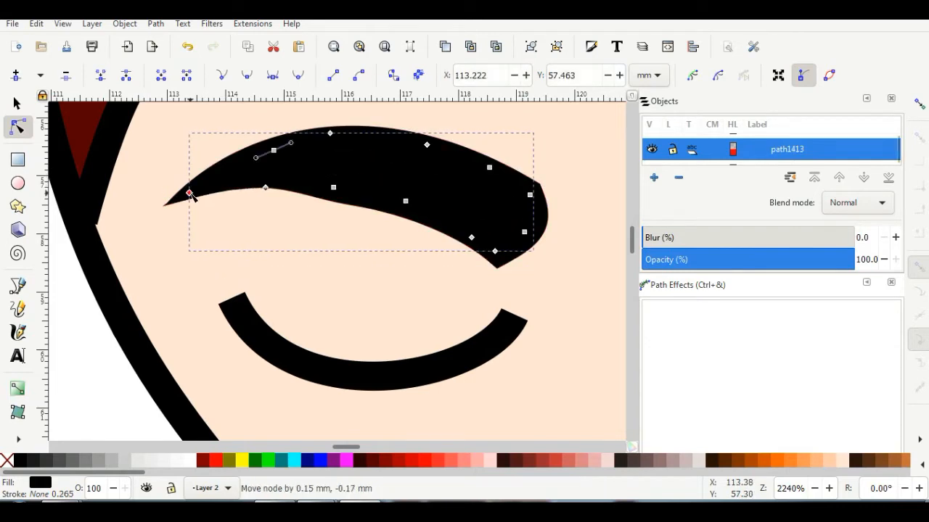
Sharpen the right eyebrow's outer tip by adjusting the nodes of its outline and its fill.
scroll(382, 211, "down", 4)
left_click(545, 192)
scroll(583, 207, "up", 3)
left_click_drag(570, 208, 515, 172)
left_click(570, 190)
scroll(226, 204, "down", 4)
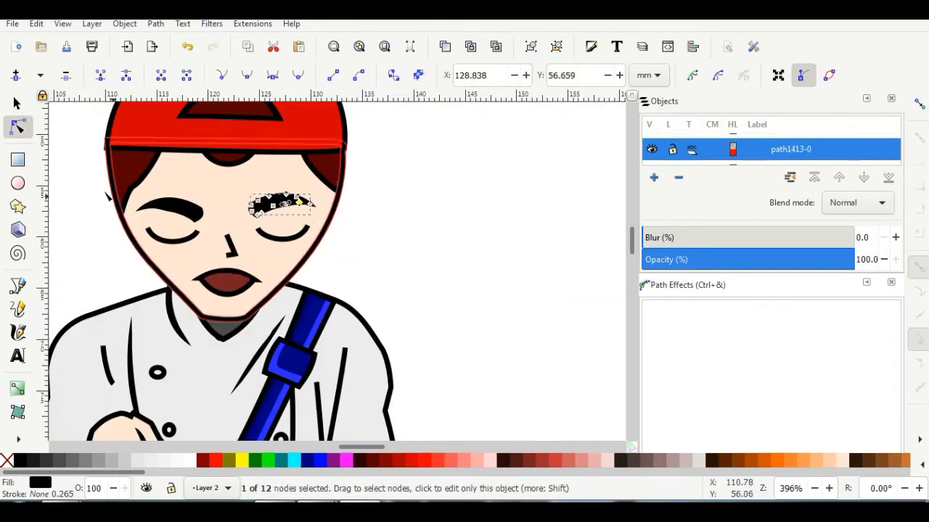
Taper both ends of the short crease on the left upper sleeve into points.
left_click(17, 104)
left_click(347, 174)
scroll(347, 174, "down", 1)
scroll(346, 231, "down", 2)
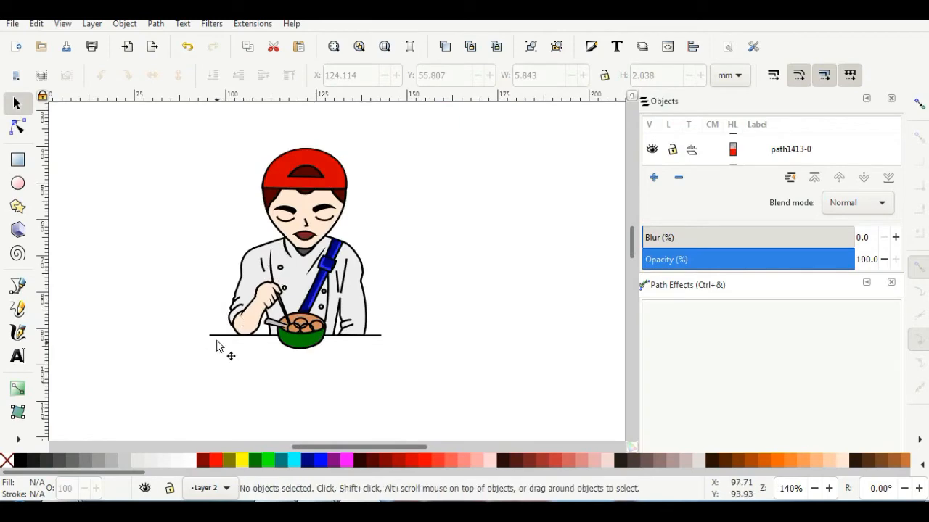
scroll(283, 249, "up", 4)
scroll(259, 244, "up", 2)
double_click(255, 232)
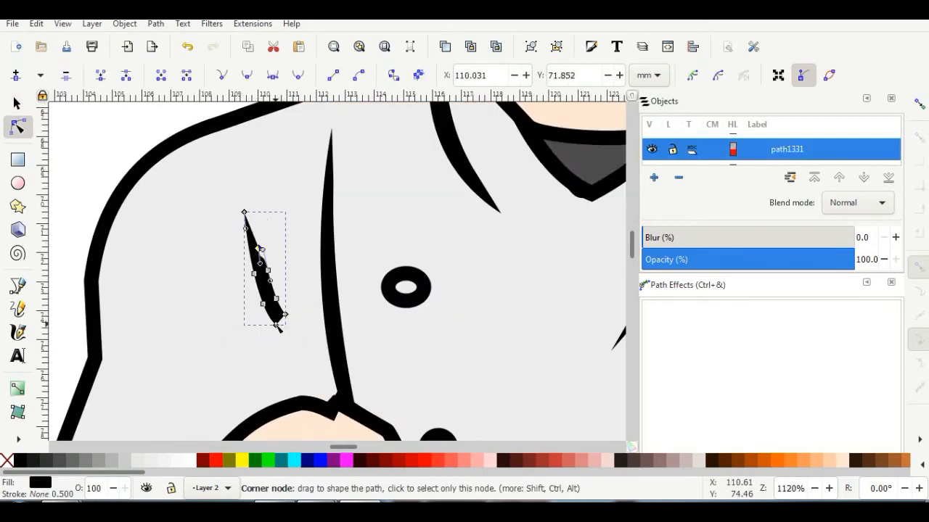
key("ctrl+z")
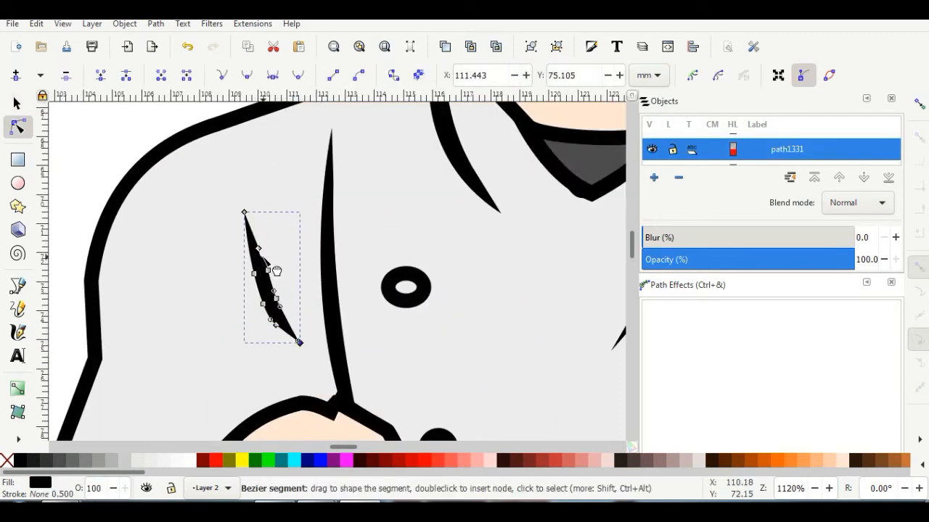
Taper the ends of the two creases beside the strap on the right side of the jacket into points.
scroll(261, 257, "up", 2)
scroll(288, 362, "down", 5)
scroll(539, 197, "up", 2)
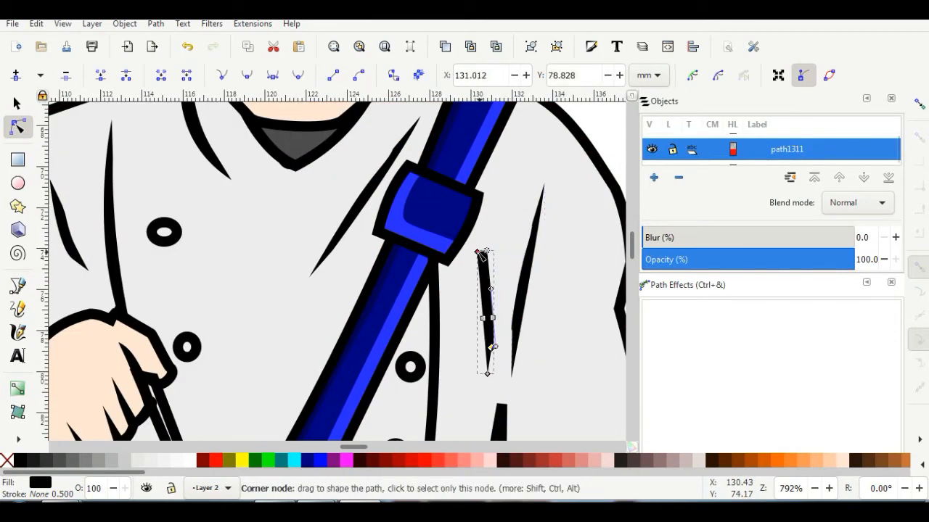
Taper the upper end of the right sleeve's inner line and the free ends of both cuff creases into points.
scroll(481, 254, "down", 5)
left_click(506, 187)
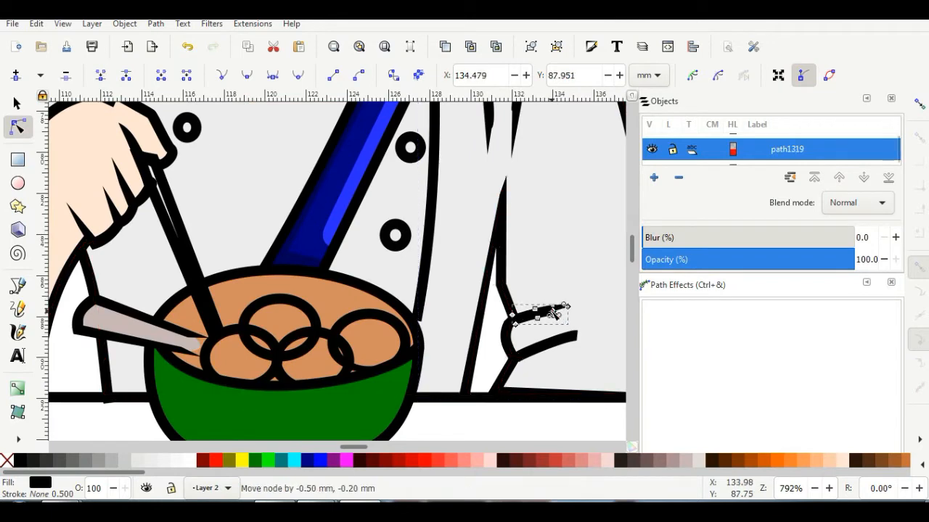
key("ctrl+z")
scroll(551, 315, "up", 3)
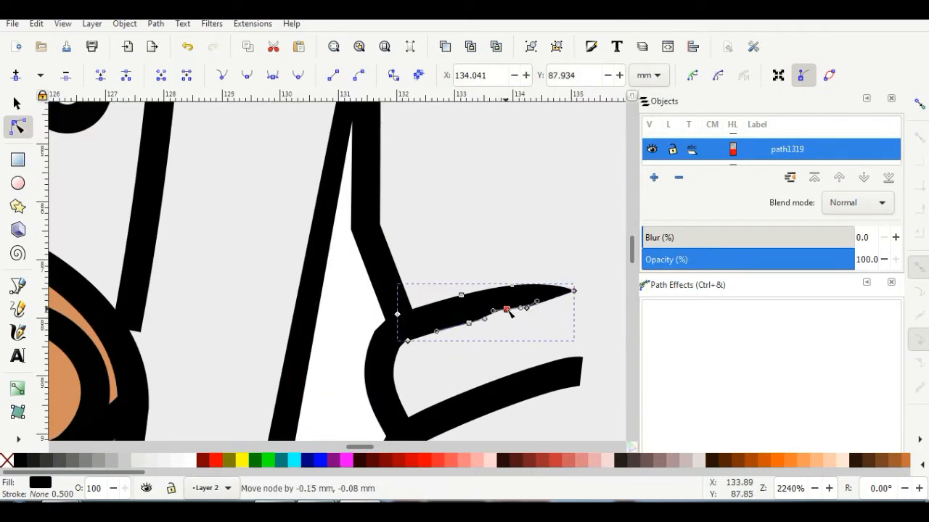
left_click(578, 390)
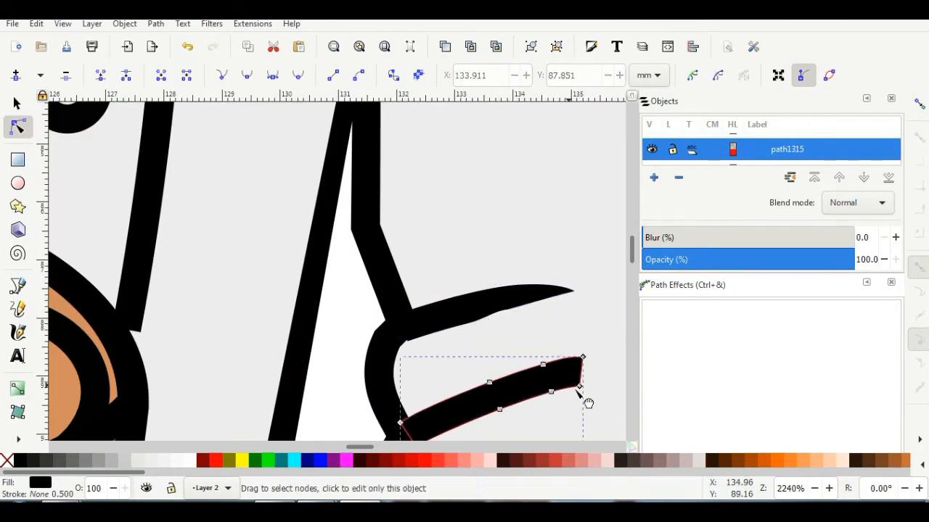
scroll(500, 410, "down", 2)
scroll(446, 383, "up", 4)
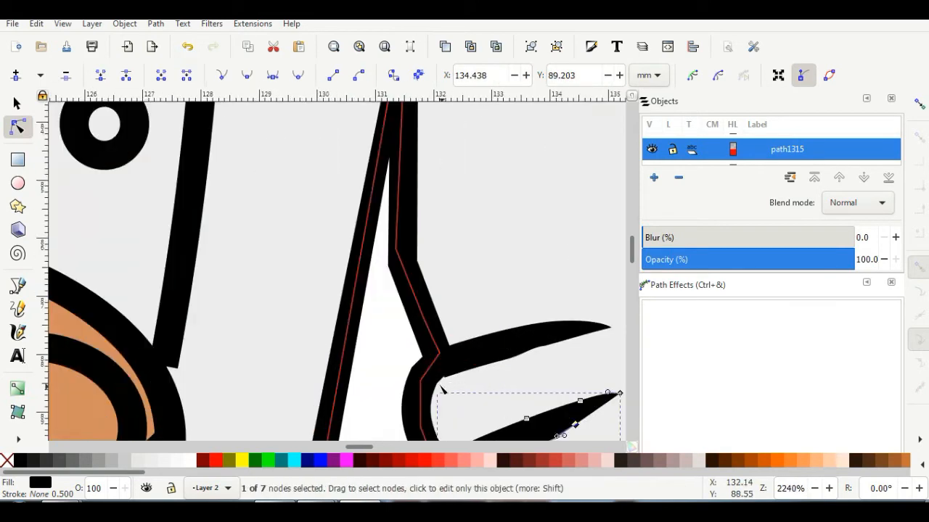
Adjust the upper cuff crease where it meets the sleeve edge and move the jacket front line's lower end to the bowl rim.
left_click(462, 364)
scroll(475, 377, "down", 5)
mouse_move(449, 370)
left_mouse_down()
mouse_move(433, 371)
mouse_move(465, 389)
left_mouse_up()
scroll(485, 326, "down", 3)
scroll(485, 280, "up", 2)
scroll(484, 279, "up", 4)
left_click(482, 374)
scroll(436, 356, "down", 3)
left_click(276, 214)
left_click_drag(279, 221, 278, 234)
Taper the free ends of the two creases on the left sleeve near the elbow into points and adjust their curves.
scroll(293, 236, "down", 6)
scroll(190, 196, "up", 5)
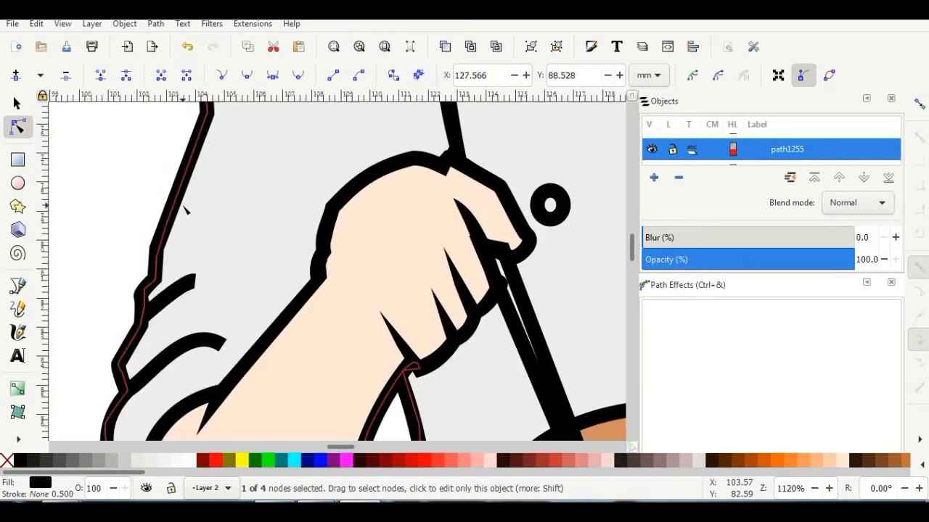
left_click(193, 289)
scroll(193, 290, "up", 3)
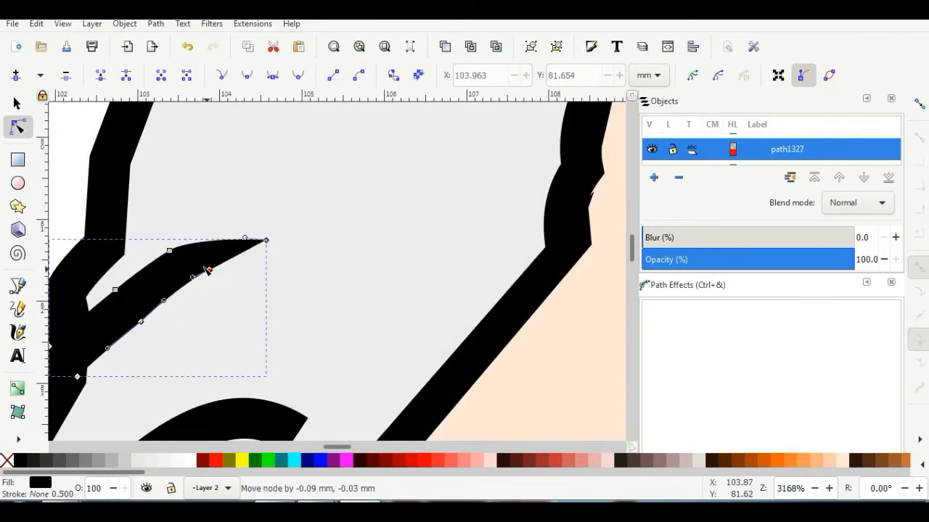
scroll(166, 303, "down", 4)
left_click(309, 312)
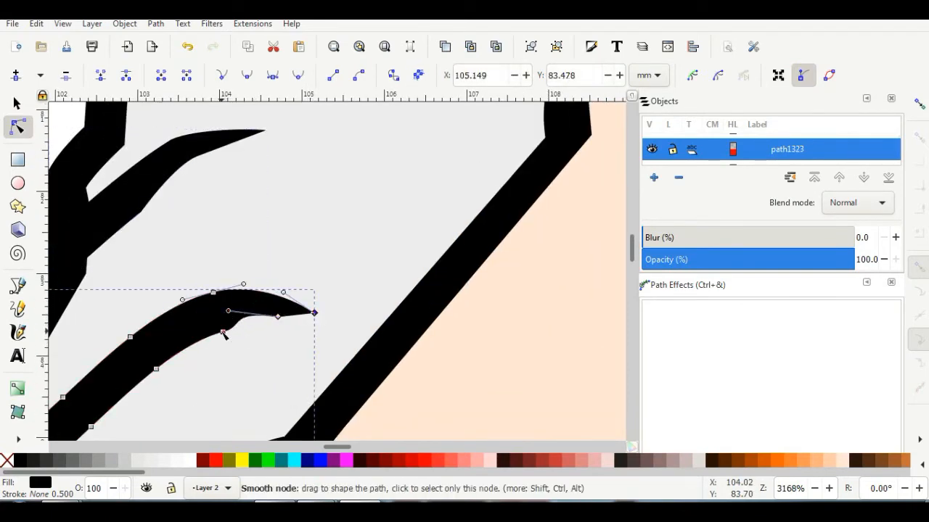
left_click_drag(276, 312, 272, 307)
scroll(173, 232, "down", 8)
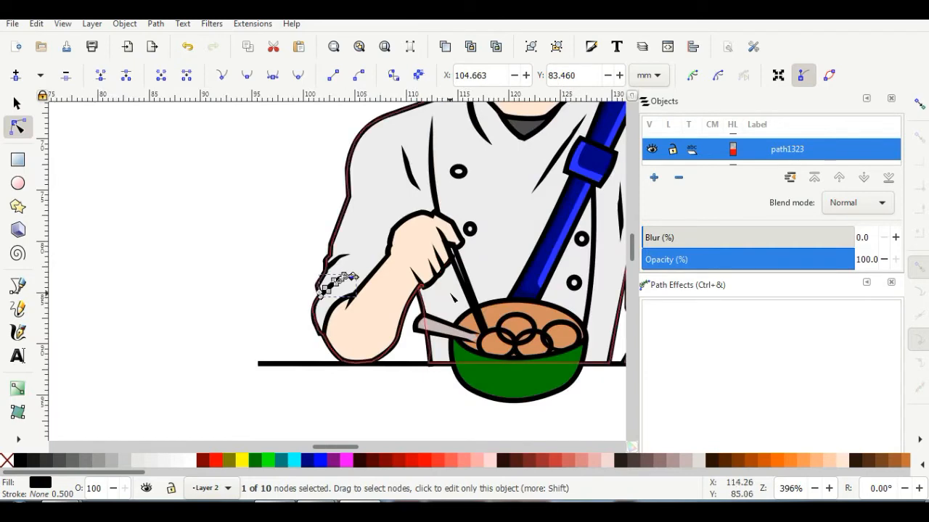
Reshape the notch in the right sleeve's outer outline by moving its corner node.
left_click(172, 232)
scroll(605, 311, "down", 1)
scroll(607, 290, "up", 4)
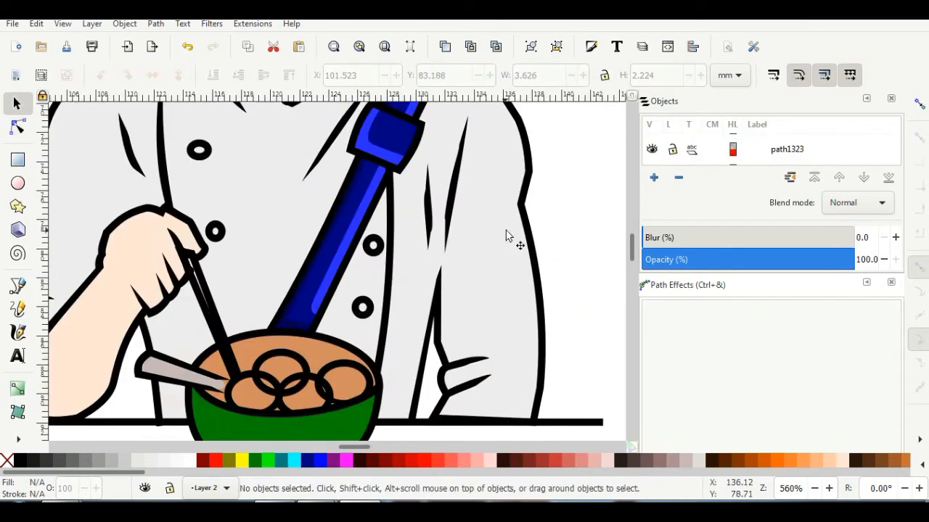
scroll(521, 205, "up", 3)
double_click(520, 197)
left_click_drag(511, 198, 499, 223)
scroll(531, 229, "down", 6)
left_click(597, 232)
scroll(601, 228, "down", 1)
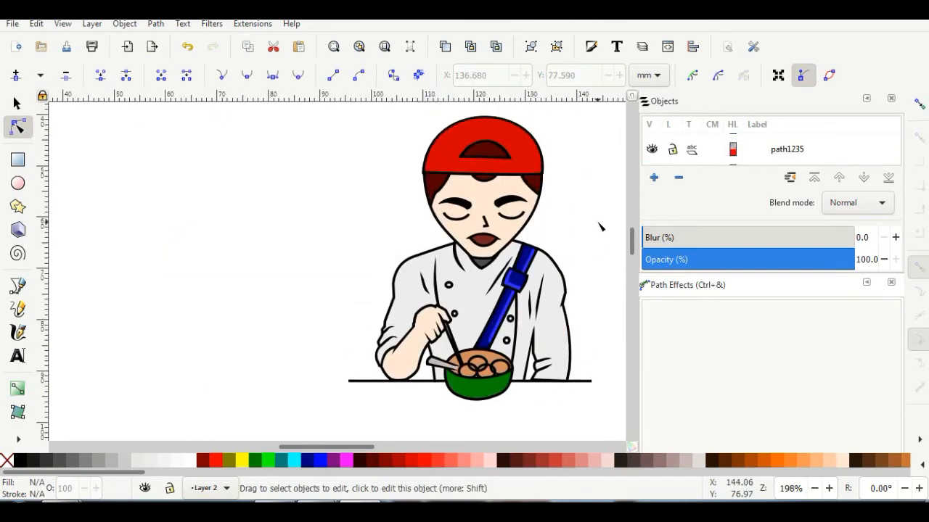
Trace a closed shadow shape along the hairline, left side of the face and chin with the Pen tool.
scroll(421, 261, "up", 5)
key("b")
scroll(566, 246, "down", 2)
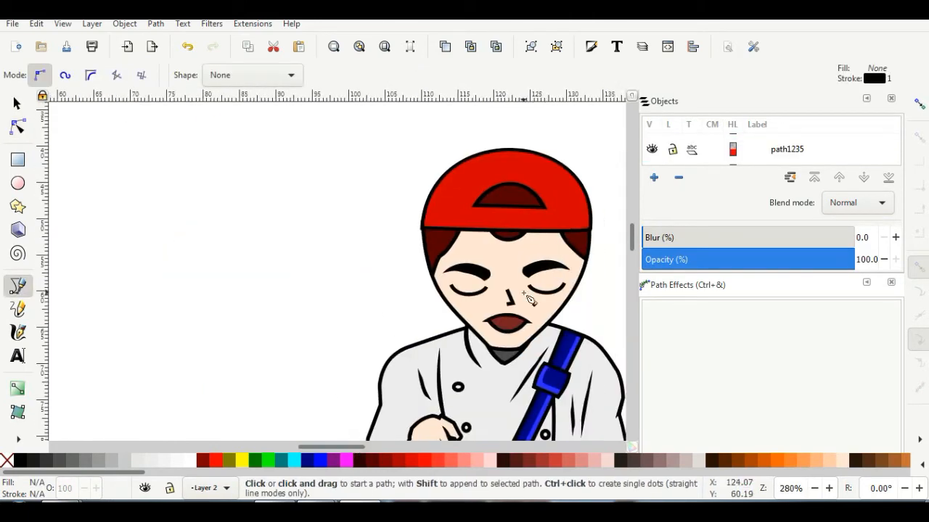
left_click(564, 235)
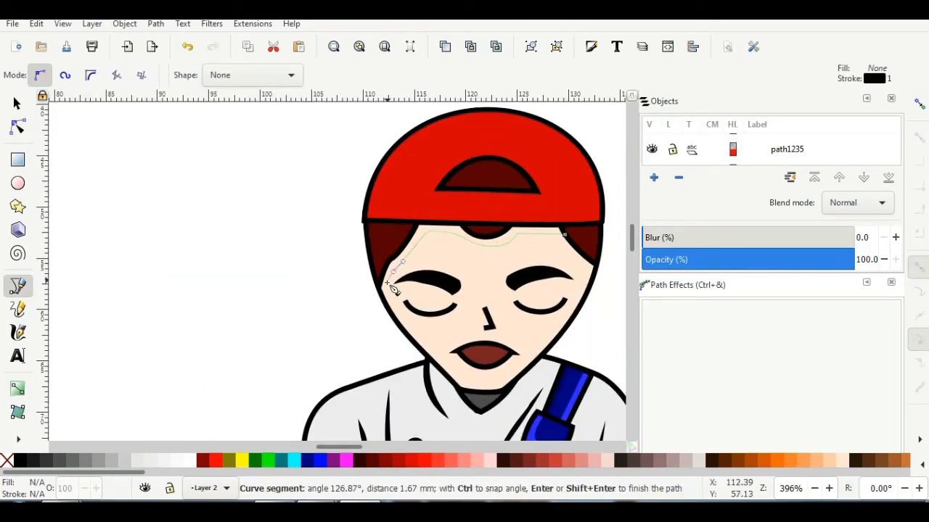
left_click(501, 391)
scroll(501, 391, "up", 2)
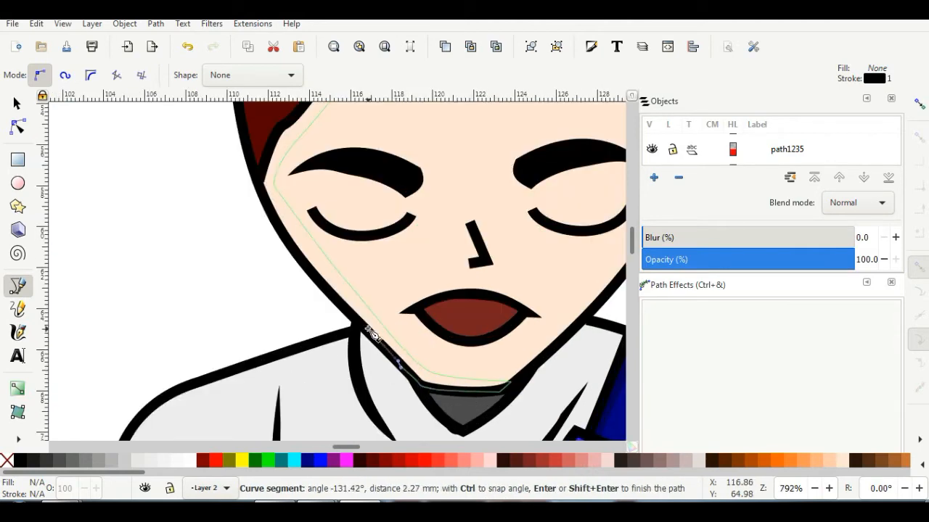
left_click(259, 181)
scroll(268, 157, "up", 3)
left_click(336, 164)
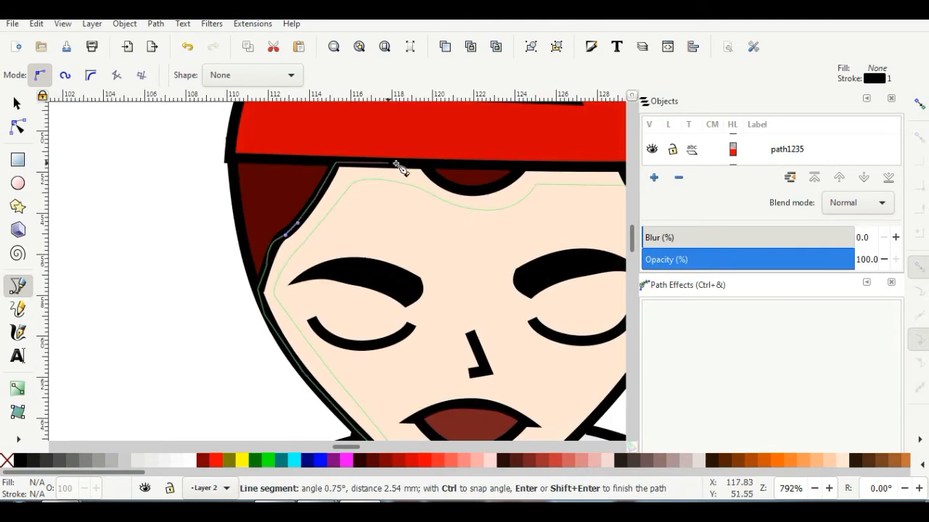
left_click(485, 188)
left_click(621, 166)
scroll(592, 253, "down", 2)
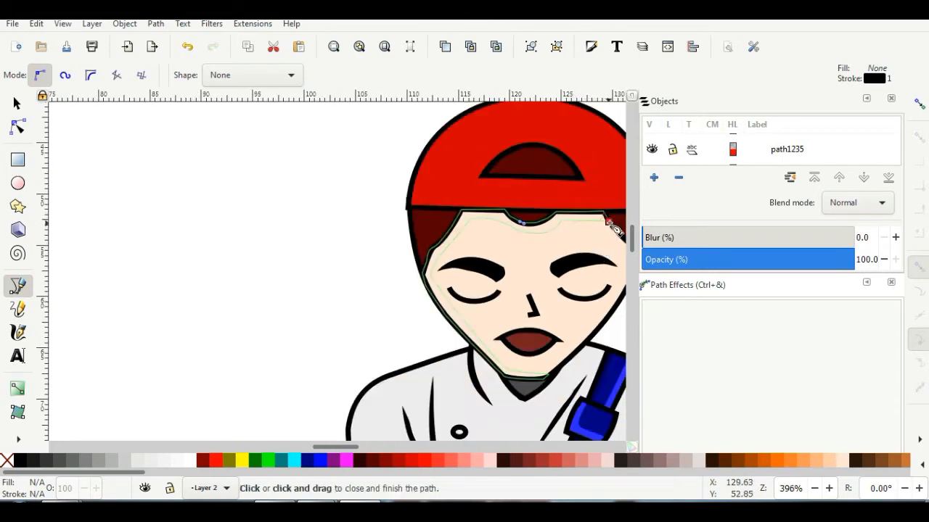
scroll(610, 220, "up", 2)
left_click(606, 219)
Fill the face shadow with light peach, remove its stroke and lower it behind the hair and face outlines.
left_click(832, 462)
right_click(40, 494)
left_click(87, 483)
key("s")
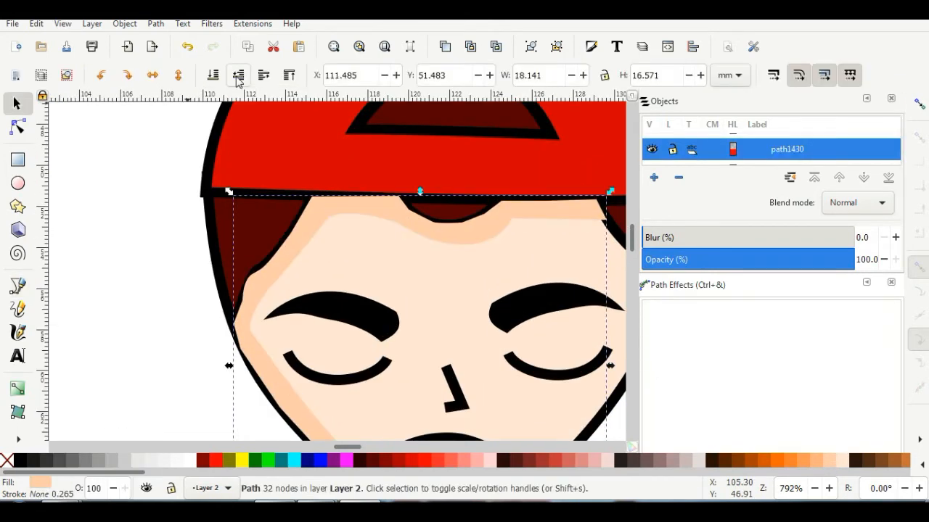
left_click(239, 76)
left_click(240, 76)
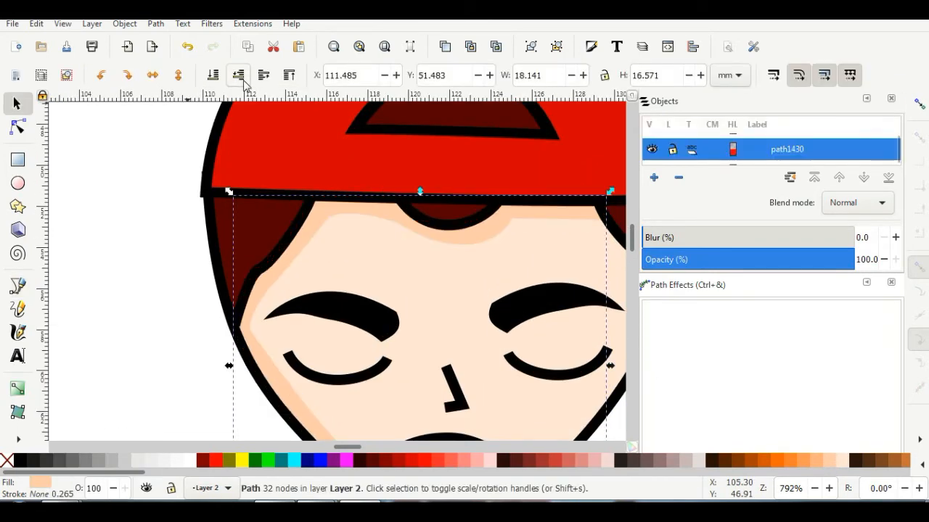
Trace a closed crescent-shaped shadow under the left closed eye with the Pen tool.
key("minus")
key("minus")
left_click(526, 273)
scroll(332, 284, "up", 2)
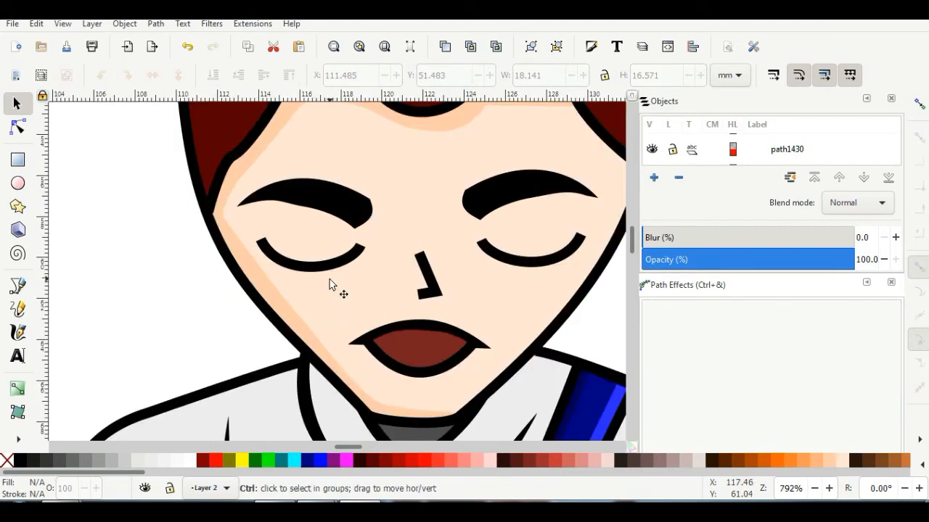
scroll(323, 295, "up", 1)
scroll(361, 232, "down", 2)
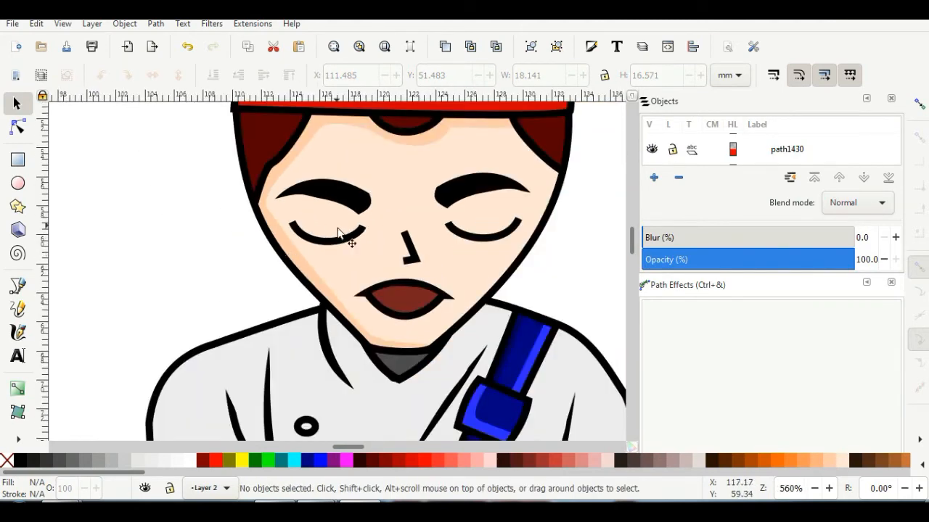
key("b")
scroll(338, 255, "up", 2)
left_click(250, 209)
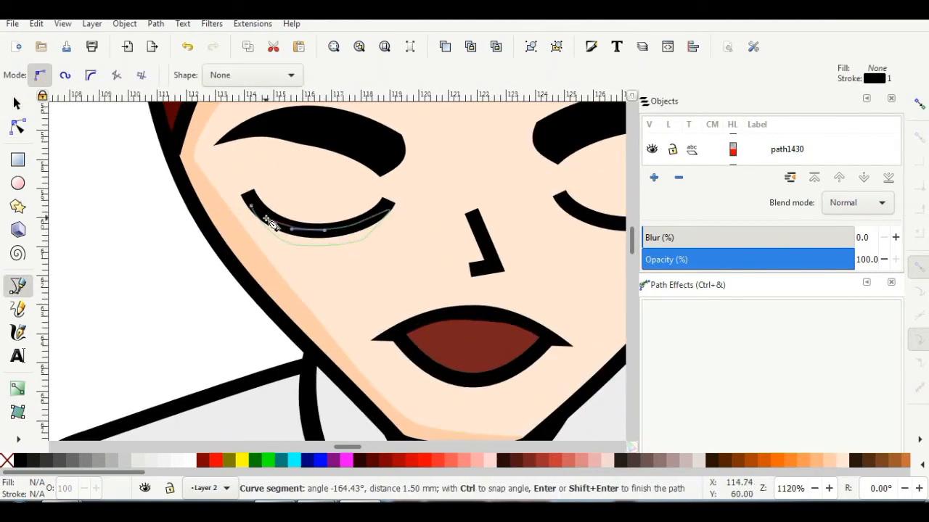
left_click(251, 206)
Fill the left eye's shadow with light peach, remove its stroke and lower it behind the eye line.
left_click(830, 460)
right_click(36, 495)
left_click(71, 489)
left_click(18, 104)
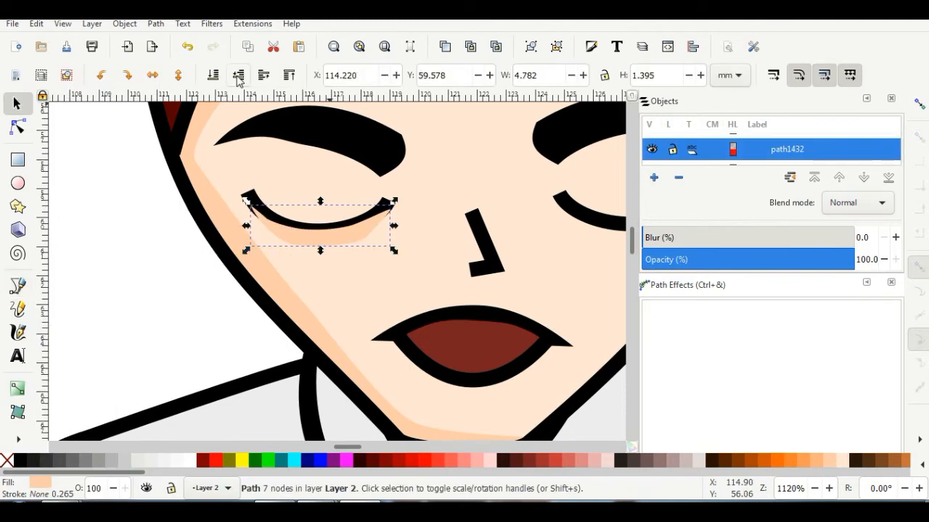
Place a copy of the eye shadow under the right closed eye and lower it behind the eye line.
key("ctrl+v")
mouse_move(348, 447)
left_mouse_down()
mouse_move(365, 447)
mouse_move(337, 447)
left_mouse_up()
scroll(297, 363, "down", 2)
left_click_drag(243, 277, 334, 279)
scroll(323, 279, "up", 2)
left_click(238, 76)
scroll(444, 282, "down", 2)
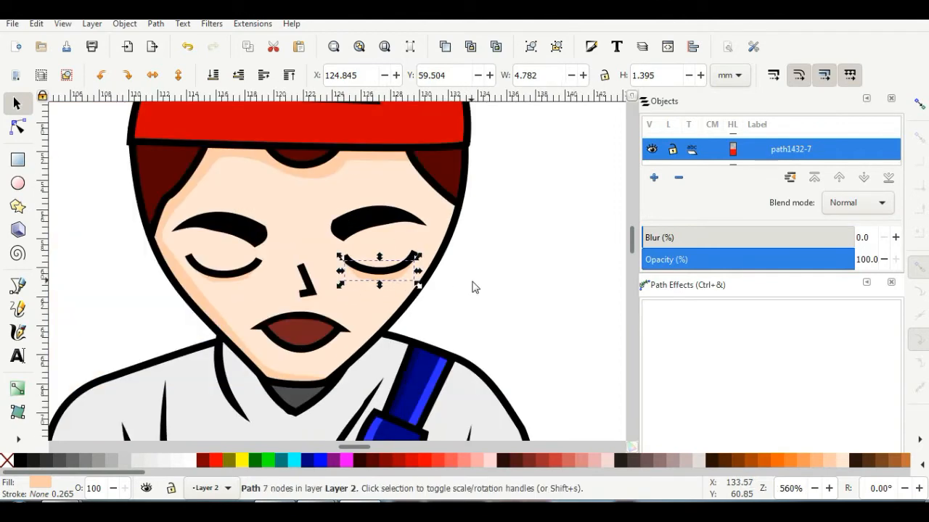
left_click(475, 288)
Trace a closed shadow shape beneath the lower lip with the Pen tool.
scroll(317, 367, "up", 2)
key("b")
left_click_drag(190, 296, 209, 316)
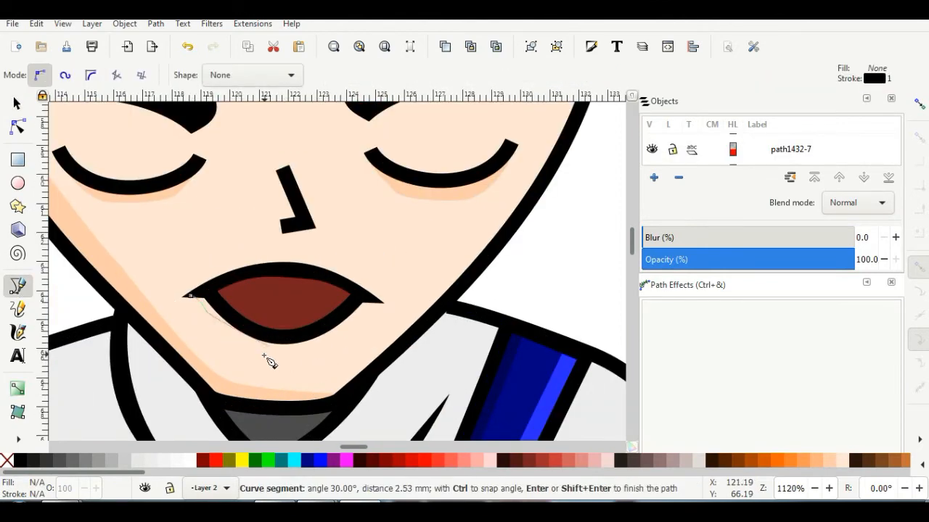
key("ctrl+z")
left_click_drag(255, 352, 286, 352)
left_click(348, 317)
left_click_drag(307, 352, 250, 335)
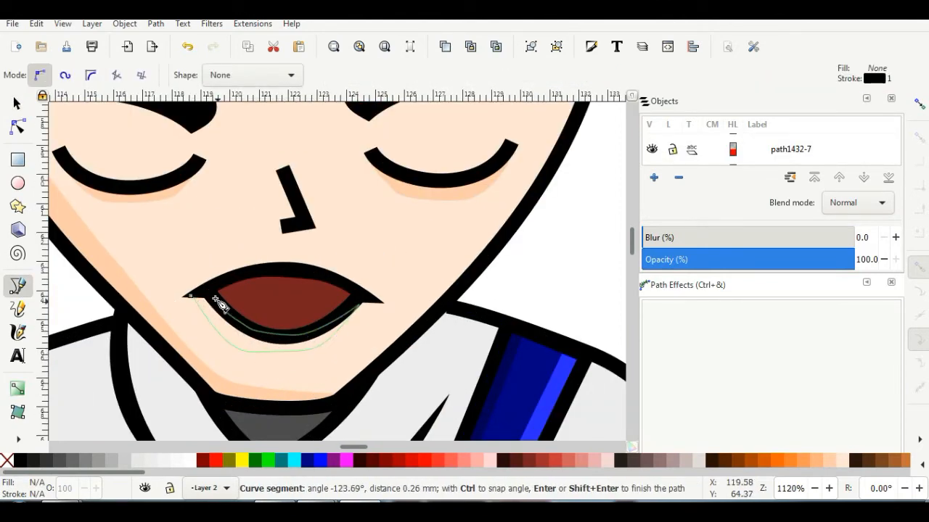
left_click(212, 296)
left_click(190, 296)
Fill the lip shadow with the light peach sampled from the face shadow, remove its stroke and lower it behind the mouth outline.
key("d")
left_click(181, 341)
key("s")
right_click(37, 491)
left_click(93, 479)
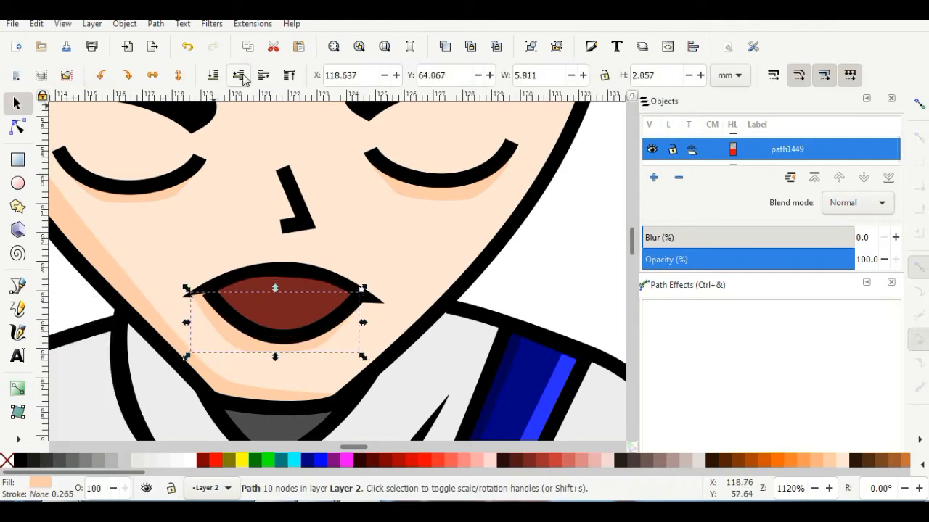
scroll(532, 254, "down", 2)
left_click(532, 254)
scroll(444, 242, "down", 3)
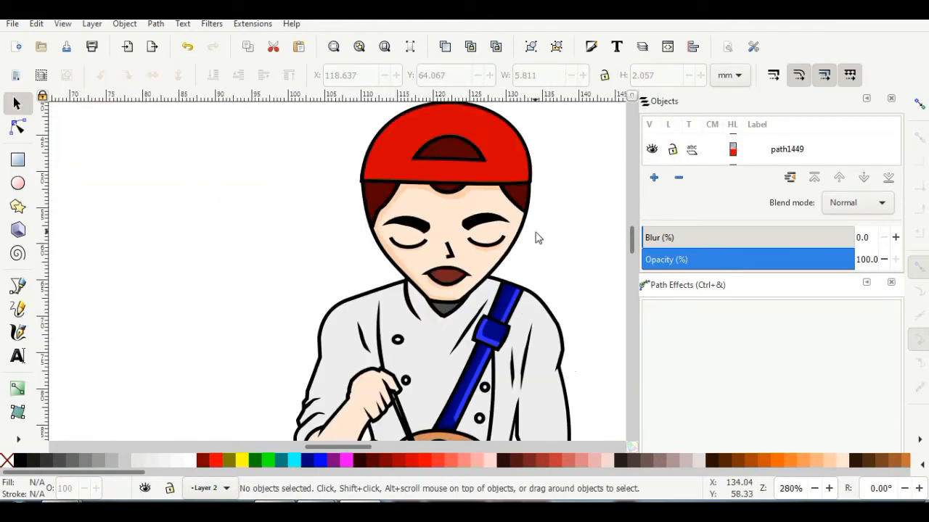
Recolor the cap a darker red and trace a closed shadow shape along its left side and lower band.
scroll(507, 182, "up", 2)
left_click(487, 233)
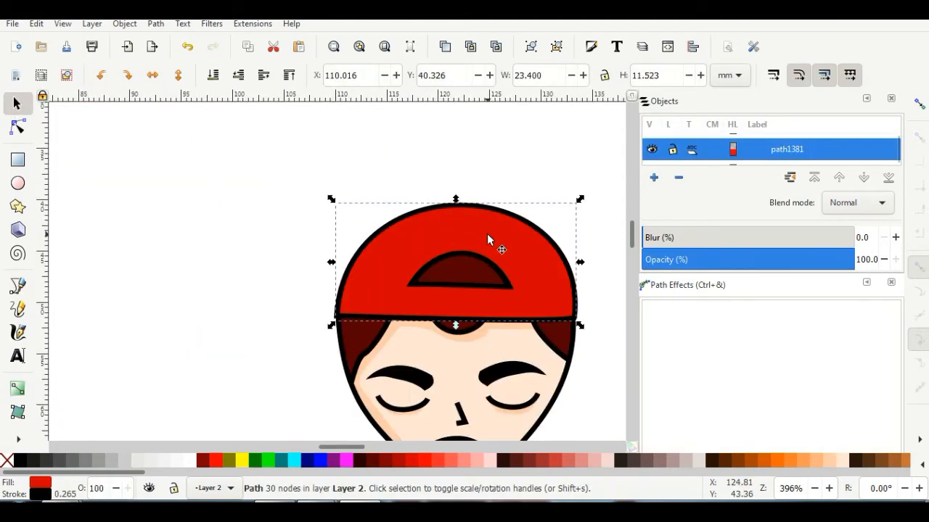
key("n")
left_click(18, 288)
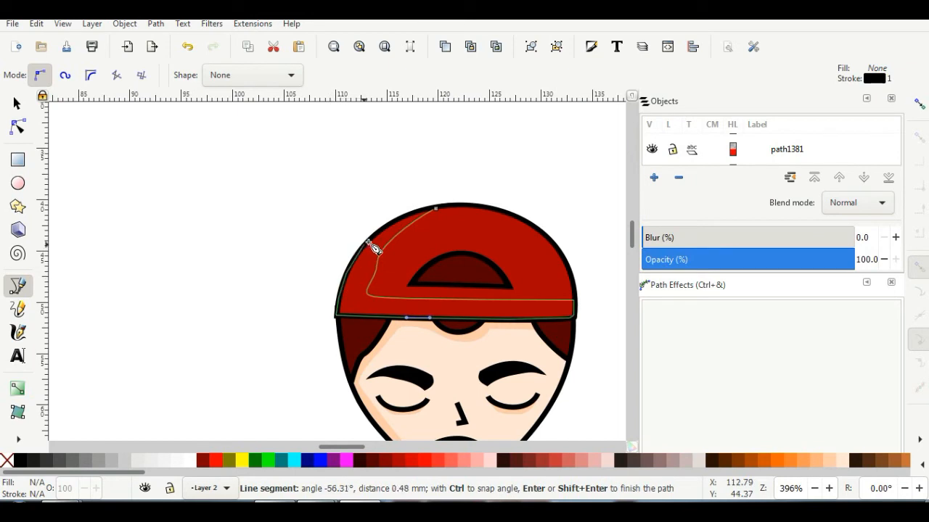
left_click(422, 215)
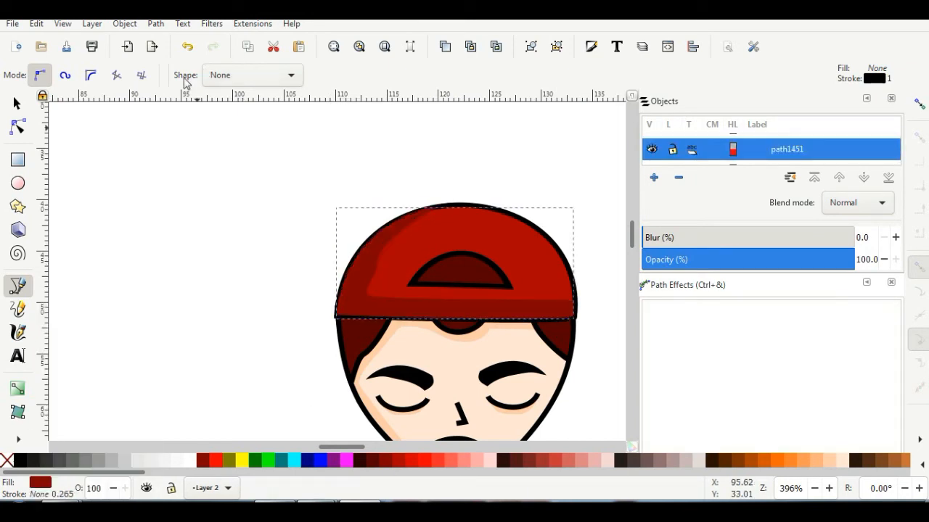
Lower the dark red cap shadow behind the black outlines and adjust the nodes of its inner edge.
key("s")
left_click(238, 75)
left_click(262, 75)
key("n")
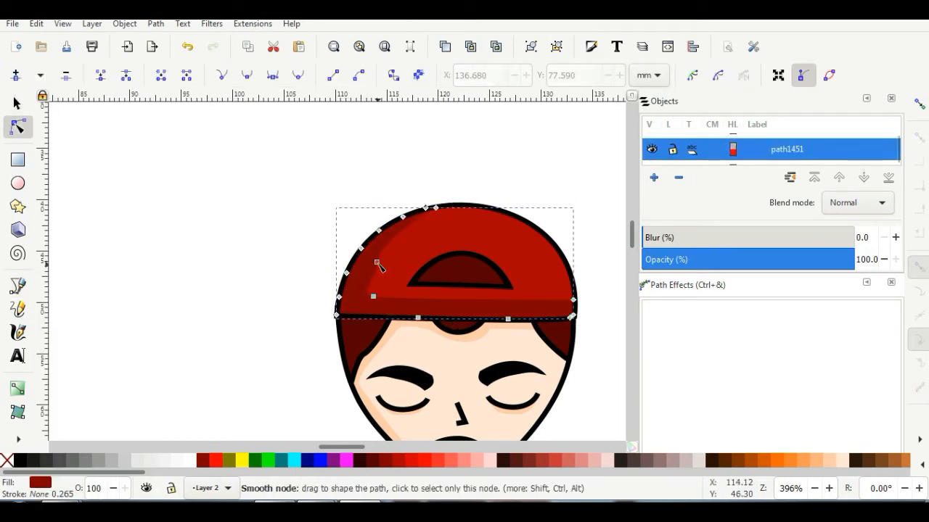
left_click(18, 104)
left_click(254, 174)
scroll(559, 253, "down", 1)
scroll(561, 231, "up", 1)
Draw a curved highlight on the cap's upper right side with the Pen tool, filled bright red without a stroke.
left_click(21, 286)
left_click_drag(470, 213, 484, 213)
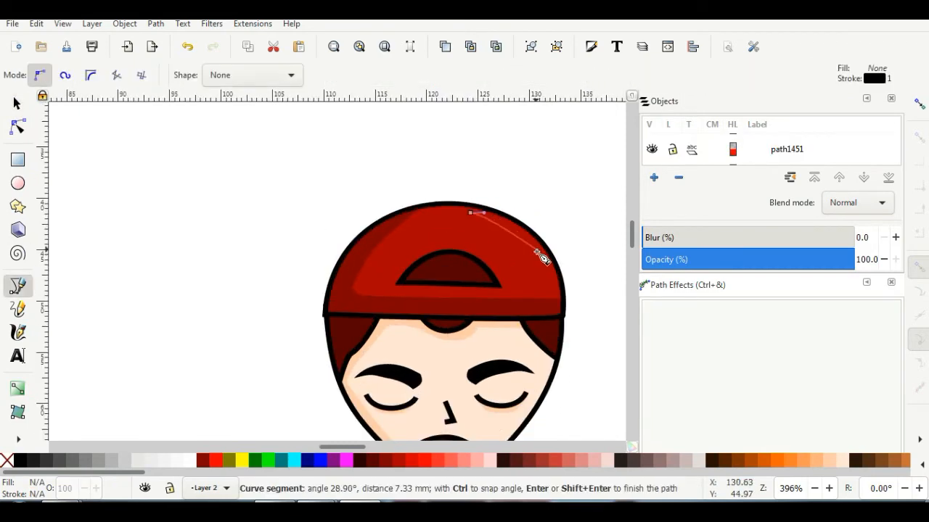
left_click(470, 213)
left_click(426, 461)
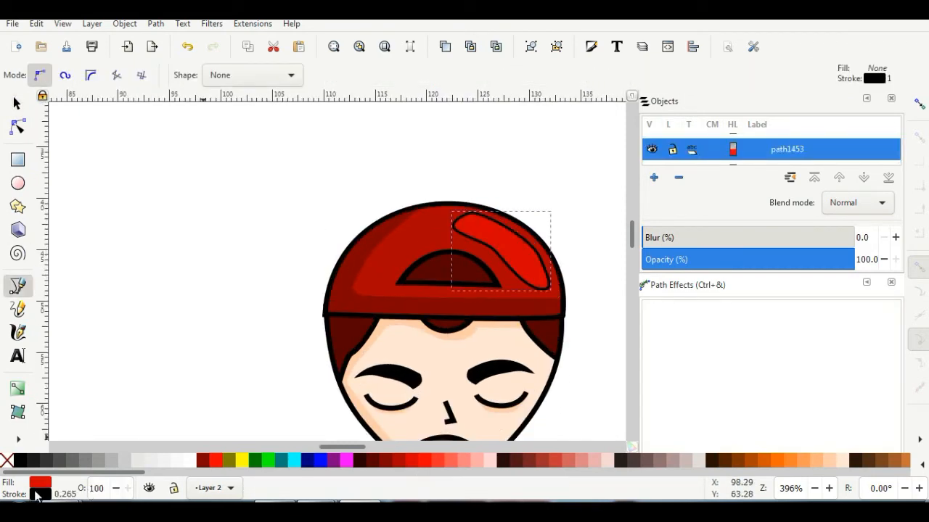
middle_click(36, 496)
left_click(193, 262)
scroll(429, 164, "down", 1)
Trace a closed shadow shape along the left and bottom edges of the hair in the cap's opening.
left_click(19, 104)
scroll(472, 248, "up", 2)
left_click(18, 285)
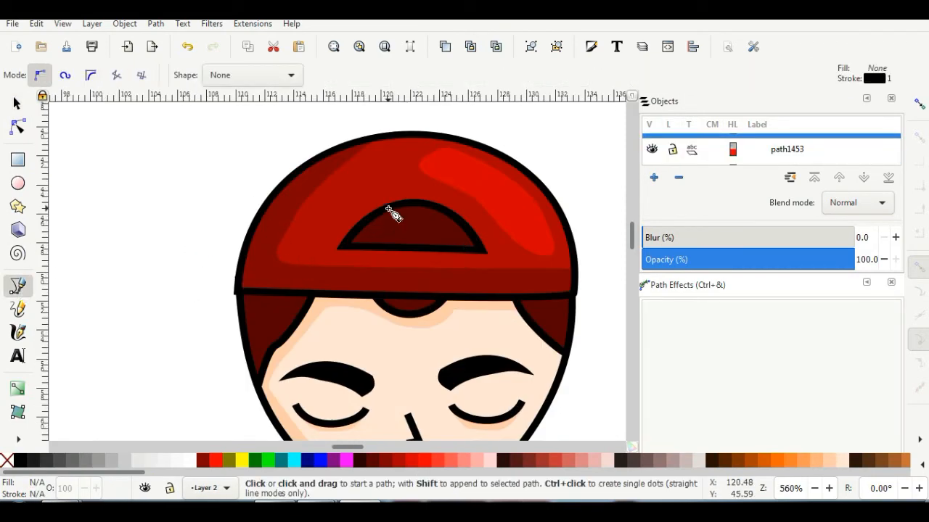
left_click(344, 246)
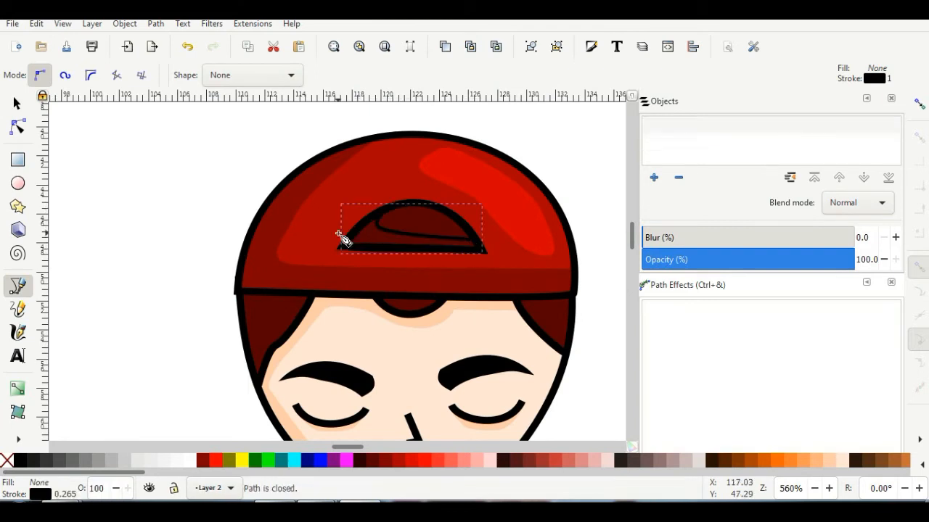
Fill the cap opening's shadow with very dark red, remove its stroke and lower it behind the outline.
left_click(375, 462)
left_click(17, 105)
right_click(40, 494)
left_click(87, 481)
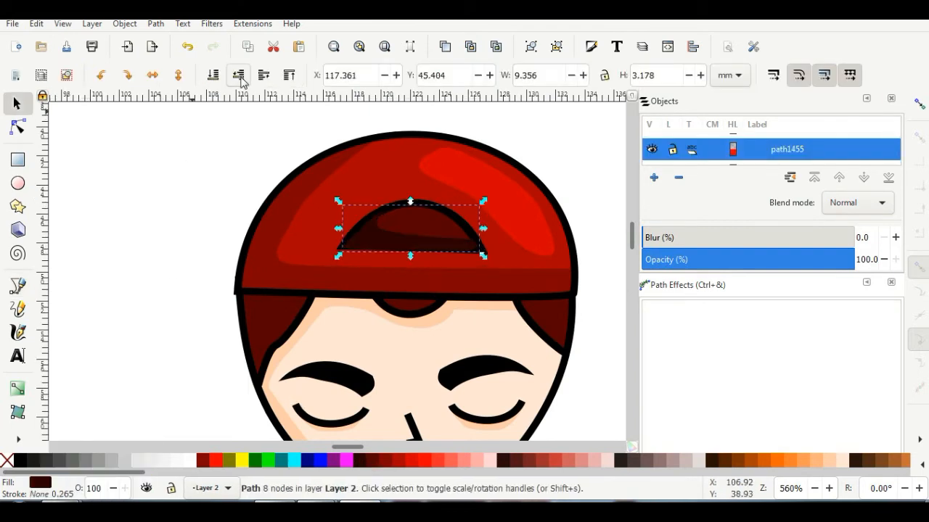
left_click(372, 463)
Trace a closed shadow shape around the edges of the left hair patch below the cap.
scroll(321, 376, "down", 2)
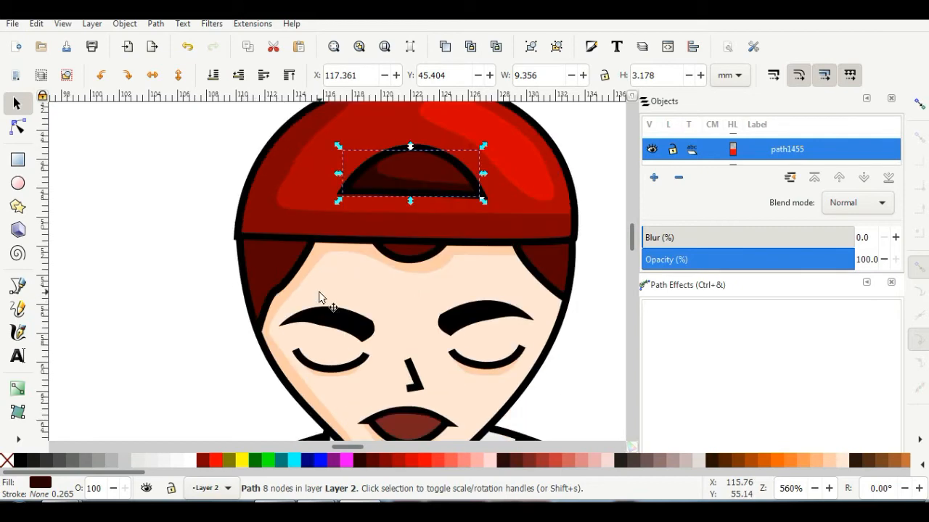
key("b")
left_click(307, 244)
left_click_drag(255, 285, 279, 286)
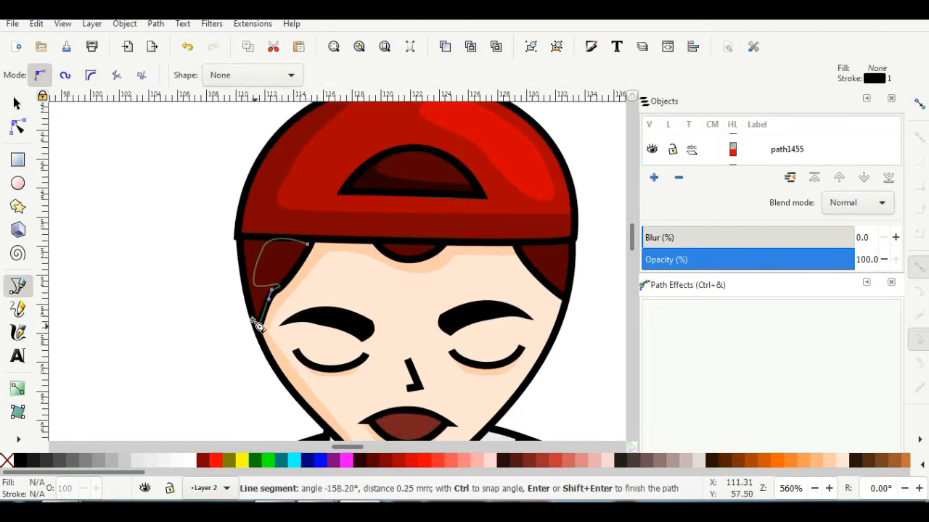
left_click(308, 244)
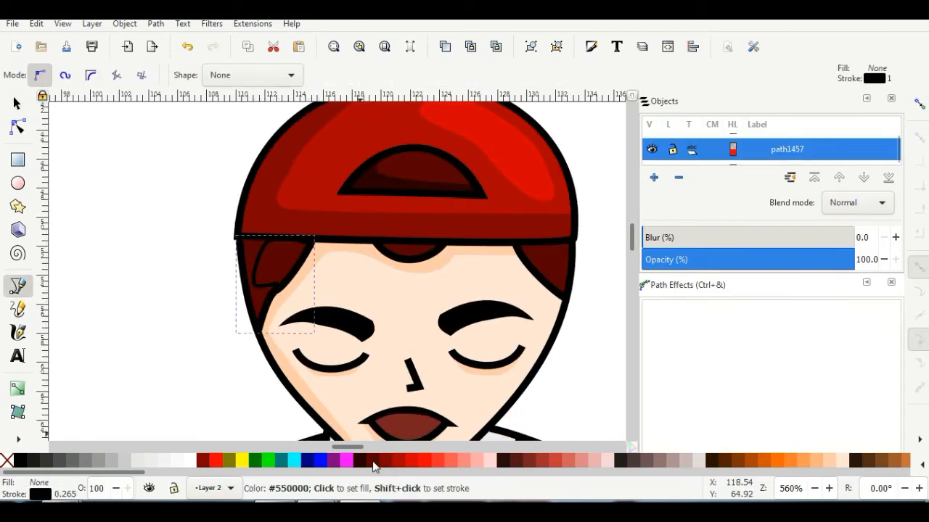
Fill the left hair shadow with very dark red, remove its stroke and lower it behind the outlines.
right_click(39, 494)
left_click(66, 488)
left_click(17, 105)
left_click(242, 77)
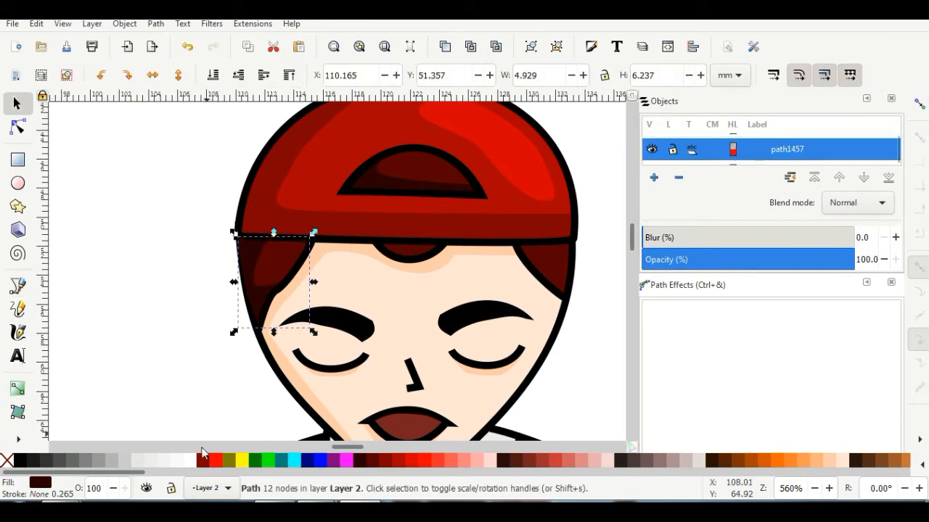
left_click(154, 461)
left_click(362, 464)
key("Escape")
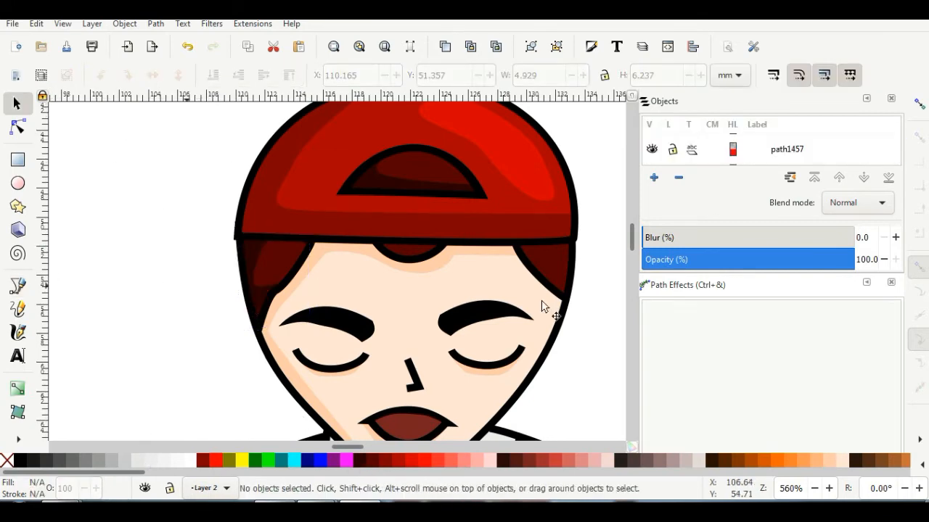
Trace a closed shadow shape along the inner and lower edges of the right hair patch.
scroll(508, 311, "down", 1)
scroll(580, 285, "up", 1)
key("b")
scroll(520, 274, "up", 2)
left_click(494, 251)
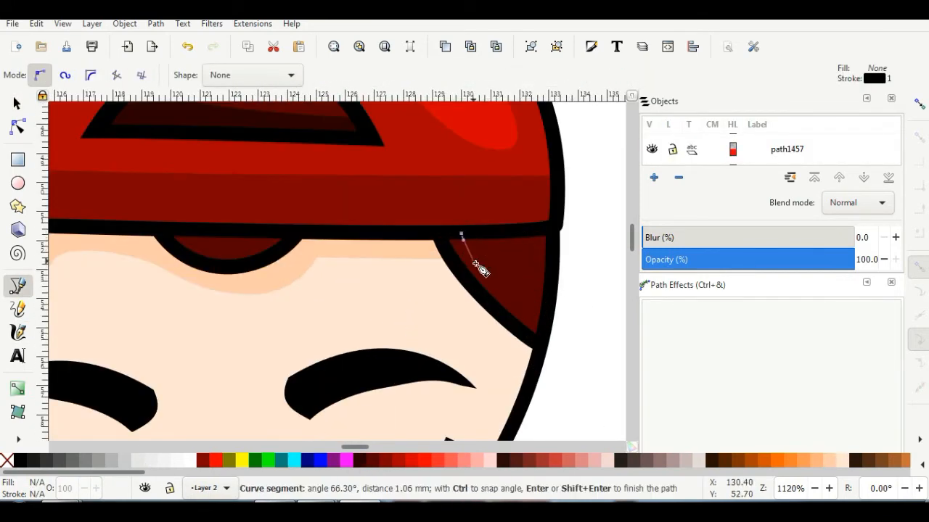
left_click(537, 284)
left_click(440, 234)
left_click(461, 234)
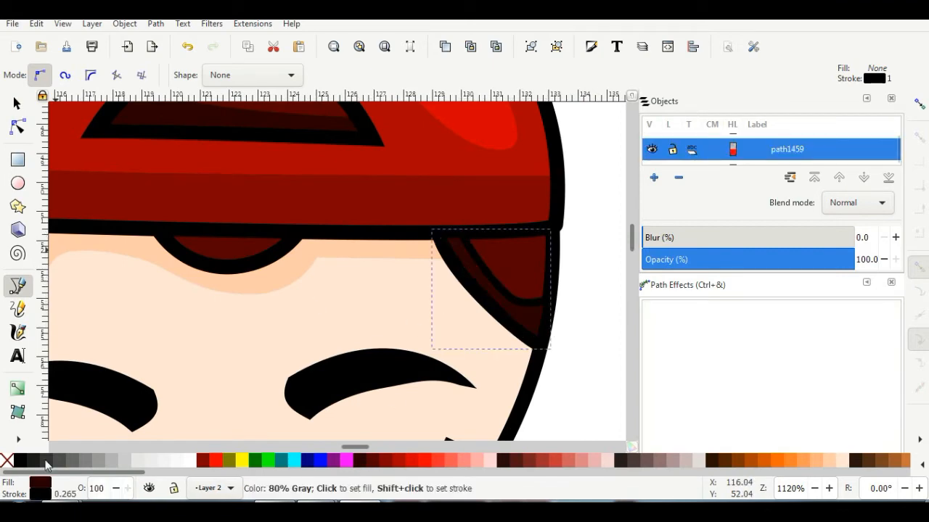
Remove the stroke from the very dark red shadow on the right hair patch.
left_click(5, 461, "shift")
left_click(17, 104)
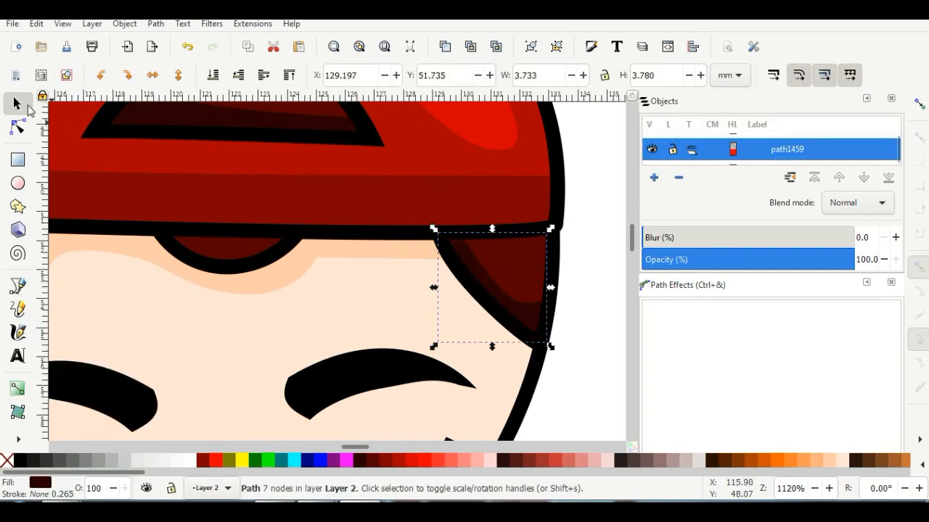
left_click(569, 355)
scroll(570, 356, "down", 5)
scroll(583, 384, "up", 3)
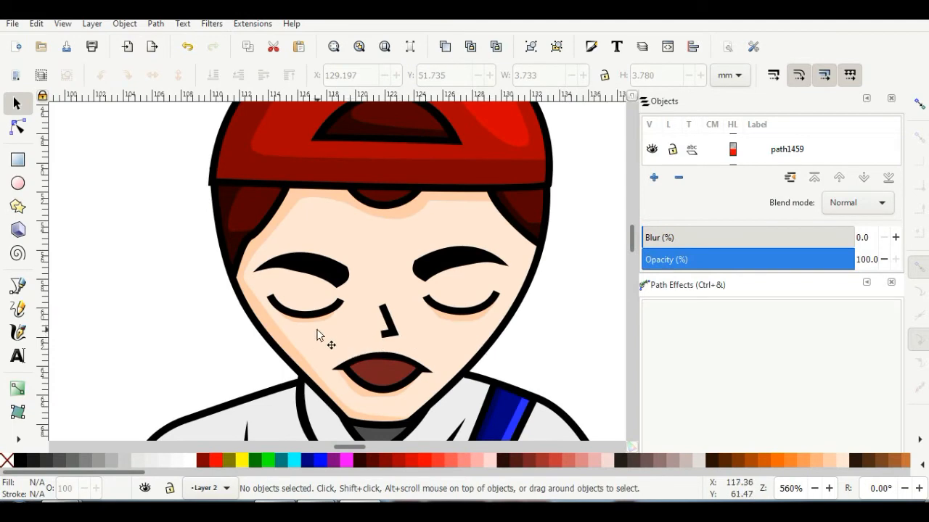
Trace a closed triangular shadow in the inner angle of the nose line with the Pen tool.
scroll(341, 333, "down", 1)
scroll(392, 341, "up", 4)
key("b")
left_click(356, 207)
left_click(388, 278)
left_click(358, 281)
left_click(357, 208)
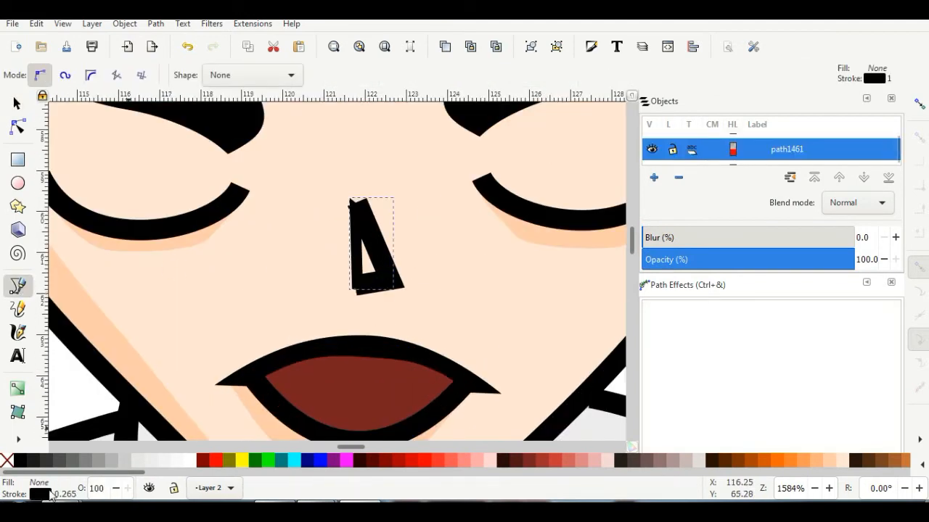
Fill the nose shadow with the light peach sampled from the face shadow, remove its stroke and lower it behind the nose line.
key("d")
left_click(135, 346)
key("s")
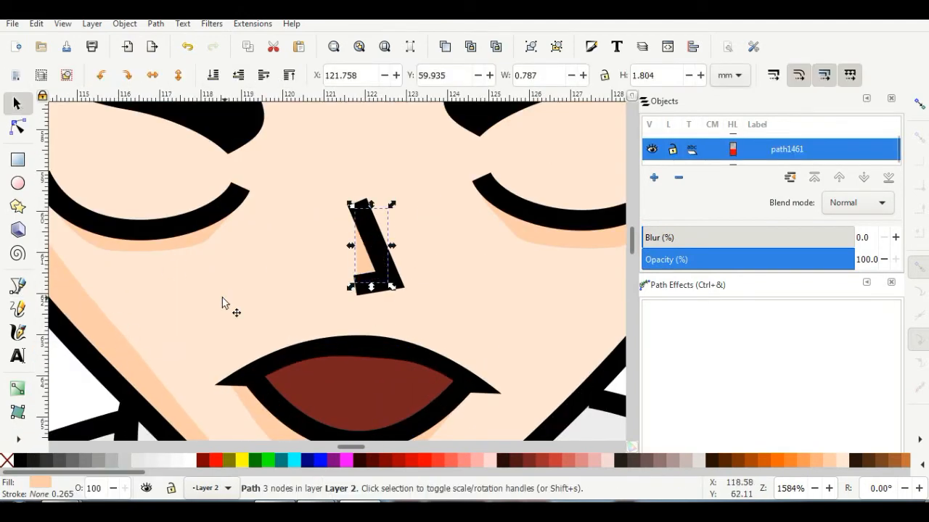
scroll(529, 322, "down", 6)
left_click(611, 419)
Trace the leftmost round food piece in the bowl, fill it with grayish brown, remove its stroke and lower it behind its outline.
scroll(607, 392, "up", 5)
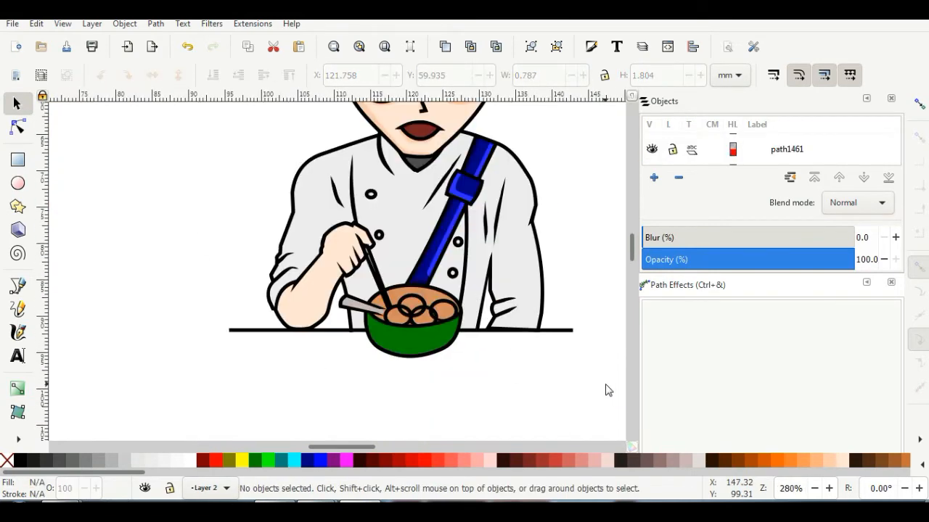
left_click(380, 286)
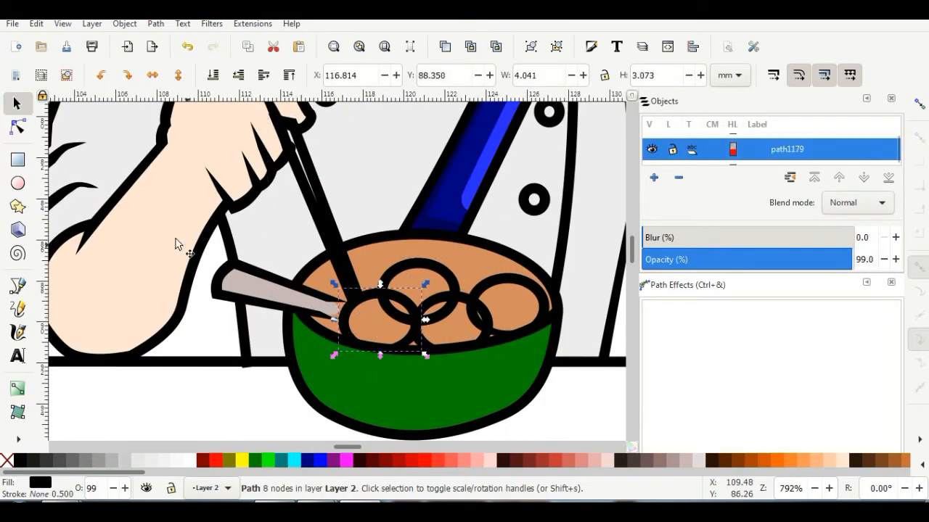
key("b")
left_click(360, 299)
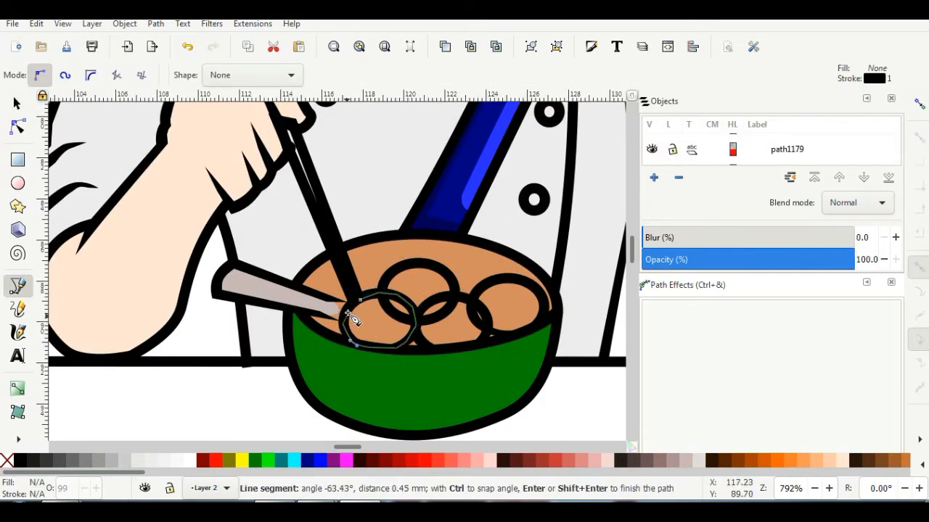
left_click(361, 299)
left_click(647, 461)
left_click(671, 460)
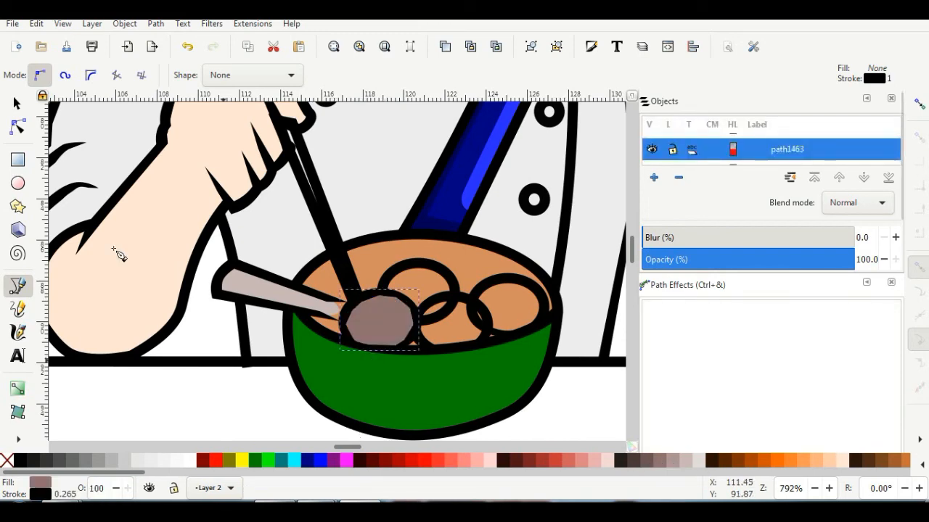
key("s")
Trace a closed path around the middle front round food piece in the bowl with the Pen tool.
left_click(393, 273)
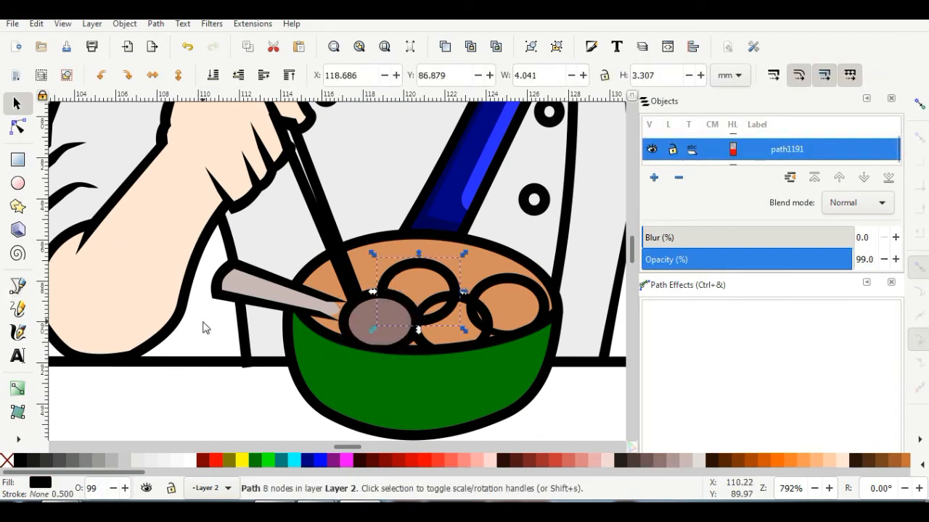
key("b")
left_click(417, 313)
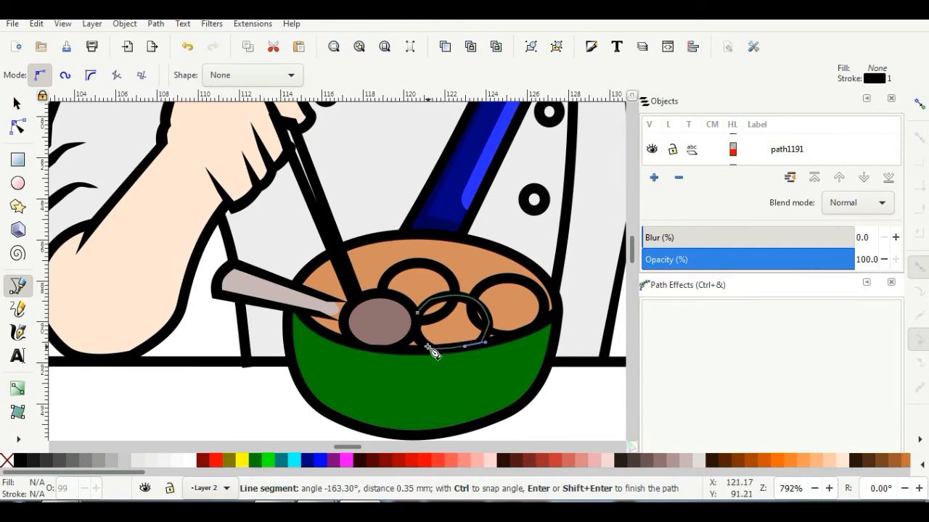
left_click(423, 339)
left_click(418, 313)
Fill the middle front food piece with the grayish brown sampled from the leftmost piece and lower it behind its outline.
key("d")
left_click(405, 316)
key("s")
left_click(239, 76)
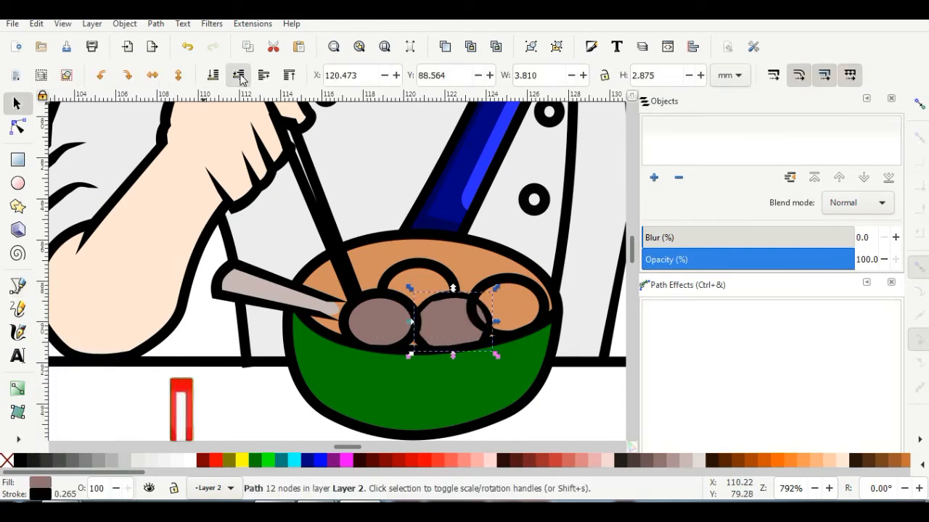
Trace a closed path around the rightmost round food piece in the bowl with the Pen tool.
left_click(508, 282)
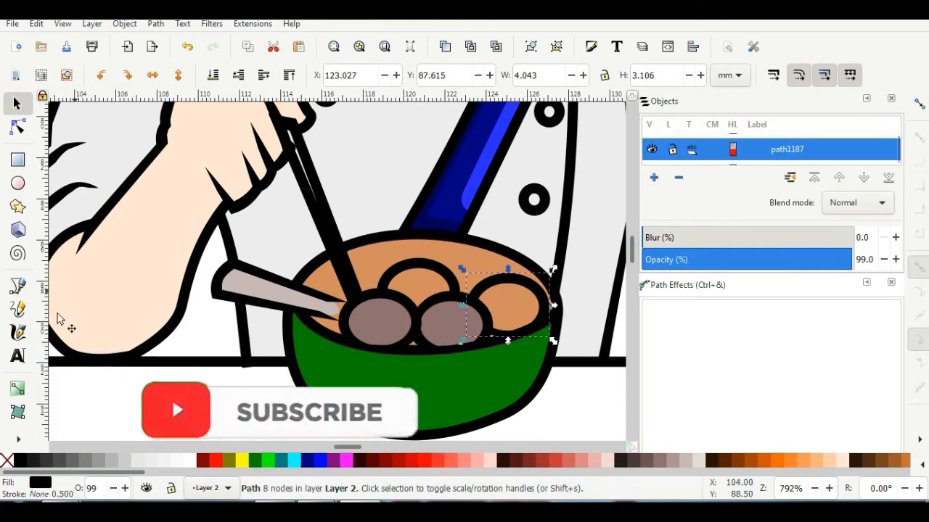
left_click(18, 286)
left_click(472, 299)
left_click(482, 284)
left_click(504, 280)
left_click(523, 280)
left_click(539, 293)
left_click(544, 315)
left_click_drag(525, 332, 516, 334)
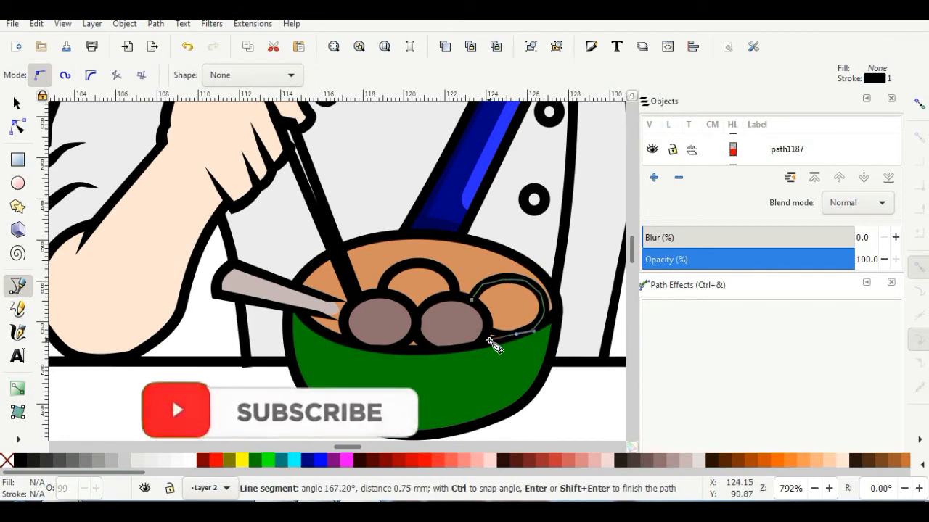
left_click(471, 299)
Fill the rightmost food piece with the grayish brown sampled from its neighbor and lower it behind its outline.
left_click(18, 439)
left_click(36, 354)
left_click(498, 316)
left_click(468, 322)
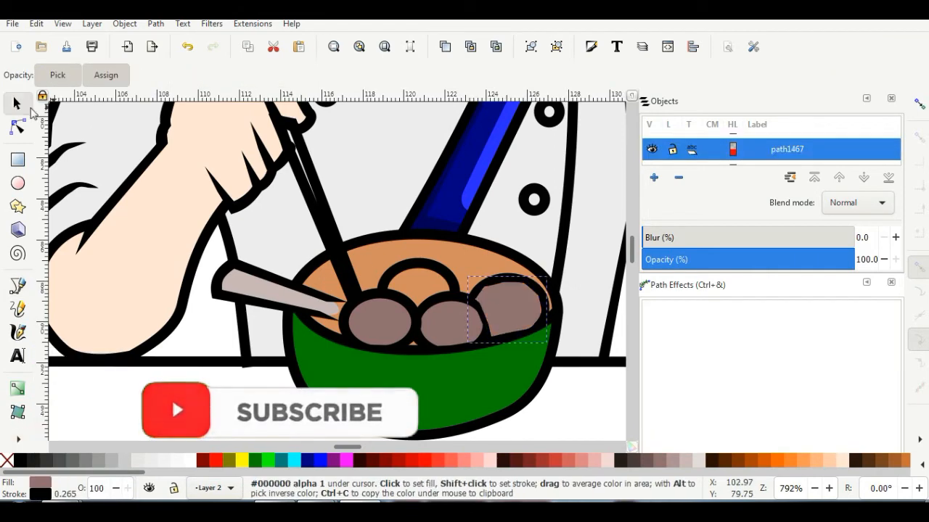
left_click(17, 104)
left_click(239, 76)
double_click(499, 339)
left_click(17, 104)
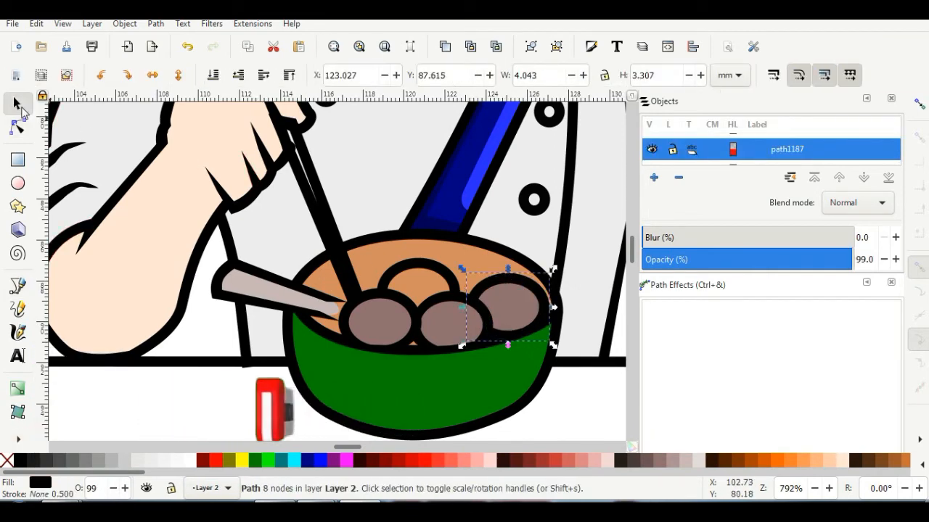
Trace a closed path around the rear round food piece in the bowl with the Pen tool.
scroll(500, 328, "down", 4)
left_click(523, 358)
scroll(490, 313, "up", 4)
key("b")
left_click(411, 336)
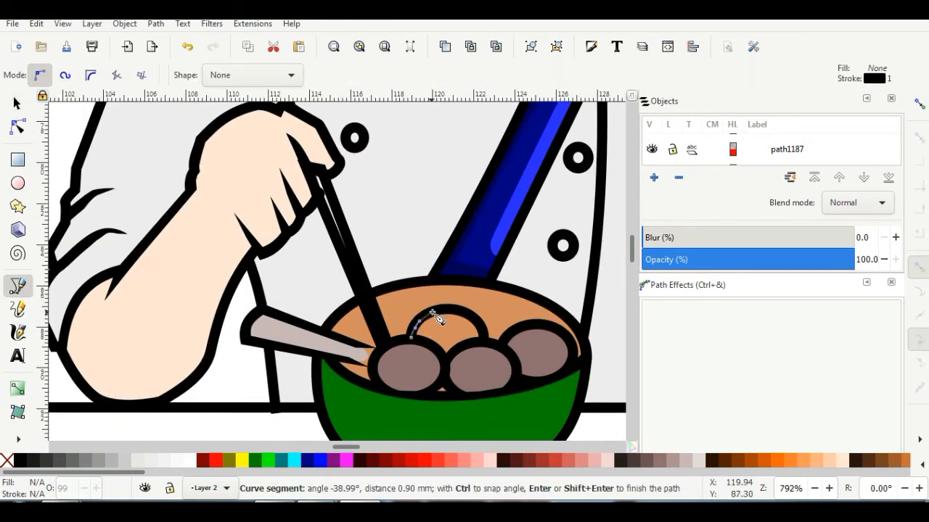
left_click(411, 337)
Fill the rear food piece with the grayish brown sampled from the front piece and lower it behind the outlines.
left_click(18, 439)
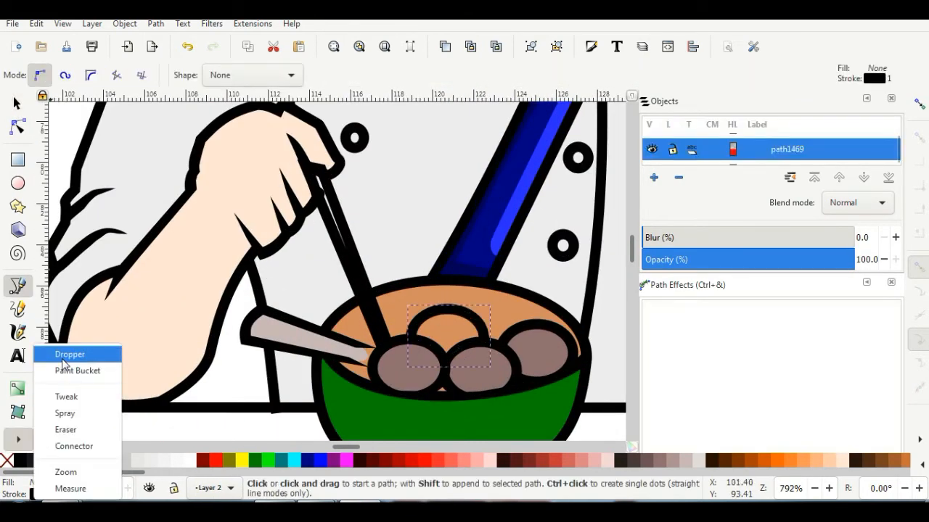
left_click(63, 355)
left_click(408, 362)
left_click(17, 104)
left_click(240, 76)
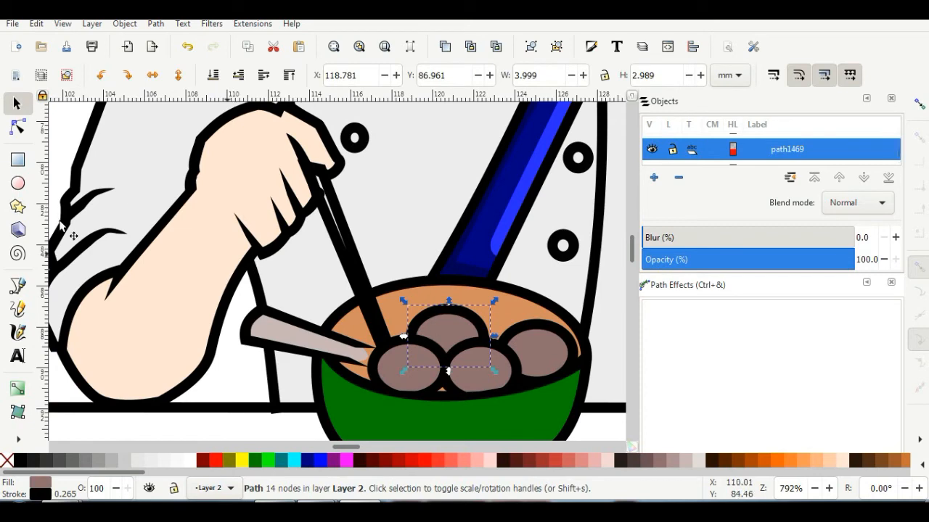
Trace a closed shadow shape over the soup along the bowl's left and back rim and around the food pieces.
key("b")
left_click(547, 309)
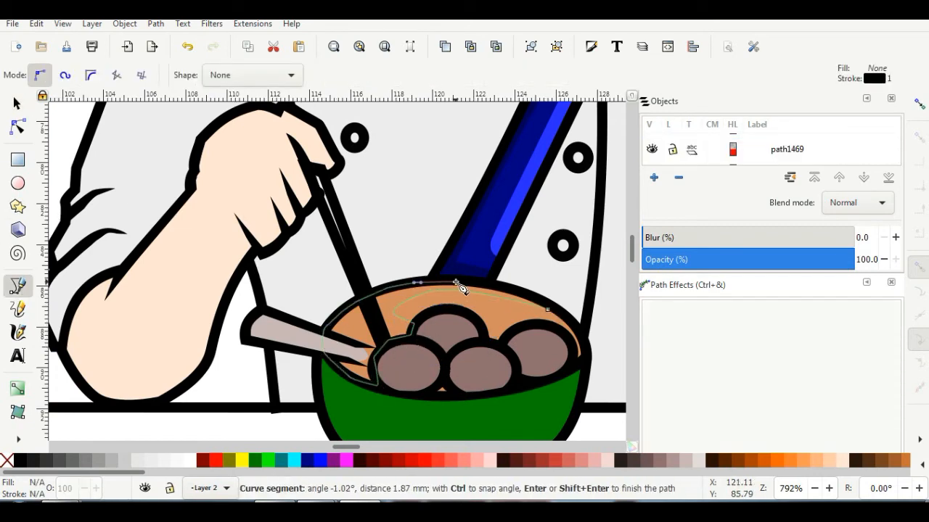
left_click(548, 310)
Fill the soup shadow with dark brown #784421, remove its stroke and lower it behind the outlines.
left_click(775, 460)
left_click(883, 461)
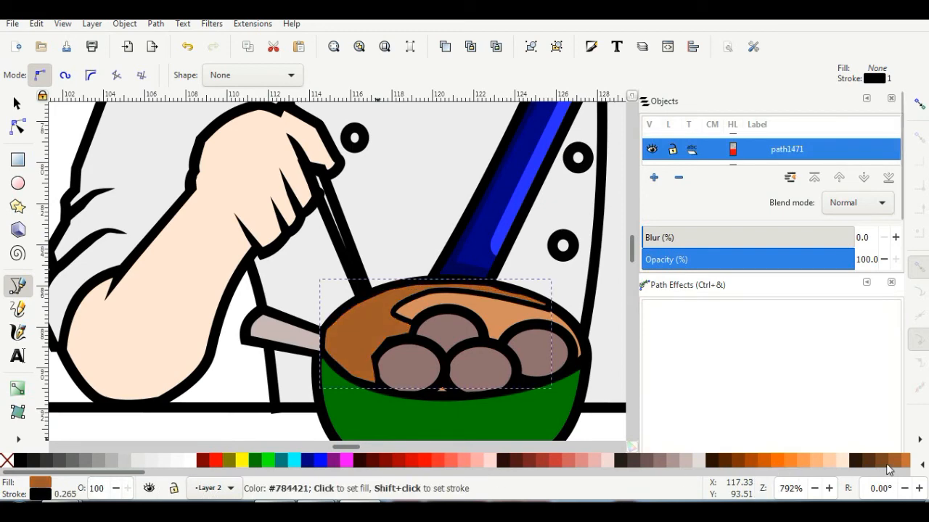
key("s")
left_click(242, 77)
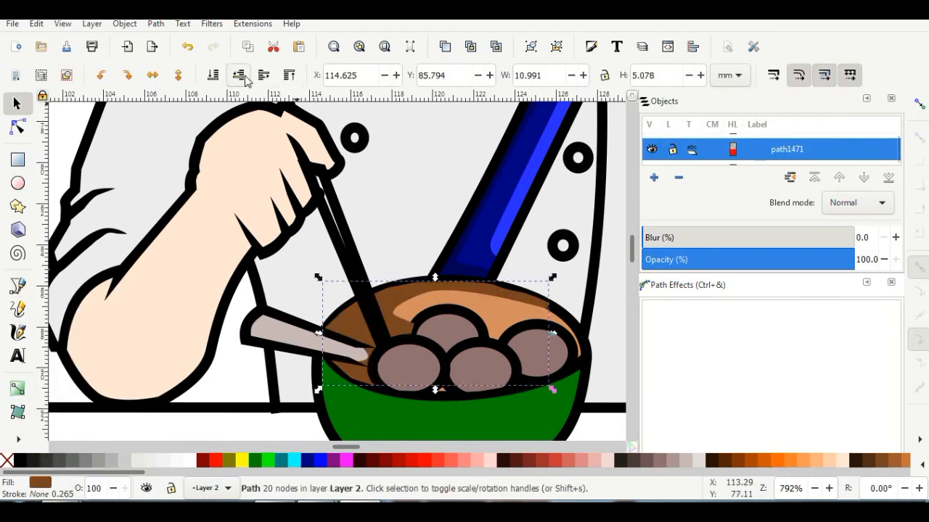
left_click(245, 79)
Trace a narrow closed highlight along the chopsticks from the hand to the bowl and fill it with dark gray.
scroll(490, 332, "down", 2)
scroll(421, 288, "up", 2)
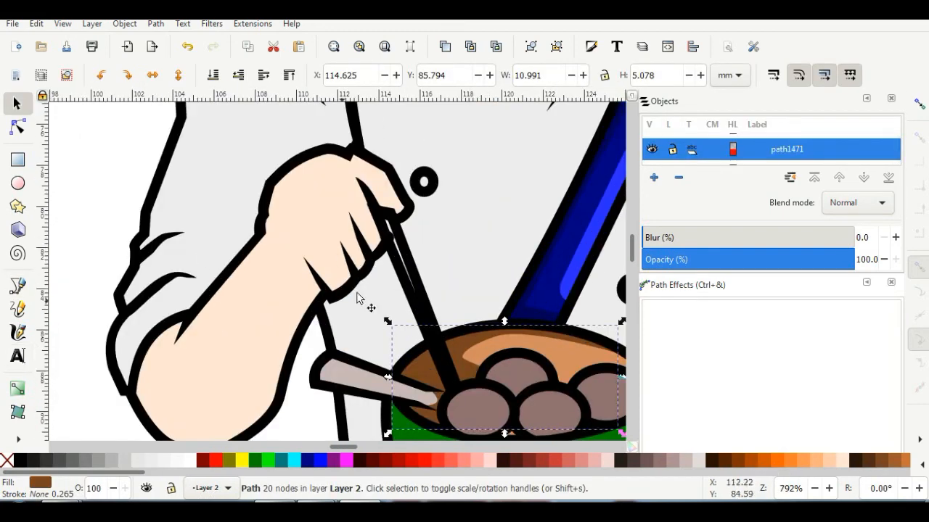
left_click(420, 298)
key("b")
left_click(384, 211)
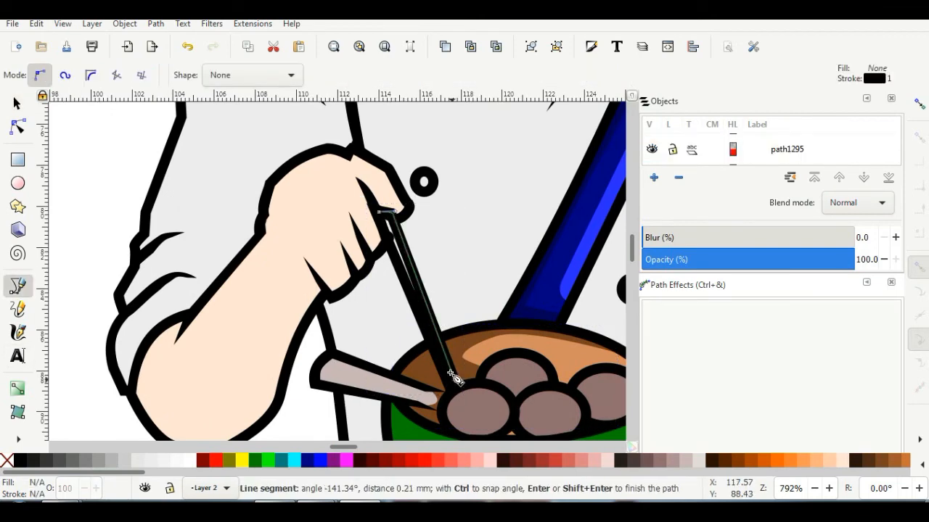
left_click(375, 212)
left_click(394, 211)
left_click(46, 460)
key("s")
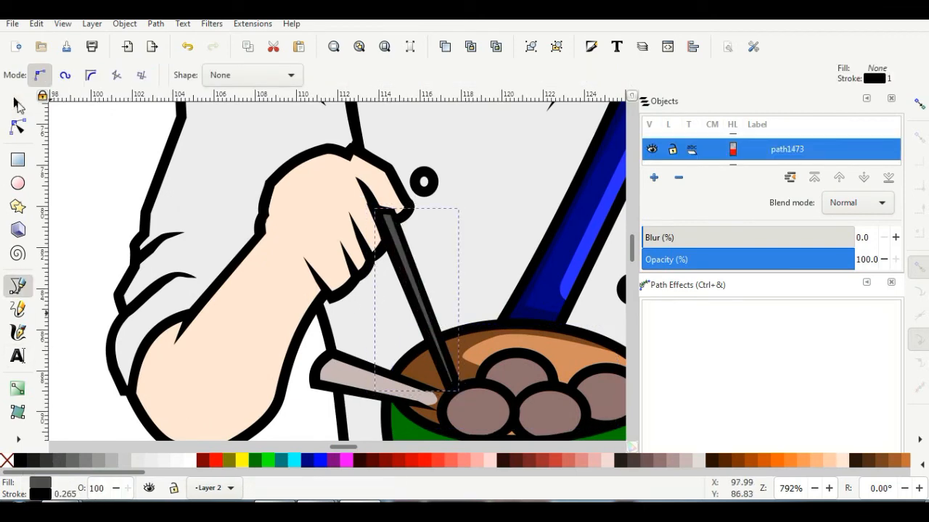
Trace a closed shadow shape along the end and lower edge of the spoon handle with the Pen tool.
left_click(344, 360)
key("Escape")
key("b")
scroll(326, 405, "up", 2)
left_click(309, 309)
left_click_drag(289, 336, 303, 346)
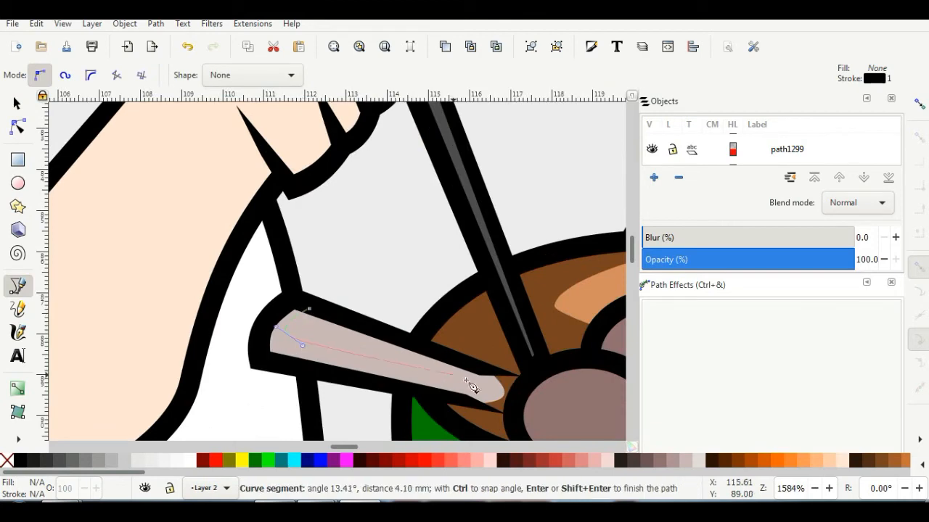
left_click(507, 403)
left_click_drag(502, 411, 486, 407)
left_click_drag(260, 358, 264, 332)
left_click(309, 309)
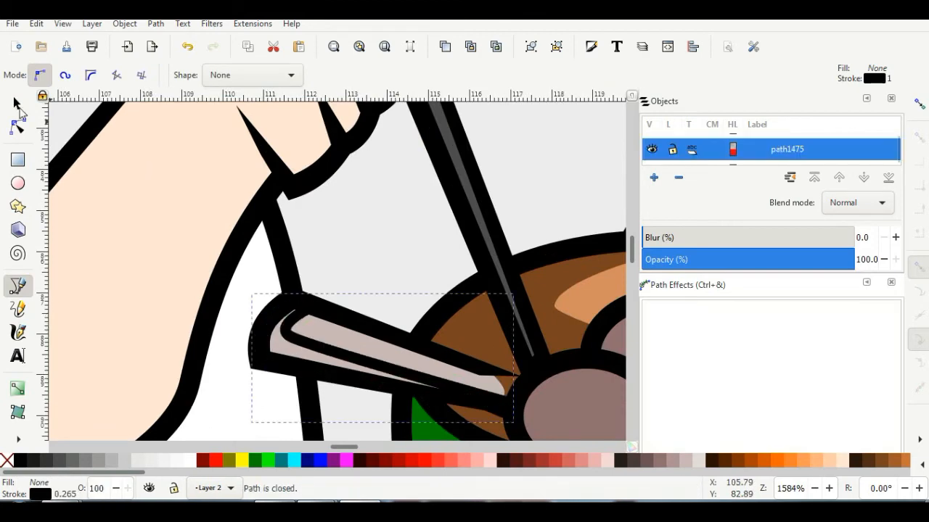
Fill the spoon handle shadow with grayish pink, remove its stroke and lower it behind the outline.
left_click(17, 105)
left_click(674, 465)
right_click(40, 494)
left_click(62, 484)
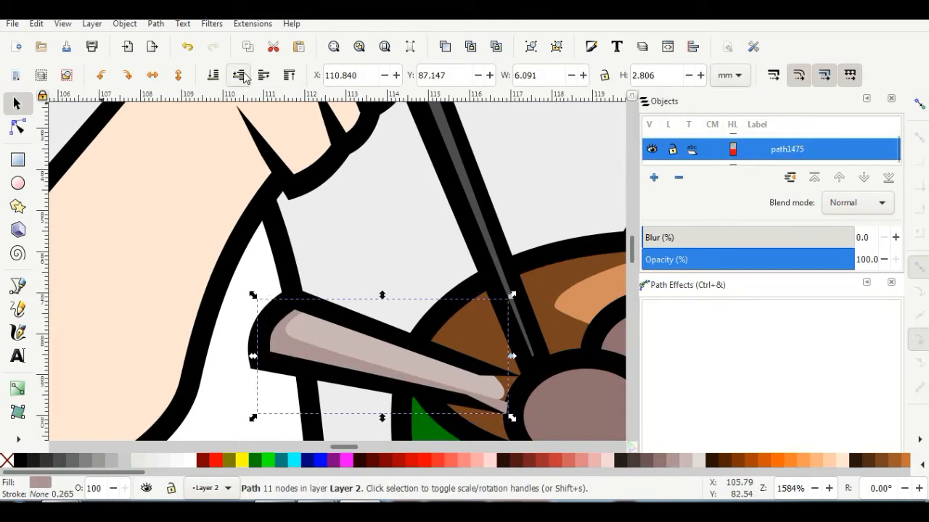
scroll(429, 262, "down", 2)
scroll(429, 263, "down", 6)
left_click(530, 333)
Trace a closed shadow shape along the outer edge of the left sleeve from the collar down to the rolled cuff.
scroll(434, 196, "up", 2)
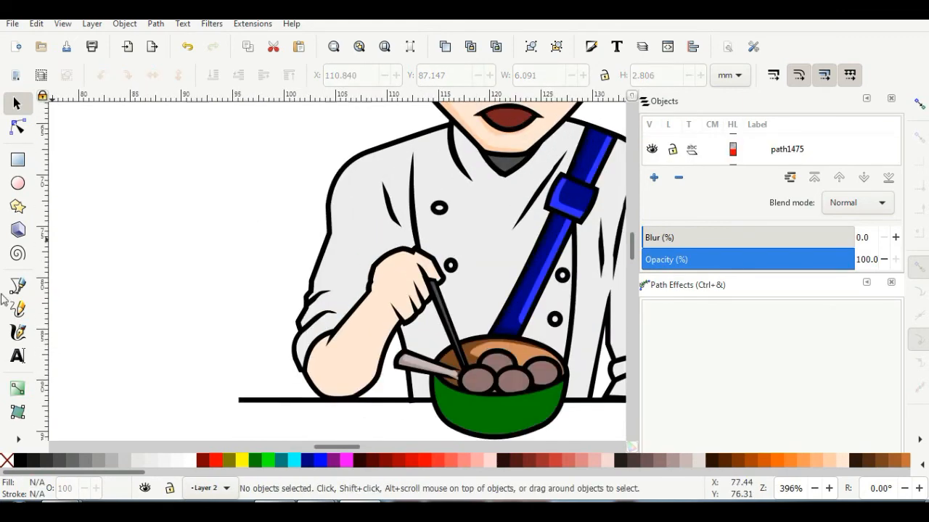
key("b")
left_click(446, 125)
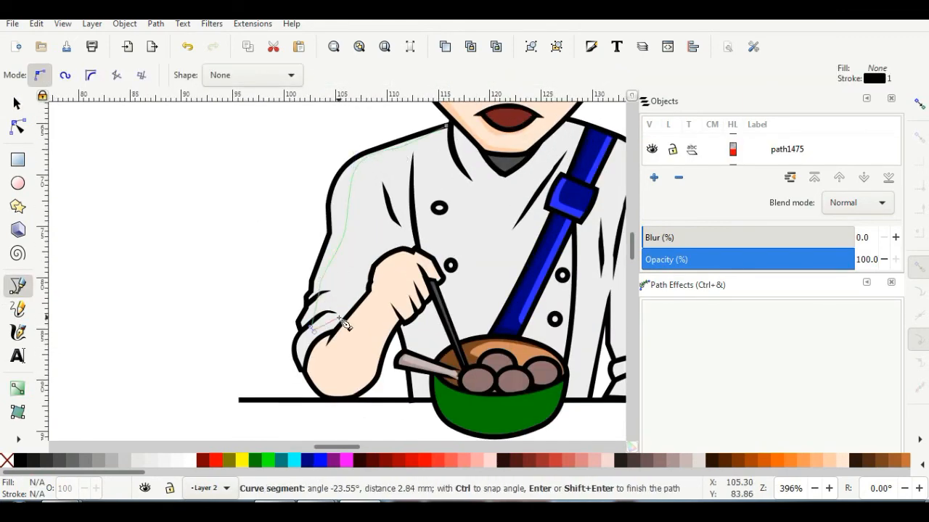
left_click(366, 296)
scroll(281, 365, "up", 2)
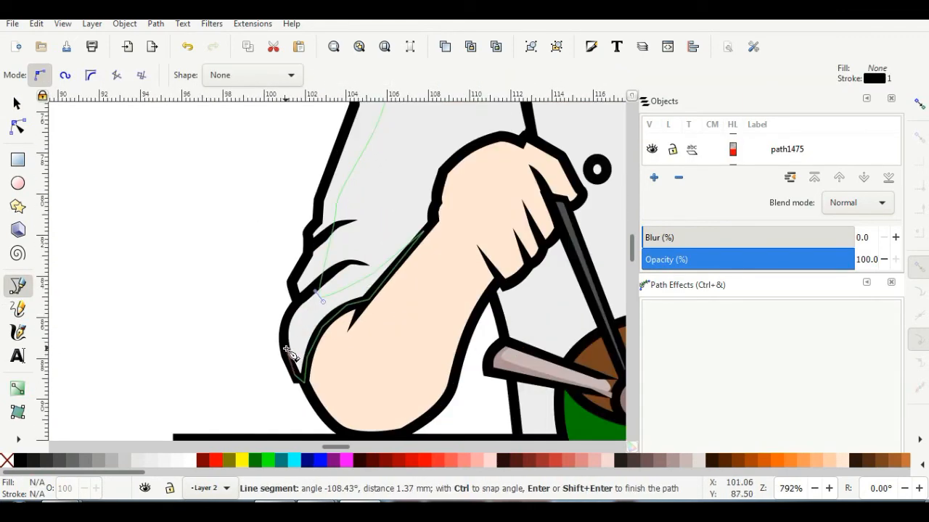
left_click(319, 205)
scroll(363, 166, "up", 5)
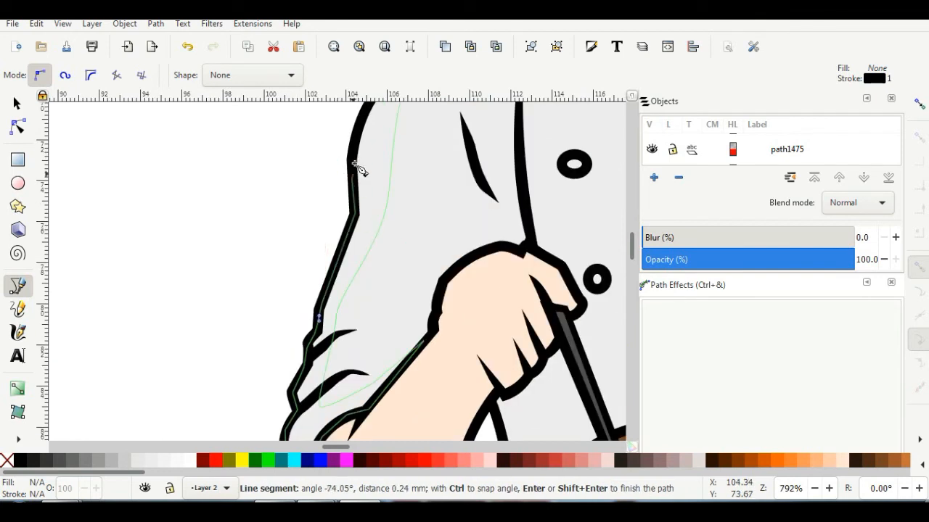
left_click(589, 110)
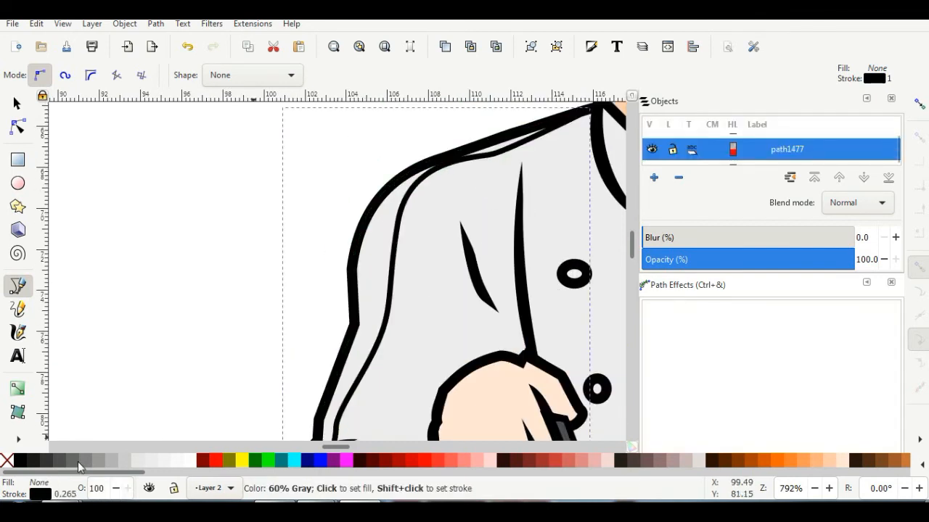
Fill the left sleeve shadow with light gray, remove its stroke and lower it behind the outlines.
left_click(119, 460)
left_click(135, 462)
right_click(40, 494)
left_click(87, 485)
key("s")
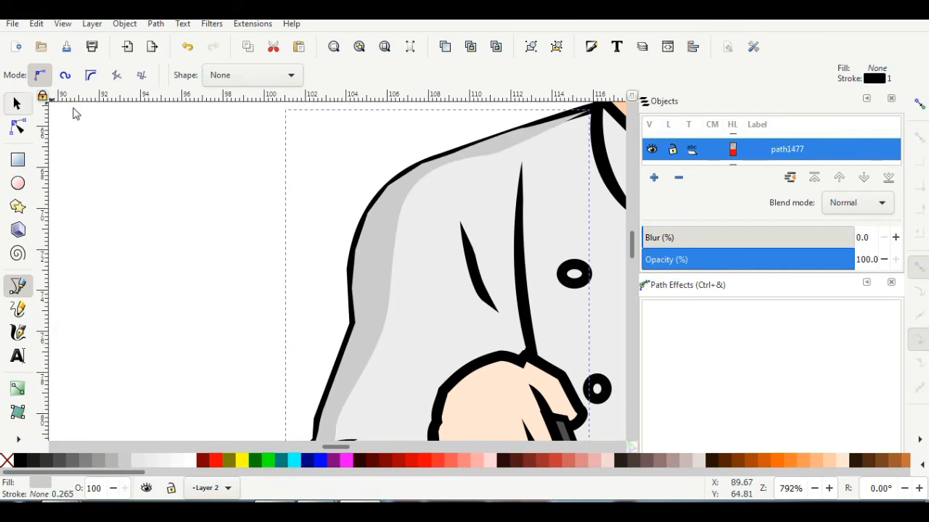
left_click(239, 79)
scroll(273, 156, "down", 3)
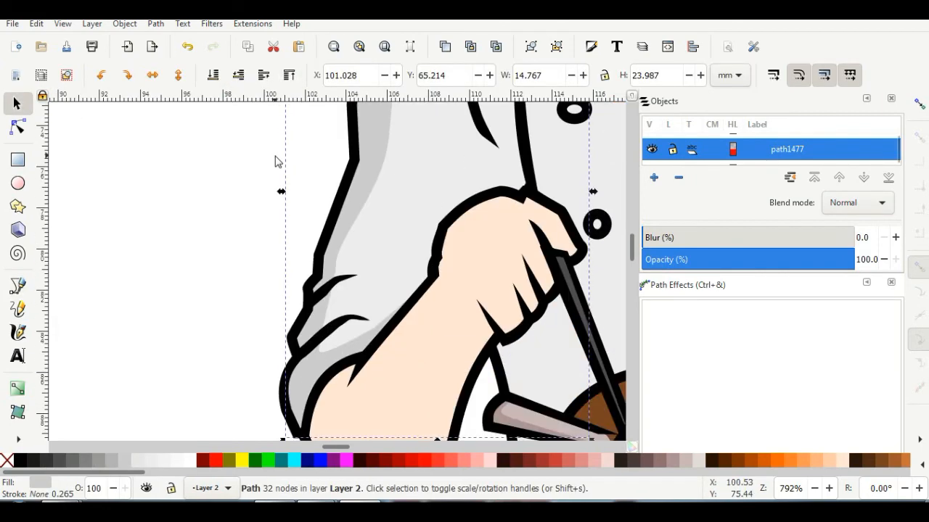
Trace a closed shirt shadow from the armhole line around the hand and along the chopsticks to the bowl.
scroll(275, 240, "down", 2)
scroll(442, 186, "up", 2)
left_click(18, 286)
scroll(332, 225, "up", 2)
left_click_drag(355, 147, 353, 178)
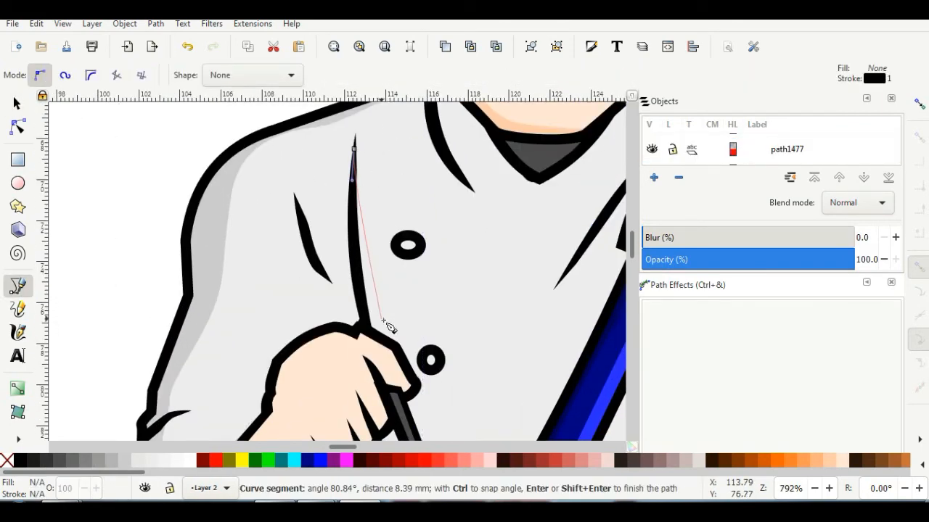
left_click(380, 317)
left_click(419, 347)
scroll(432, 383, "down", 4)
left_click_drag(441, 292, 434, 312)
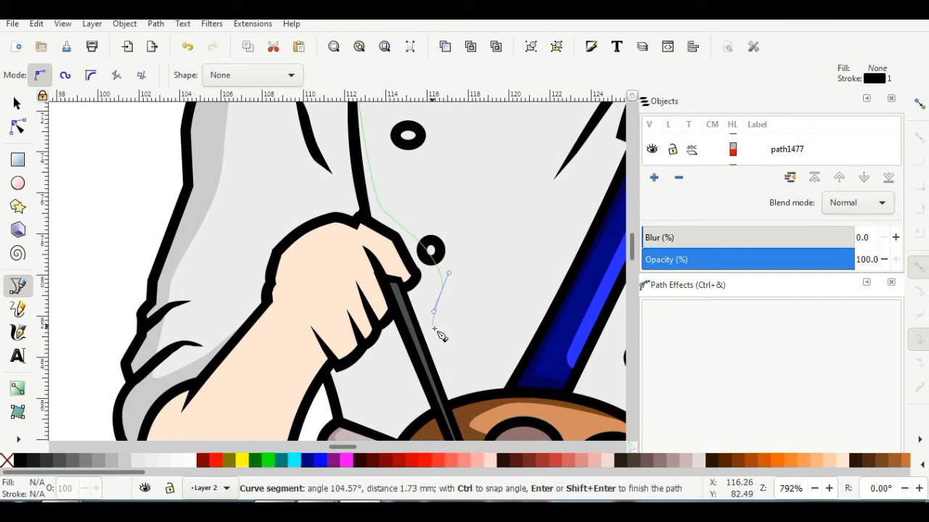
left_click(447, 406)
left_click(402, 289)
left_click(414, 278)
left_click(395, 237)
left_click(365, 219)
scroll(365, 219, "up", 4)
left_click_drag(354, 260, 357, 250)
left_click(350, 220)
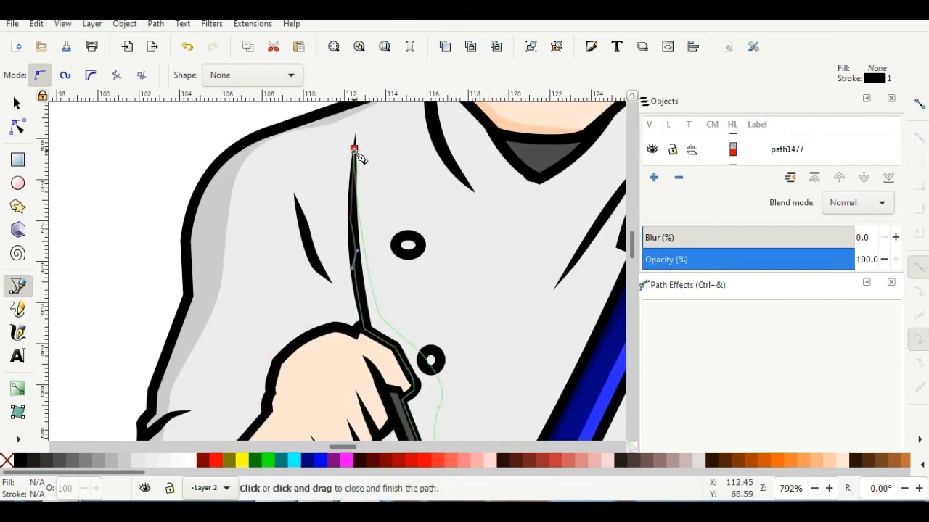
left_click(354, 150)
Fill the shirt shadow beside the hand with light gray, remove its stroke and lower it behind the outlines and button.
left_click(151, 461)
left_click(127, 462)
right_click(40, 494)
left_click(88, 480)
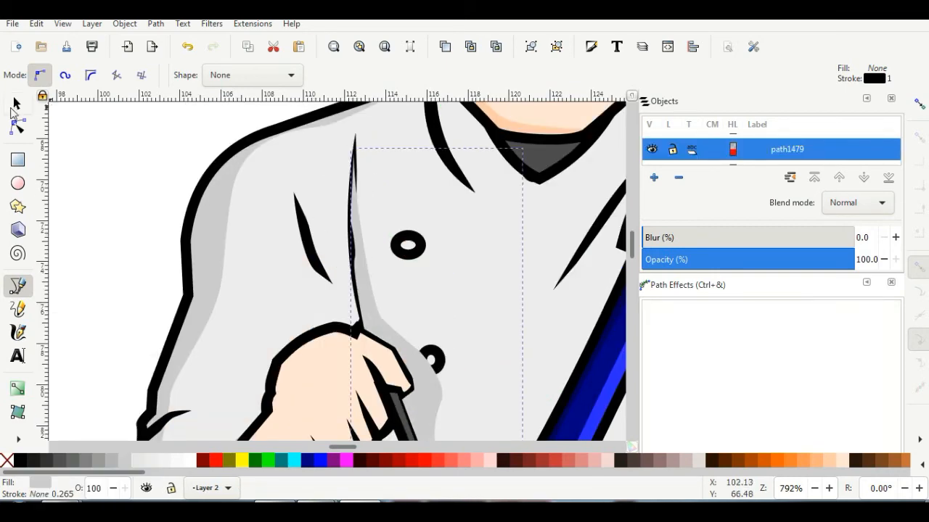
left_click(14, 108)
left_click(239, 77)
scroll(410, 253, "down", 5)
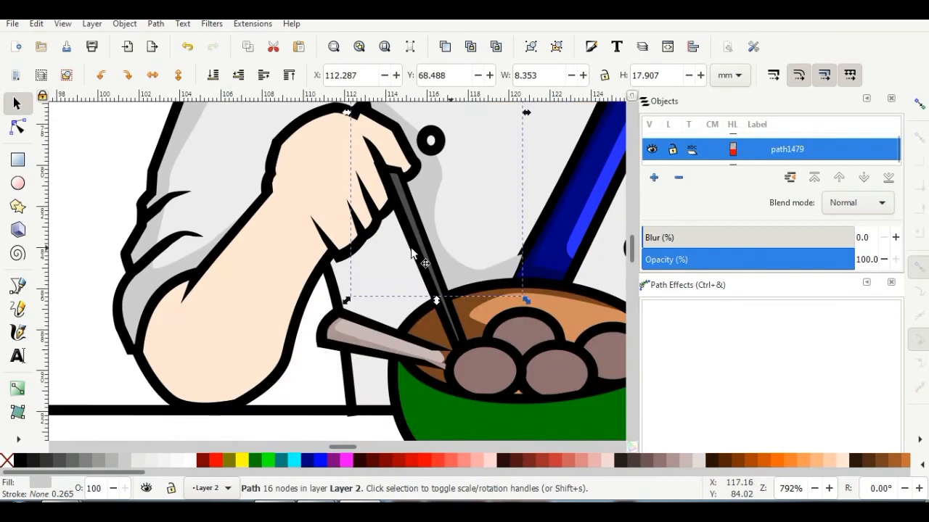
left_click(242, 79)
Trace a closed shadow on the shirt below the hand, running behind the spoon handle down to the table line.
left_click_drag(382, 274, 381, 192)
scroll(426, 192, "up", 1)
key("b")
left_click(444, 113)
left_click(378, 232)
left_click(446, 275)
left_click(393, 310)
left_click_drag(393, 358, 403, 360)
left_click(435, 365)
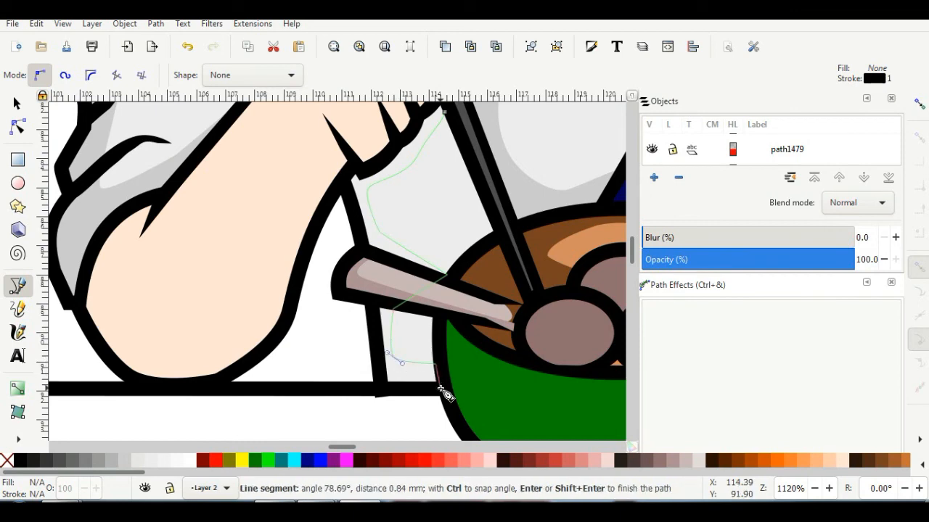
left_click(447, 385)
left_click(379, 388)
left_click(363, 258)
left_click_drag(351, 167, 357, 166)
scroll(441, 120, "up", 4)
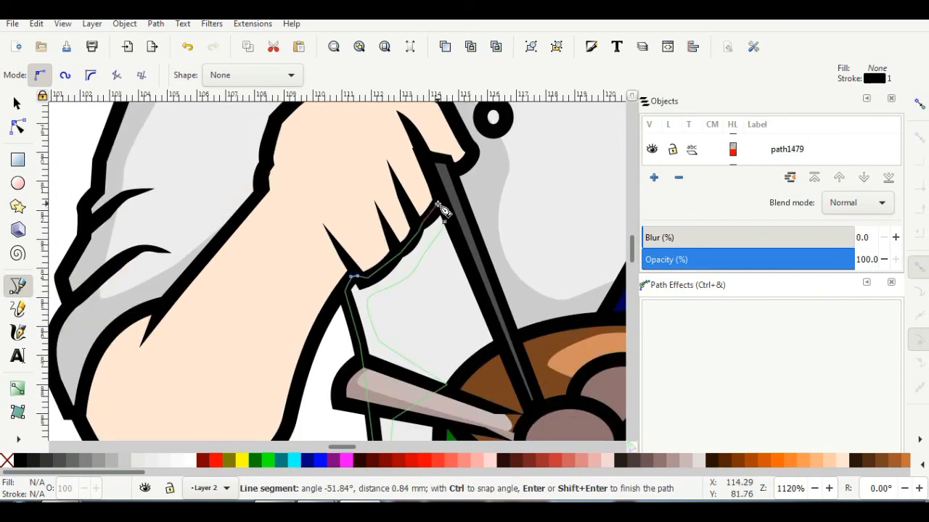
left_click(444, 218)
Remove the stroke from the light gray shirt shadow below the hand and lower it behind the outlines.
right_click(40, 494)
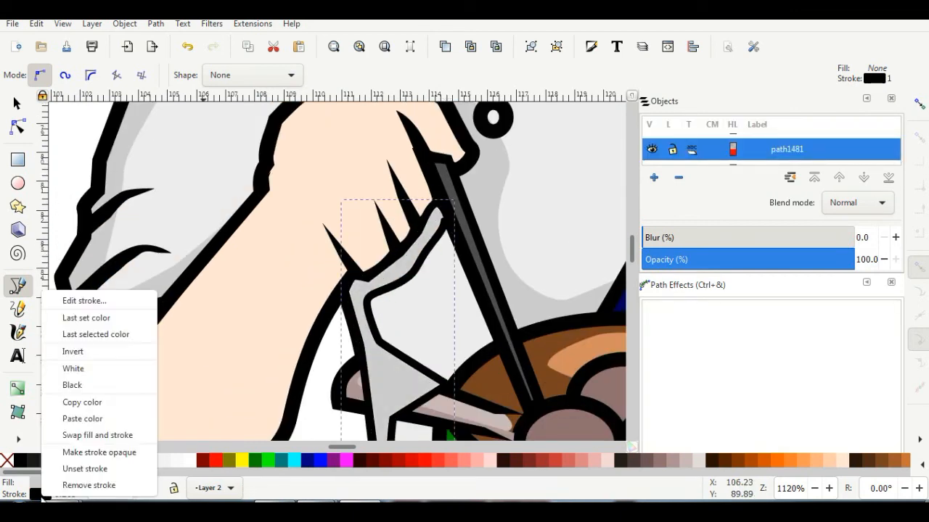
left_click(82, 486)
key("s")
scroll(450, 210, "down", 4)
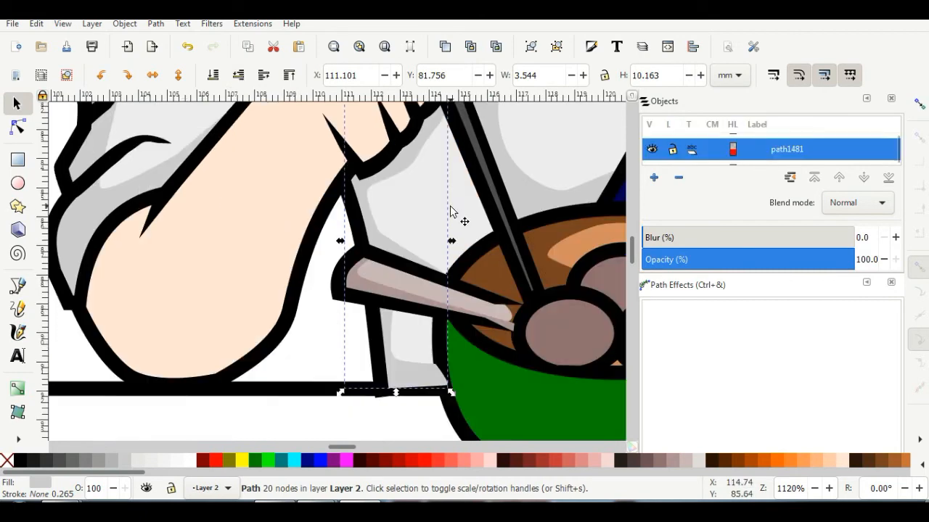
Lower the light gray shirt shadow below the hand one more level and deselect it.
left_click(240, 81)
scroll(578, 152, "down", 4)
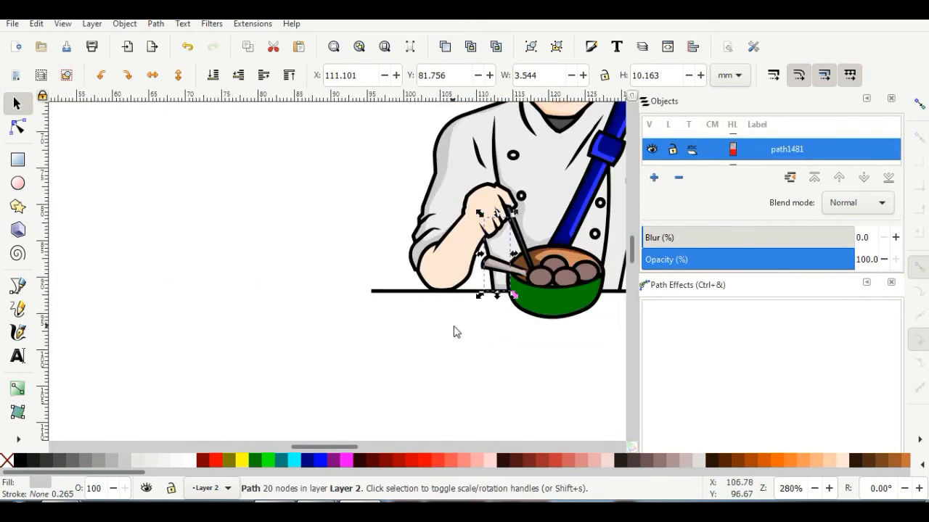
left_click(453, 327)
Trace a closed shadow along the outer edge of the bent forearm, from the wrist around the elbow and back.
scroll(507, 200, "up", 2)
left_click(18, 287)
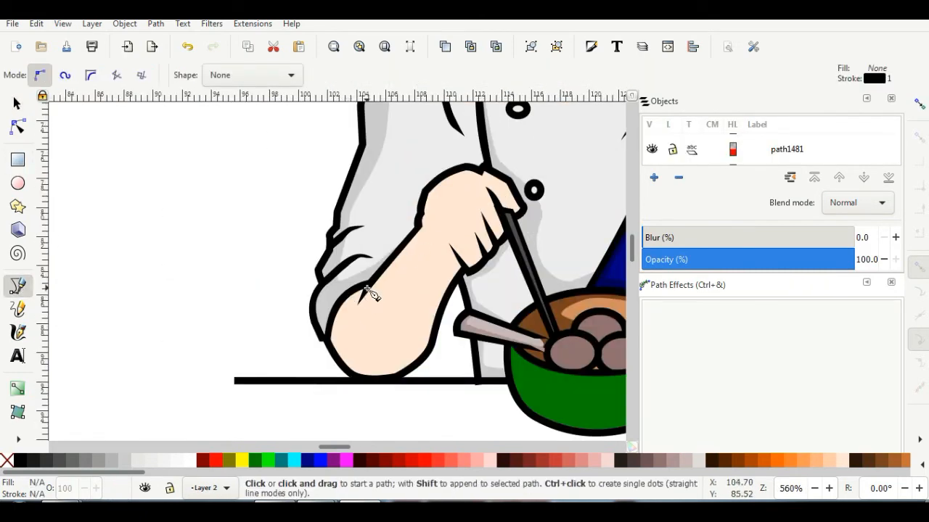
left_click(420, 228)
left_click(354, 320)
left_click_drag(351, 305, 341, 315)
left_click_drag(358, 365, 377, 367)
left_click_drag(414, 353, 420, 348)
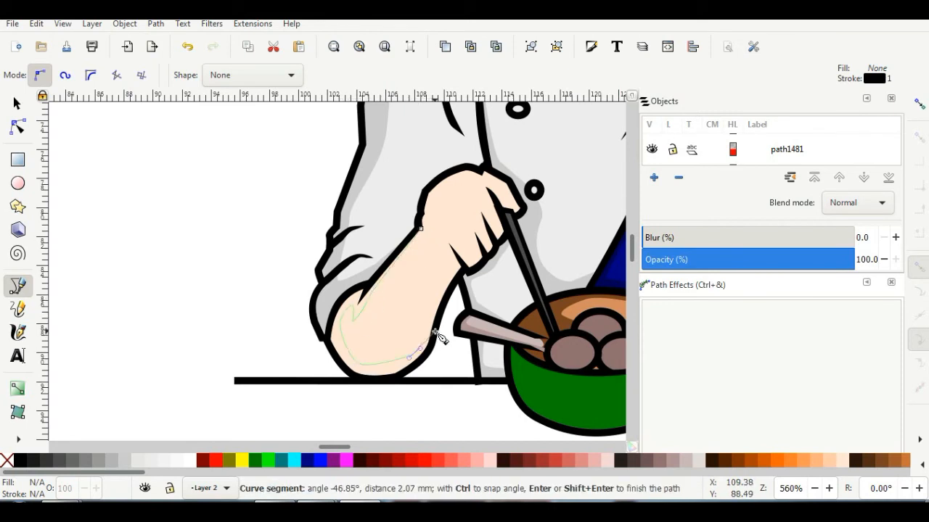
left_click(434, 332)
left_click(430, 353)
left_click_drag(394, 380, 388, 380)
left_click(354, 377)
left_click(328, 339)
left_click_drag(336, 305, 340, 303)
left_click(367, 284)
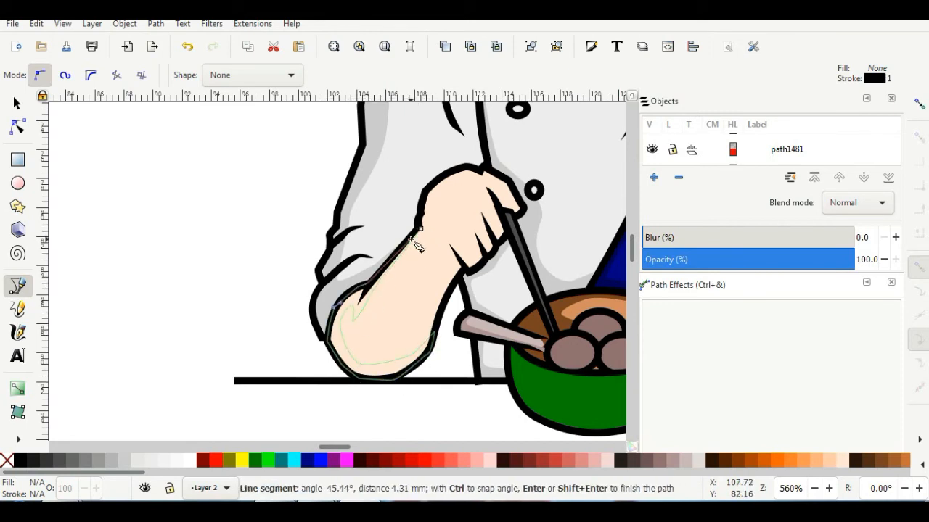
left_click(420, 229)
Fill the forearm edge shadow with light peach #FFCCAA, remove its stroke and lower it behind the arm outlines.
left_click(832, 462)
right_click(39, 494)
left_click(64, 495)
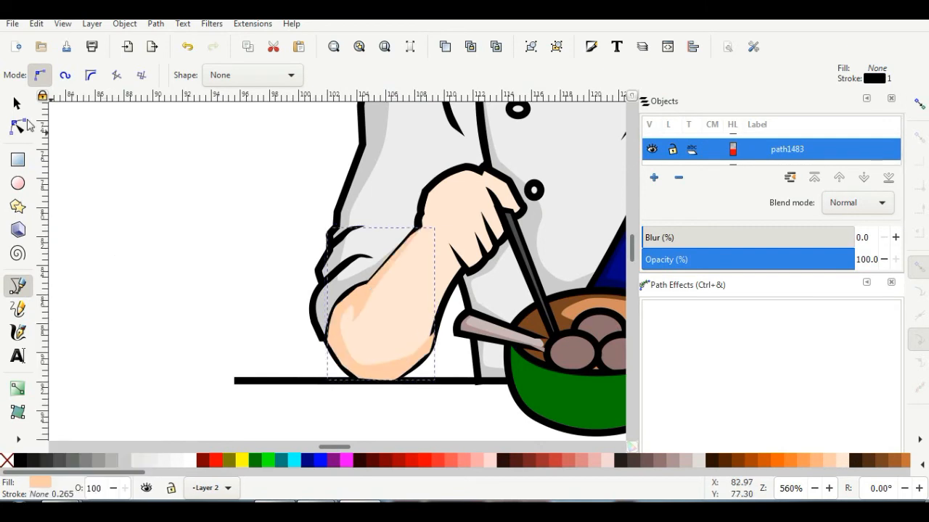
left_click(18, 105)
left_click(240, 78)
Trace a closed shadow along the back of the hand from the knuckle to the wrist and fill it light peach.
left_click(17, 288)
scroll(485, 186, "up", 2)
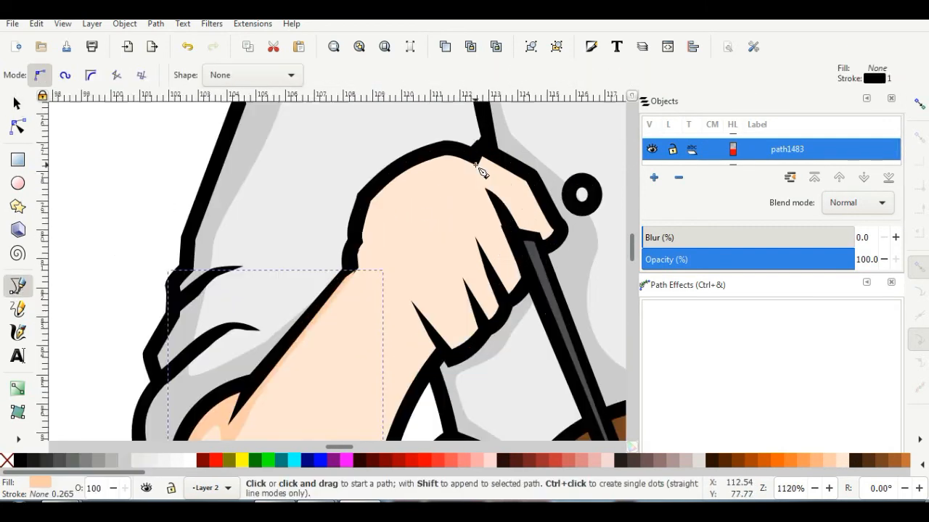
left_click(475, 164)
left_click(370, 232)
left_click(355, 266)
left_click(360, 203)
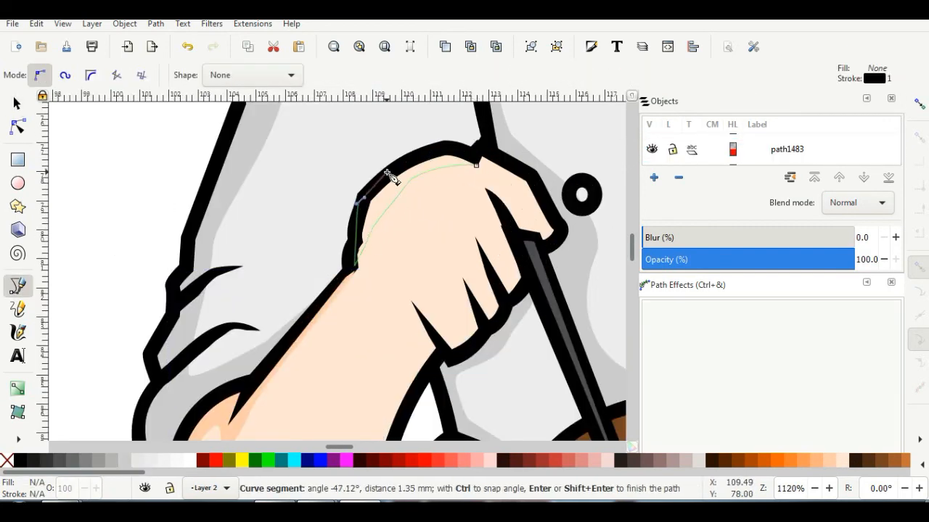
left_click(387, 174)
left_click(429, 150)
left_click(458, 148)
left_click(477, 165)
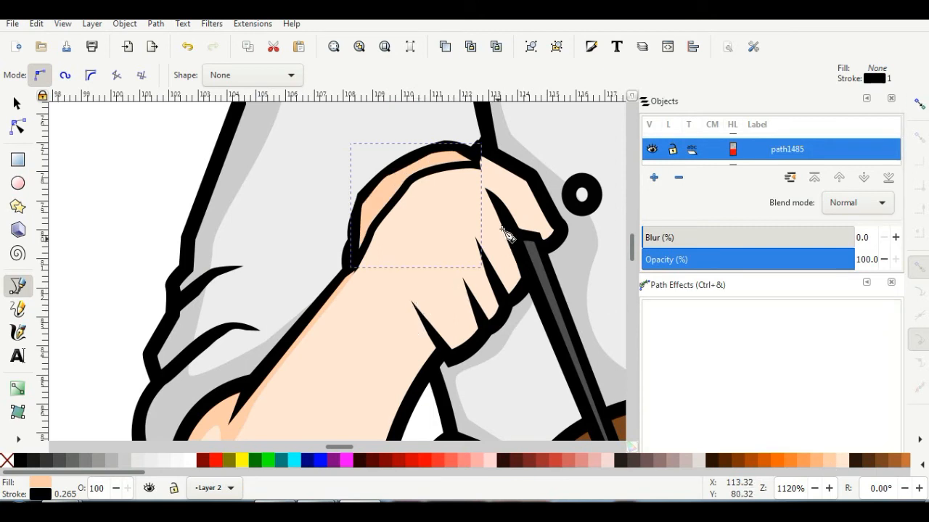
Trace a closed shadow along the undersides of the thumb and fingers and fill it light peach.
left_click(540, 199)
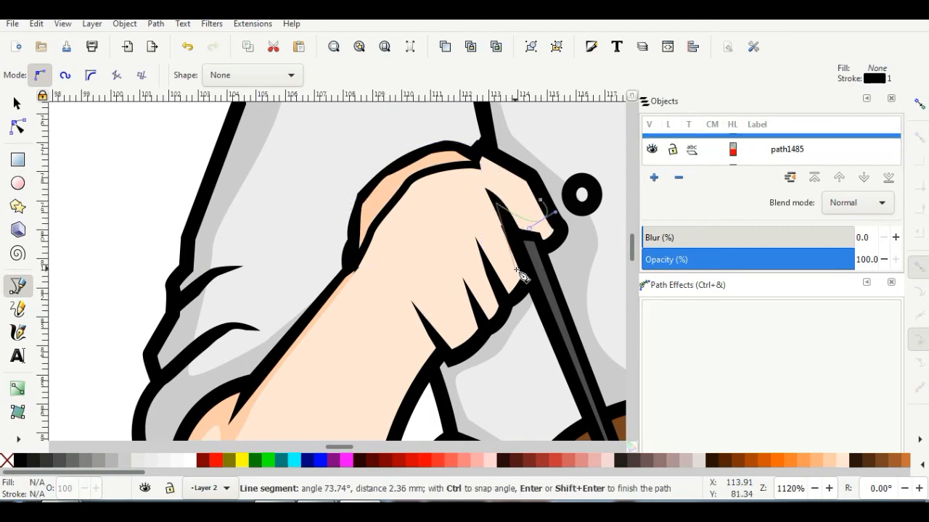
left_click_drag(509, 275, 484, 304)
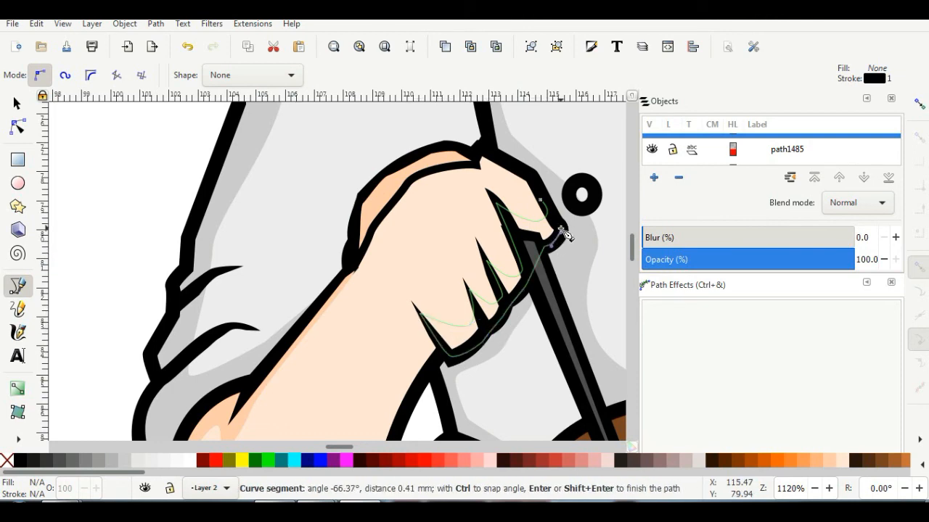
left_click(540, 199)
Remove the strokes from the finger shadow and the back-of-hand shadow and lower both behind the hand outlines.
key("s")
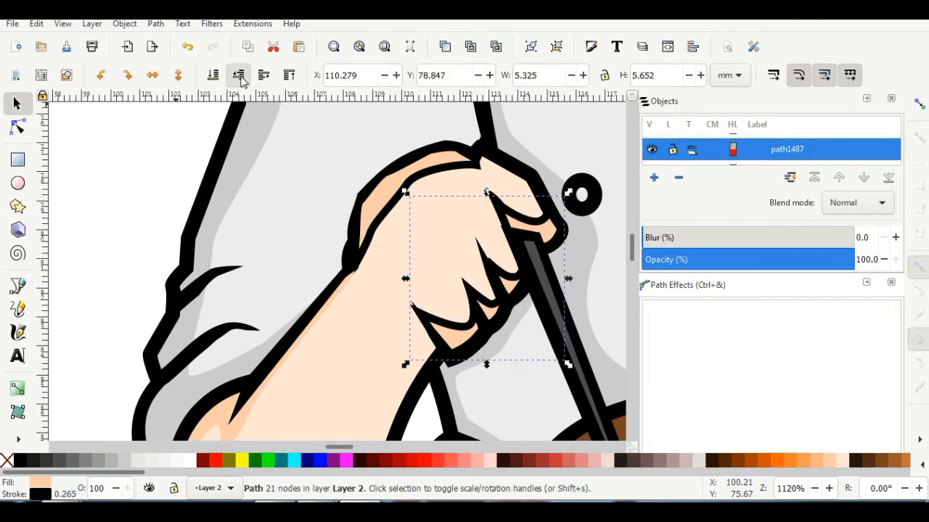
left_click(241, 80)
right_click(38, 494)
left_click(69, 482)
left_click(377, 208)
right_click(38, 494)
left_click(69, 482)
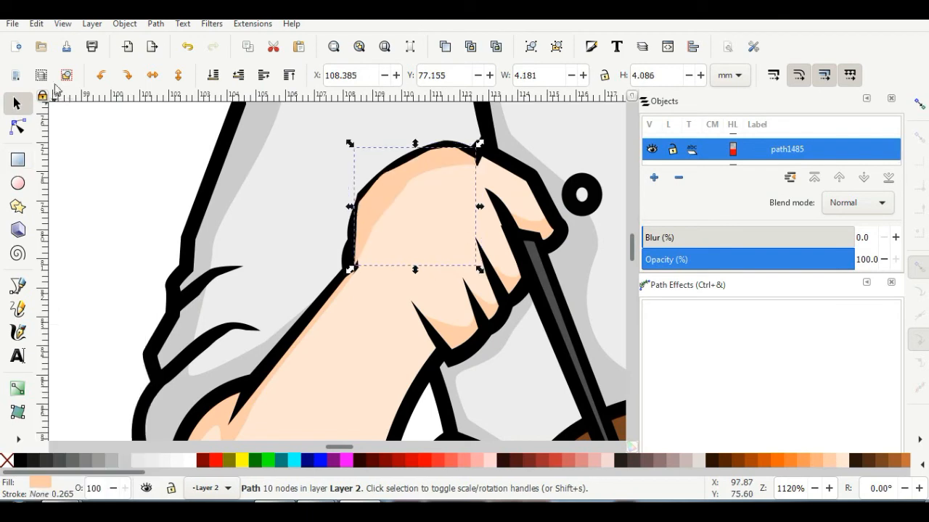
left_click(239, 76)
left_click(242, 80)
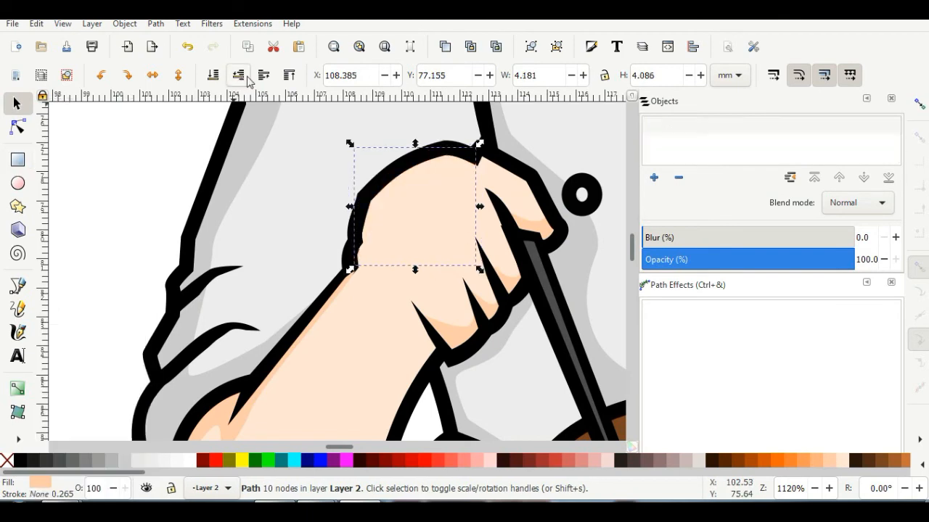
Adjust the nodes of the wrist outlines and of the forearm shadow so they meet cleanly at the wrist.
left_click(351, 257)
left_click(352, 261)
scroll(354, 271, "up", 4)
key("n")
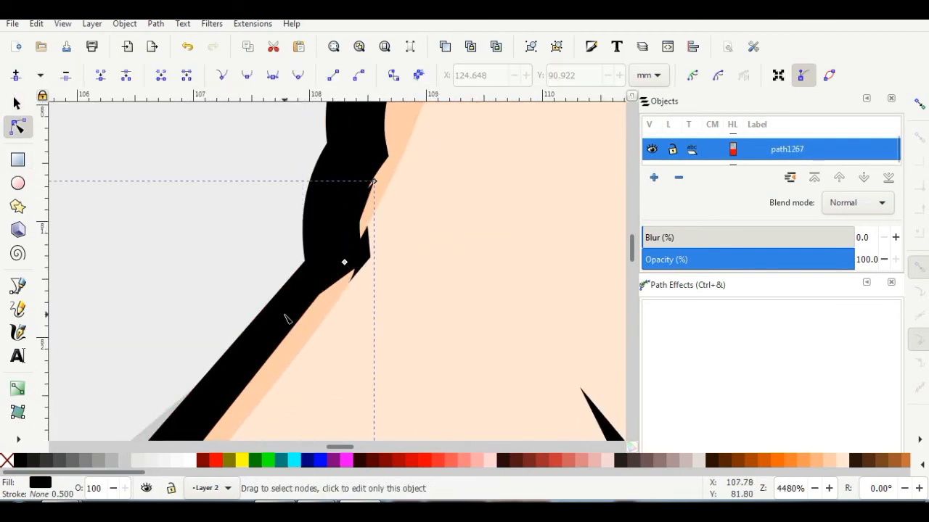
left_click_drag(373, 181, 354, 208)
left_click(355, 262)
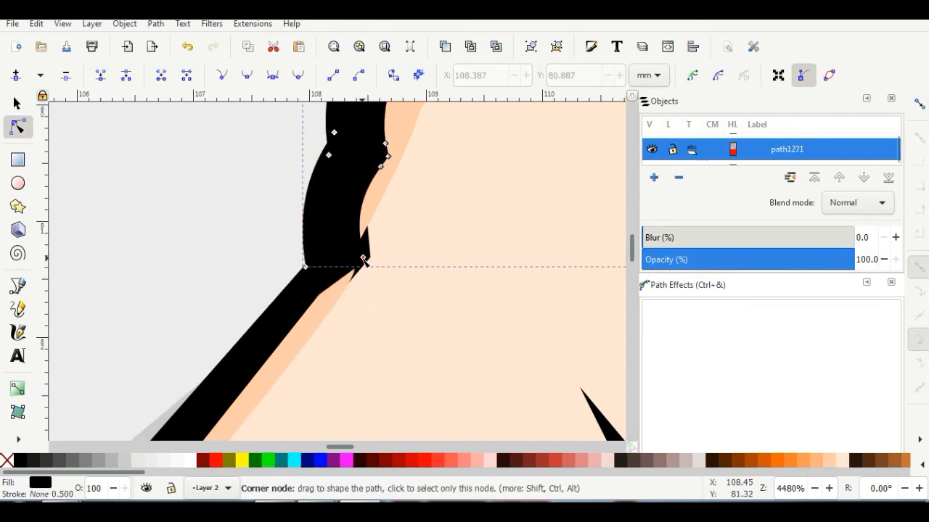
left_click(349, 278)
left_click_drag(354, 269, 372, 254)
scroll(404, 255, "down", 5)
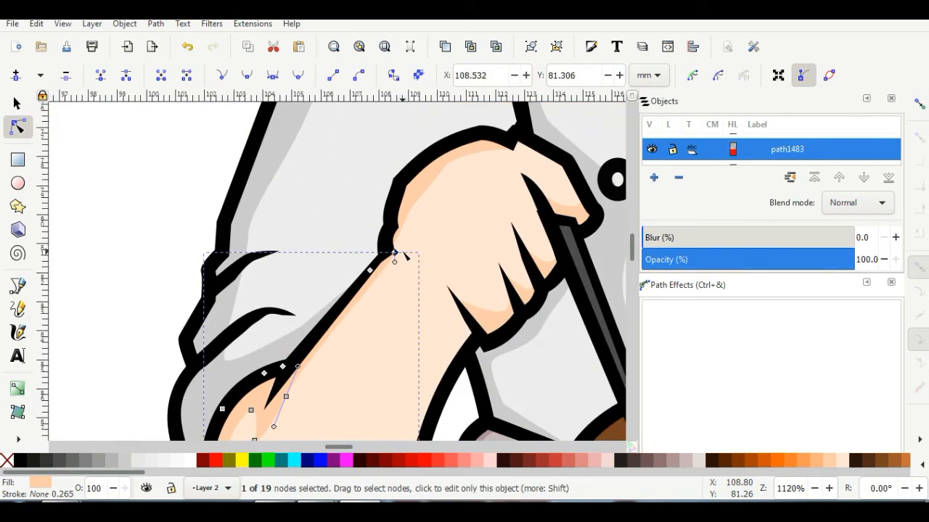
left_click_drag(336, 333, 338, 333)
key("s")
scroll(434, 233, "down", 3)
left_click(455, 242)
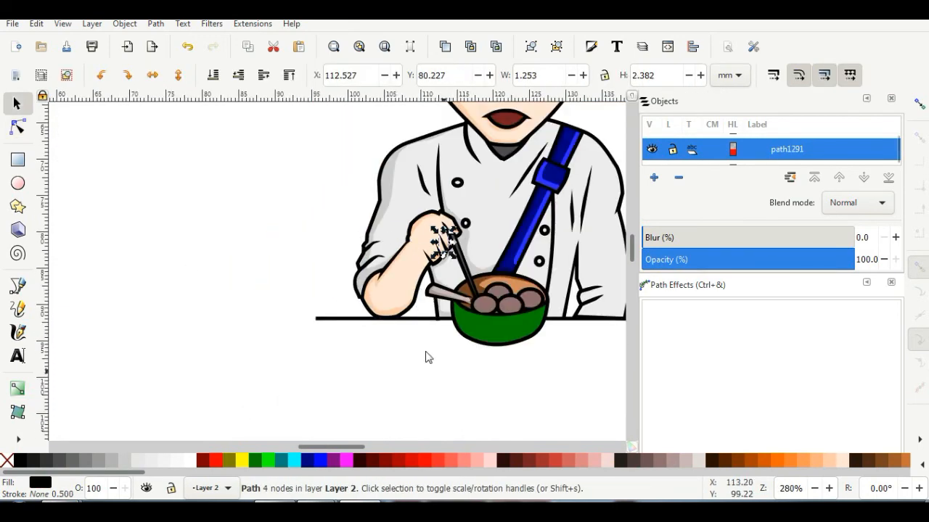
left_click(428, 353)
Trace a closed, pointed shadow shape inside the forearm, tapering from the elbow toward the wrist.
scroll(443, 273, "up", 3)
left_click(18, 285)
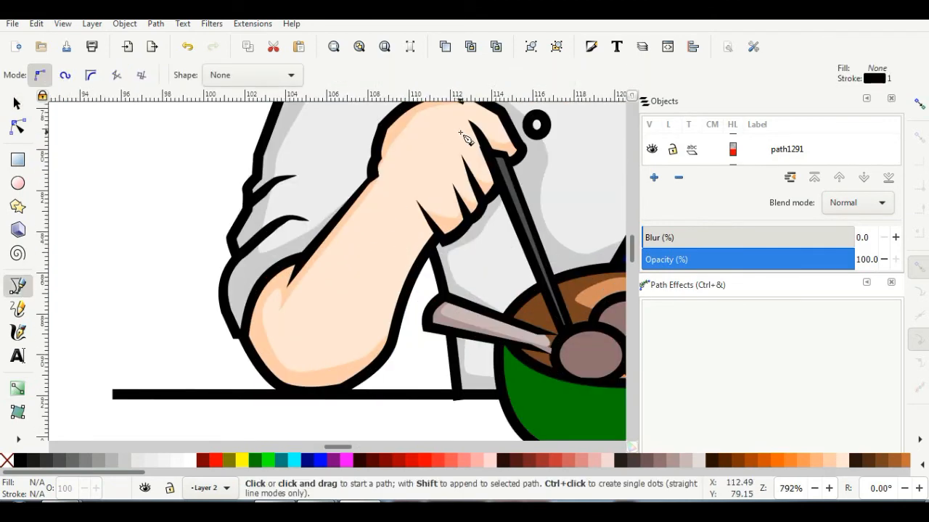
left_click(396, 216)
mouse_move(299, 345)
left_mouse_down()
mouse_move(323, 342)
mouse_move(375, 292)
left_mouse_up()
left_click(397, 217)
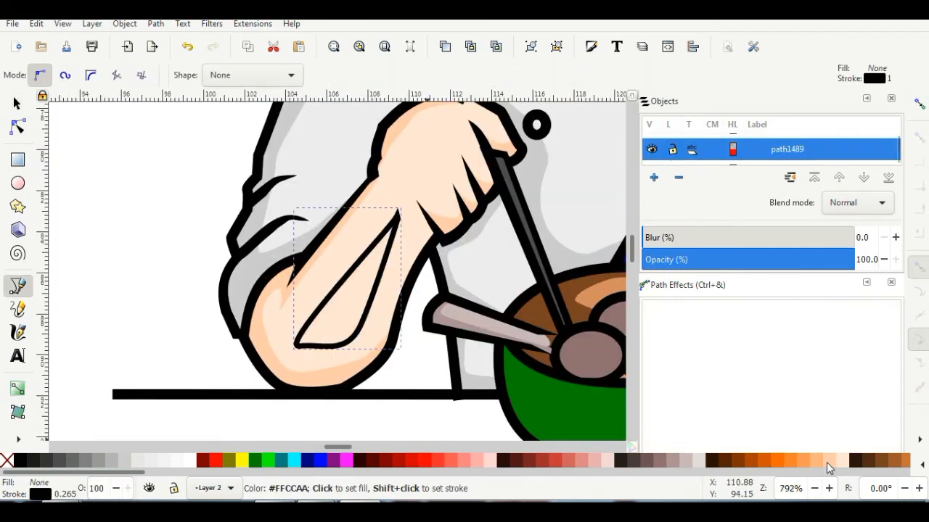
Fill the inner forearm shadow with light peach #FFCCAA, remove its stroke and deselect it.
left_click(816, 461)
right_click(45, 495)
left_click(89, 482)
left_click(832, 463)
left_click(18, 103)
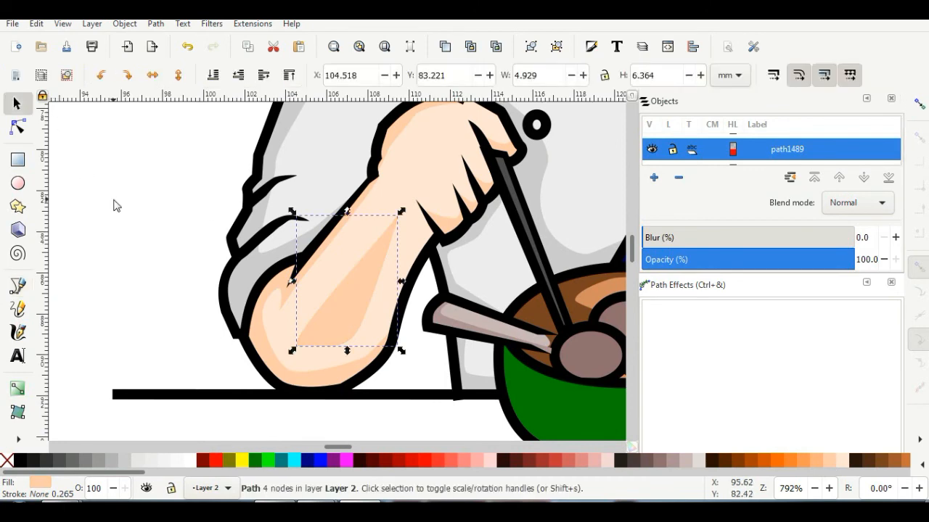
left_click(116, 203)
Trace a closed shadow over the lower part of the meatball beside the spoon and chopsticks.
scroll(374, 199, "down", 7)
scroll(399, 201, "up", 7)
key("b")
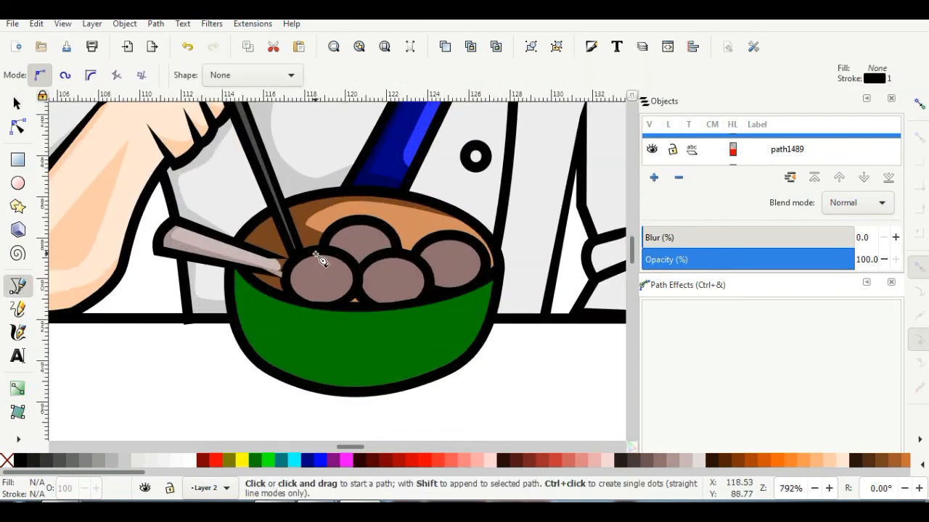
left_click(295, 266)
left_click(346, 293)
left_click_drag(334, 305, 328, 305)
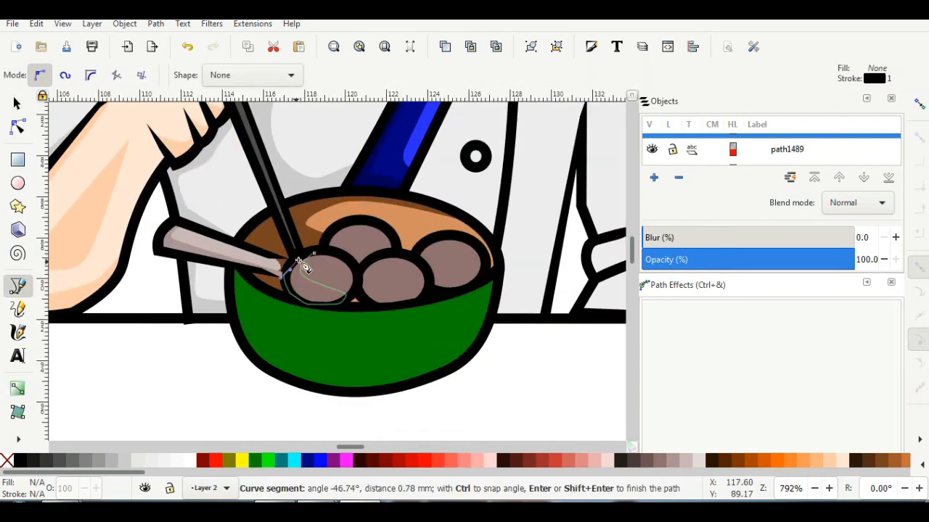
left_click(297, 262)
Fill the meatball shadow with dark mauve #6C5353 and remove its stroke.
left_click(643, 460)
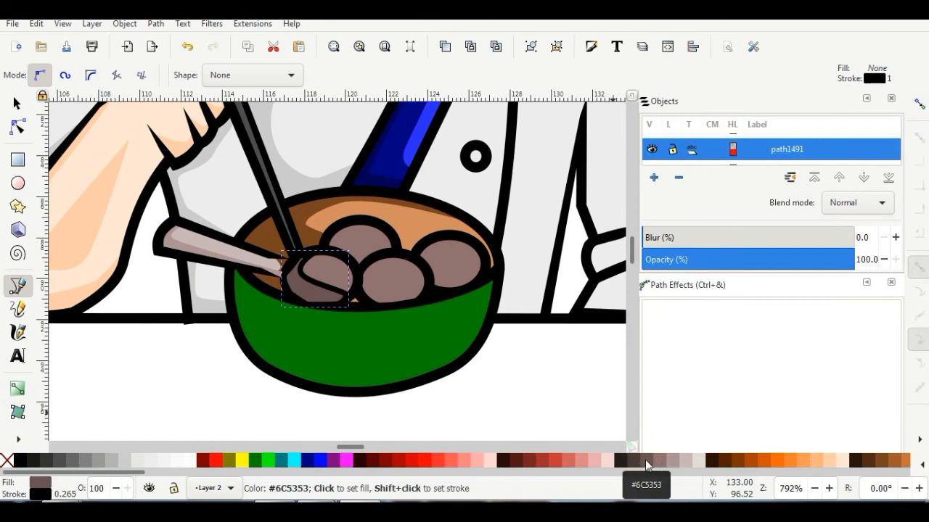
right_click(40, 494)
left_click(76, 483)
key("s")
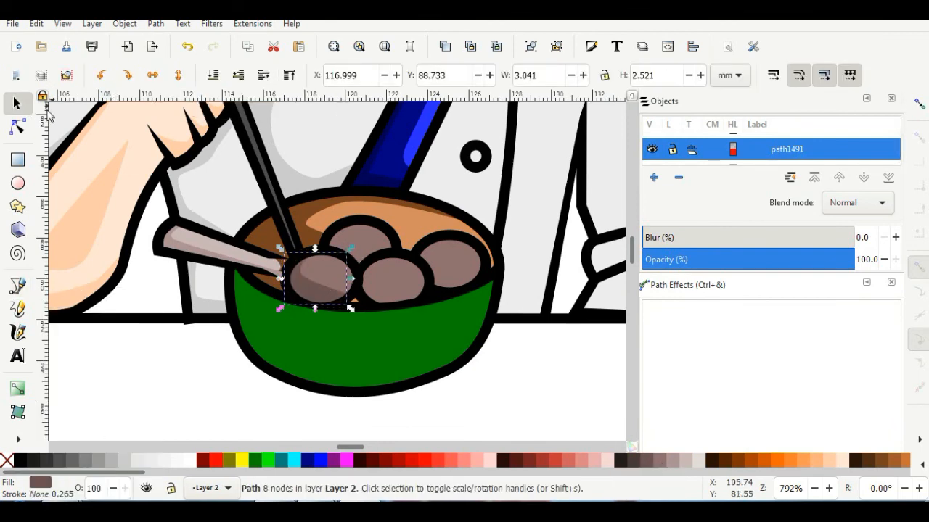
Place duplicates of the meatball shadow on the front middle and far right meatballs, deleting the copy tried on the rear one.
key("ctrl+d")
left_click_drag(314, 288, 383, 287)
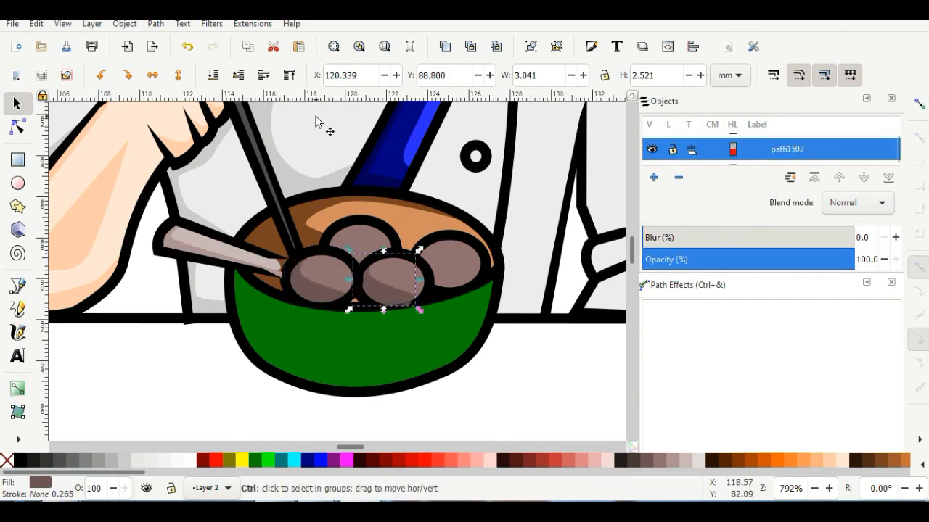
left_click_drag(441, 273, 444, 272)
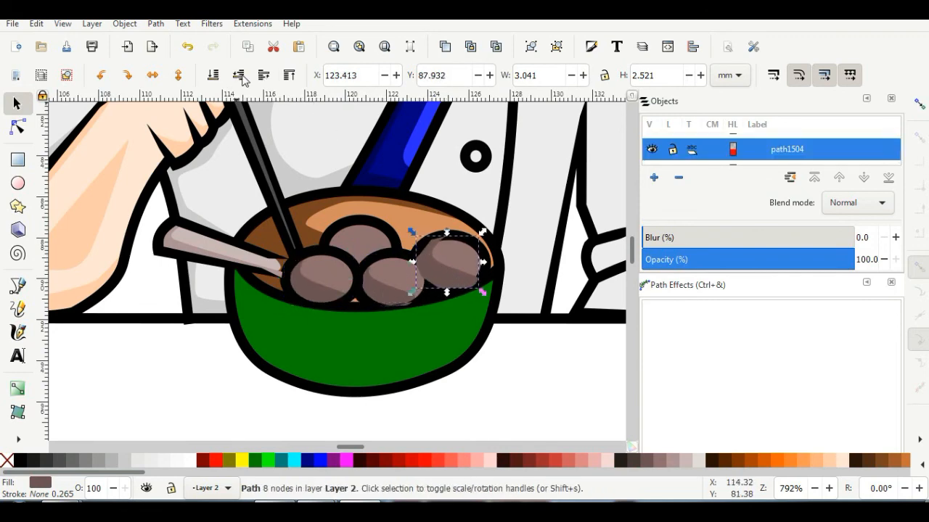
mouse_move(377, 292)
left_mouse_down()
mouse_move(336, 251)
mouse_move(368, 248)
left_mouse_up()
key("Delete")
Trace a closed shadow on the rear meatball, fill it dark mauve without a stroke and lower it behind the outlines.
key("b")
left_click(351, 223)
left_click(398, 249)
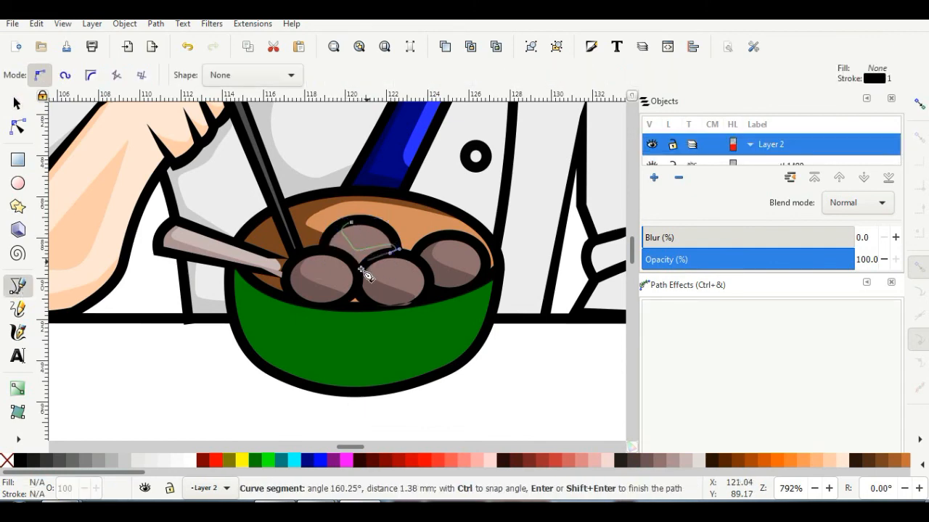
left_click(334, 228)
key("s")
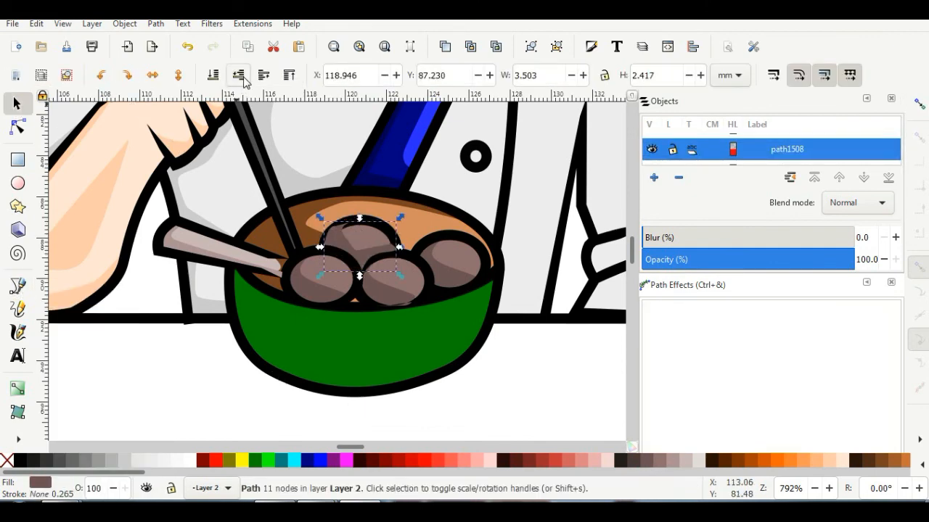
key("Escape")
Trace a closed shadow on the green bowl, covering its side and underside beneath a curved highlight edge.
scroll(421, 297, "down", 3)
scroll(441, 338, "up", 4)
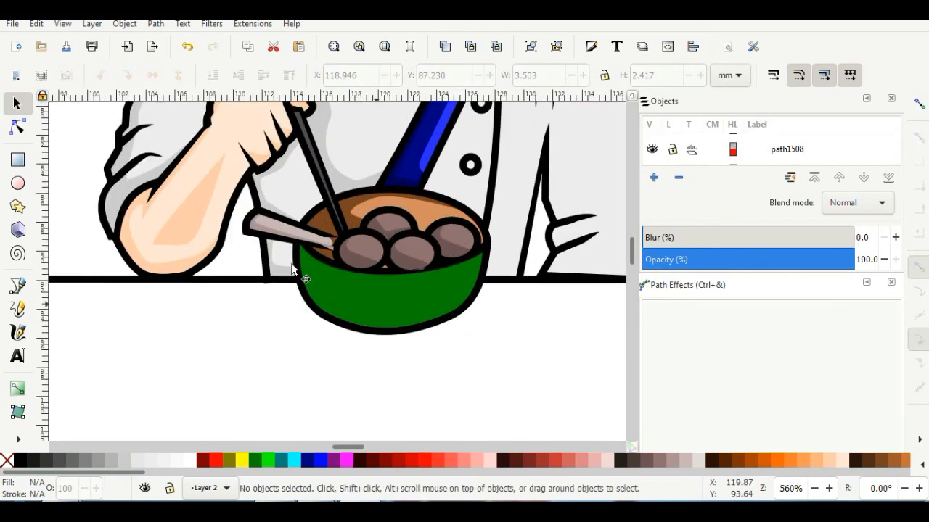
key("b")
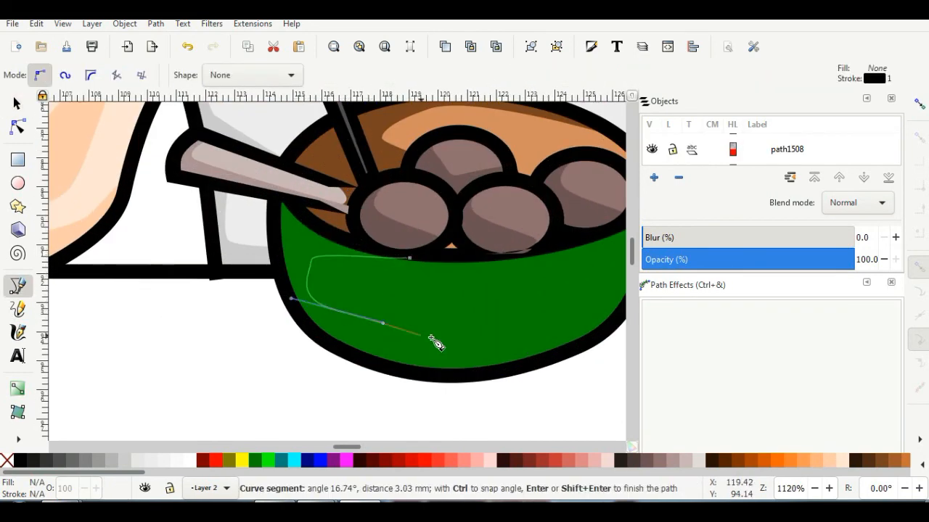
scroll(563, 276, "down", 2)
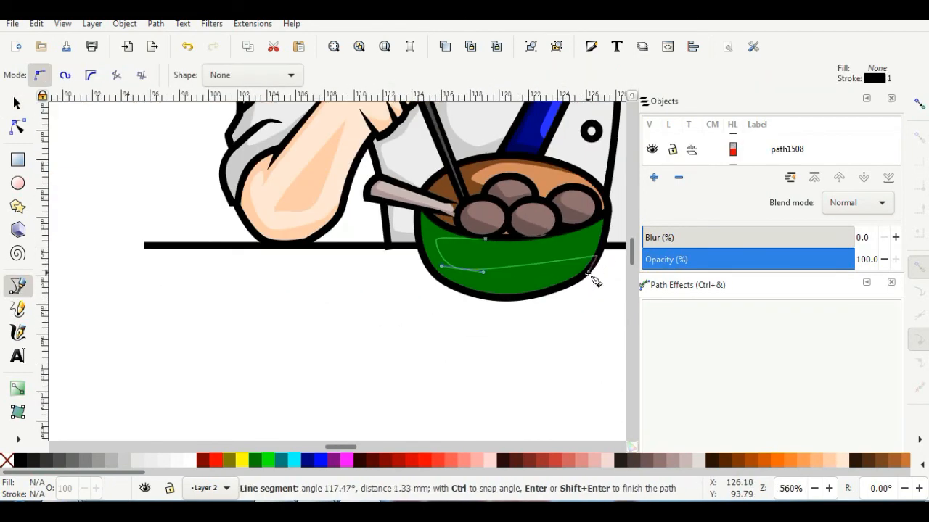
left_click(485, 239)
Fill the bowl shadow with dark green and remove its stroke.
scroll(552, 462, "down", 6)
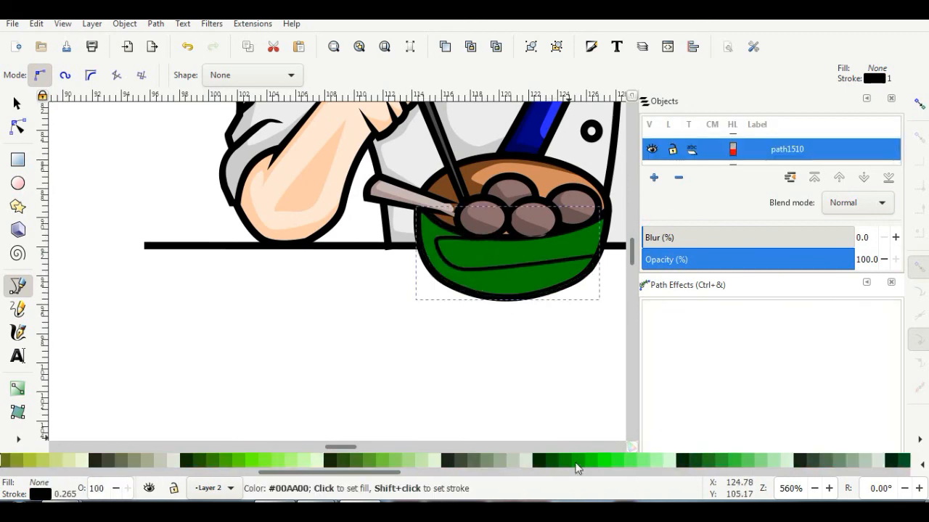
left_click(565, 462)
left_click(552, 462)
middle_click(36, 494)
left_click(17, 104)
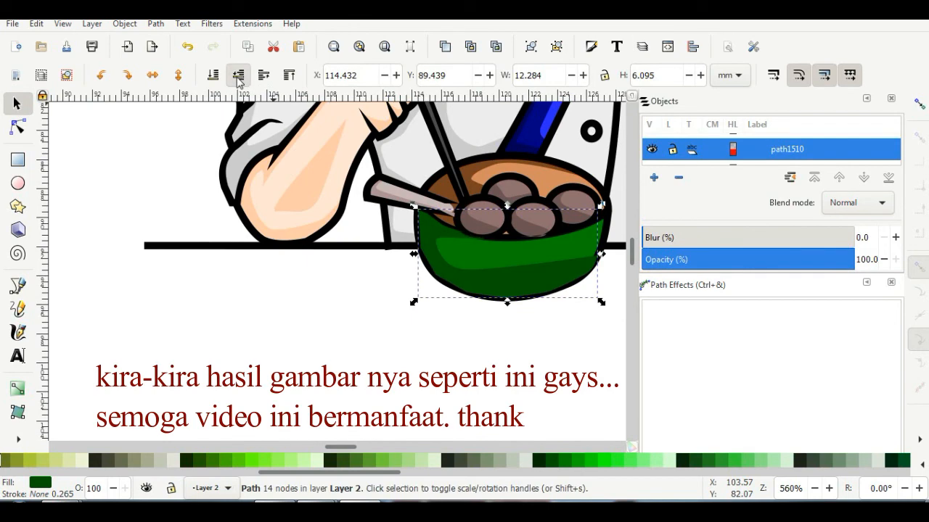
Reshape the inner edge of the bowl shadow by moving its nodes near the rim and lower curve.
key("n")
left_click_drag(467, 273, 461, 270)
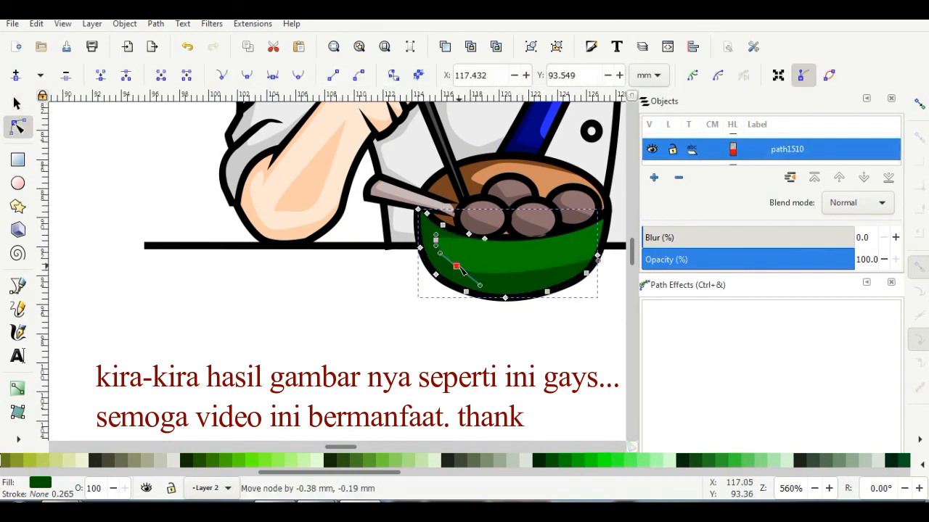
left_click(521, 276)
left_click_drag(436, 240, 441, 240)
key("s")
left_click(496, 338)
scroll(496, 338, "down", 4)
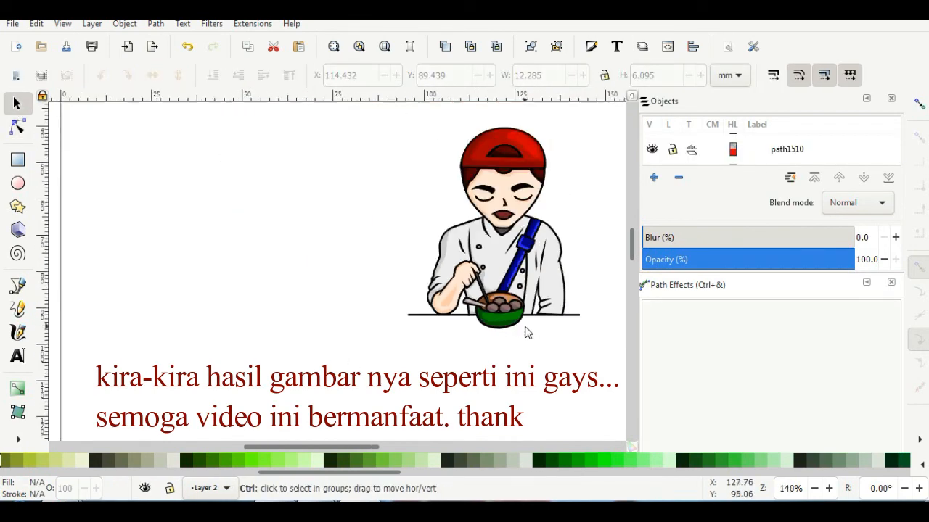
Refine the inner curve of the dark green bowl shadow by adjusting the node and handle near its upper inner corner.
scroll(524, 325, "up", 5)
double_click(419, 320)
left_click_drag(418, 310, 417, 320)
left_click(312, 301)
left_click(66, 75)
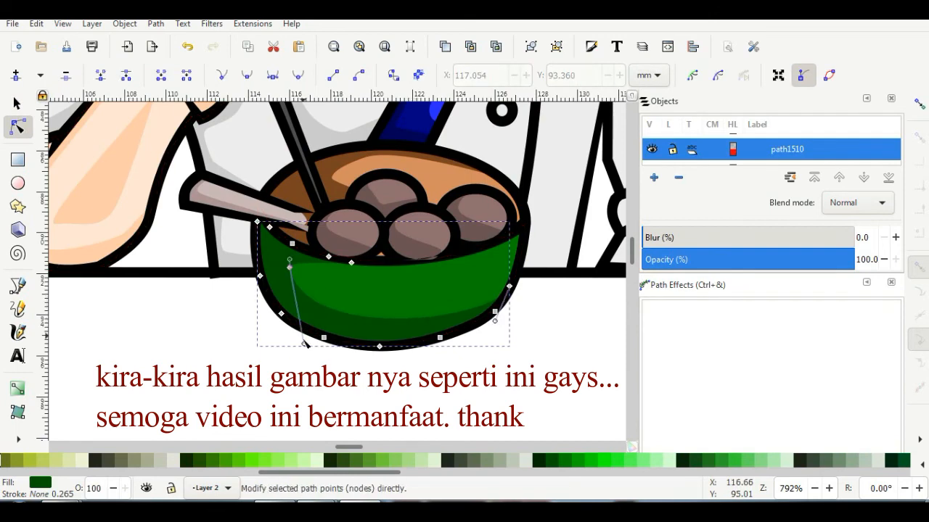
left_click_drag(305, 344, 262, 345)
left_click_drag(289, 267, 281, 259)
left_click(17, 104)
scroll(540, 342, "down", 4)
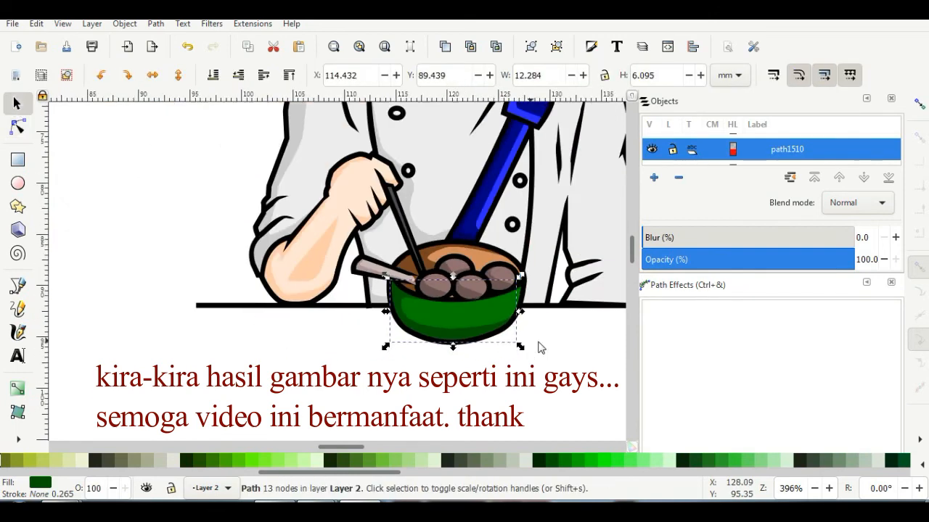
left_click(542, 343)
Trace a closed curved shadow on the table below the horizontal line, passing around and beneath the bowl's lower edge.
key("b")
scroll(602, 315, "up", 1)
left_click(615, 294)
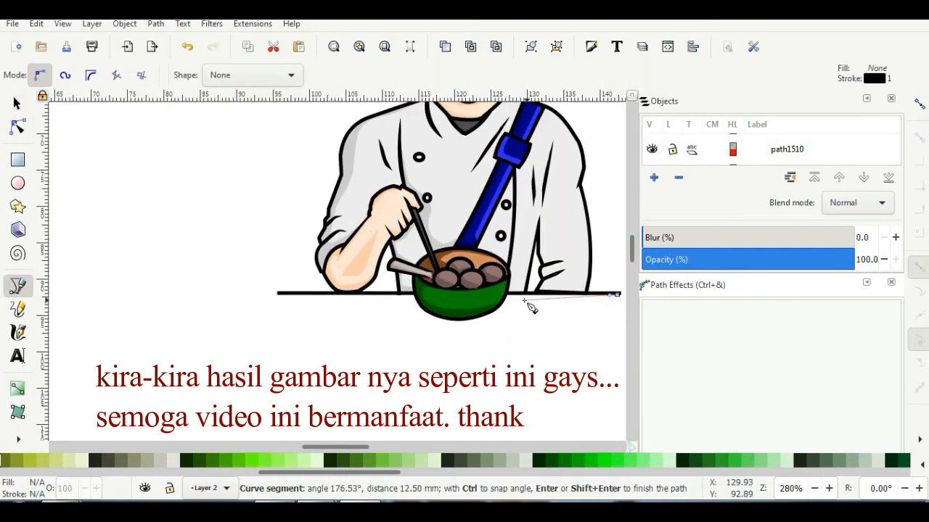
left_click_drag(484, 330, 459, 334)
left_click_drag(345, 302, 329, 302)
left_click(292, 294)
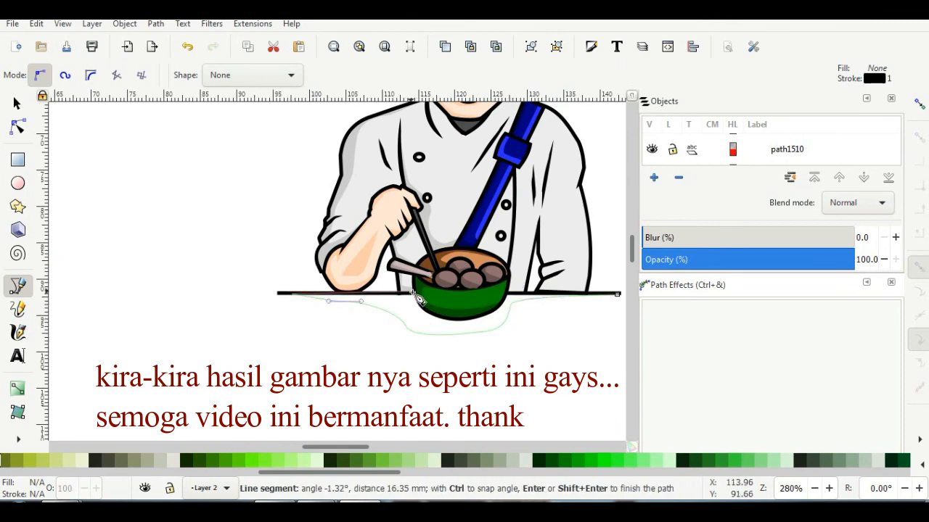
left_click(414, 294)
scroll(416, 298, "up", 3)
scroll(440, 332, "down", 2)
left_click_drag(439, 332, 448, 334)
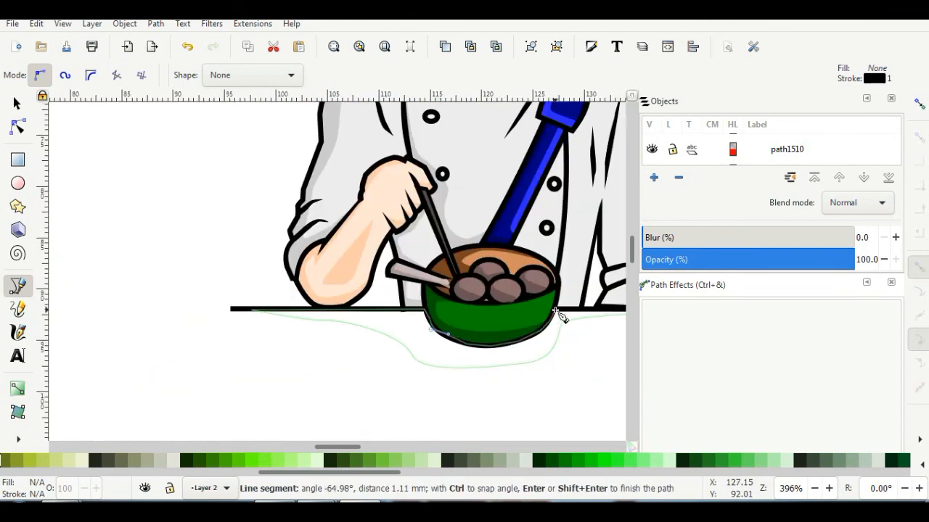
scroll(617, 314, "right", 4)
left_click(599, 312)
Fill the table shadow with dark olive gray and remove its stroke.
left_click_drag(290, 473, 270, 473)
left_click(226, 461)
middle_click(41, 494)
left_click(196, 413)
scroll(308, 394, "down", 2)
left_click(18, 104)
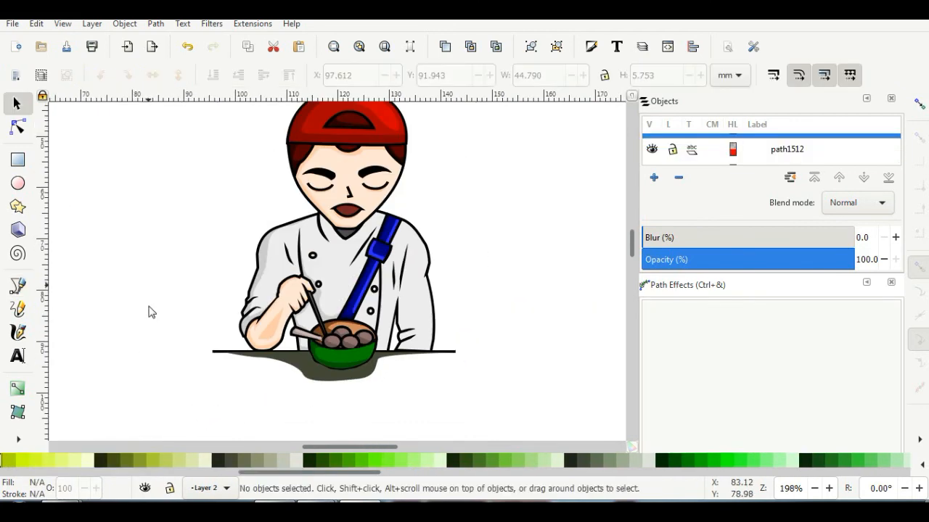
Recolor the table shadow pale olive green and lower it to the bottom of the stacking order.
left_click(320, 376)
left_click(205, 462)
left_click(109, 187)
left_click(311, 376)
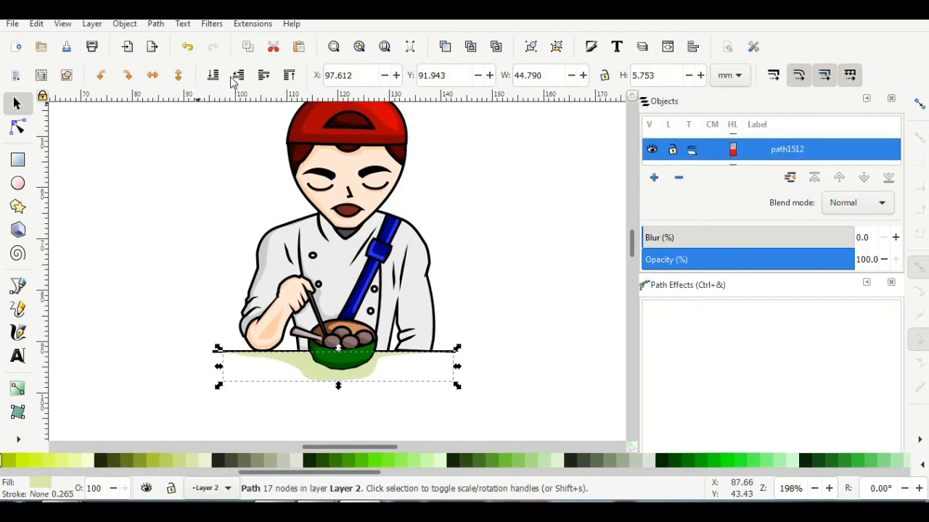
left_click(213, 75)
left_click(177, 215)
scroll(176, 215, "down", 2)
scroll(178, 199, "up", 1)
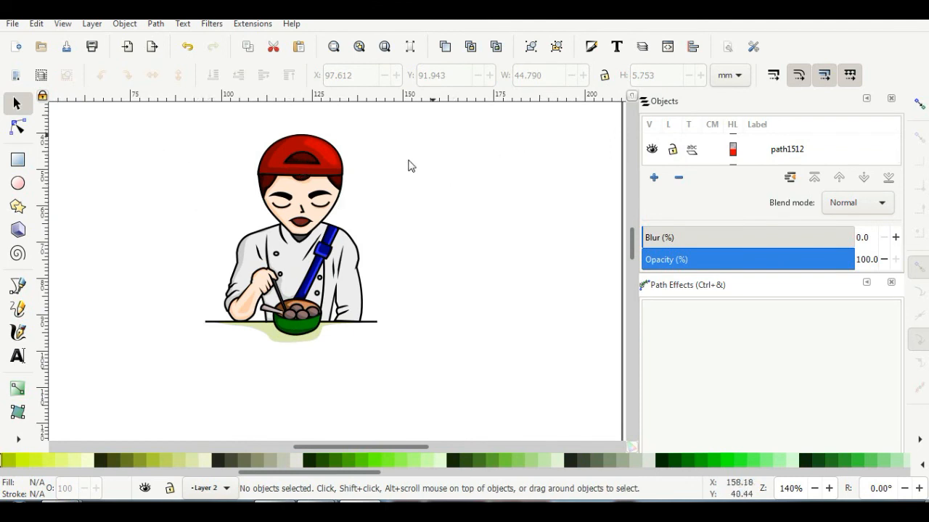